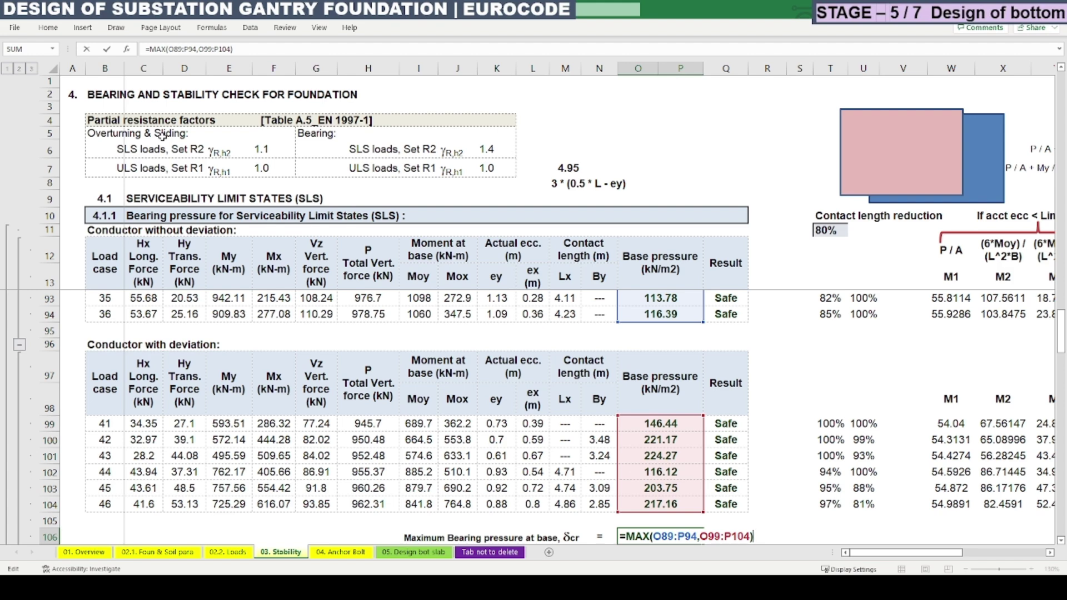
Step: Inspect the maximum bearing pressure formula and the ULS base pressure ranges it references, leaving it unedited
{"action": "key", "text": "Return"}
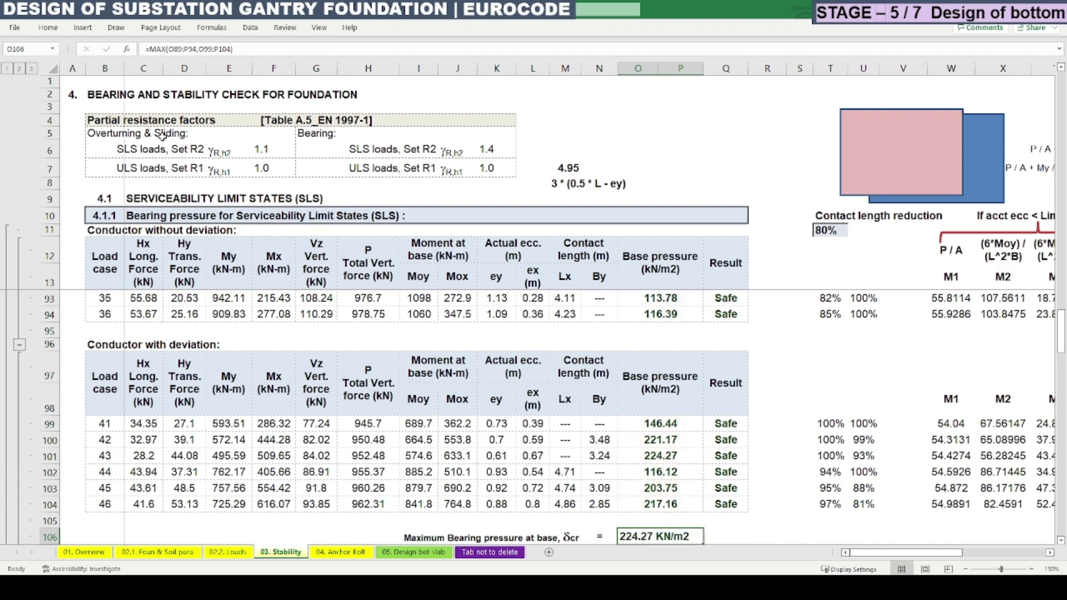
{"action": "key", "text": "F2"}
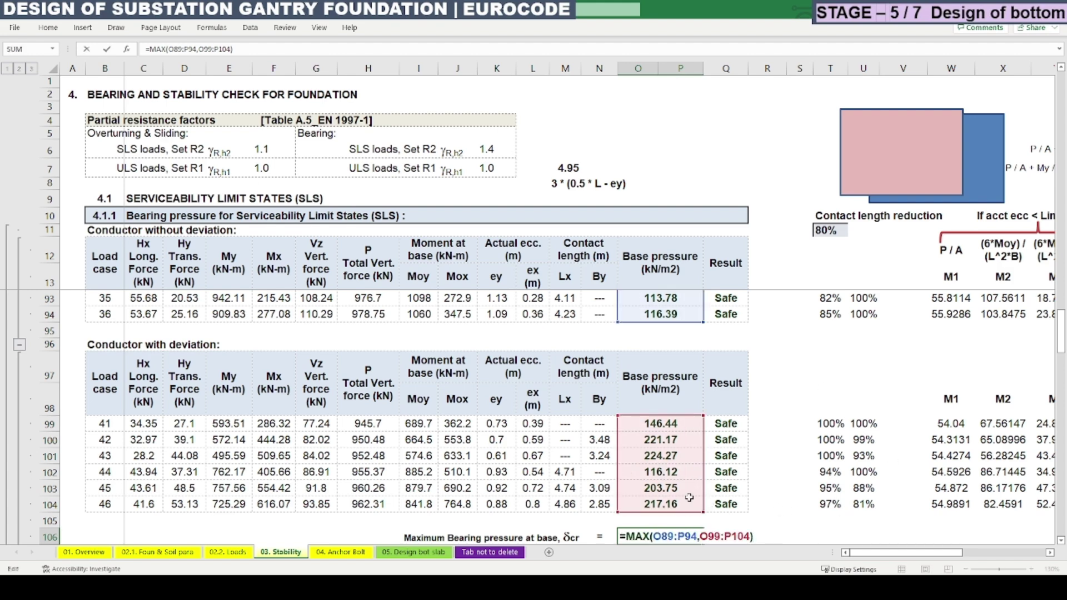
{"action": "scroll", "coordinate": [695, 500], "scroll_direction": "up", "scroll_amount": 3}
{"action": "scroll", "coordinate": [411, 445], "scroll_direction": "up", "scroll_amount": 2}
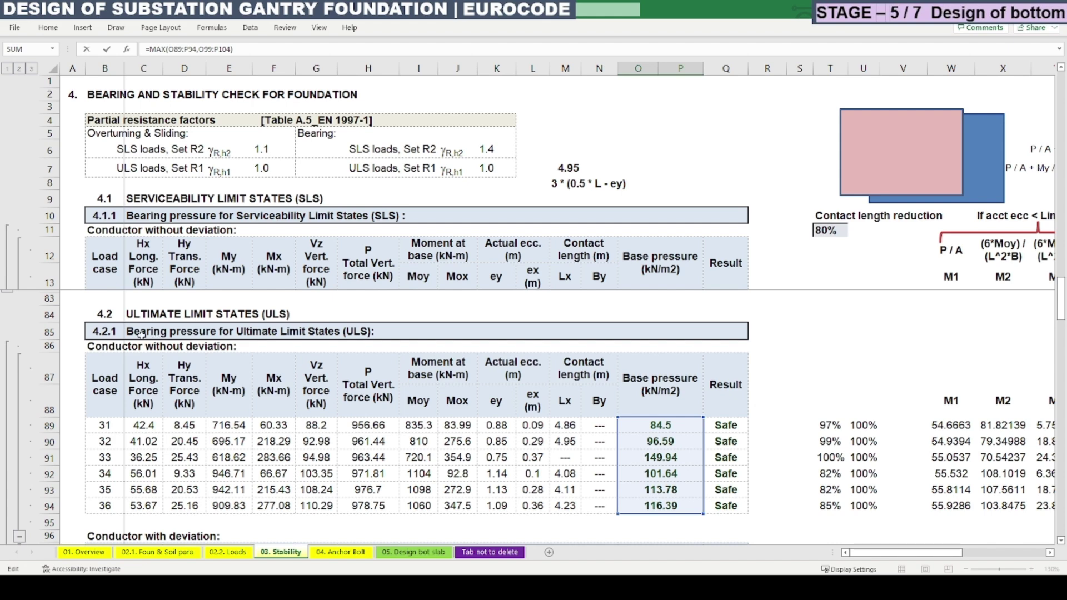
{"action": "scroll", "coordinate": [345, 368], "scroll_direction": "down", "scroll_amount": 5}
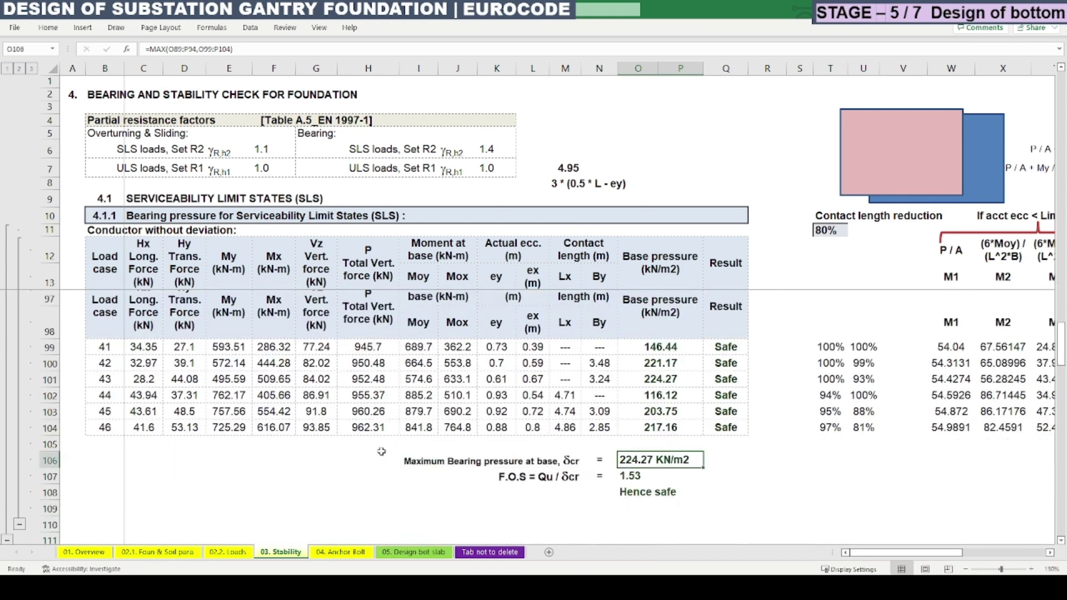
{"action": "key", "text": "Escape"}
Step: Open the 05. Design bot slab sheet and inspect the formulas for the downward pressure due to pad and soil
{"action": "left_click", "coordinate": [428, 553]}
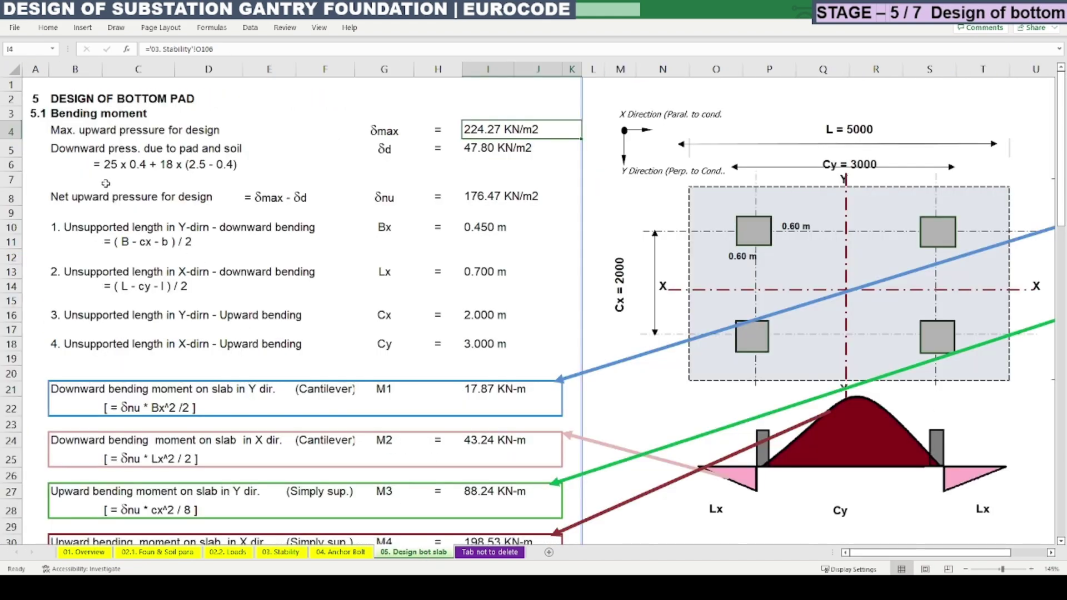
{"action": "left_click", "coordinate": [76, 152]}
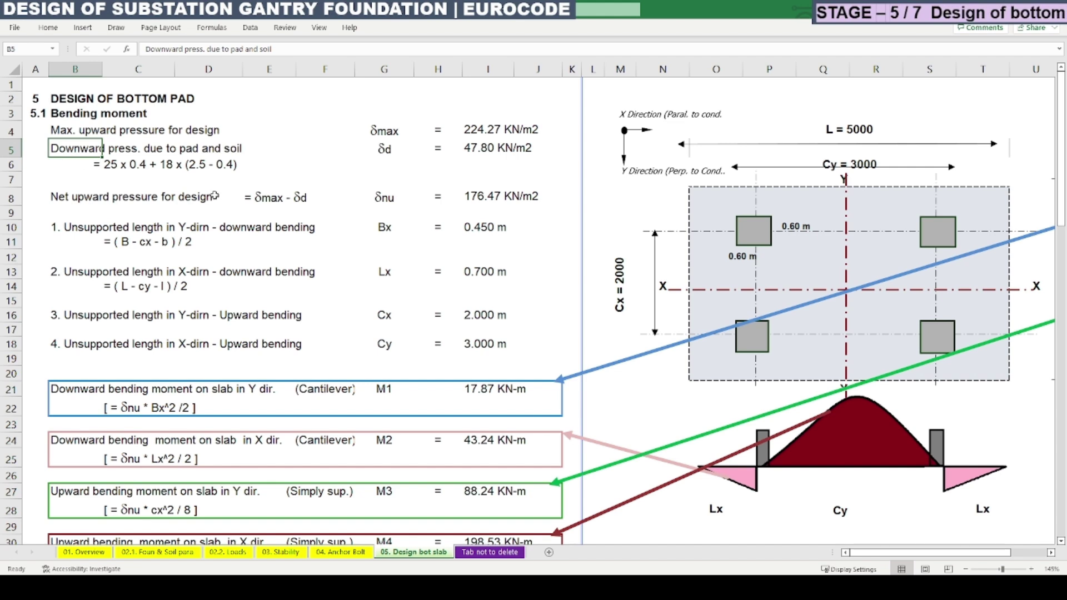
{"action": "key", "text": "Down"}
{"action": "key", "text": "Right"}
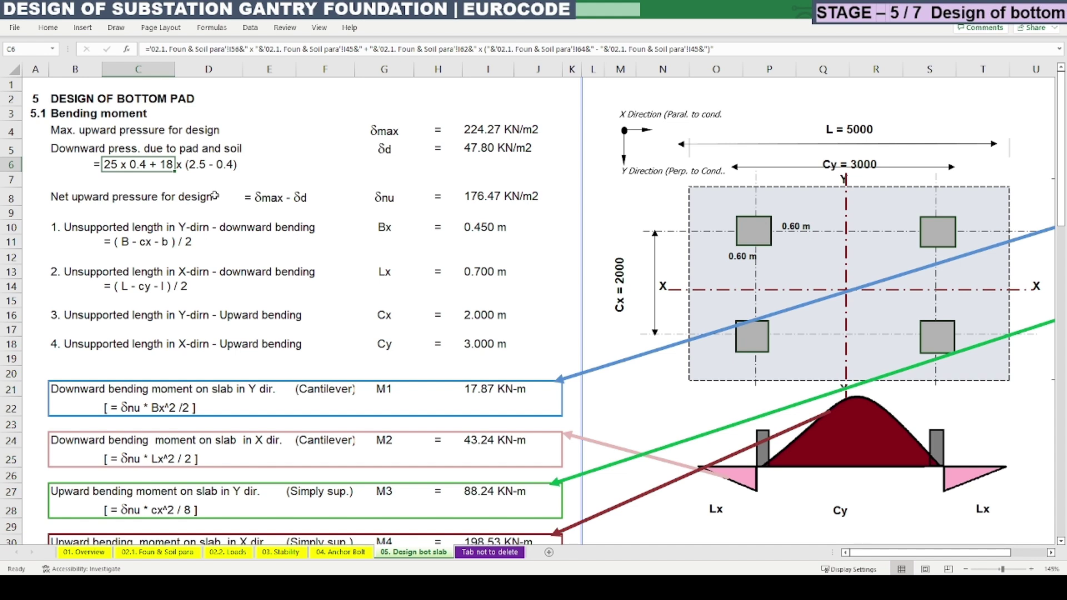
{"action": "key", "text": "Right"}
{"action": "key", "text": "Right"}
{"action": "key", "text": "Right"}
{"action": "key", "text": "Right"}
{"action": "key", "text": "Right"}
{"action": "key", "text": "Right"}
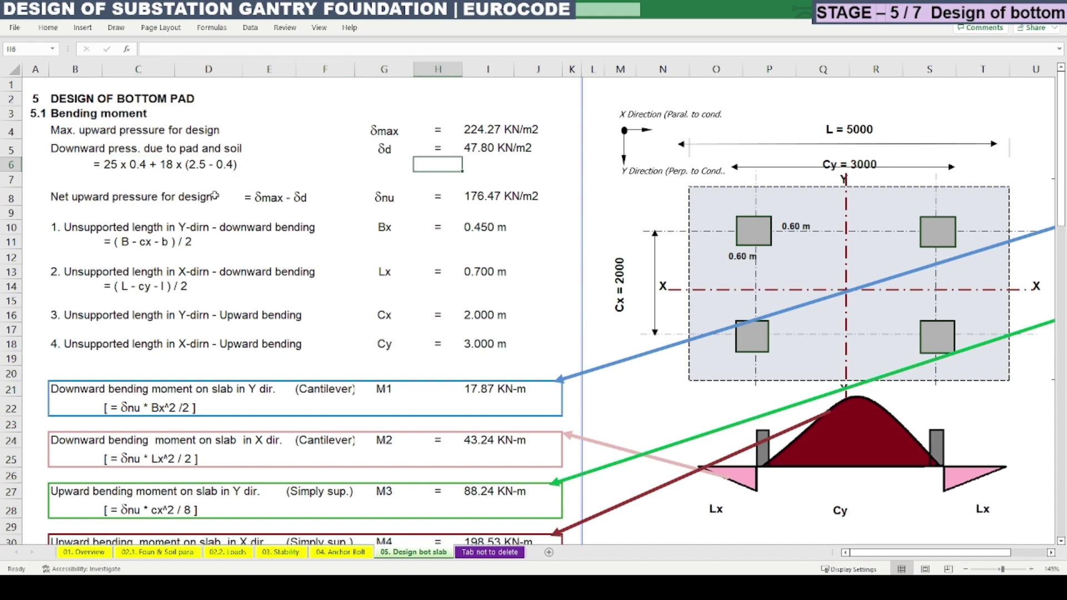
{"action": "key", "text": "Up"}
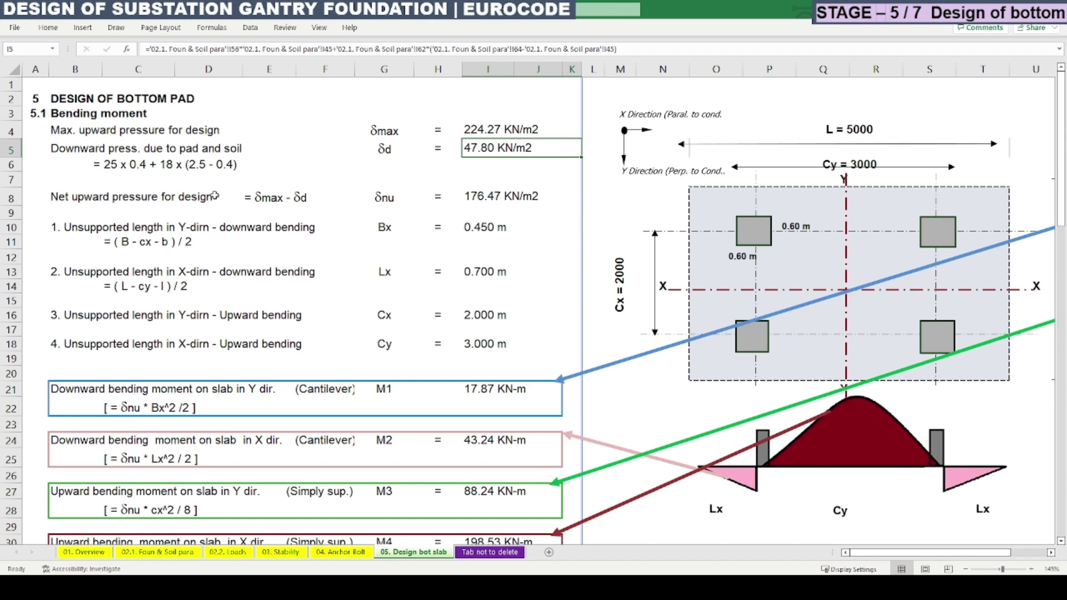
Step: Examine the two parts of the pad and soil weight expression beneath the downward pressure label
{"action": "key", "text": "Left"}
{"action": "key", "text": "Left"}
{"action": "key", "text": "Left"}
{"action": "key", "text": "Left"}
{"action": "key", "text": "Left"}
{"action": "key", "text": "Left"}
{"action": "key", "text": "Left"}
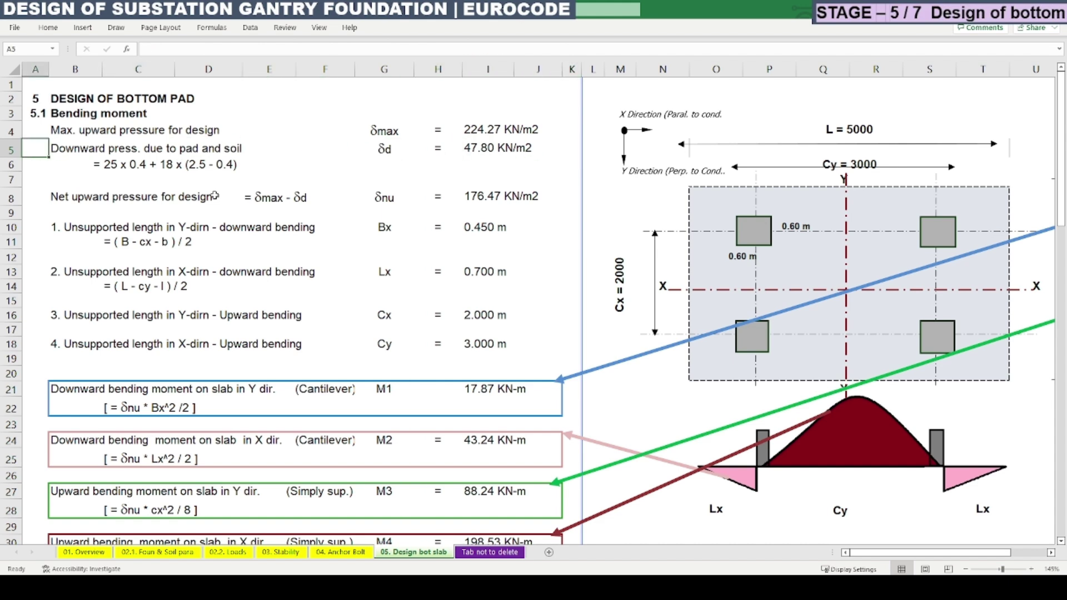
{"action": "key", "text": "Down"}
{"action": "type", "text": "="}
{"action": "key", "text": "Escape"}
{"action": "key", "text": "Right"}
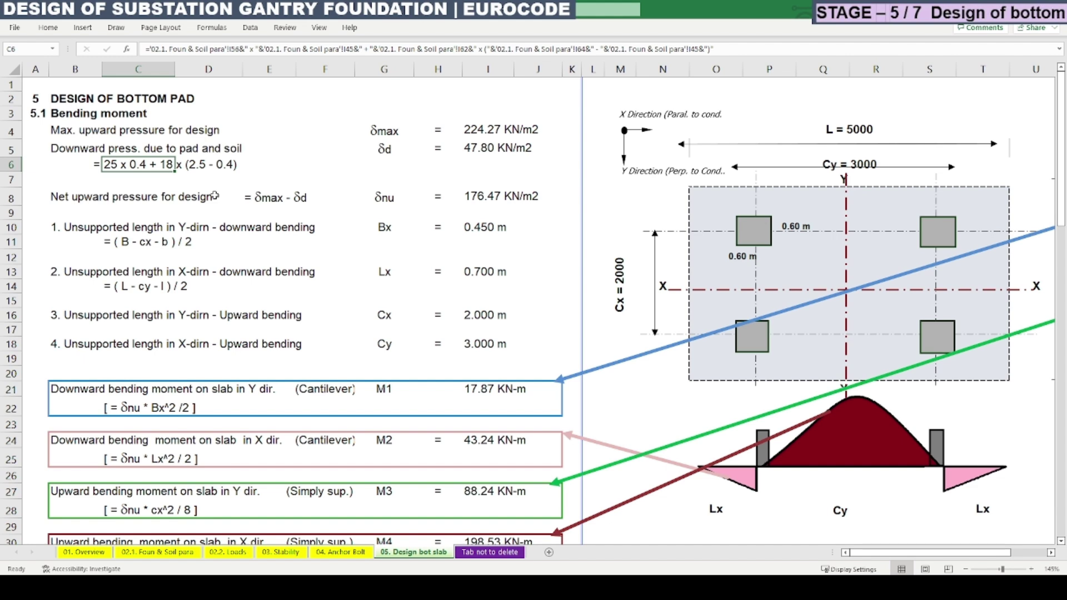
{"action": "key", "text": "Right"}
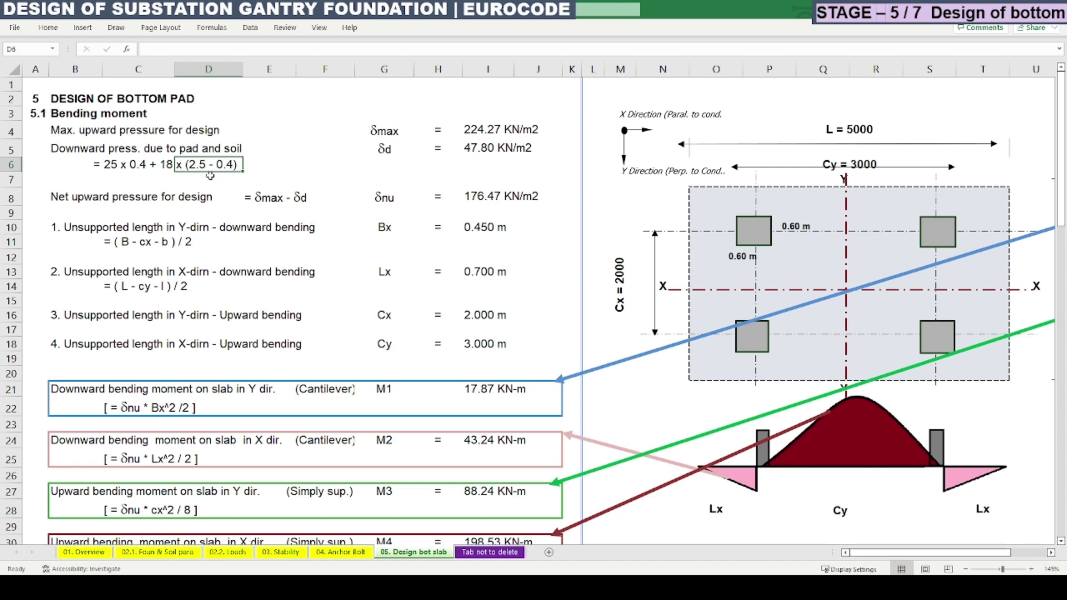
Step: On the 02.1. Foun & Soil para sheet, inspect the foundation depth and pad thickness formulas and mark the soil zone above the pad
{"action": "left_click", "coordinate": [136, 553]}
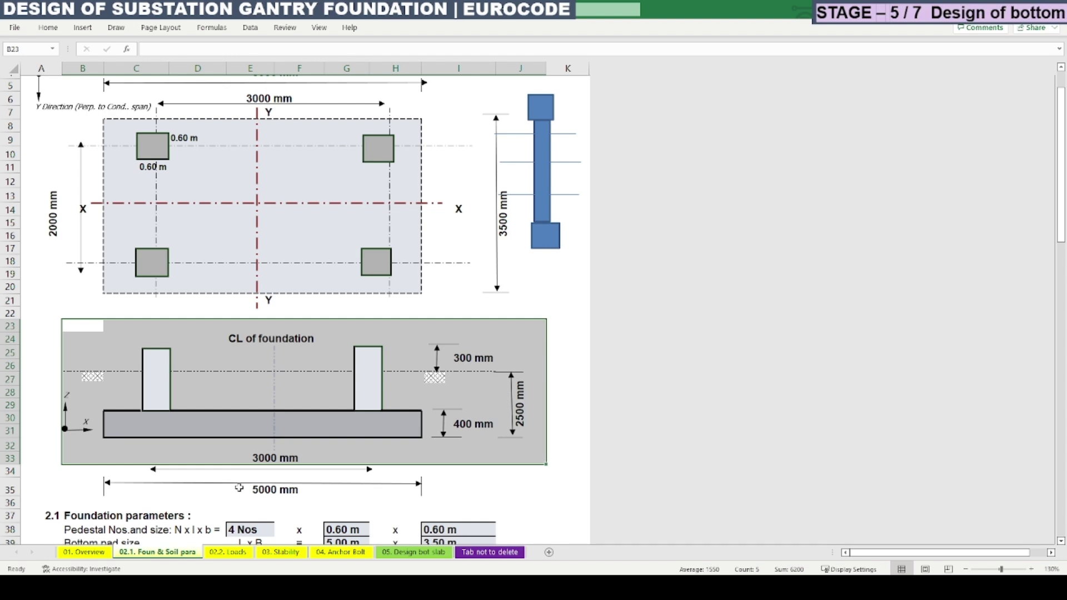
{"action": "left_click", "coordinate": [526, 504]}
{"action": "double_click", "coordinate": [520, 428]}
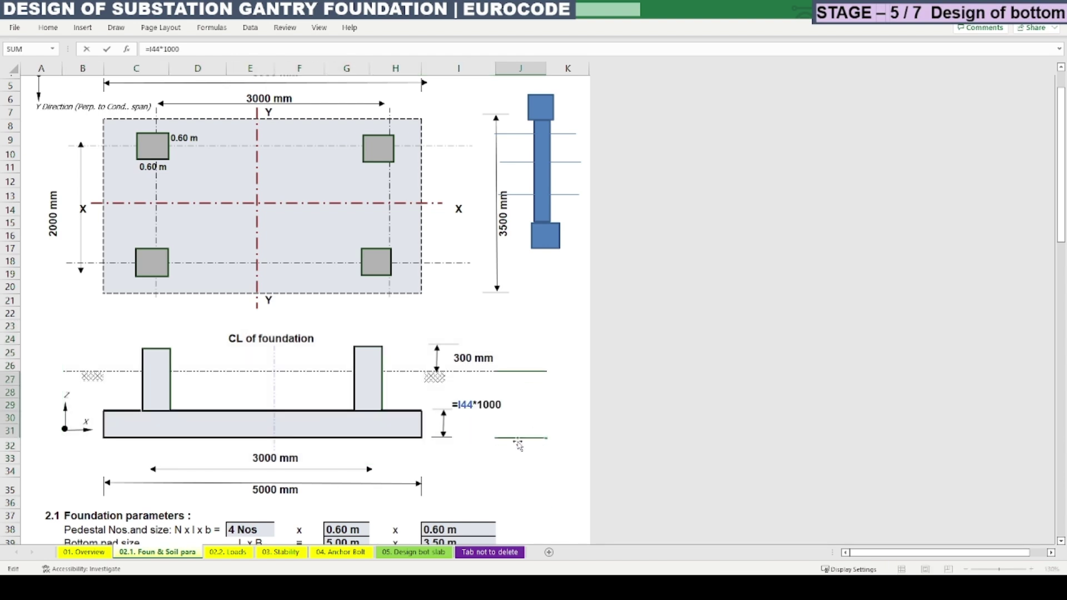
{"action": "key", "text": "Escape"}
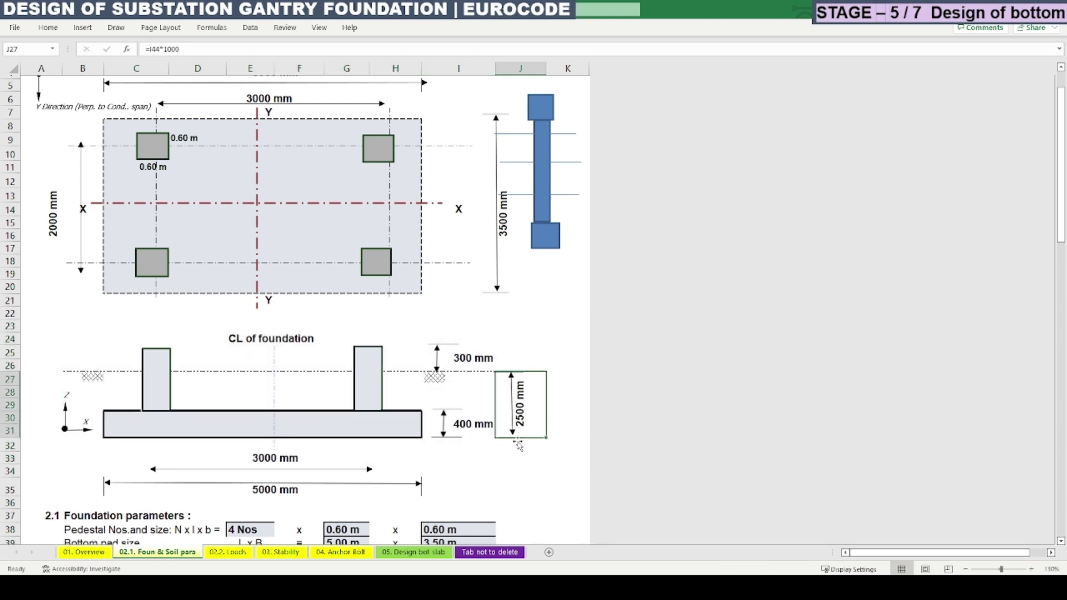
{"action": "left_click", "coordinate": [474, 423]}
{"action": "double_click", "coordinate": [476, 426]}
{"action": "key", "text": "Escape"}
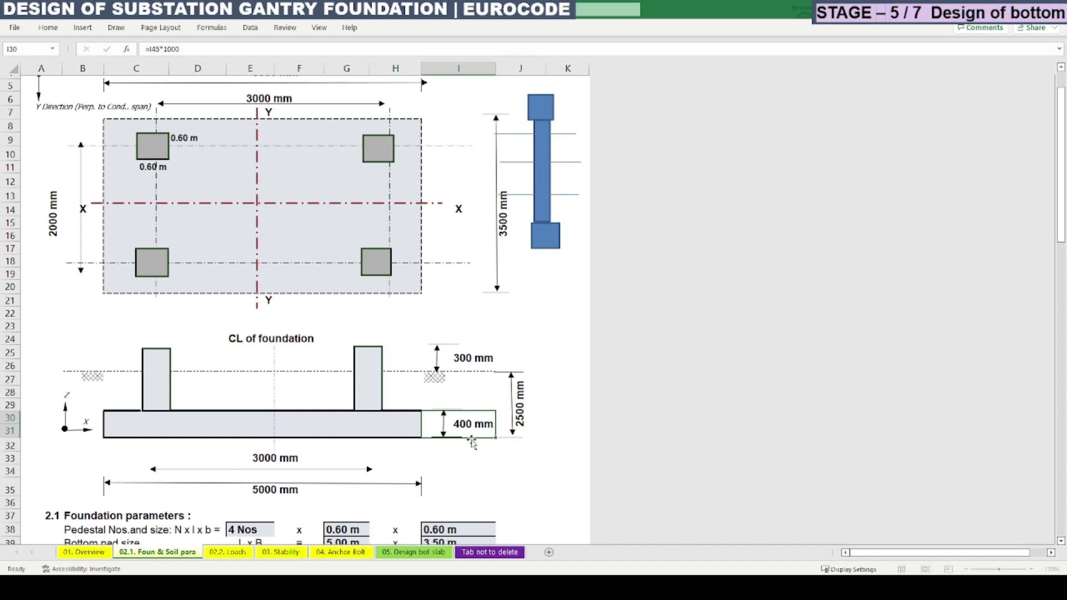
{"action": "left_click_drag", "start_coordinate": [466, 379], "coordinate": [143, 404]}
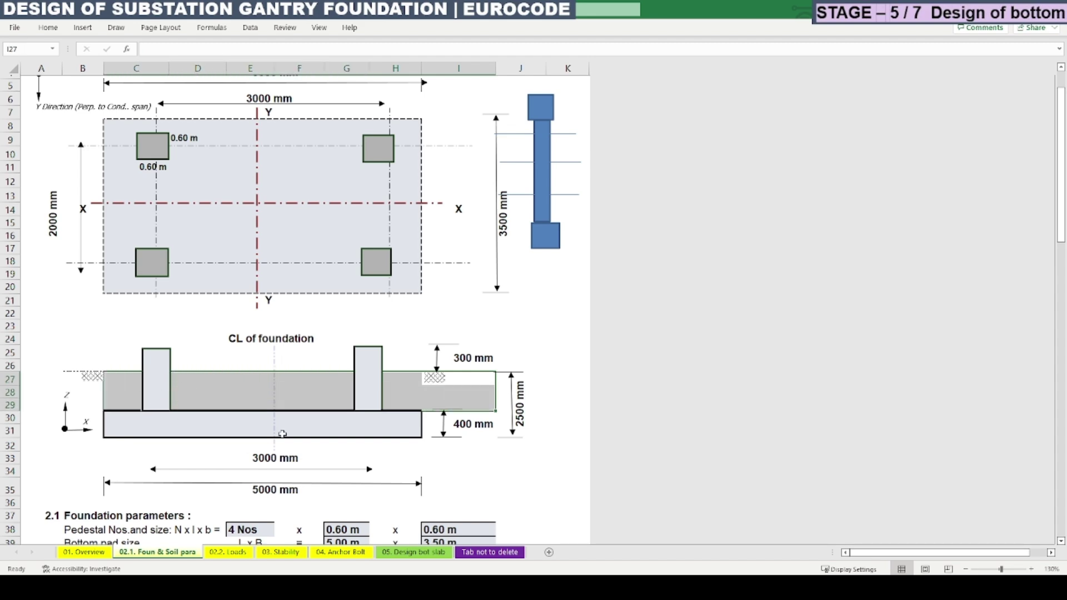
Step: Compare the downward pressure expression on 05. Design bot slab with the pad thickness formula on 02.1. Foun & Soil para
{"action": "left_click", "coordinate": [413, 551]}
{"action": "left_click", "coordinate": [122, 177]}
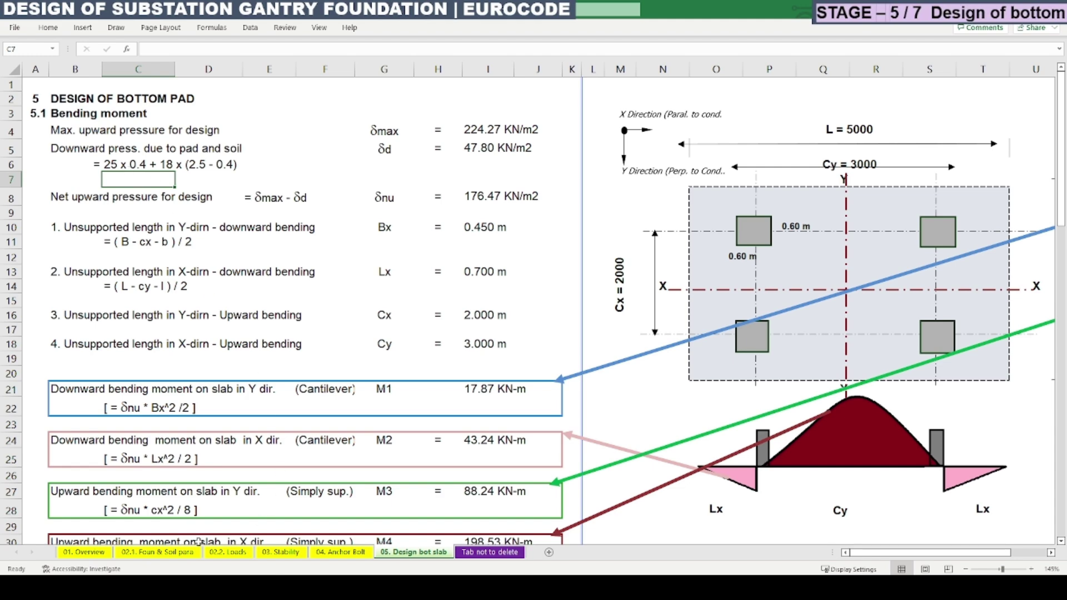
{"action": "left_click", "coordinate": [154, 552]}
{"action": "double_click", "coordinate": [477, 430]}
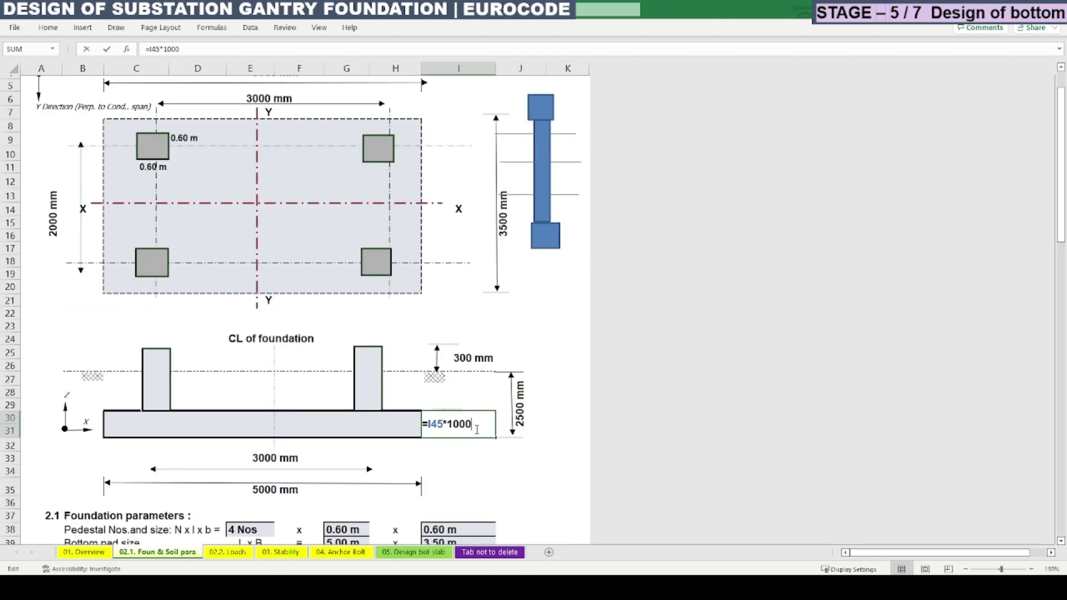
{"action": "key", "text": "Escape"}
Step: Return to 05. Design bot slab and review the downward pressure rows and the formula for δd
{"action": "left_click", "coordinate": [419, 554]}
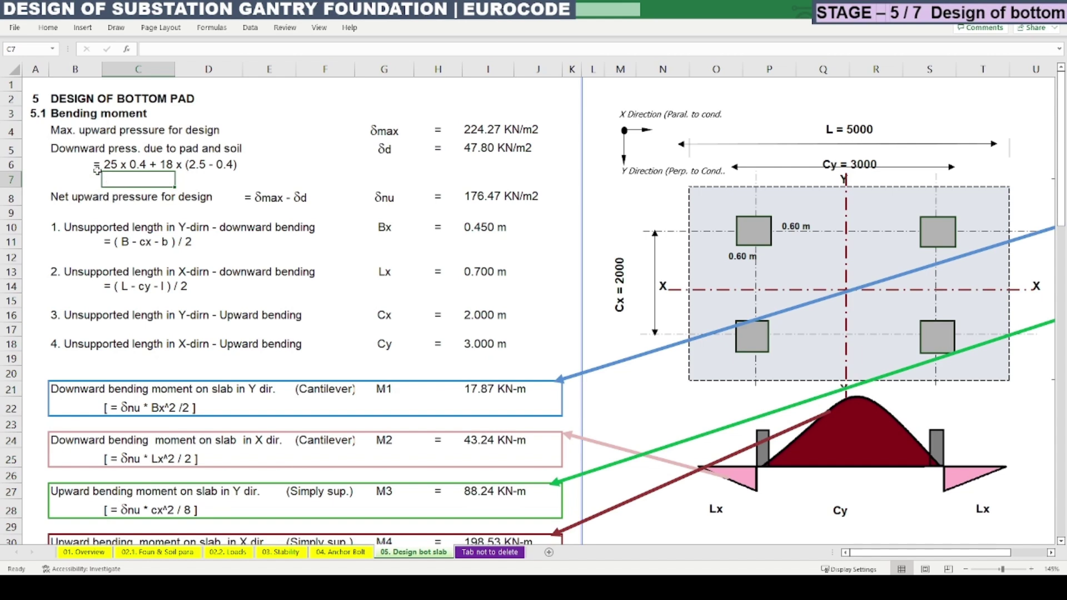
{"action": "left_click_drag", "start_coordinate": [75, 149], "coordinate": [454, 164]}
{"action": "left_click", "coordinate": [381, 187]}
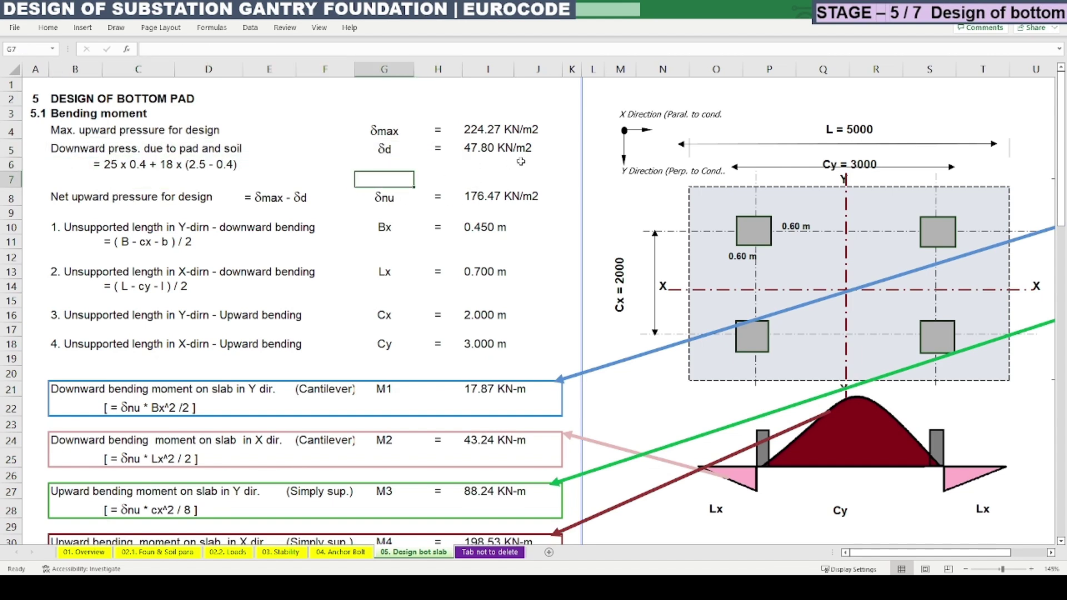
{"action": "left_click", "coordinate": [509, 145]}
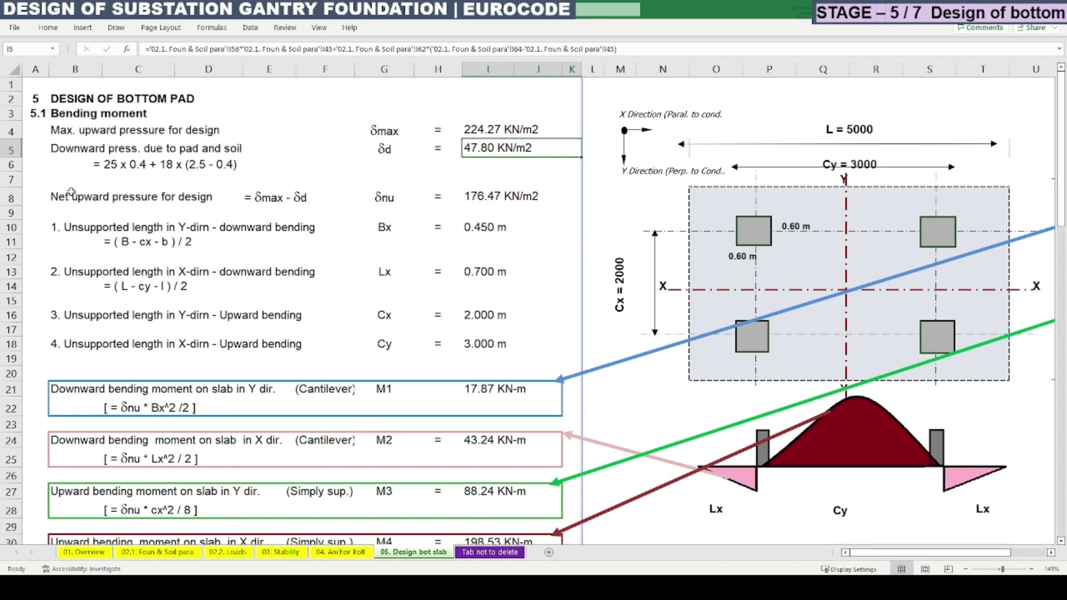
Step: Review the net upward pressure row and inspect the formula for δnu without changing it
{"action": "left_click_drag", "start_coordinate": [72, 194], "coordinate": [422, 196]}
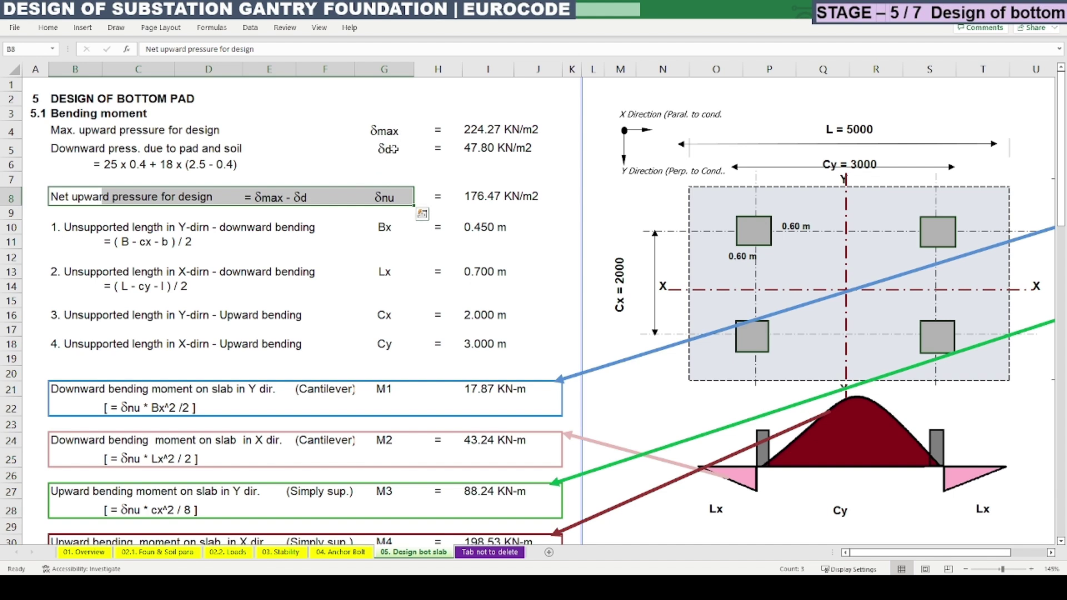
{"action": "left_click", "coordinate": [481, 196]}
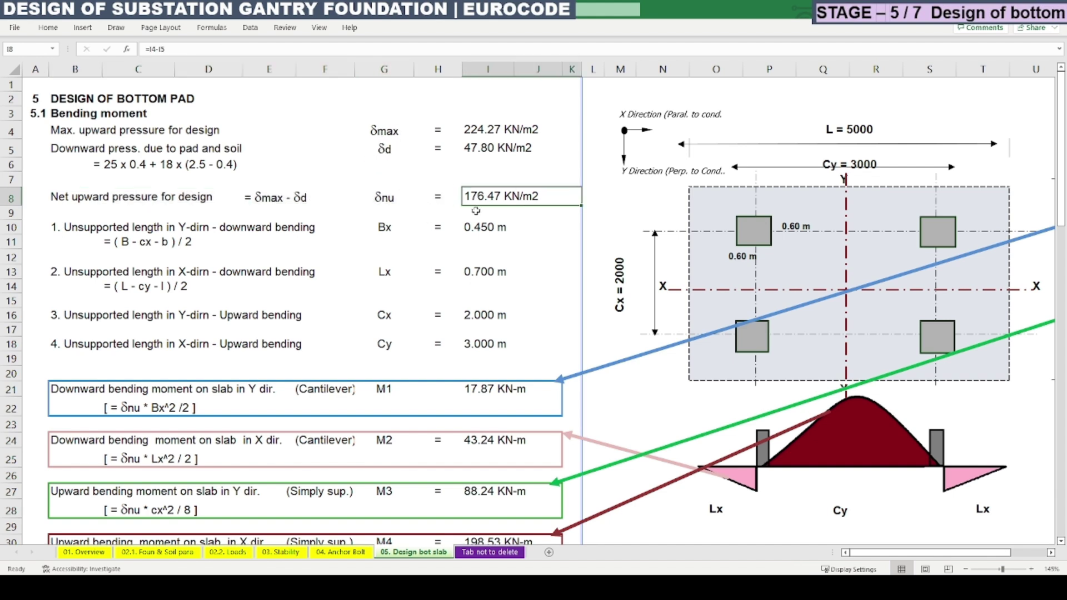
{"action": "double_click", "coordinate": [478, 198]}
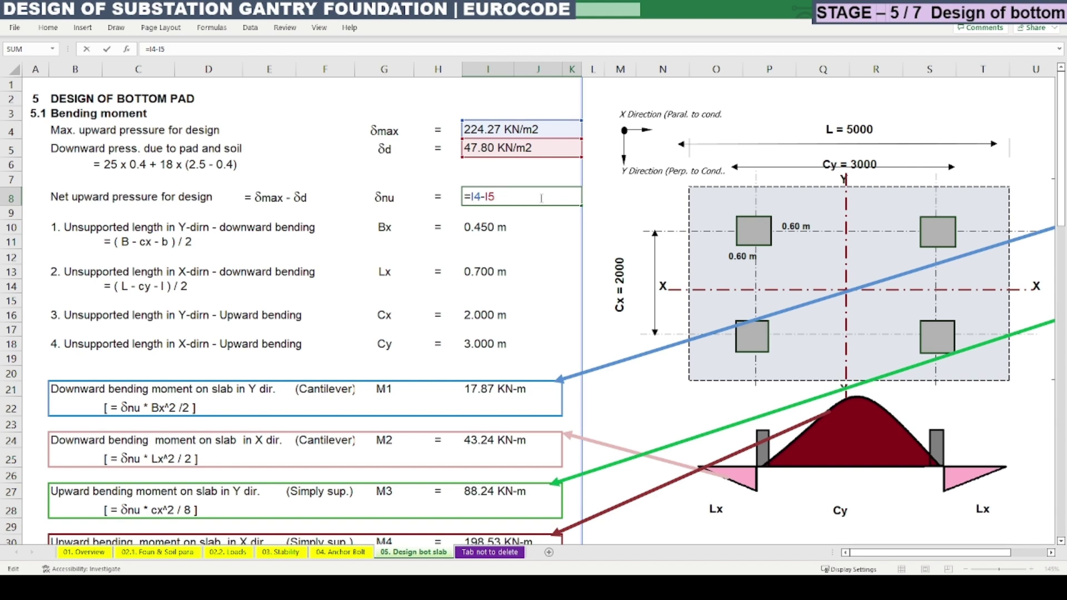
{"action": "key", "text": "Escape"}
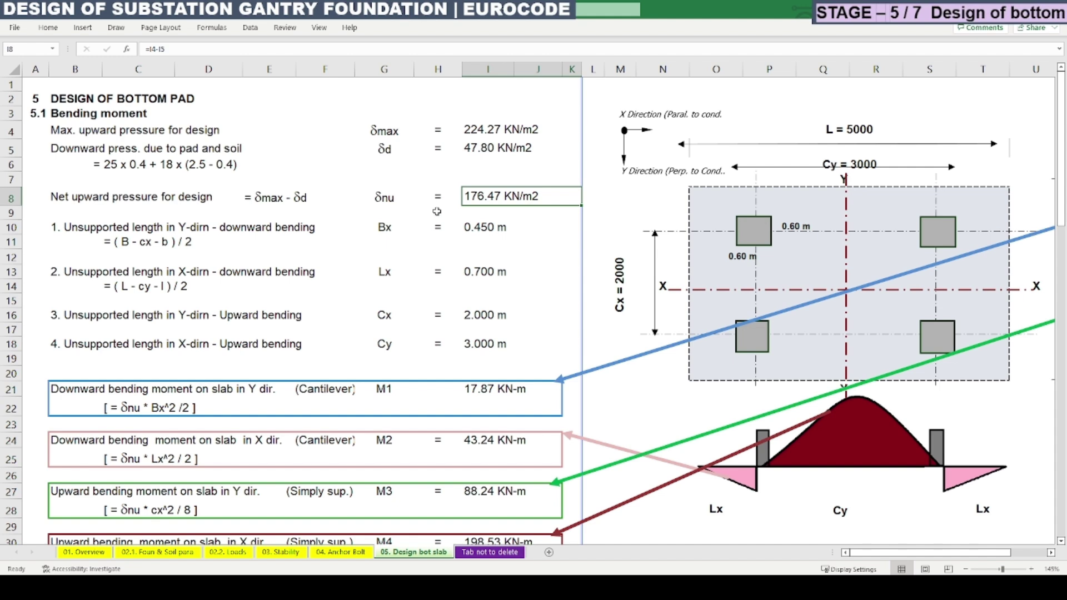
Step: Review the four unsupported length entries and the foundation pad plan they refer to
{"action": "mouse_move", "coordinate": [65, 225]}
{"action": "left_mouse_down"}
{"action": "mouse_move", "coordinate": [275, 330]}
{"action": "mouse_move", "coordinate": [484, 356]}
{"action": "mouse_move", "coordinate": [516, 343]}
{"action": "left_mouse_up"}
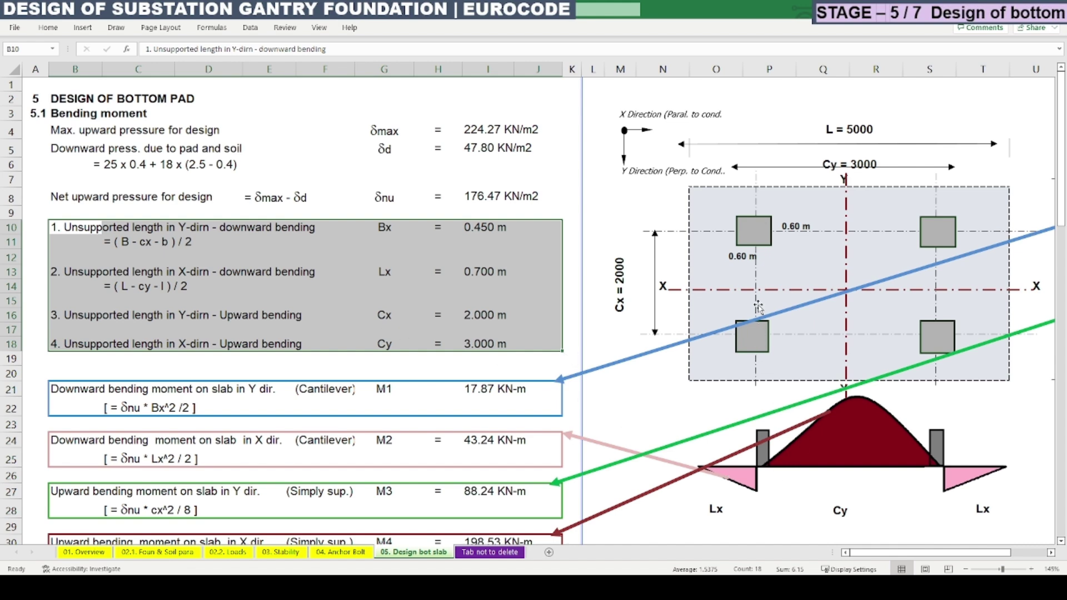
{"action": "left_click", "coordinate": [662, 407]}
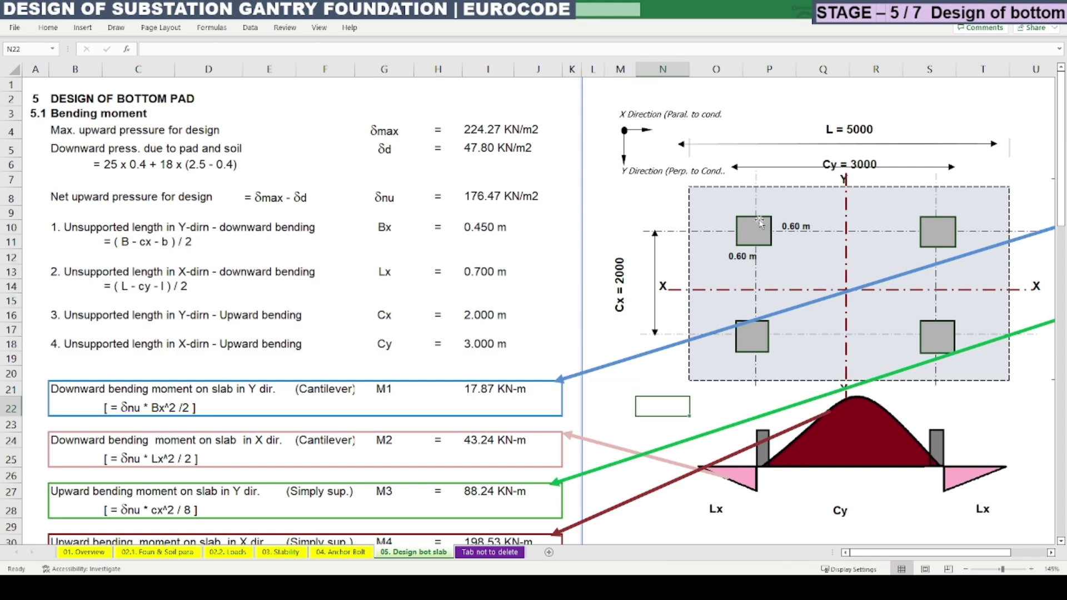
{"action": "mouse_move", "coordinate": [721, 194]}
{"action": "left_mouse_down"}
{"action": "mouse_move", "coordinate": [889, 245]}
{"action": "mouse_move", "coordinate": [1000, 327]}
{"action": "mouse_move", "coordinate": [1002, 379]}
{"action": "left_mouse_up"}
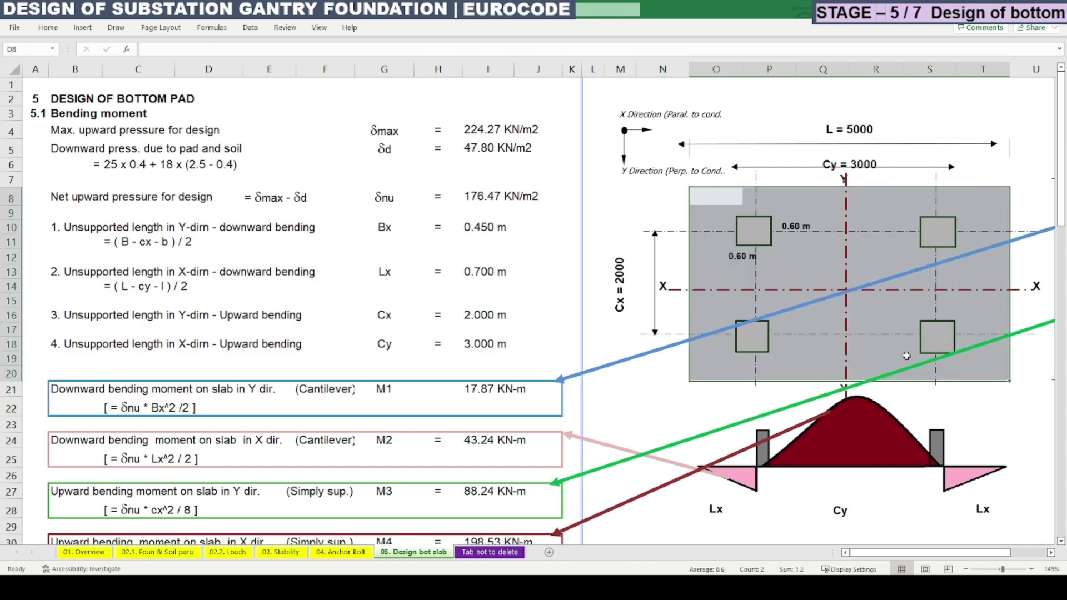
{"action": "left_click", "coordinate": [844, 118]}
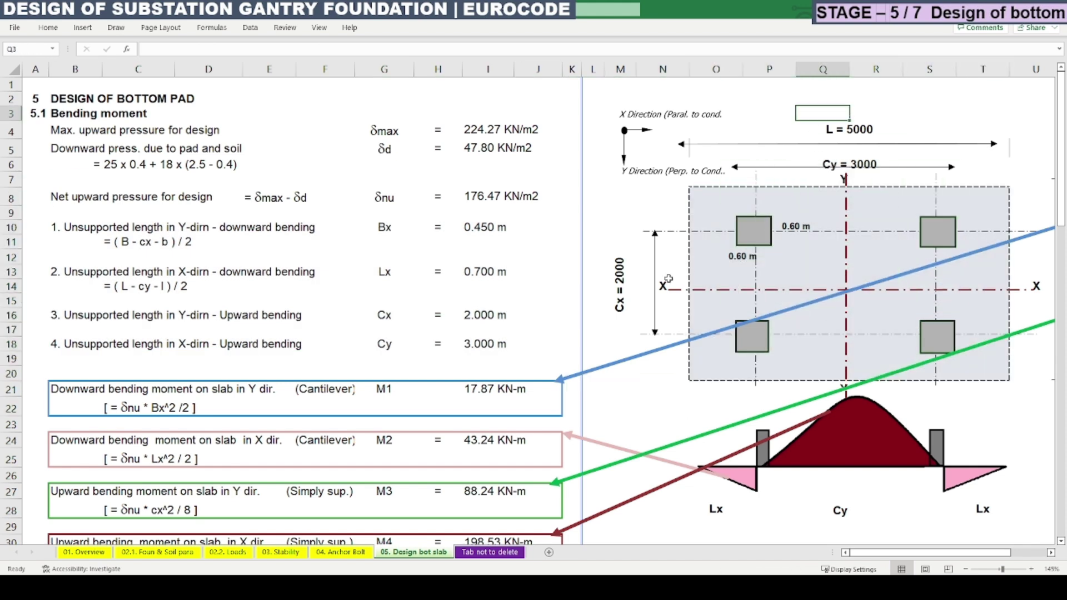
Step: Examine the B, Cy and Cx dimension labels on the pad plan alongside the bending diagrams for both directions
{"action": "left_click_drag", "start_coordinate": [889, 552], "coordinate": [927, 552]}
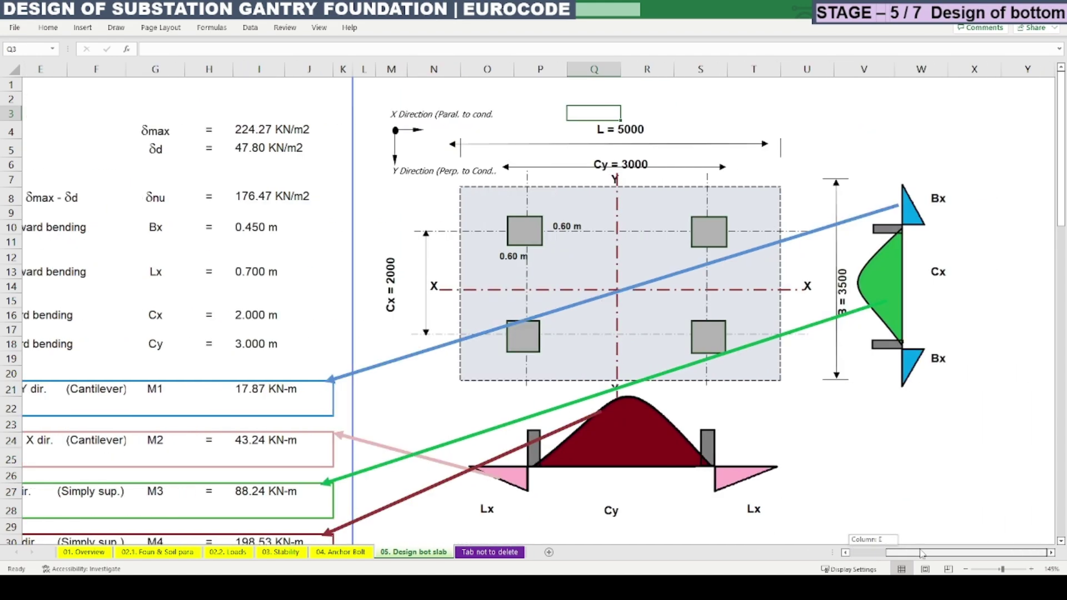
{"action": "left_click", "coordinate": [847, 291]}
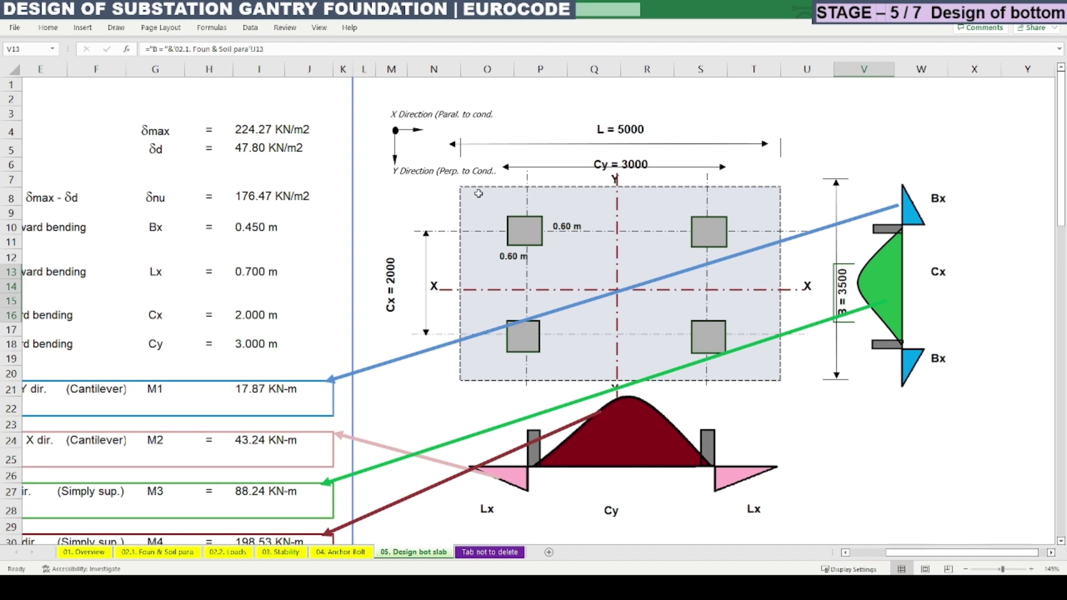
{"action": "left_click", "coordinate": [584, 160]}
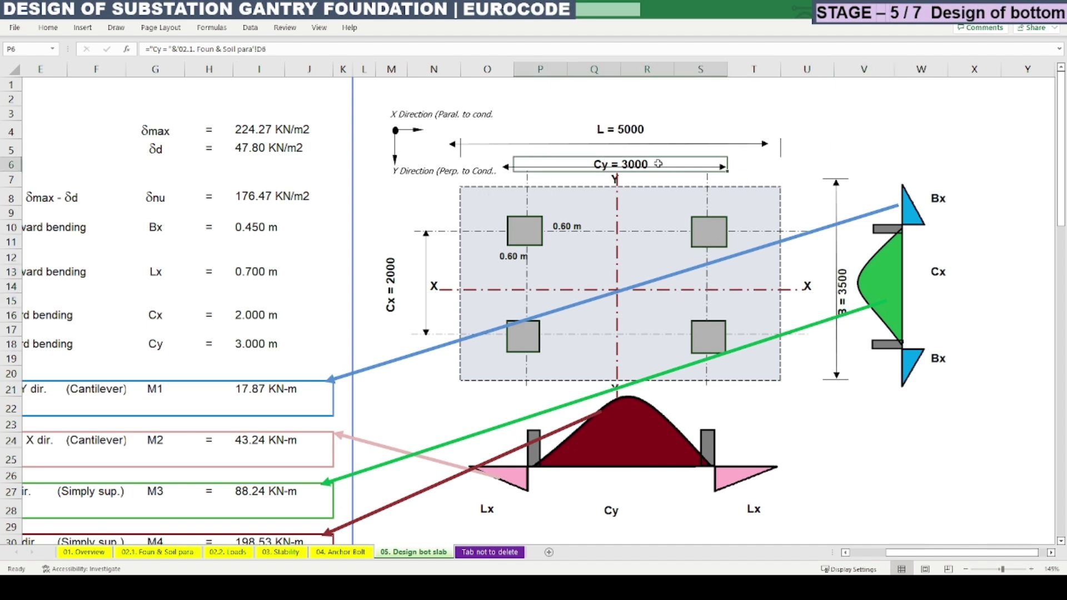
{"action": "left_click", "coordinate": [392, 290]}
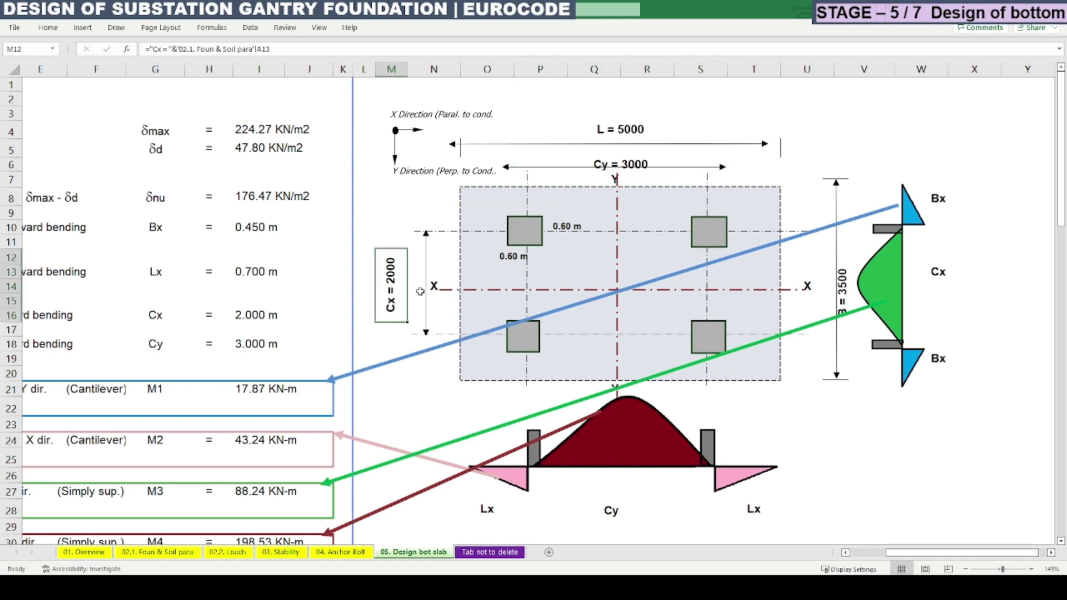
{"action": "left_click", "coordinate": [978, 308]}
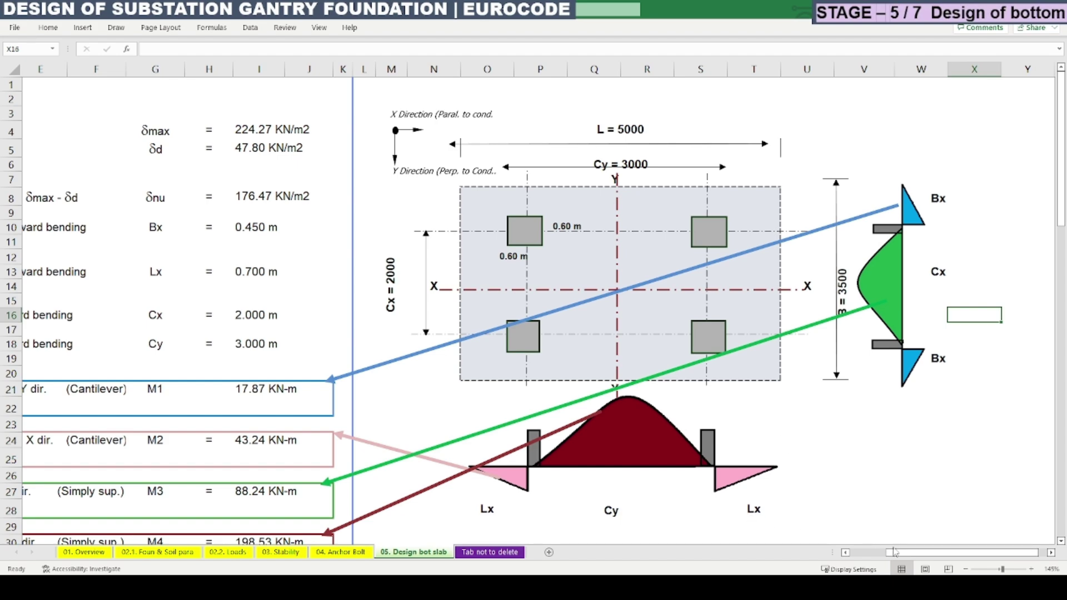
Step: Examine the Lx cantilever label in the X-direction bending diagram beneath the foundation pad plan
{"action": "left_click_drag", "start_coordinate": [894, 551], "coordinate": [865, 551]}
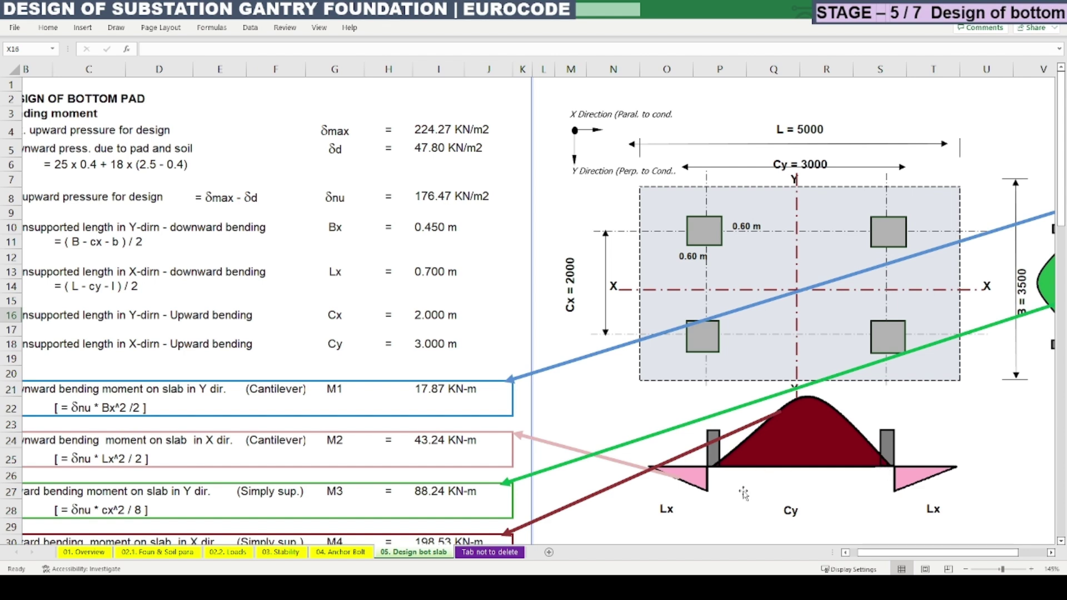
{"action": "left_click", "coordinate": [670, 511]}
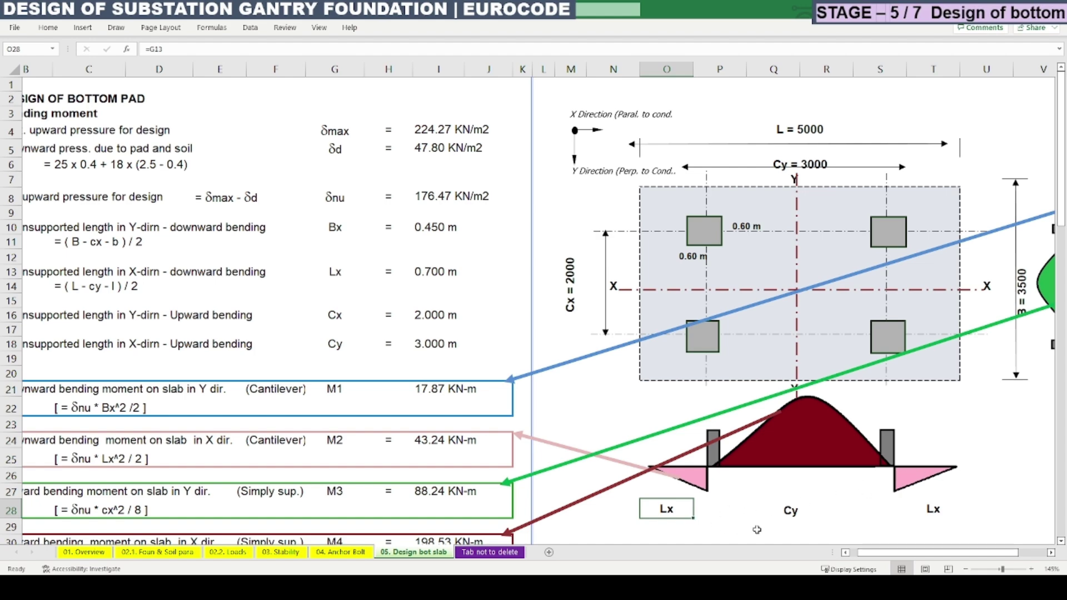
{"action": "left_click_drag", "start_coordinate": [909, 556], "coordinate": [893, 556]}
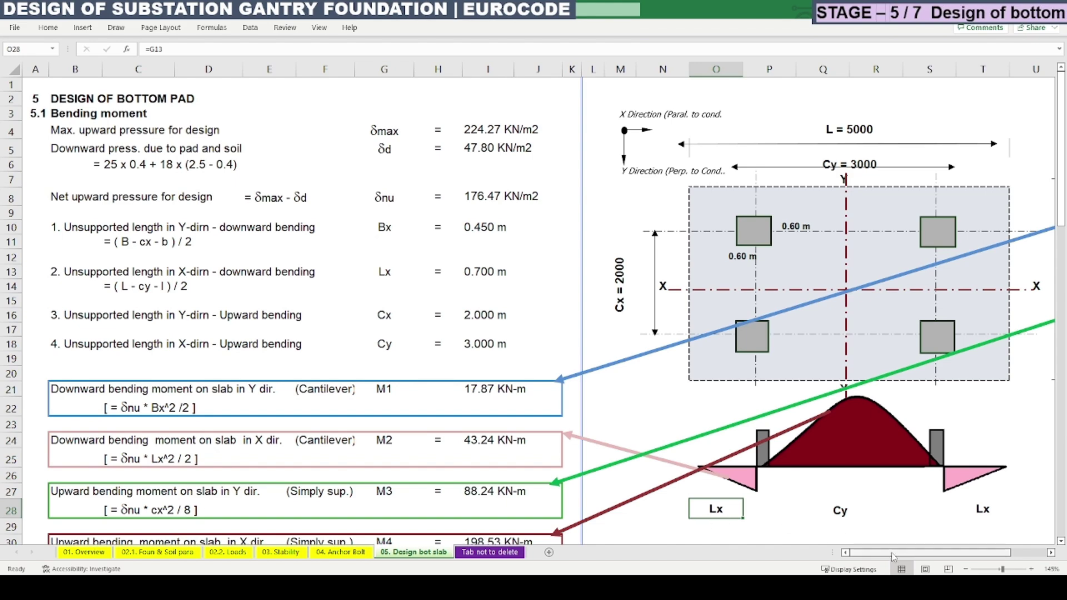
{"action": "mouse_move", "coordinate": [893, 557]}
{"action": "left_mouse_down"}
{"action": "mouse_move", "coordinate": [917, 553]}
{"action": "mouse_move", "coordinate": [890, 550]}
{"action": "left_mouse_up"}
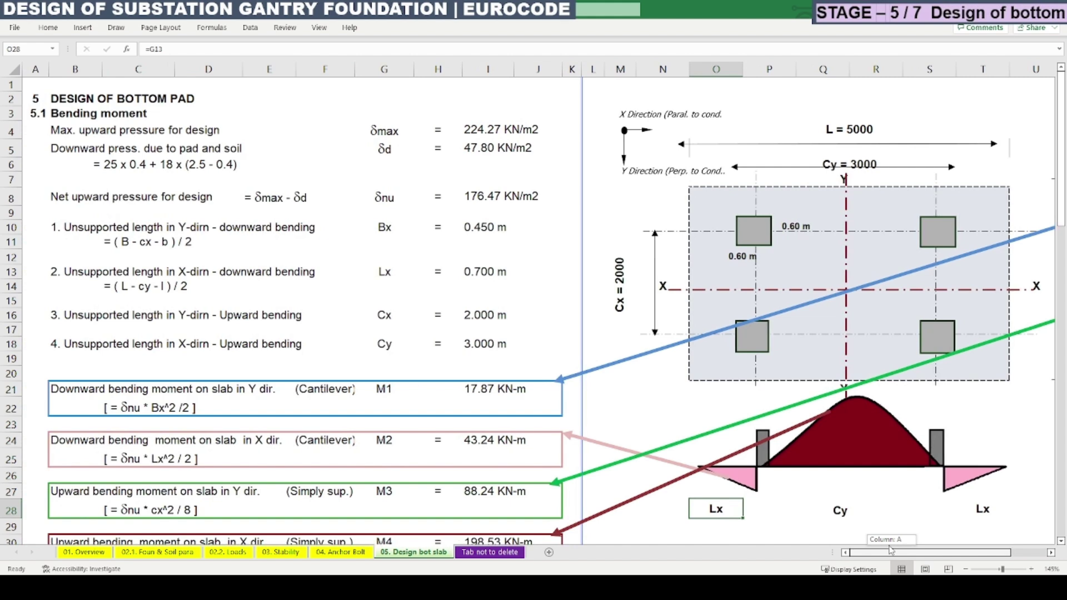
Step: Review the Y-direction downward bending length row for Bx and its written expression (B - cx - b) / 2
{"action": "left_click_drag", "start_coordinate": [83, 227], "coordinate": [307, 259]}
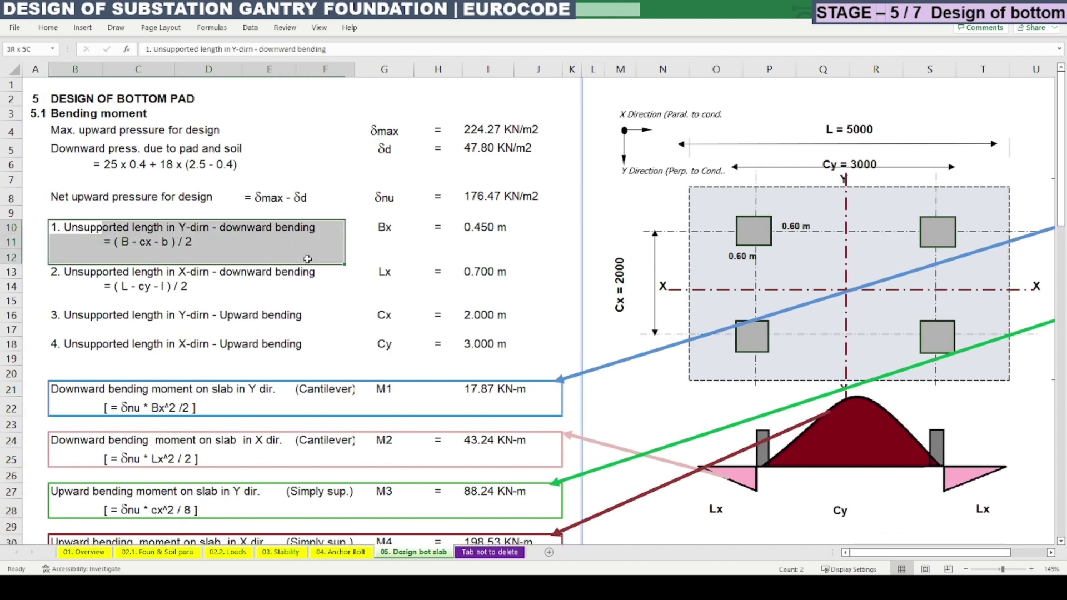
{"action": "left_click", "coordinate": [383, 229]}
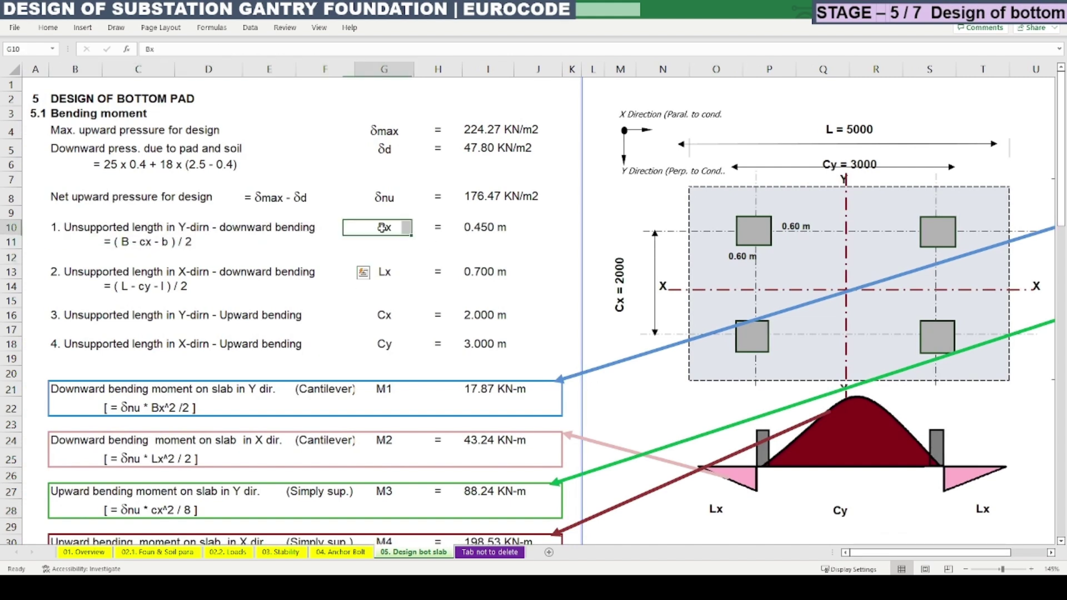
{"action": "left_click", "coordinate": [484, 225]}
{"action": "left_click", "coordinate": [121, 244]}
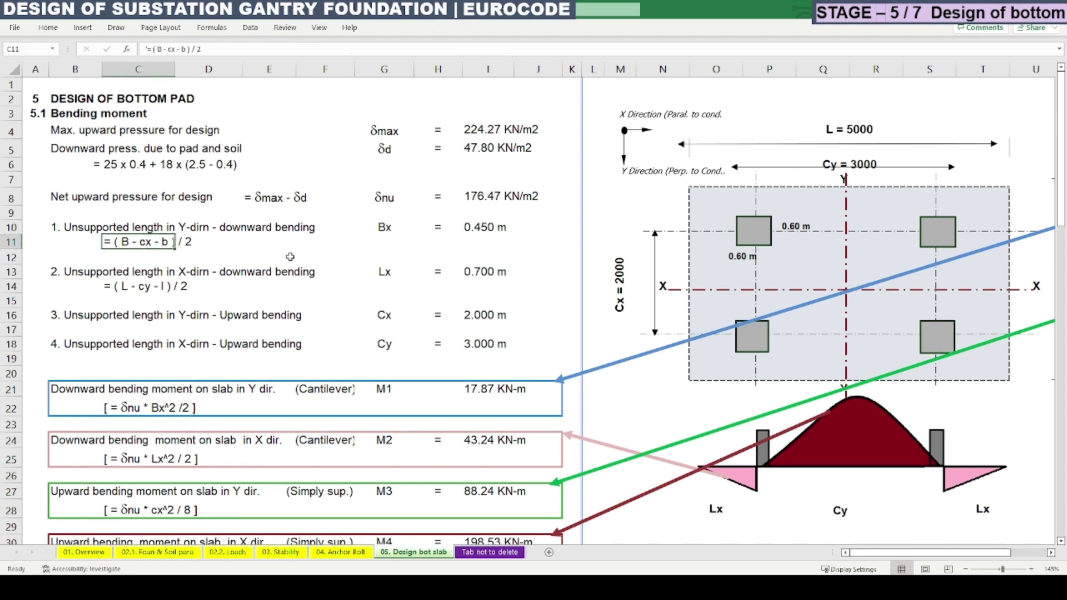
Step: Begin a hand check of Bx from the plan dimensions in M21, entering =3.5-2- as the start of the formula
{"action": "left_click_drag", "start_coordinate": [911, 556], "coordinate": [926, 556]}
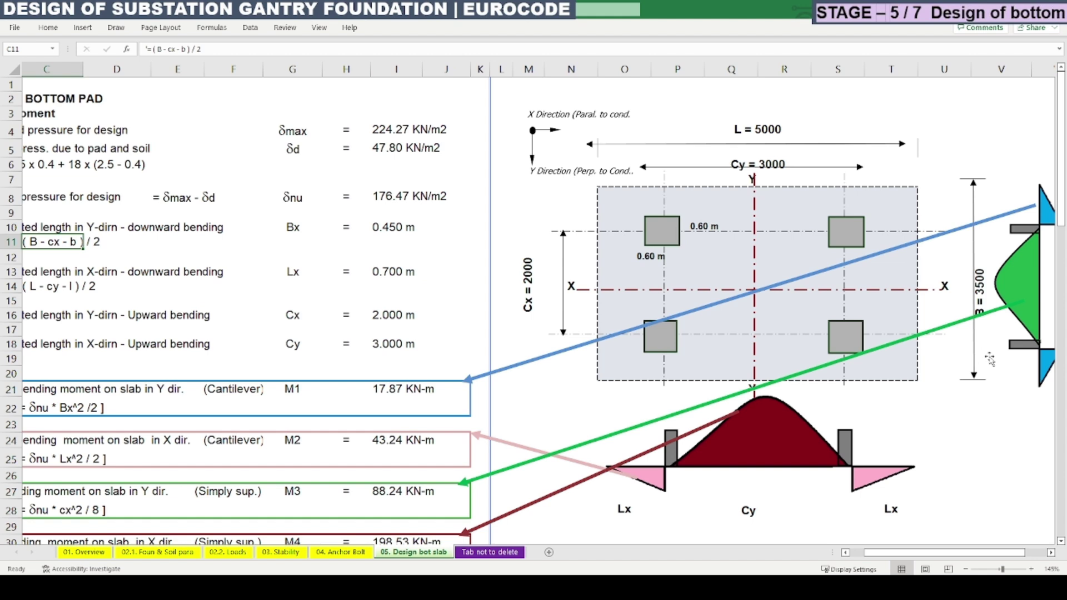
{"action": "left_click", "coordinate": [989, 409]}
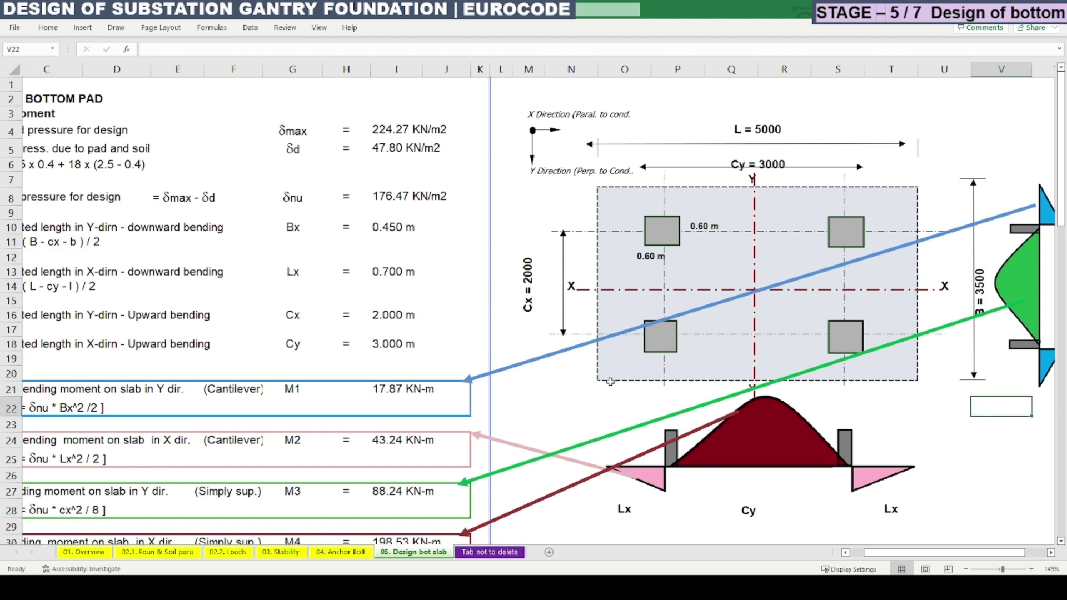
{"action": "left_click", "coordinate": [536, 388]}
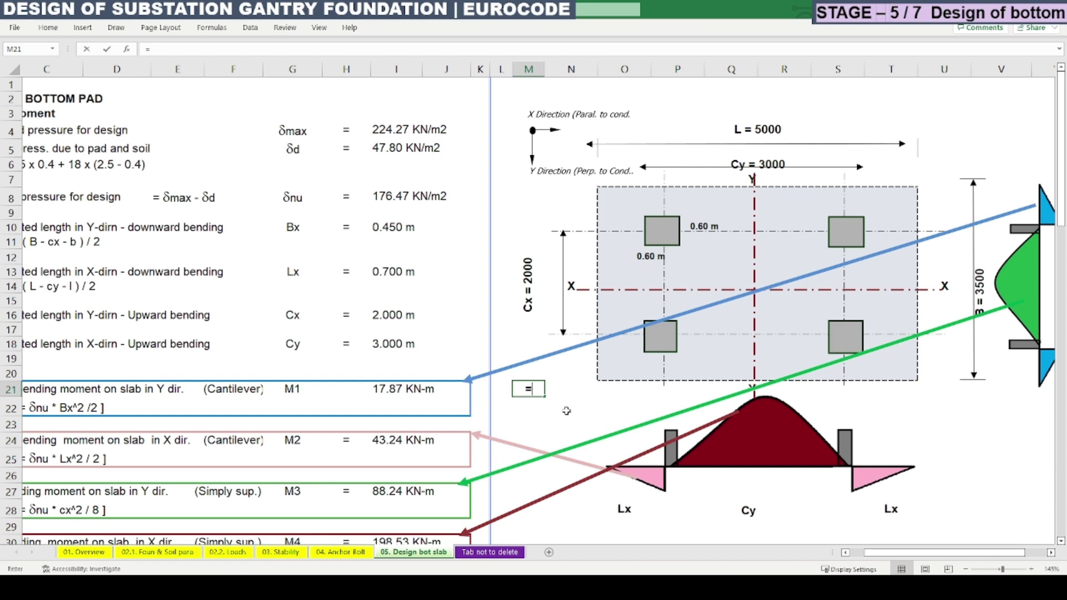
{"action": "type", "text": "=3."}
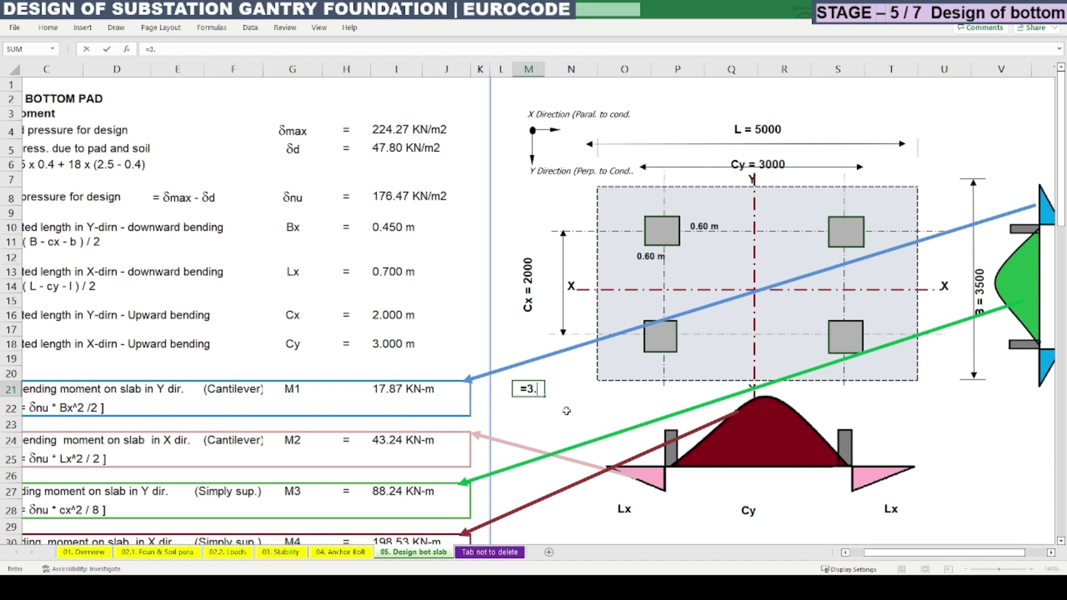
{"action": "type", "text": "5-2-"}
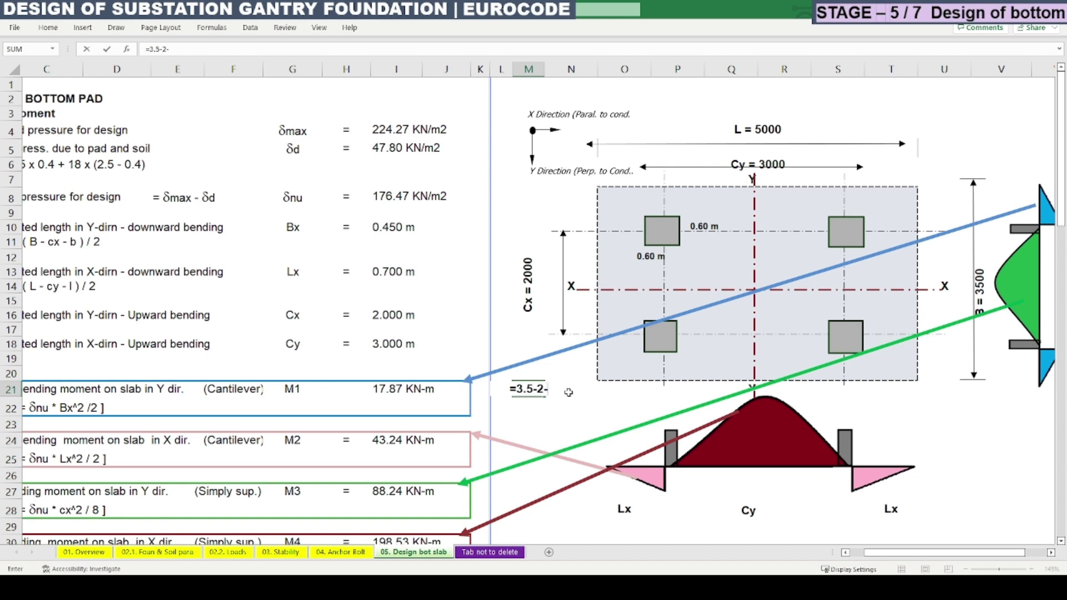
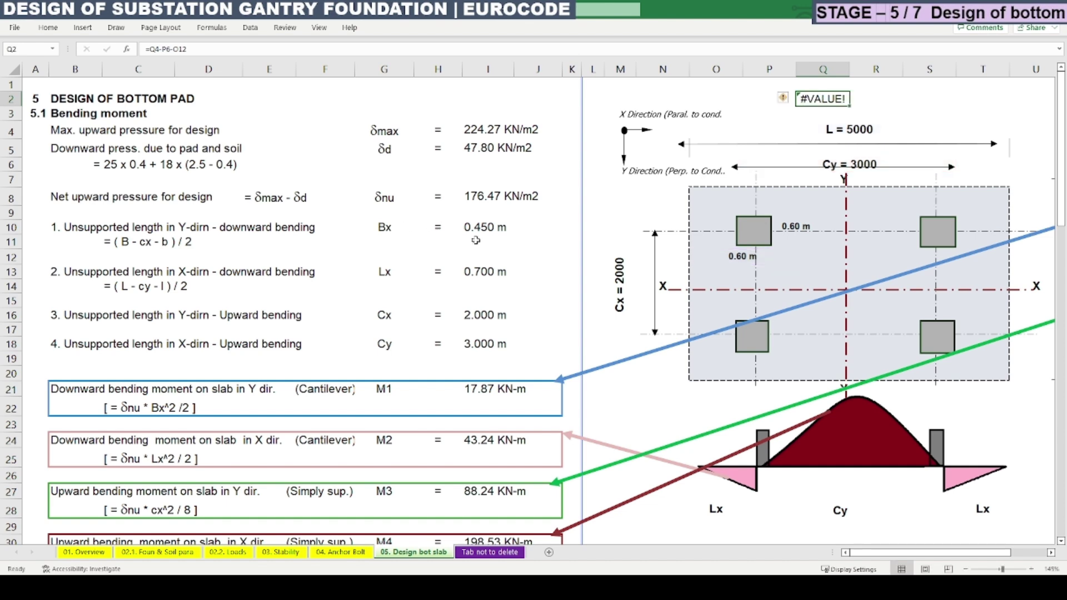
Step: Inspect the formula behind the Lx unsupported length in I13 without changing it
{"action": "left_click", "coordinate": [484, 272]}
{"action": "double_click", "coordinate": [480, 278]}
{"action": "key", "text": "Escape"}
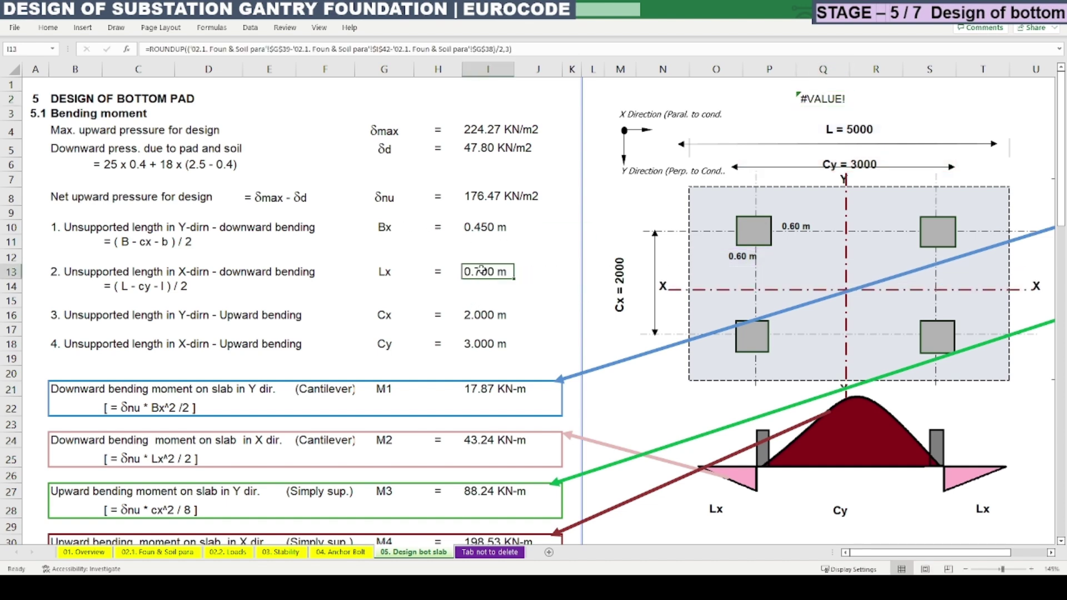
Step: Enter the check formula =5-3-0.5 in I12, directly above the Lx value
{"action": "key", "text": "Up"}
{"action": "type", "text": "="}
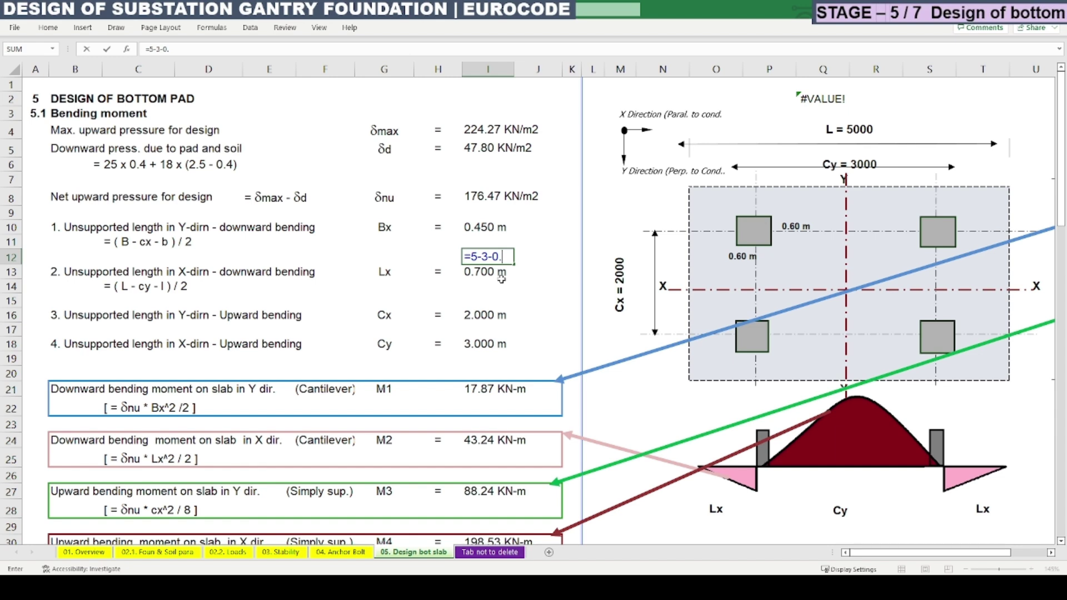
{"action": "type", "text": "5-3-0.5"}
{"action": "key", "text": "Return"}
{"action": "key", "text": "Up"}
{"action": "key", "text": "Right"}
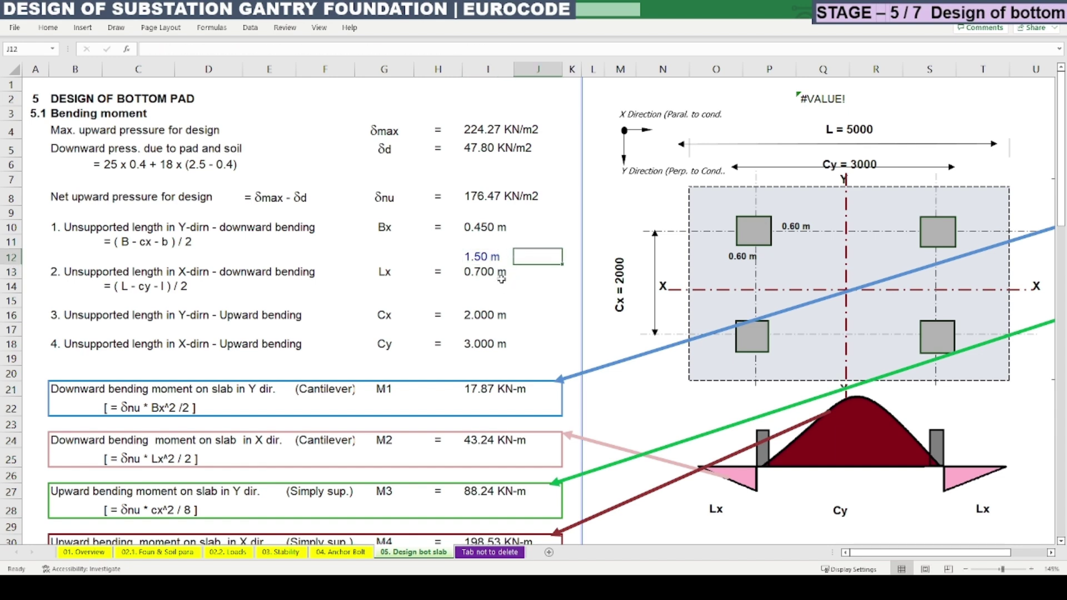
Step: Correct the check formula in I12 so that it subtracts the 0.60 m pedestal size
{"action": "key", "text": "Left"}
{"action": "key", "text": "F2"}
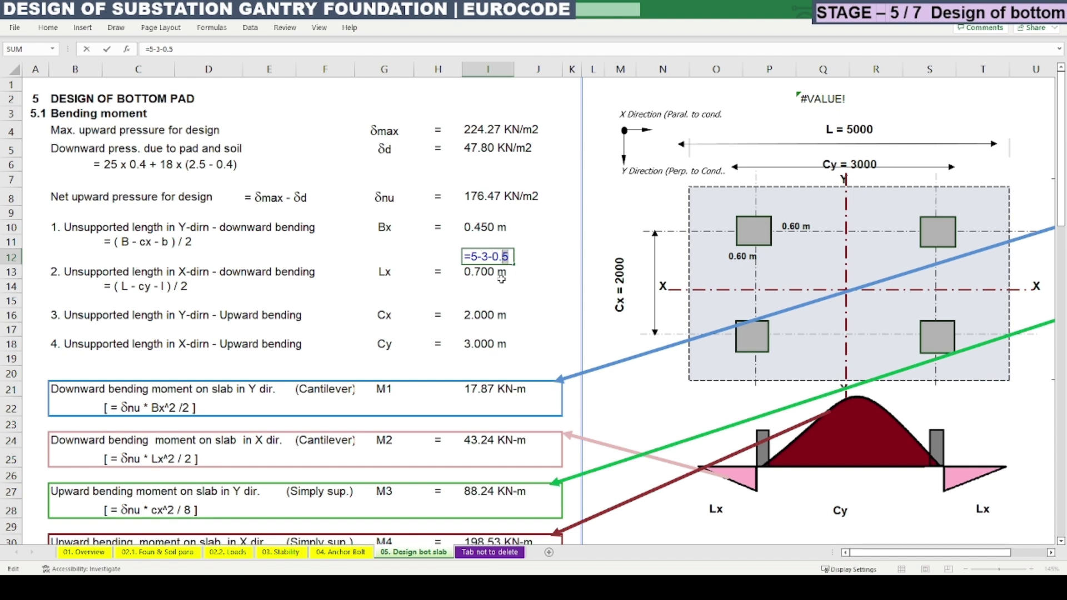
{"action": "key", "text": "Return"}
{"action": "key", "text": "Up"}
{"action": "key", "text": "Right"}
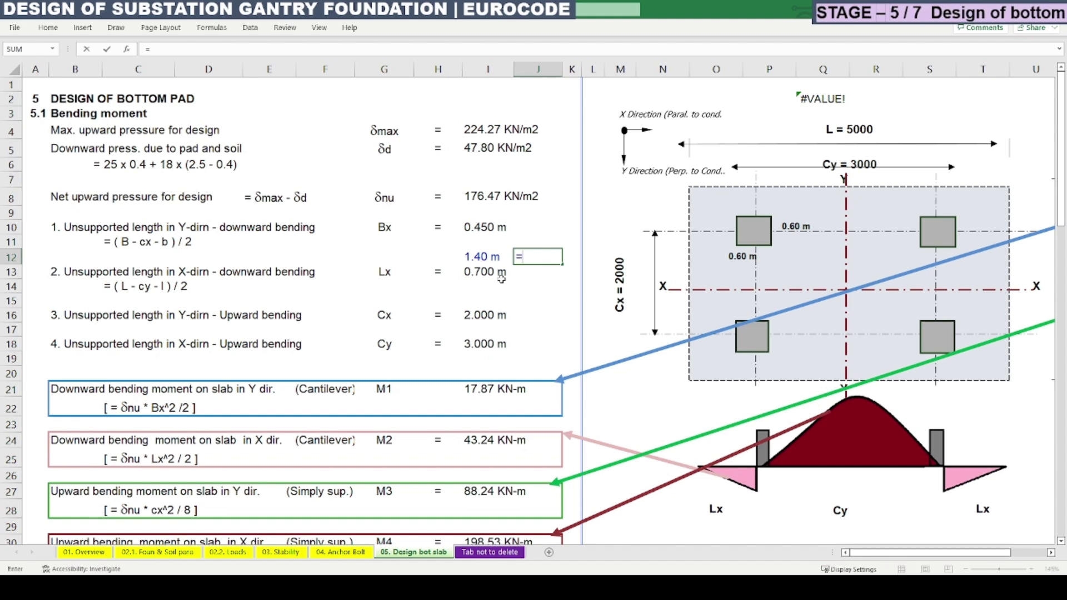
Step: Halve the check value in J12 with the formula =I12/2
{"action": "type", "text": "="}
{"action": "key", "text": "Left"}
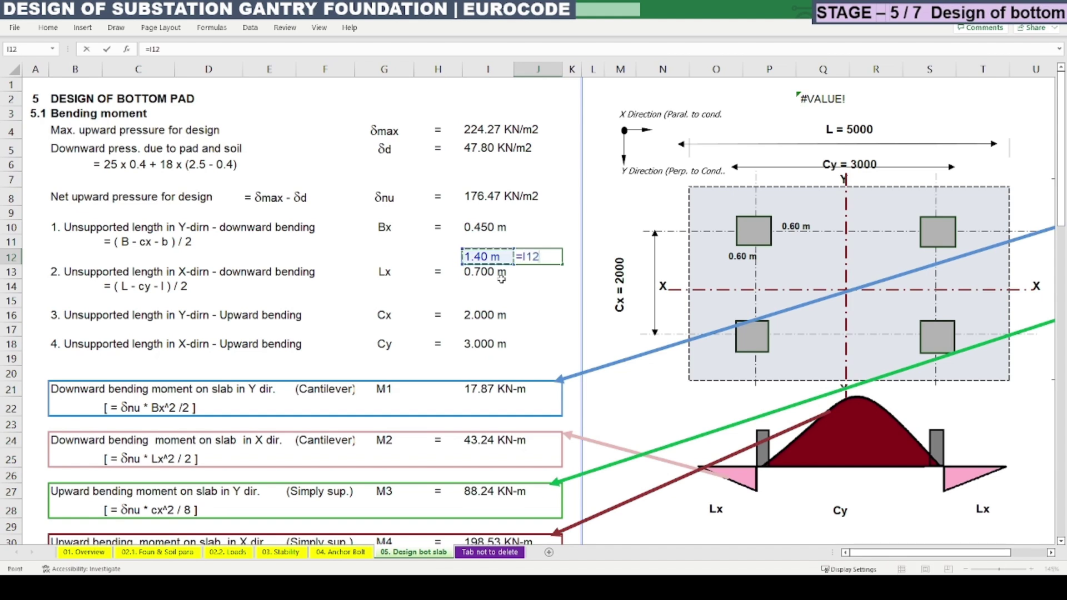
{"action": "type", "text": "/2"}
{"action": "key", "text": "Return"}
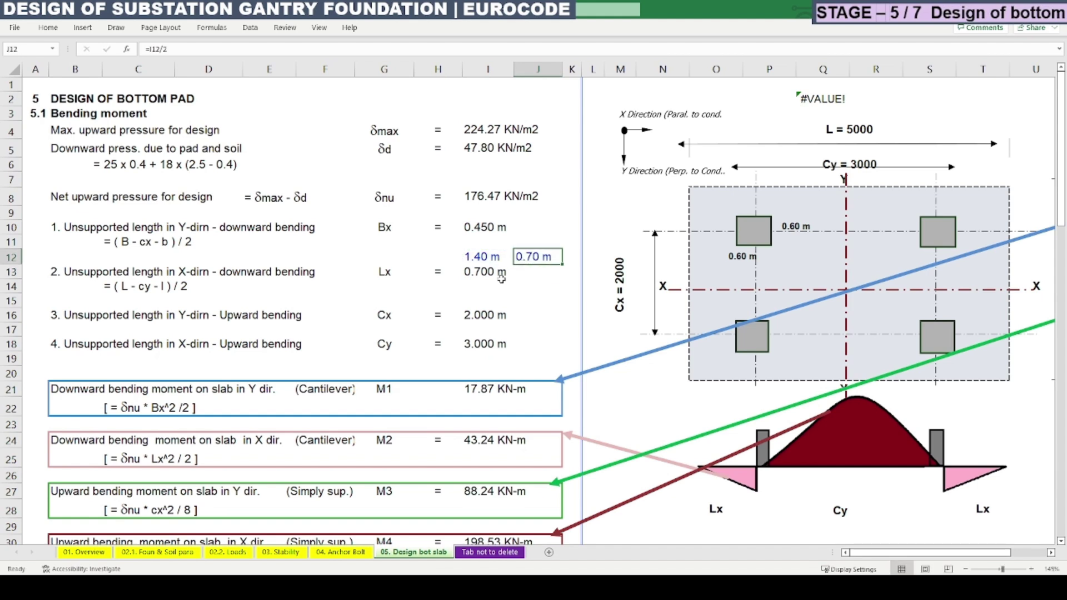
Step: Delete the two temporary check values in I12 and J12
{"action": "key", "text": "Up"}
{"action": "key", "text": "Left"}
{"action": "key", "text": "shift+Right"}
{"action": "key", "text": "Delete"}
Step: Review the third unsupported length row, Y-direction upward bending, across to its Cx label in G16
{"action": "key", "text": "Left"}
{"action": "key", "text": "Left"}
{"action": "key", "text": "Left"}
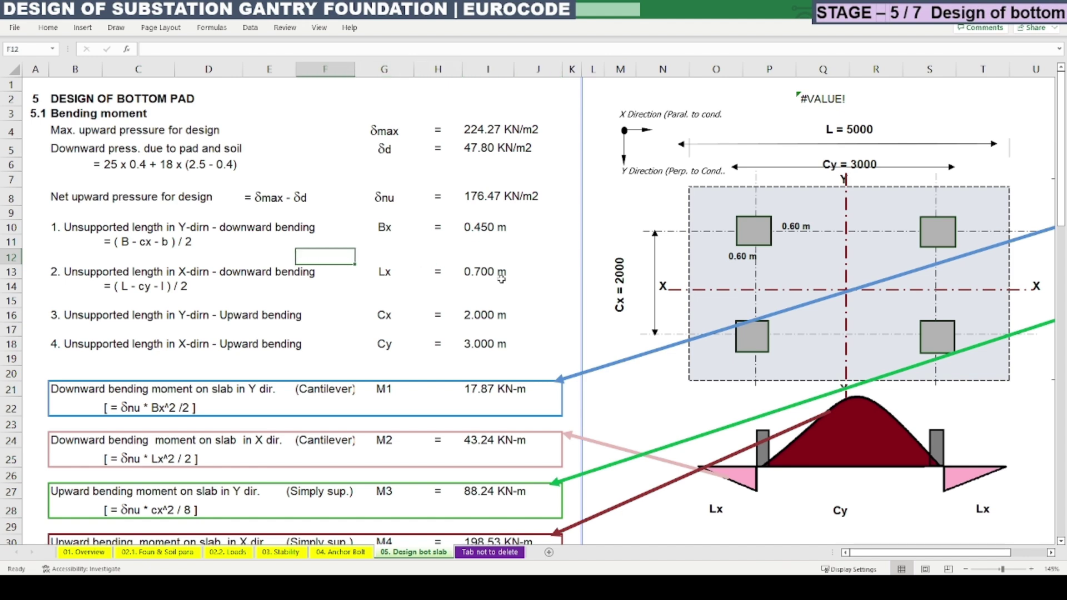
{"action": "key", "text": "Down"}
{"action": "key", "text": "Down"}
{"action": "key", "text": "Down"}
{"action": "key", "text": "Left"}
{"action": "key", "text": "Left"}
{"action": "key", "text": "Left"}
{"action": "key", "text": "Down"}
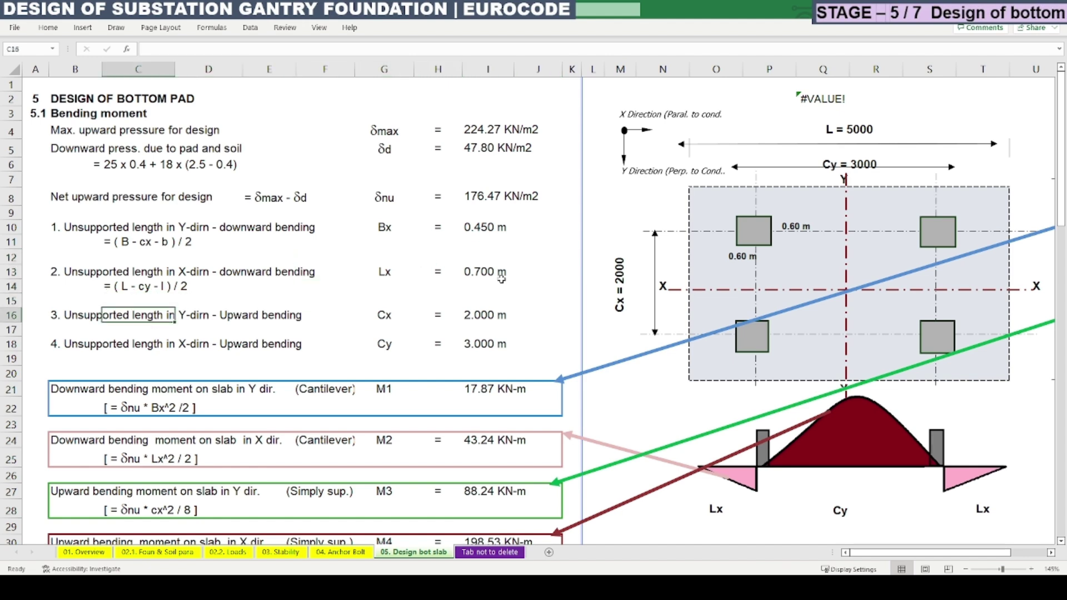
{"action": "key", "text": "Left"}
{"action": "key", "text": "Right"}
{"action": "key", "text": "Right"}
{"action": "key", "text": "Right"}
{"action": "key", "text": "Right"}
{"action": "key", "text": "Right"}
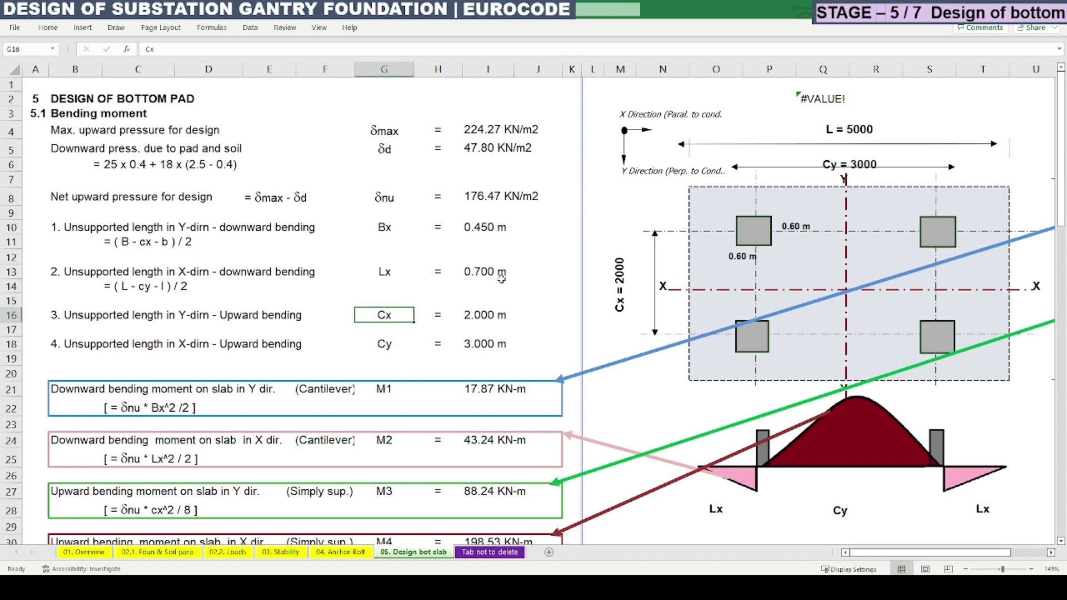
Step: Inspect the formulas behind the Cx and Cy lengths in I16 and I18 without changing them
{"action": "key", "text": "Right"}
{"action": "key", "text": "Right"}
{"action": "key", "text": "F2"}
{"action": "key", "text": "Escape"}
{"action": "key", "text": "Down"}
{"action": "key", "text": "Down"}
{"action": "key", "text": "F2"}
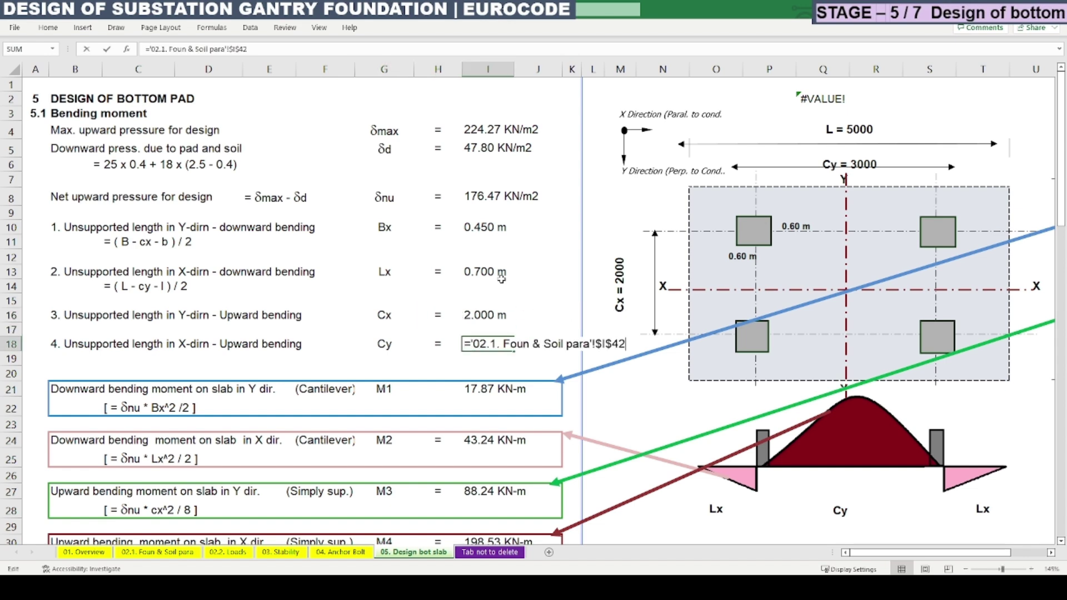
{"action": "key", "text": "Escape"}
Step: Check the pedestal spacings on the plan in sheet 02.1. Foun & Soil para and return to 05. Design bot slab
{"action": "left_click_drag", "start_coordinate": [861, 552], "coordinate": [893, 556]}
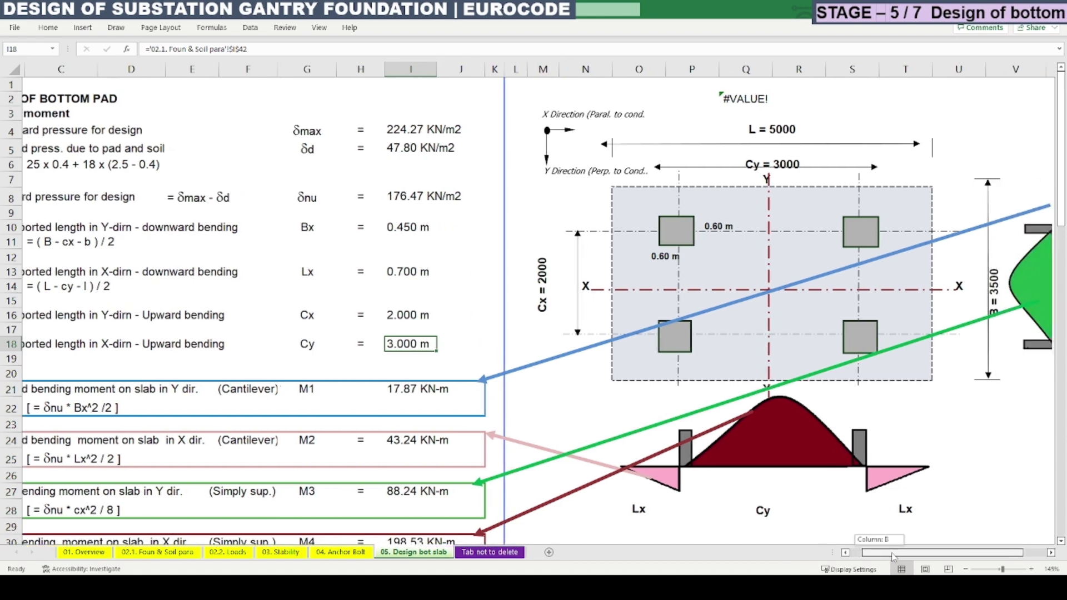
{"action": "left_click", "coordinate": [151, 553]}
{"action": "scroll", "coordinate": [230, 492], "scroll_direction": "down", "scroll_amount": 2}
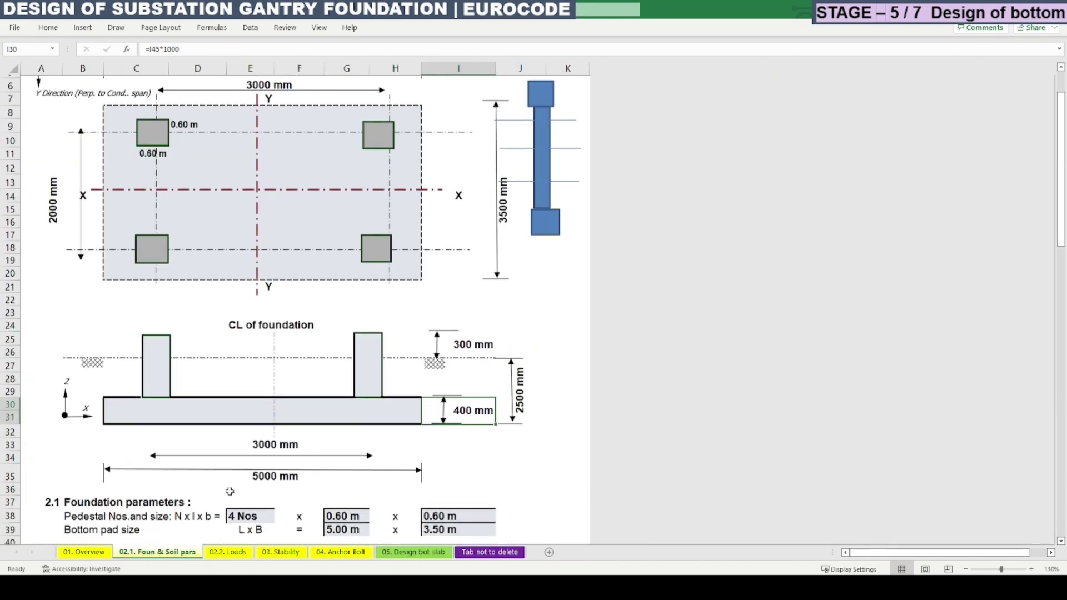
{"action": "left_click", "coordinate": [421, 557]}
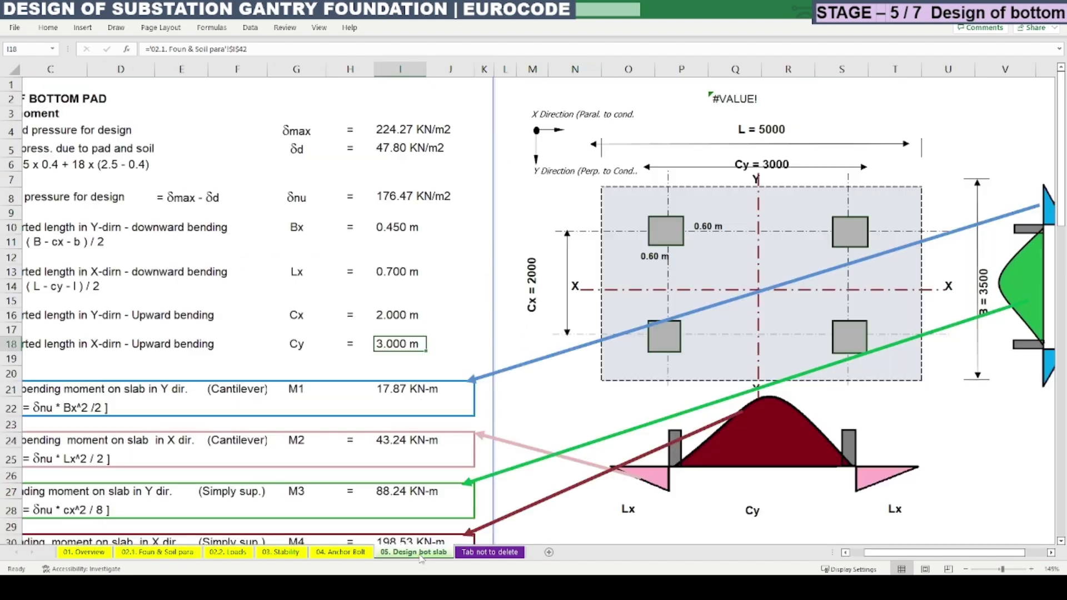
Step: Highlight all four unsupported length entries in B10:I18 and review them above the bending moment boxes
{"action": "scroll", "coordinate": [51, 416], "scroll_direction": "left", "scroll_amount": 2}
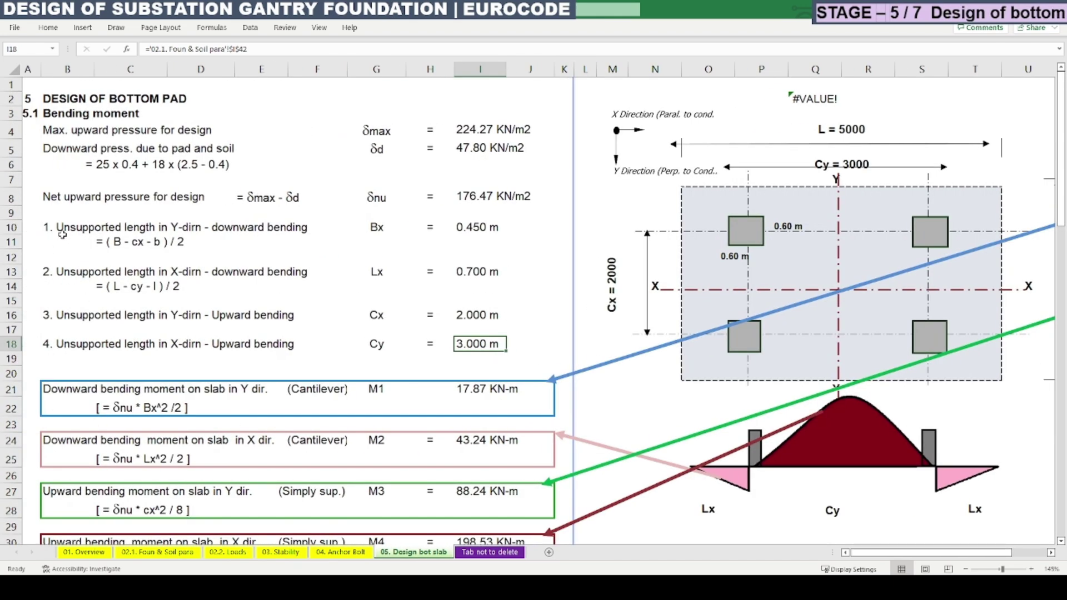
{"action": "mouse_move", "coordinate": [62, 234]}
{"action": "left_mouse_down"}
{"action": "mouse_move", "coordinate": [272, 325]}
{"action": "mouse_move", "coordinate": [403, 342]}
{"action": "mouse_move", "coordinate": [462, 342]}
{"action": "mouse_move", "coordinate": [467, 332]}
{"action": "left_mouse_up"}
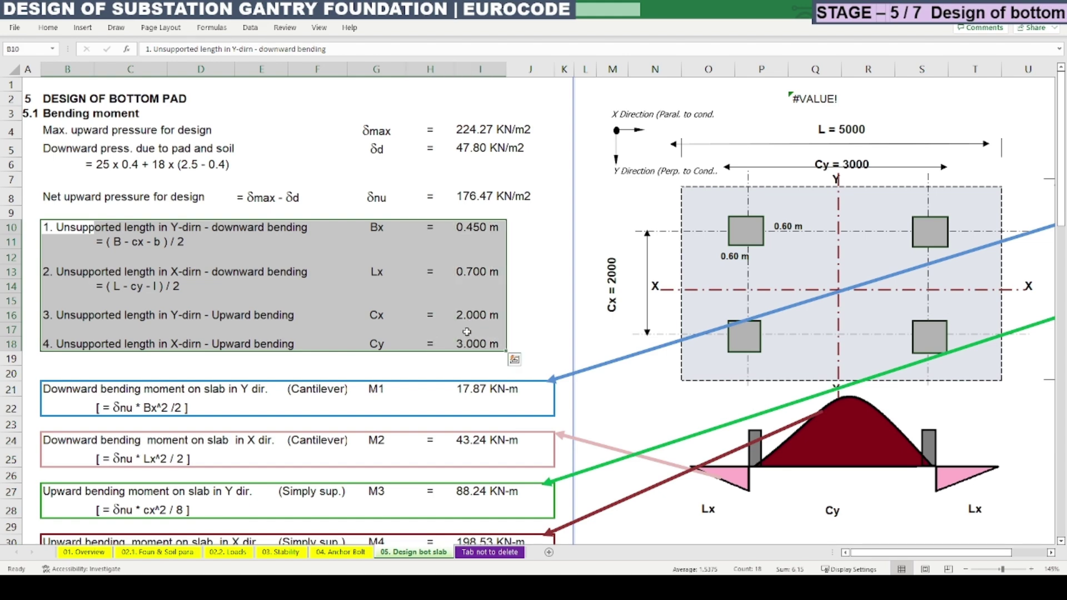
{"action": "scroll", "coordinate": [392, 336], "scroll_direction": "down", "scroll_amount": 2}
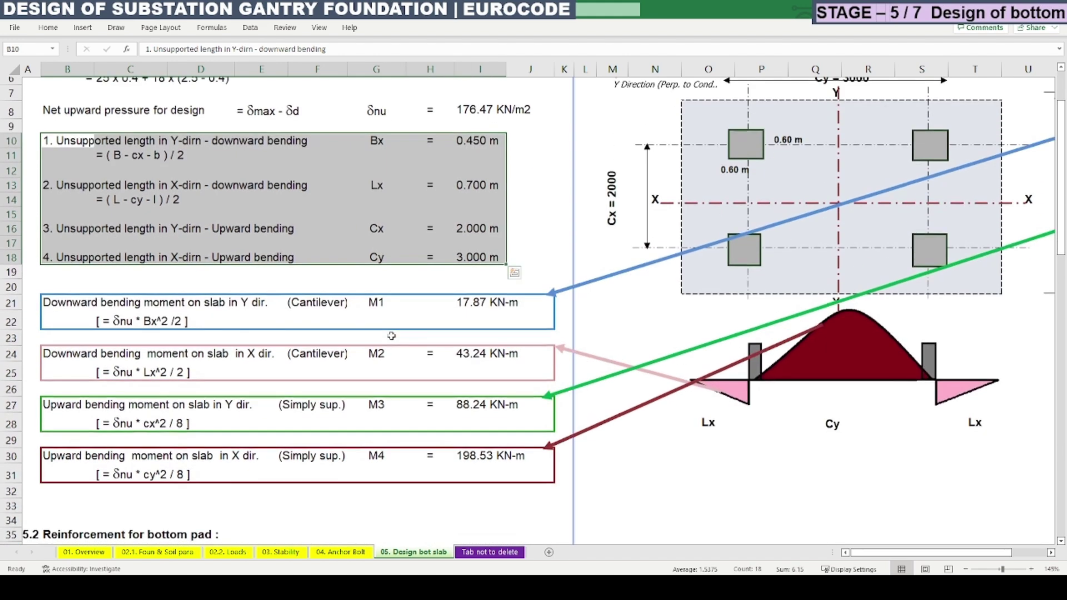
Step: Review the M1 cantilever moment entry for the Y direction together with the Bx bending diagram it refers to
{"action": "left_click_drag", "start_coordinate": [79, 301], "coordinate": [253, 316]}
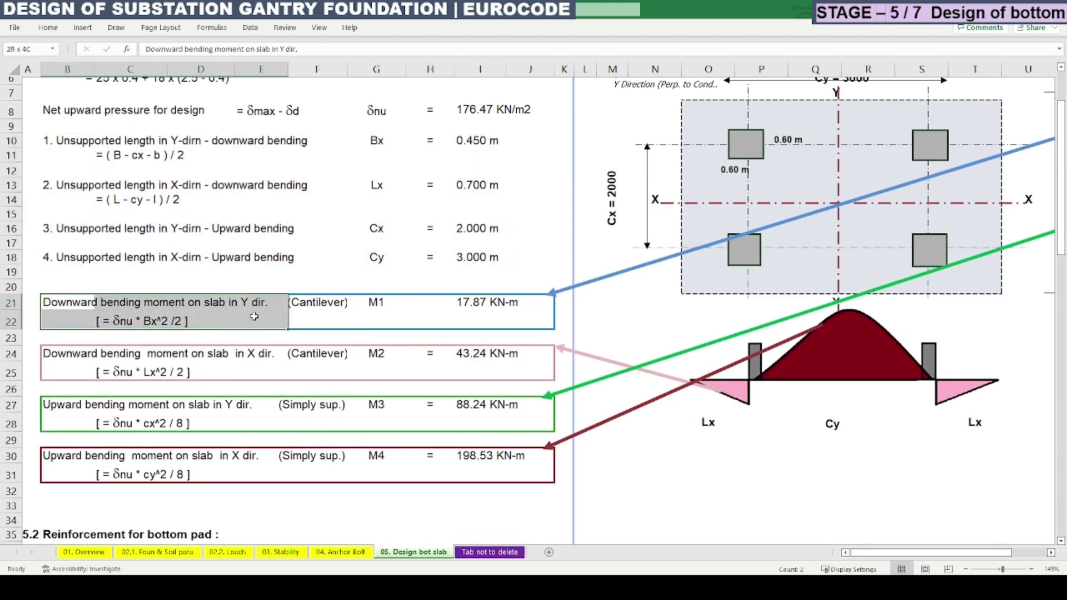
{"action": "left_click", "coordinate": [384, 317]}
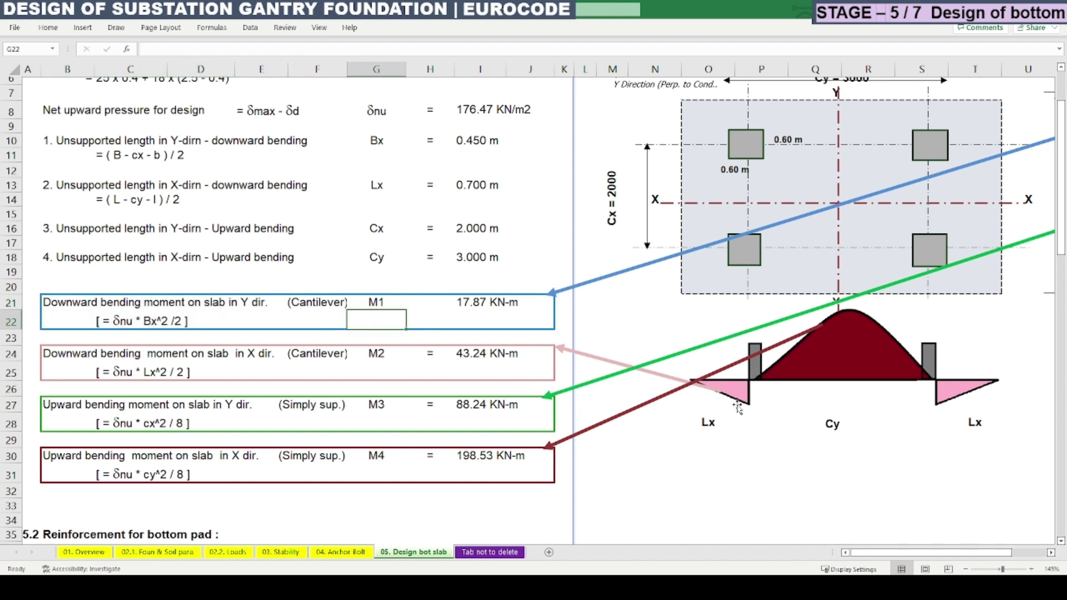
{"action": "scroll", "coordinate": [737, 407], "scroll_direction": "up", "scroll_amount": 1}
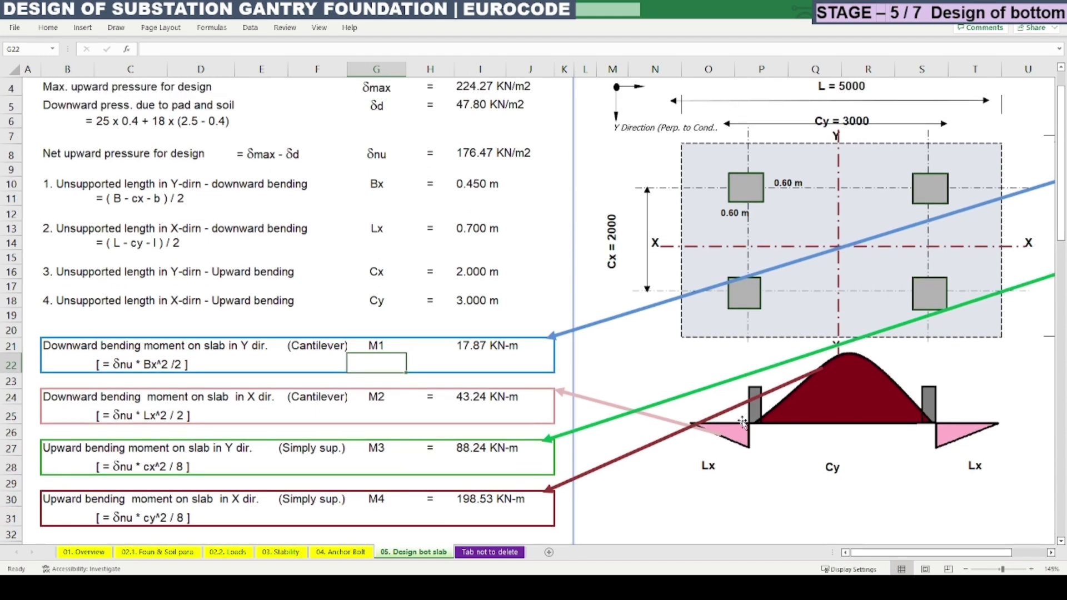
{"action": "left_click_drag", "start_coordinate": [920, 551], "coordinate": [953, 554]}
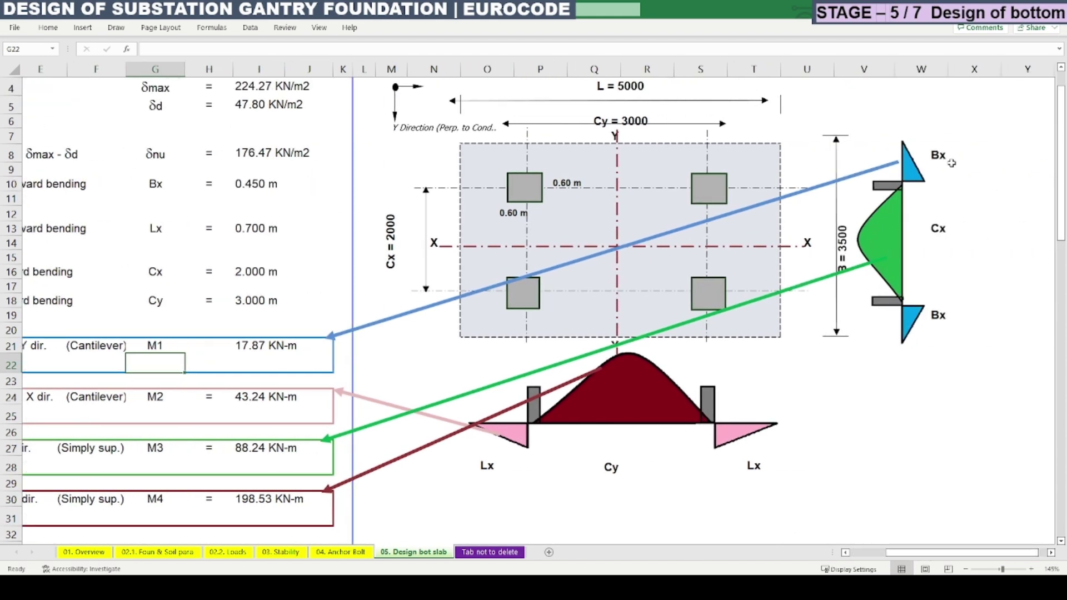
{"action": "left_click_drag", "start_coordinate": [902, 553], "coordinate": [850, 555]}
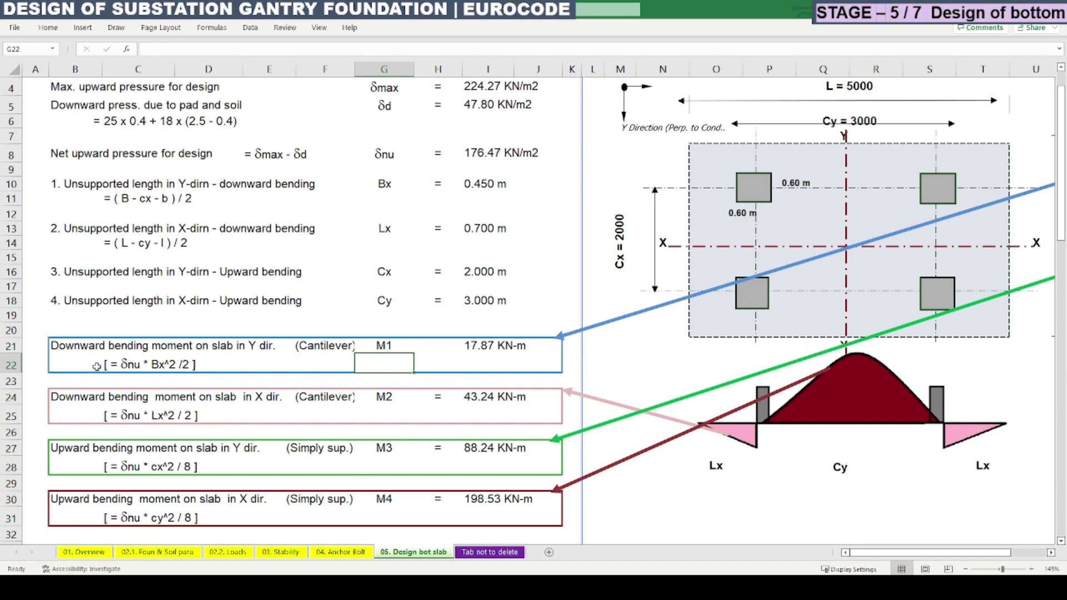
Step: Review the M1 expression in C22 against the net upward pressure in row 8 and the Bx length in G10:I10
{"action": "left_click", "coordinate": [127, 365]}
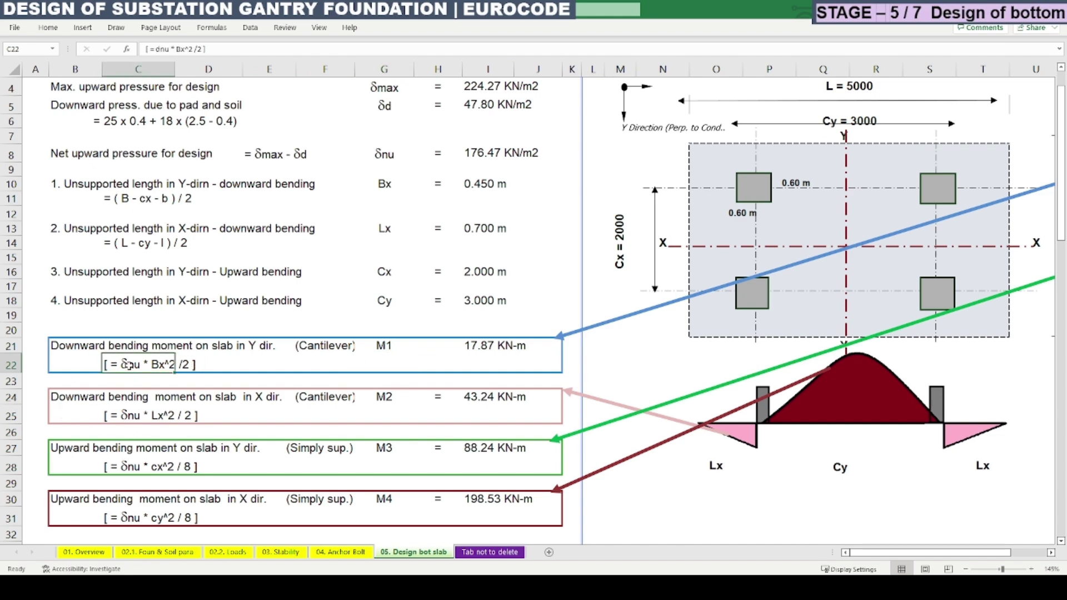
{"action": "scroll", "coordinate": [126, 364], "scroll_direction": "up", "scroll_amount": 2}
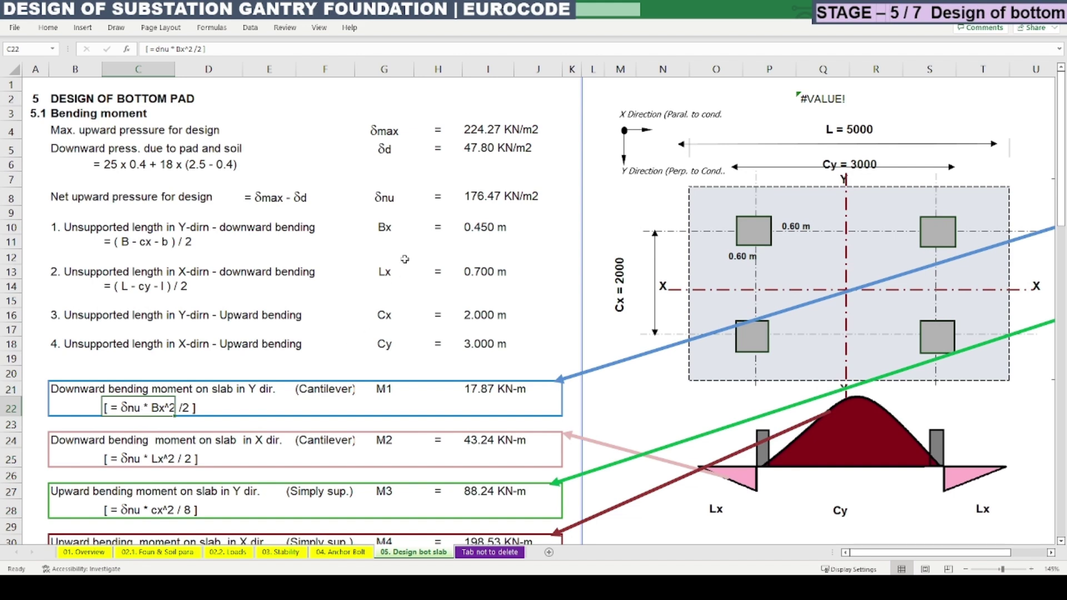
{"action": "left_click_drag", "start_coordinate": [68, 200], "coordinate": [580, 200]}
{"action": "left_click_drag", "start_coordinate": [383, 242], "coordinate": [479, 222]}
{"action": "left_click_drag", "start_coordinate": [364, 227], "coordinate": [498, 234]}
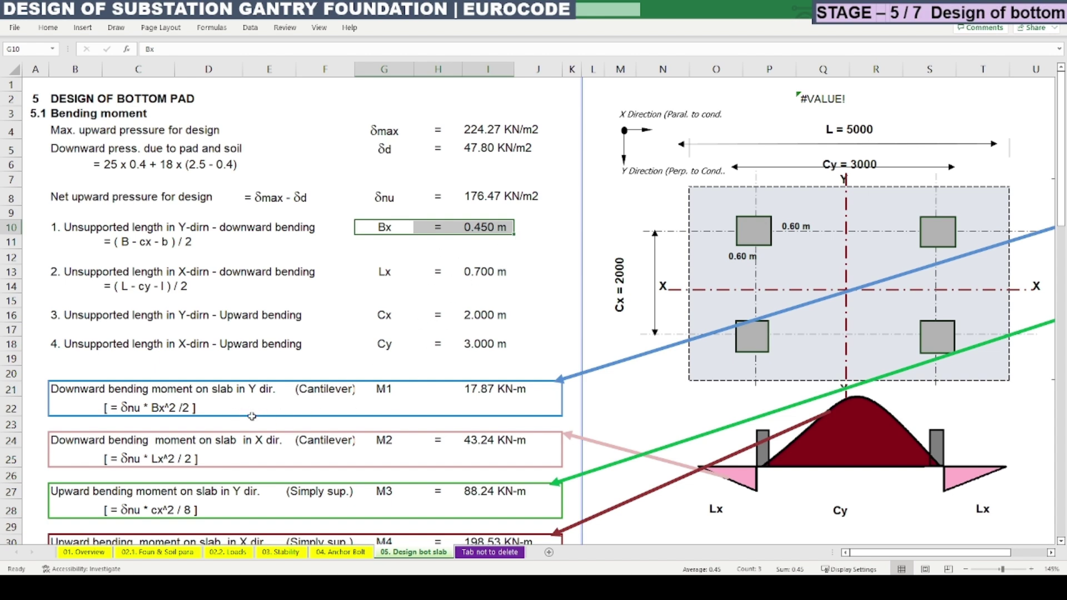
Step: Inspect the M1 formula in I21, checking its references to the net upward pressure and the squared Bx length
{"action": "double_click", "coordinate": [489, 389]}
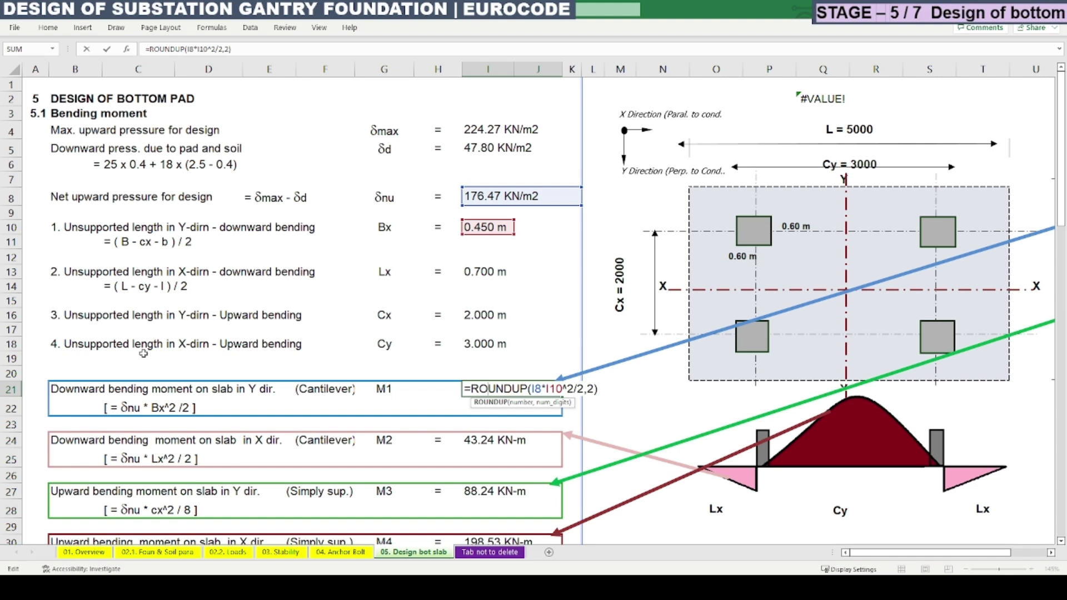
{"action": "key", "text": "Escape"}
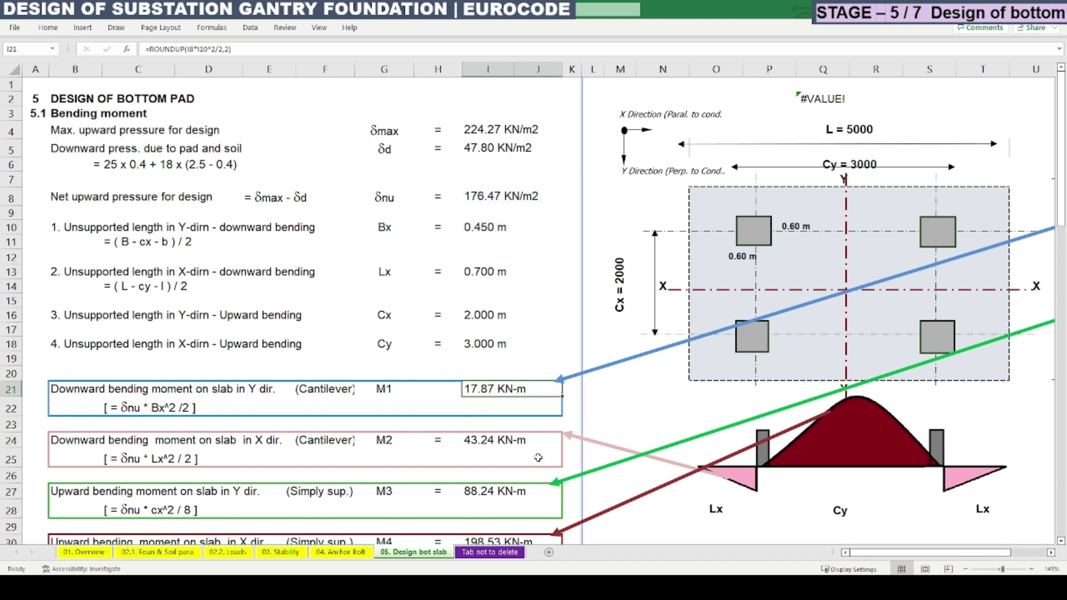
{"action": "double_click", "coordinate": [502, 390]}
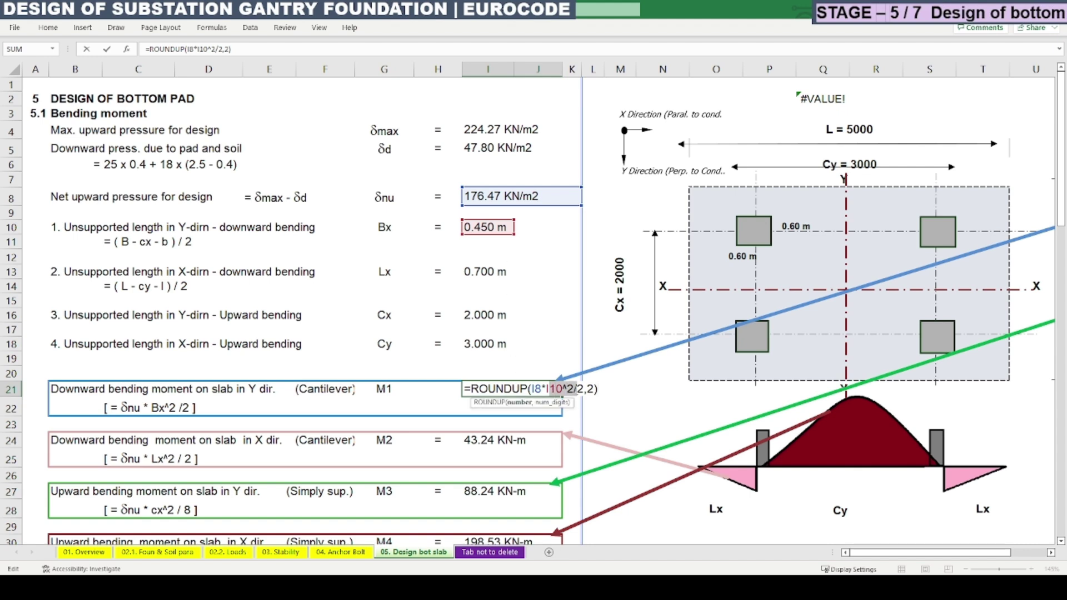
{"action": "key", "text": "ctrl+Return"}
Step: Inspect the M2 cantilever formula in I24 and review the Lx overhangs it refers to on the X-direction bending diagram
{"action": "left_click", "coordinate": [137, 452]}
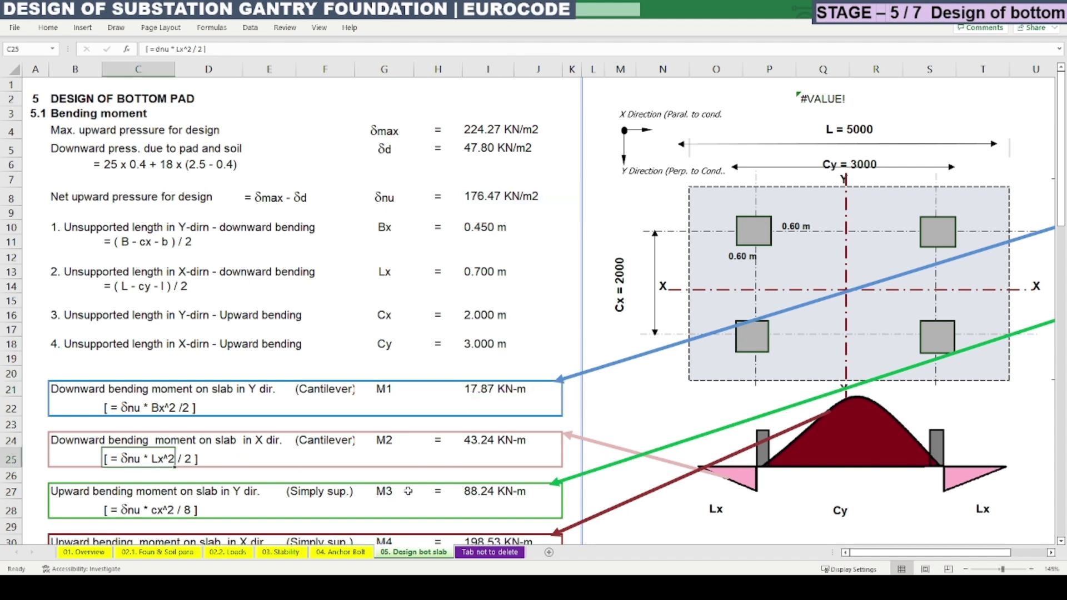
{"action": "double_click", "coordinate": [484, 443]}
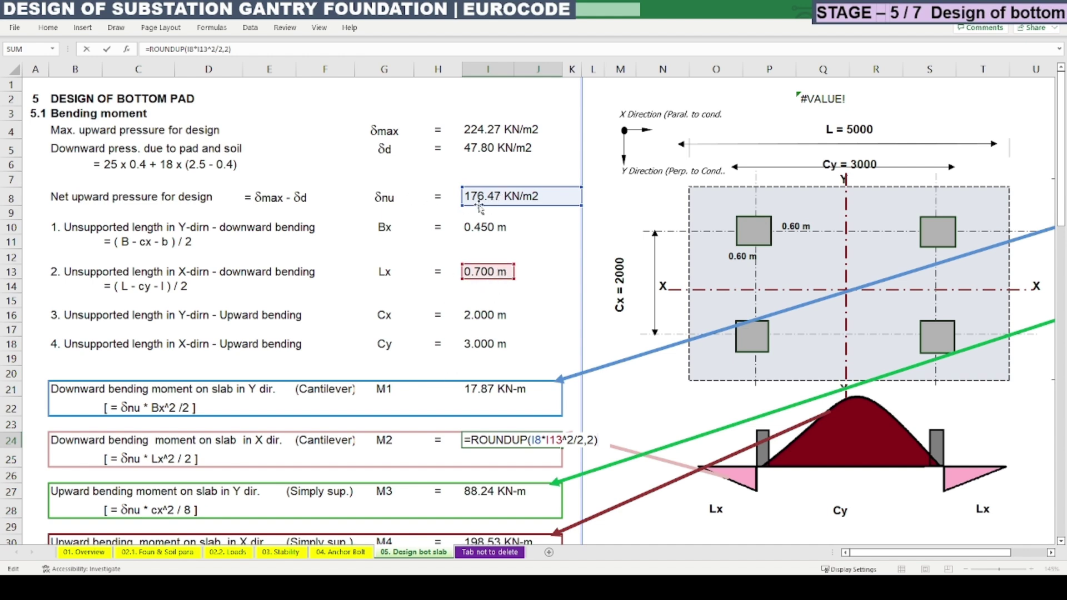
{"action": "key", "text": "ctrl+Return"}
{"action": "scroll", "coordinate": [384, 411], "scroll_direction": "down", "scroll_amount": 2}
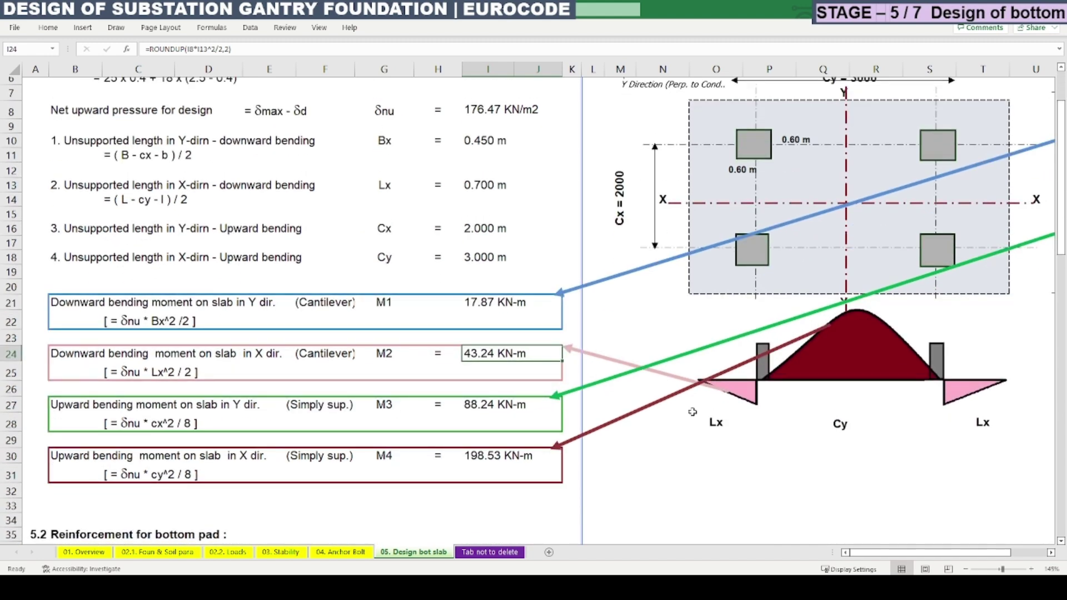
{"action": "left_click", "coordinate": [705, 398]}
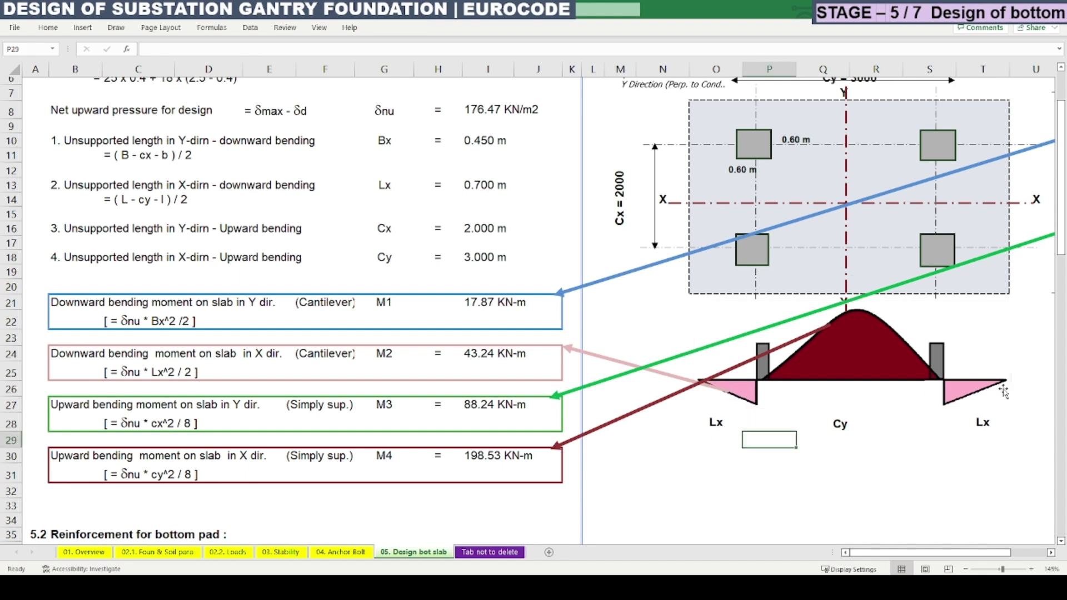
{"action": "left_click", "coordinate": [758, 432]}
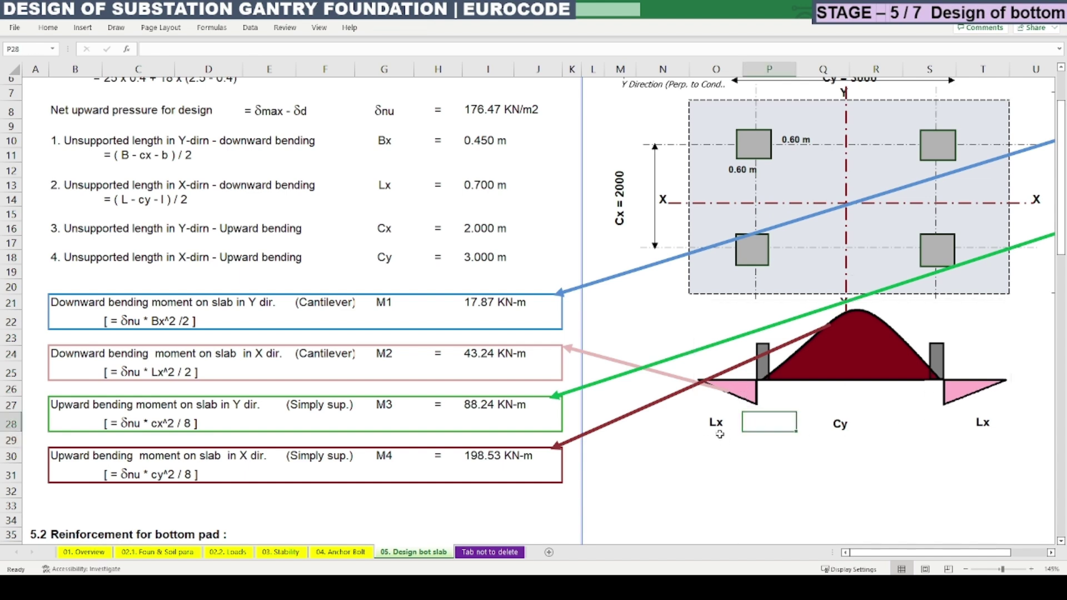
{"action": "key", "text": "Left"}
Step: Highlight the M3 upward moment entry in B27:J28 and trace its arrow to the Cx part of the Y-direction bending diagram
{"action": "left_click", "coordinate": [327, 424]}
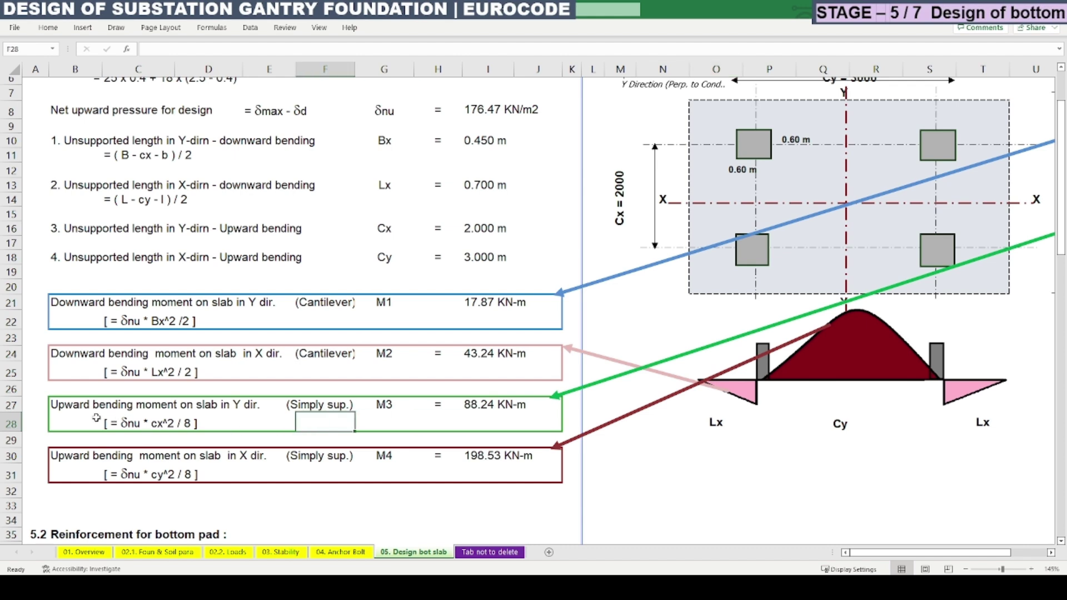
{"action": "left_click_drag", "start_coordinate": [64, 405], "coordinate": [470, 418]}
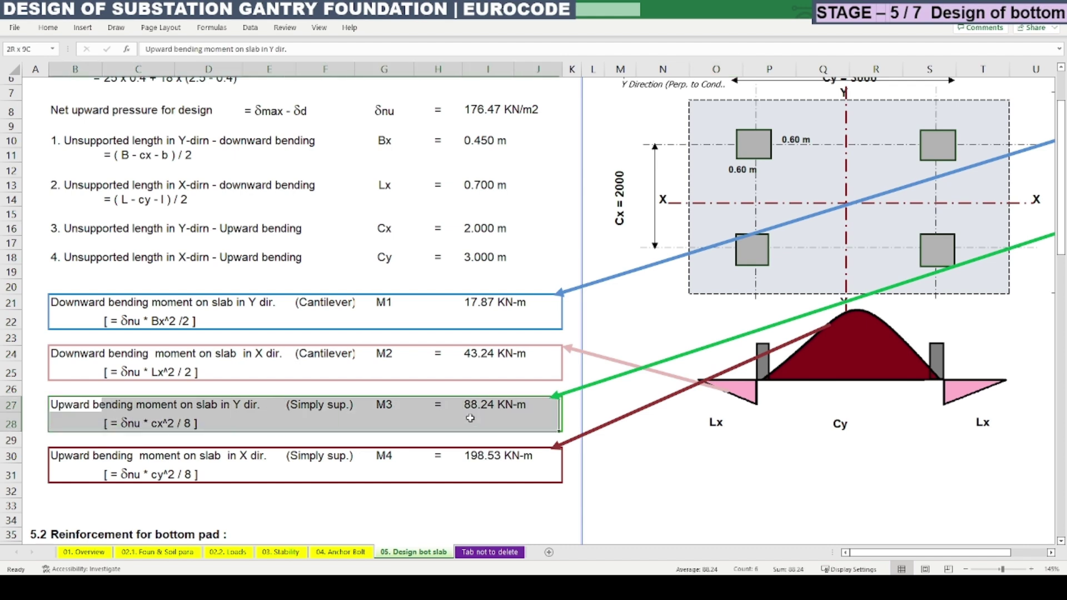
{"action": "left_click", "coordinate": [320, 427]}
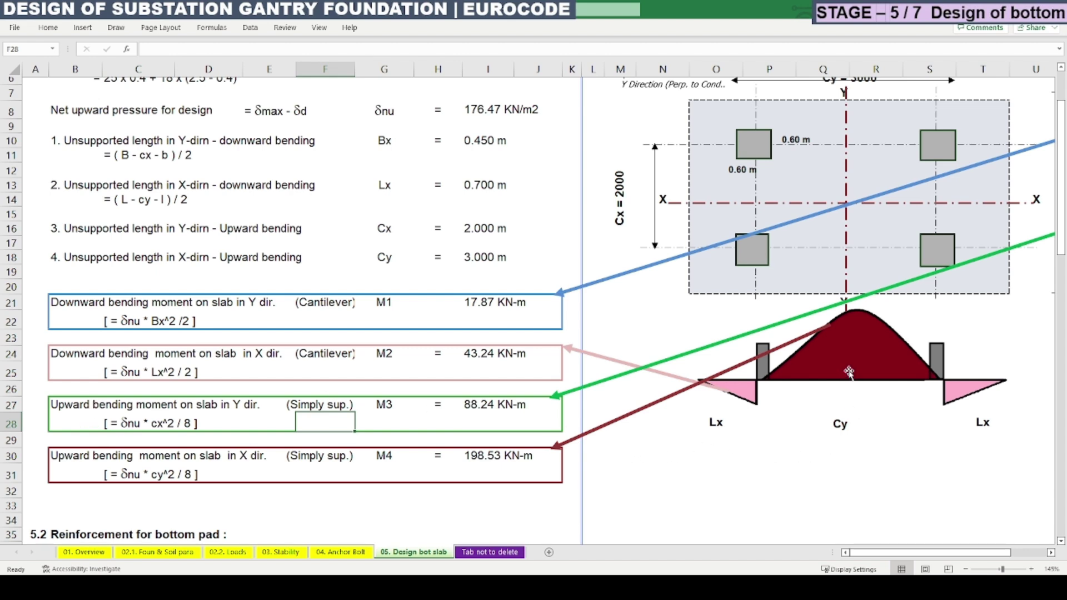
{"action": "left_click_drag", "start_coordinate": [874, 555], "coordinate": [907, 556]}
{"action": "left_click", "coordinate": [884, 165]}
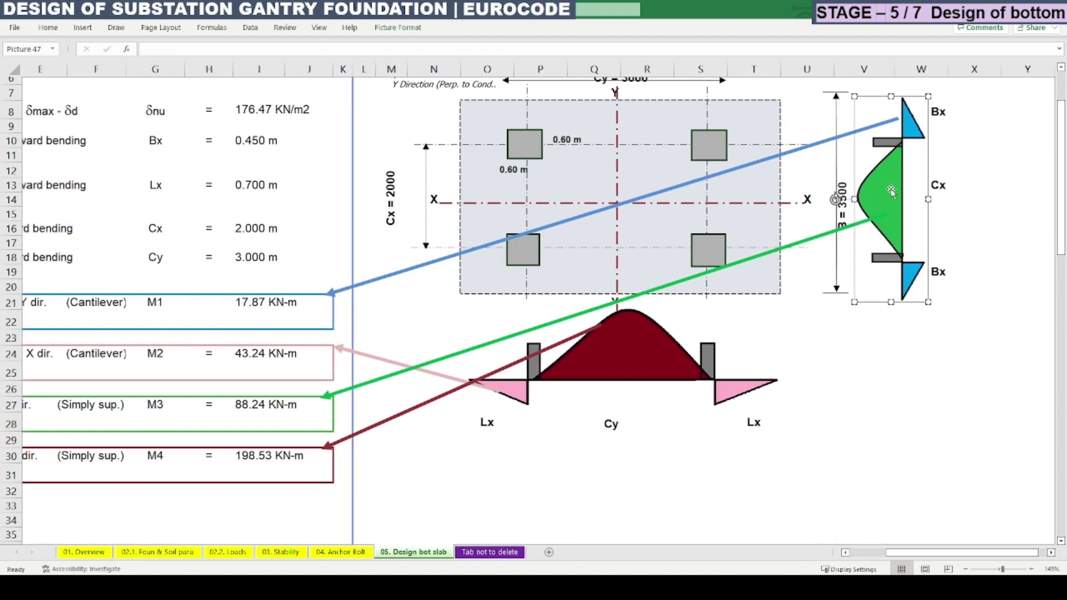
{"action": "left_click", "coordinate": [841, 230]}
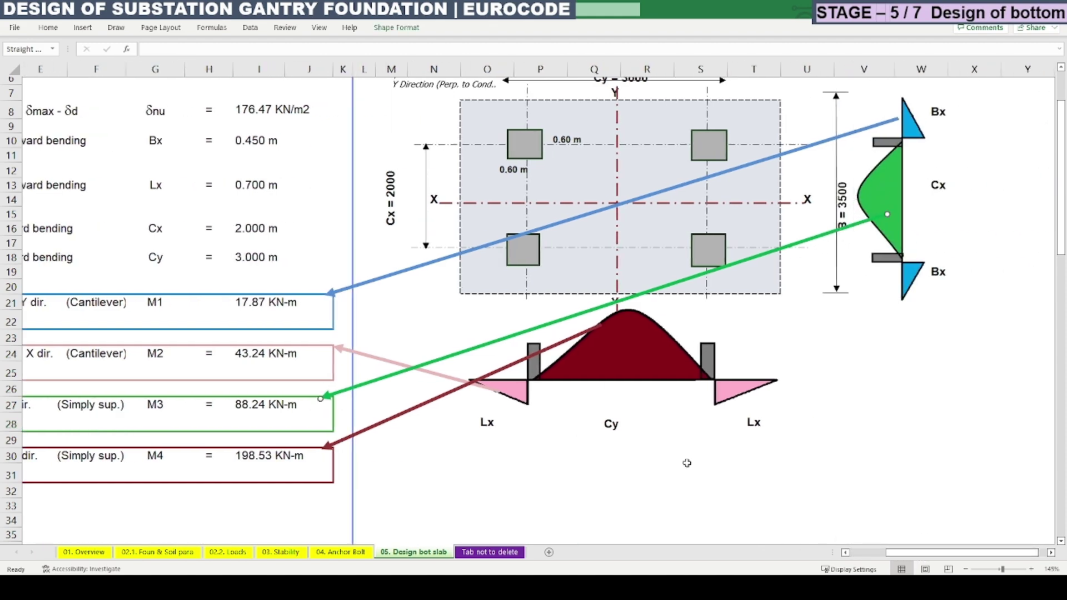
{"action": "left_click_drag", "start_coordinate": [923, 553], "coordinate": [886, 561]}
Step: Review the M3 simply supported expression in C28 and inspect the formula behind it in I27
{"action": "left_click", "coordinate": [245, 407]}
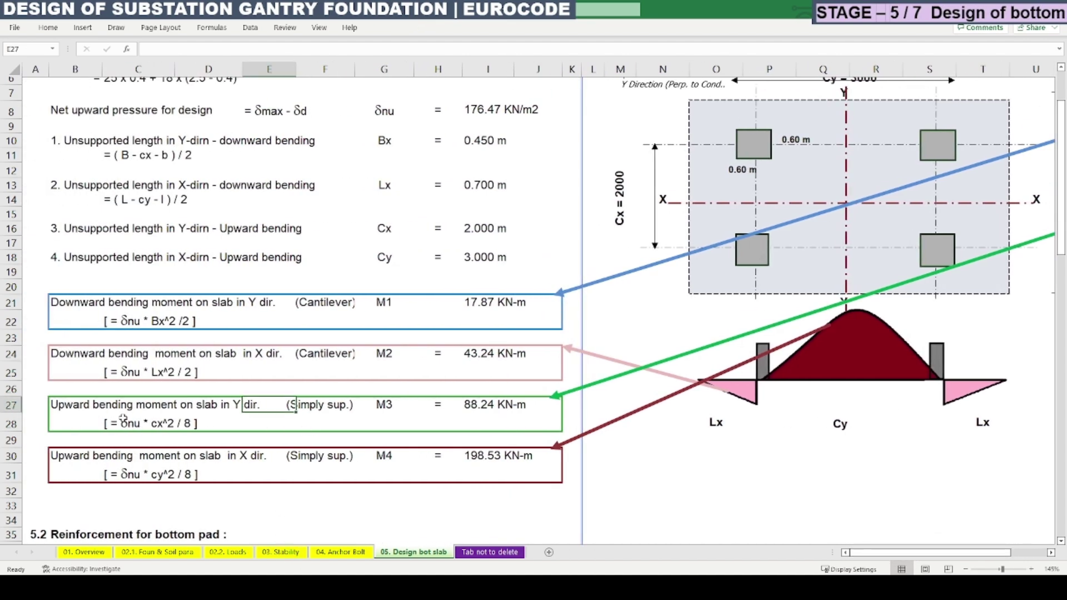
{"action": "left_click", "coordinate": [123, 418]}
{"action": "left_click", "coordinate": [480, 405]}
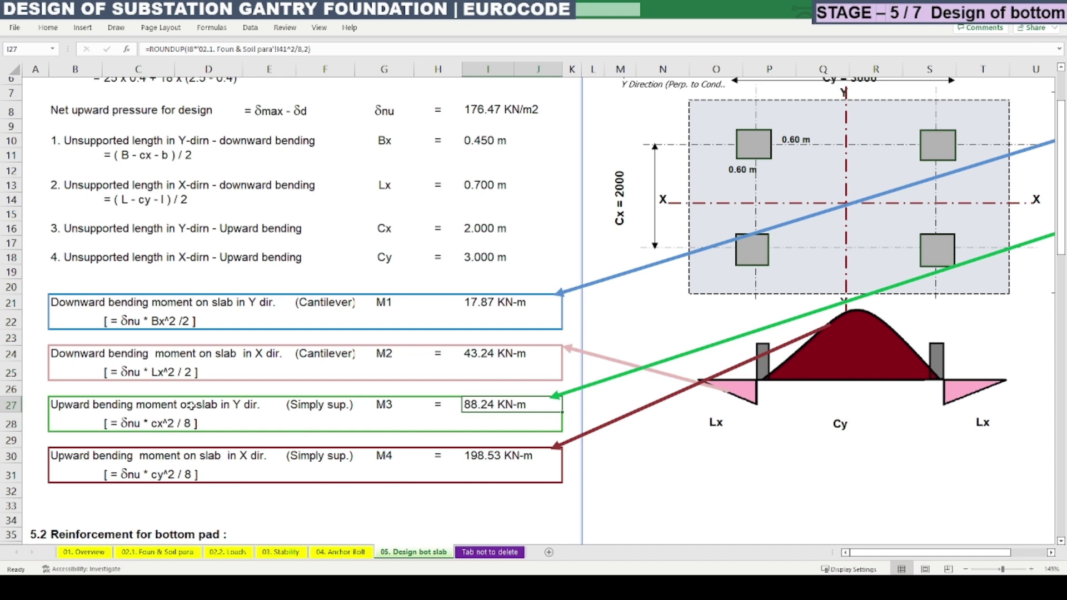
{"action": "left_click", "coordinate": [195, 424]}
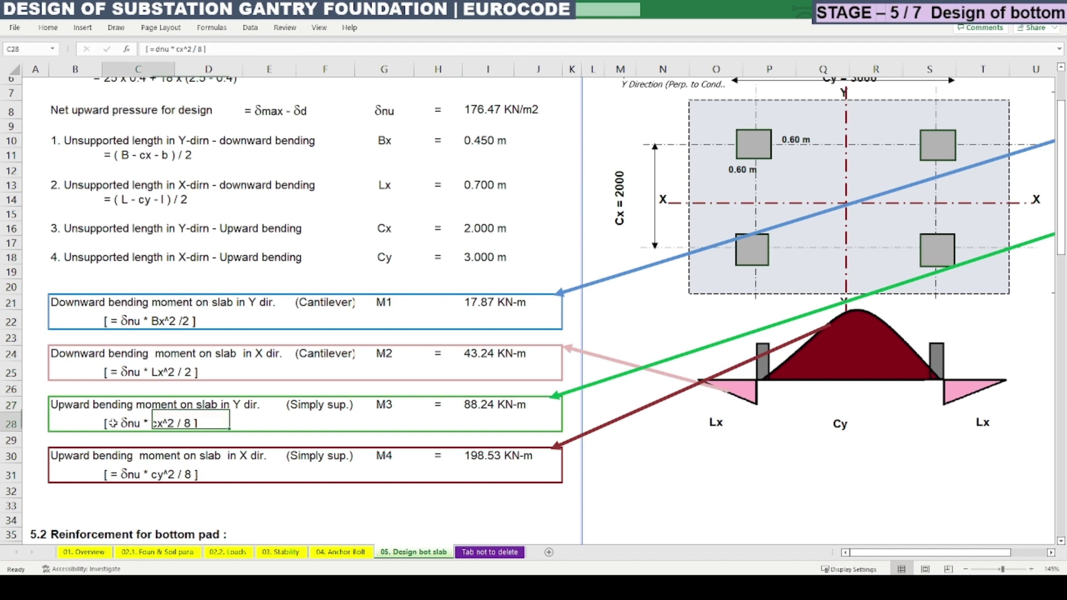
{"action": "double_click", "coordinate": [512, 411]}
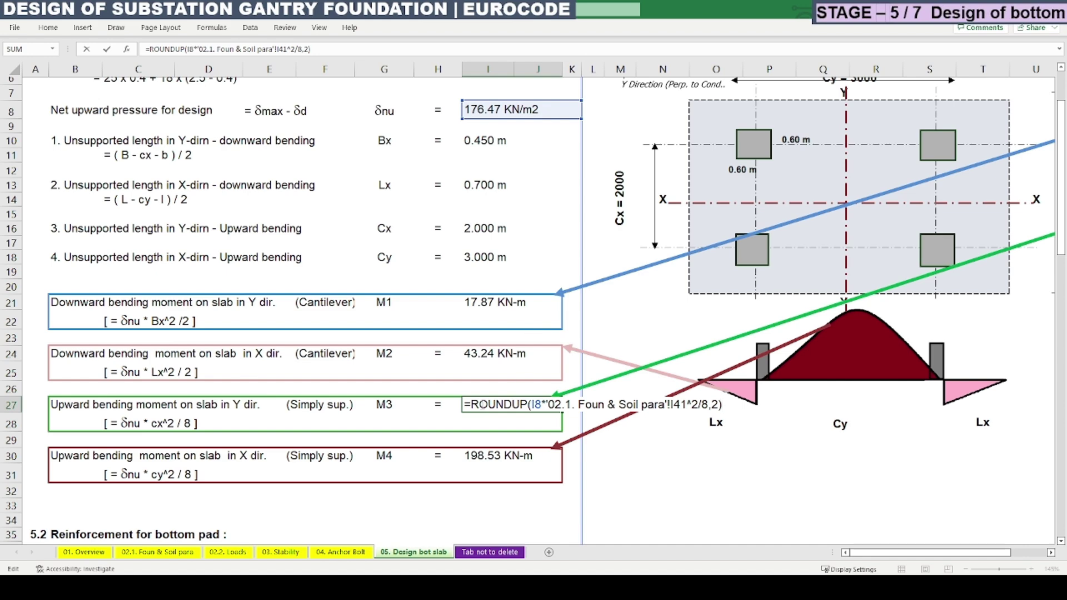
{"action": "scroll", "coordinate": [483, 405], "scroll_direction": "up", "scroll_amount": 1}
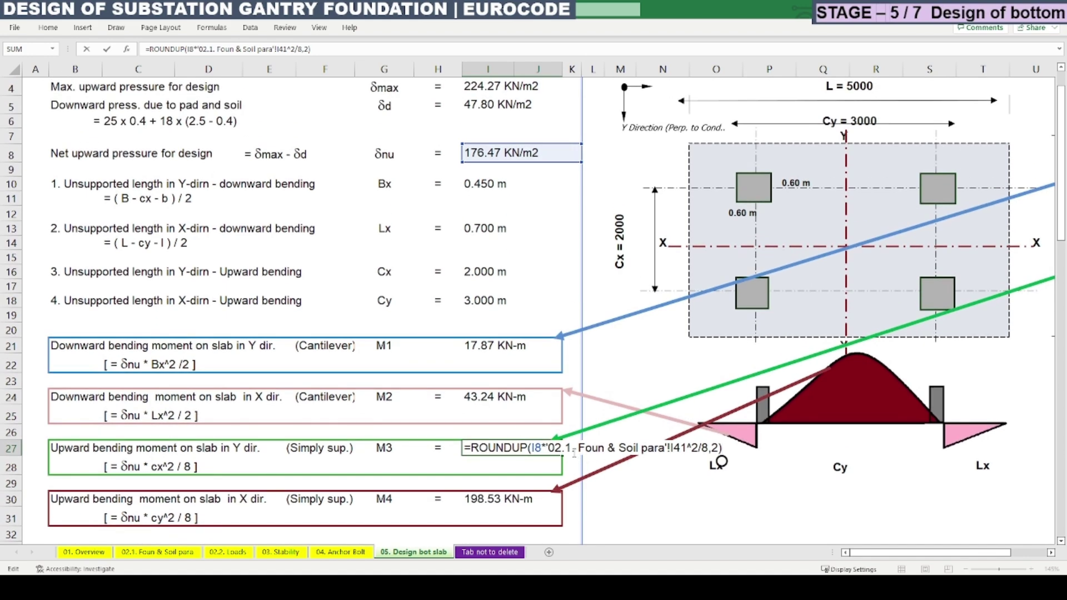
Step: Try to delete the 02.1. Foun & Soil para reference from the M3 formula in I27, and undo the deletion
{"action": "key", "text": "Escape"}
{"action": "double_click", "coordinate": [534, 448]}
{"action": "left_click_drag", "start_coordinate": [549, 448], "coordinate": [688, 447]}
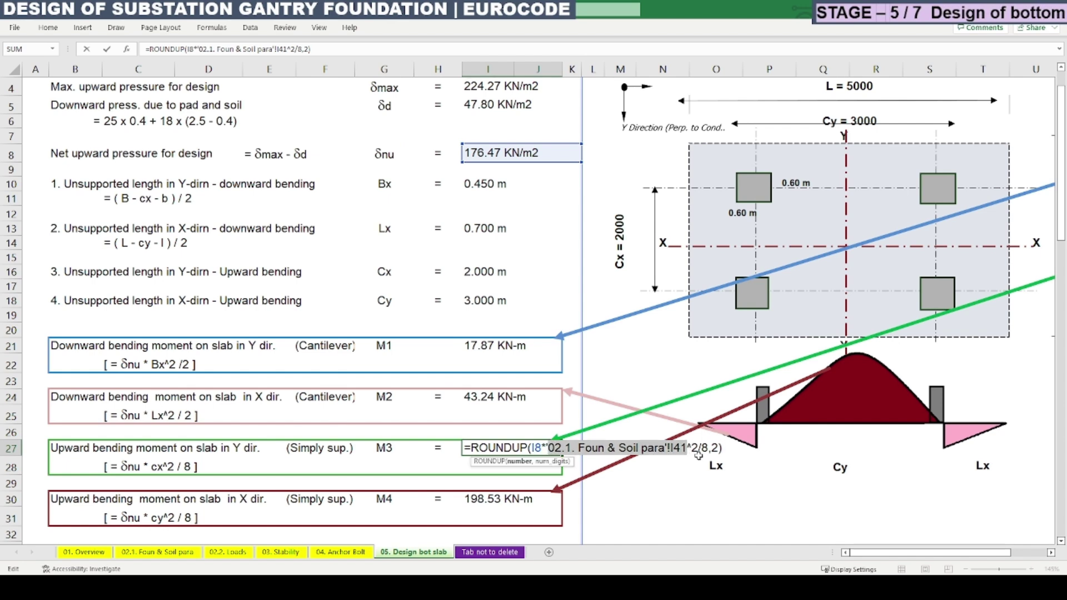
{"action": "key", "text": "BackSpace"}
{"action": "key", "text": "Return"}
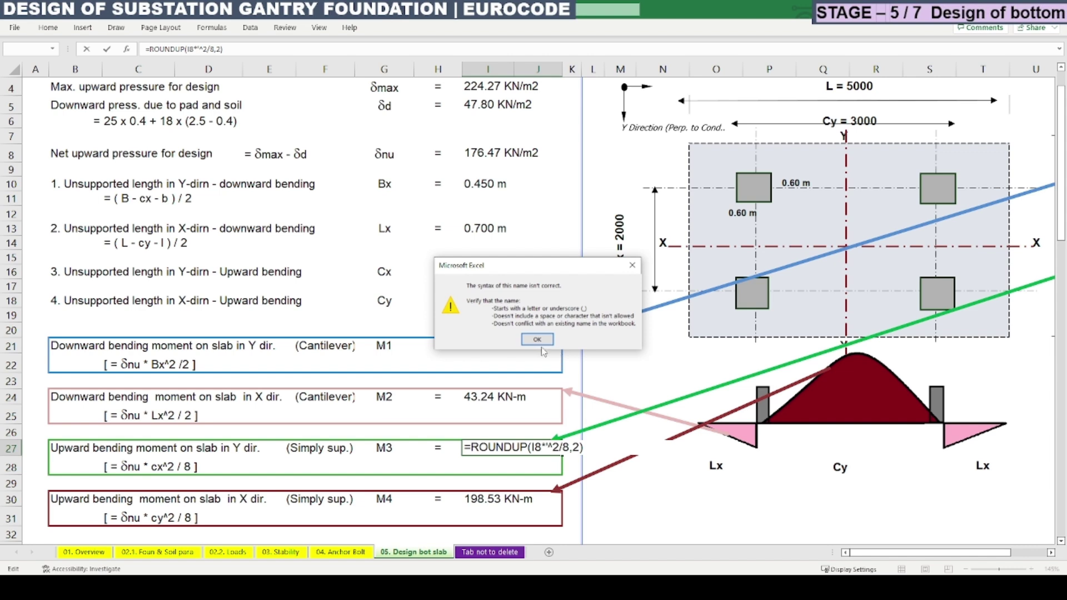
{"action": "left_click", "coordinate": [536, 339]}
{"action": "key", "text": "ctrl+z"}
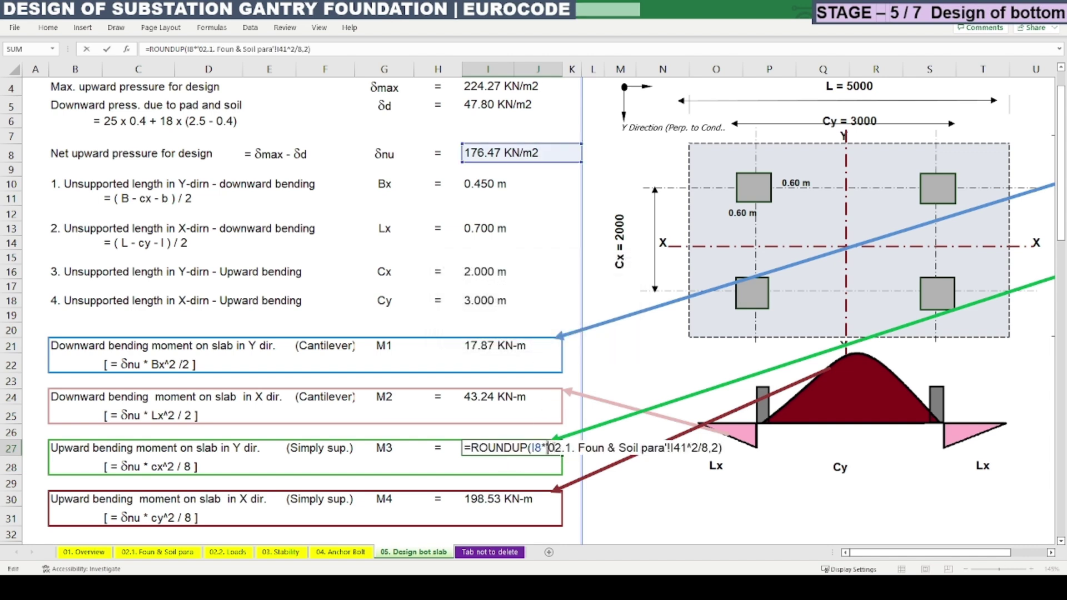
Step: Replace the 02.1. Foun & Soil para reference in the M3 formula in I27 with the Cx length in I16 and recheck the formula
{"action": "left_click_drag", "start_coordinate": [548, 448], "coordinate": [685, 459]}
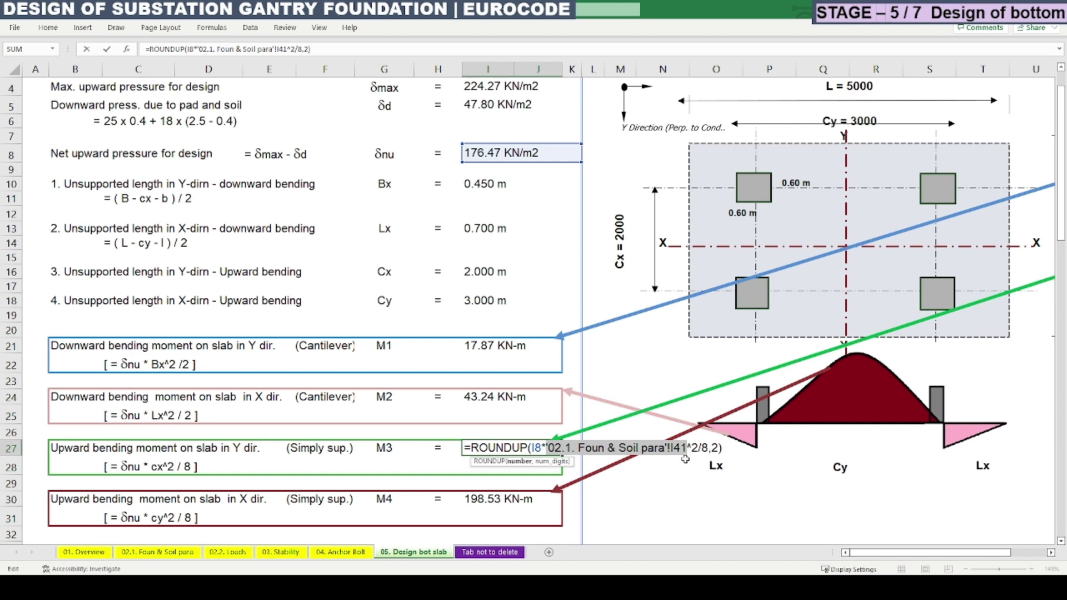
{"action": "key", "text": "BackSpace"}
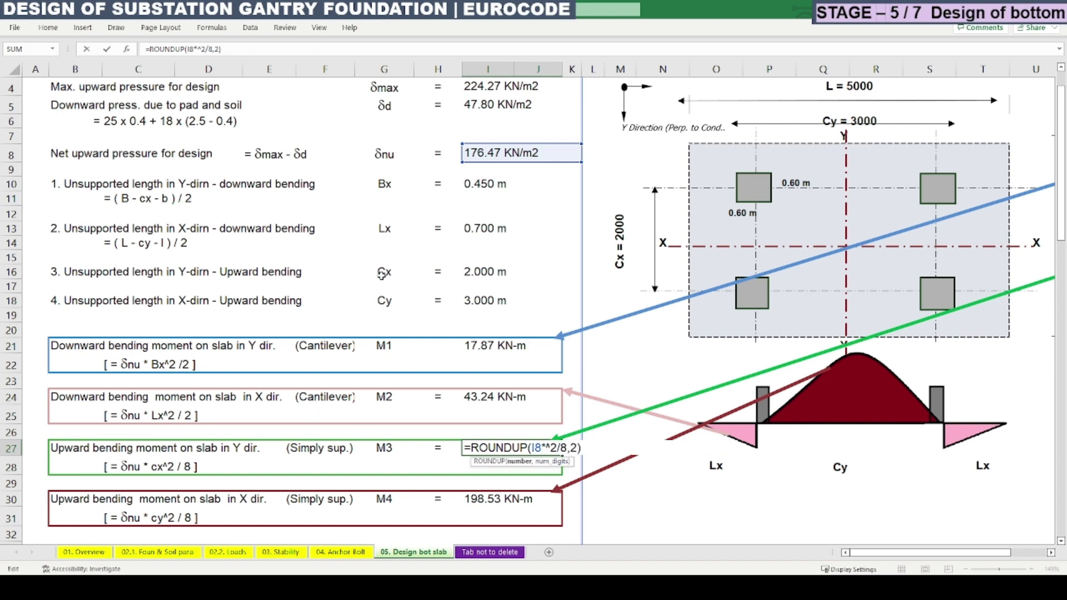
{"action": "left_click", "coordinate": [465, 275]}
{"action": "key", "text": "Return"}
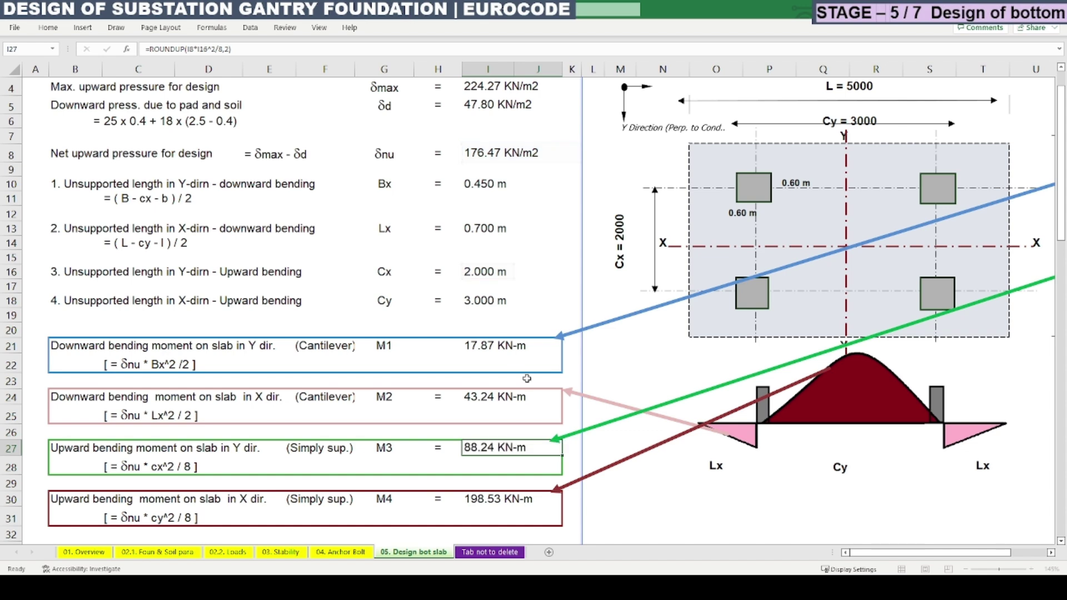
{"action": "left_click", "coordinate": [495, 447]}
{"action": "double_click", "coordinate": [495, 447]}
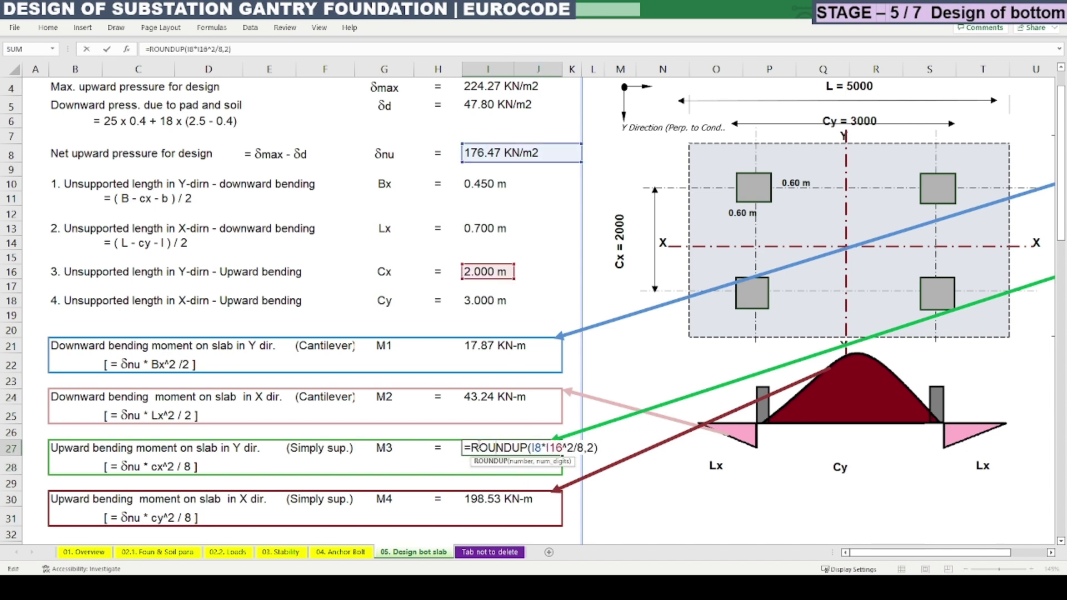
Step: Replace the 02.1. Foun & Soil para reference in the M4 formula in I30 with the Cy length in I18
{"action": "left_click", "coordinate": [491, 499]}
{"action": "double_click", "coordinate": [491, 500]}
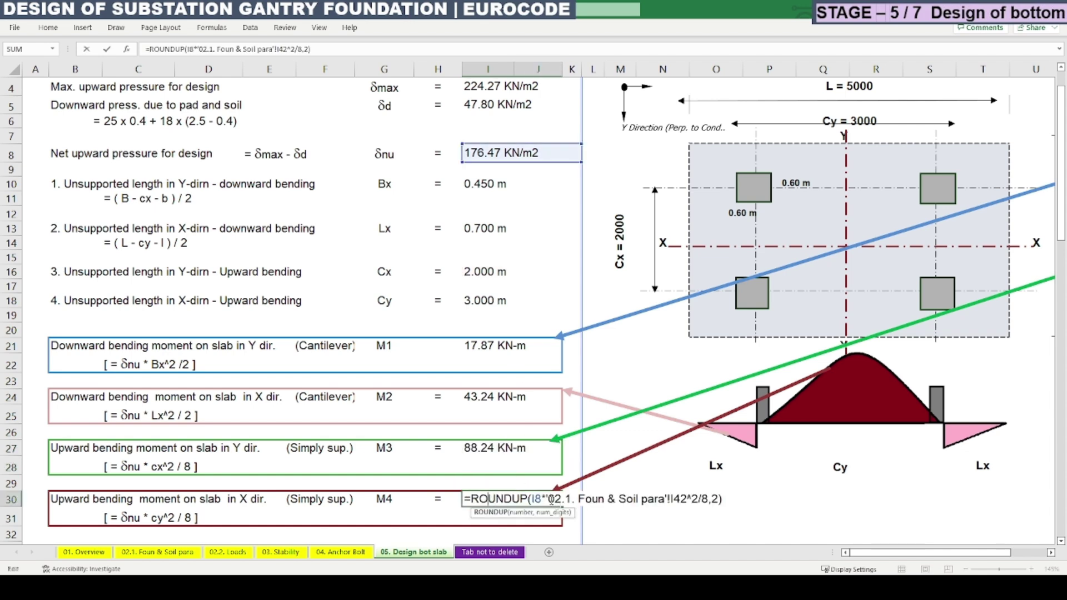
{"action": "left_click_drag", "start_coordinate": [547, 497], "coordinate": [693, 508]}
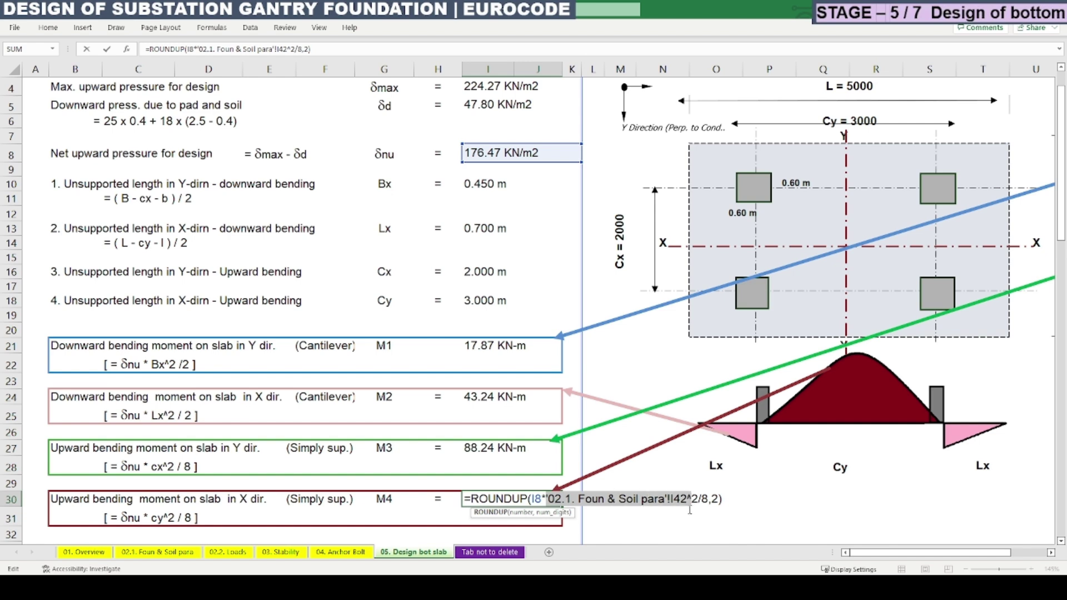
{"action": "key", "text": "BackSpace"}
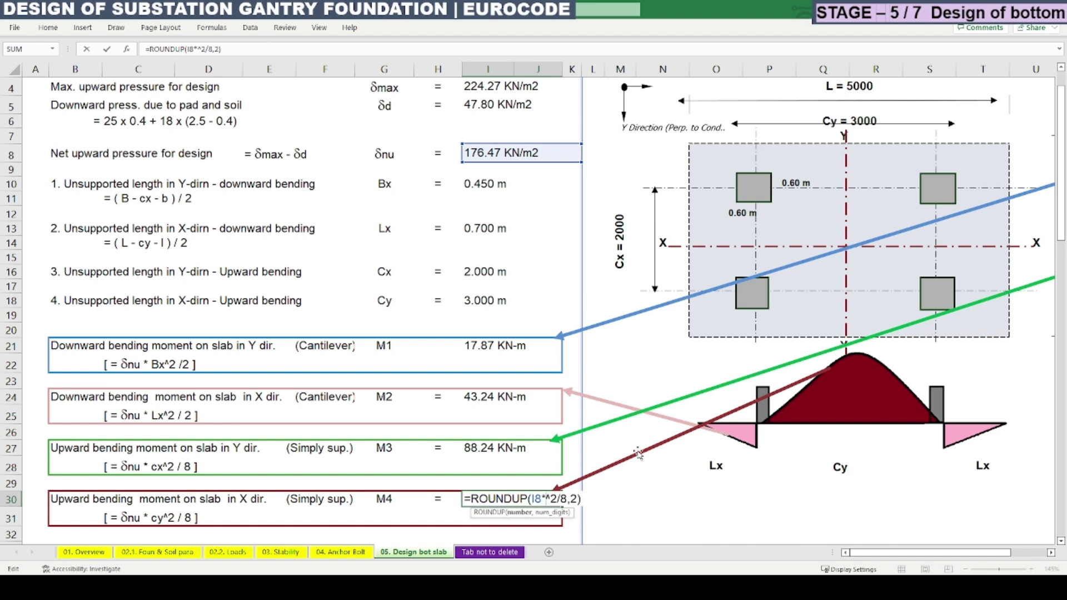
{"action": "left_click", "coordinate": [488, 303]}
{"action": "key", "text": "Return"}
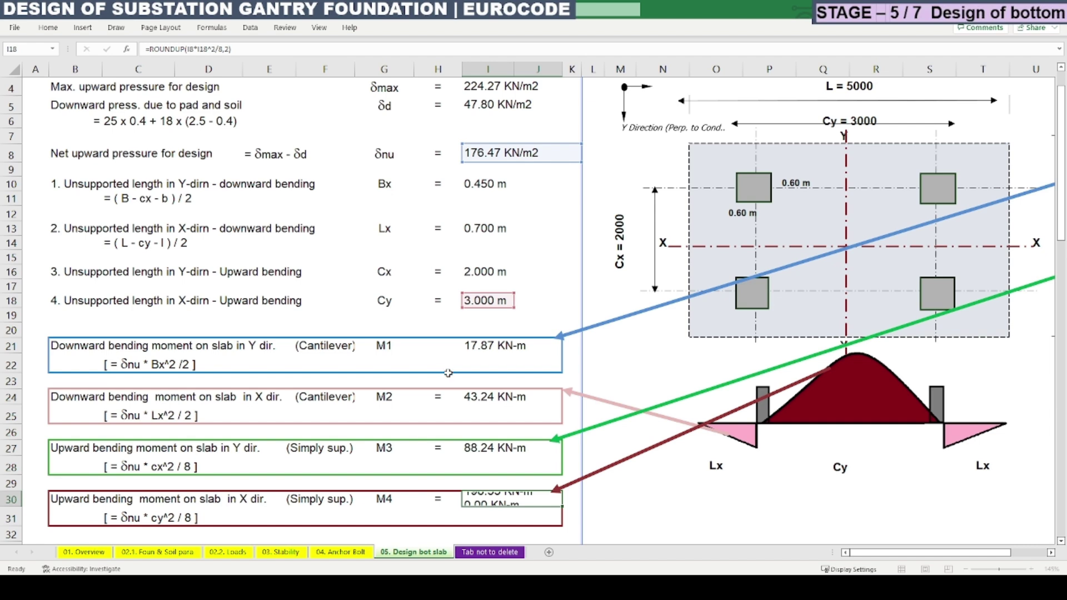
Step: Inspect the cell references of the M4 formula in I30 against its cy^2 / 8 expression, and leave the cell without editing
{"action": "double_click", "coordinate": [496, 500]}
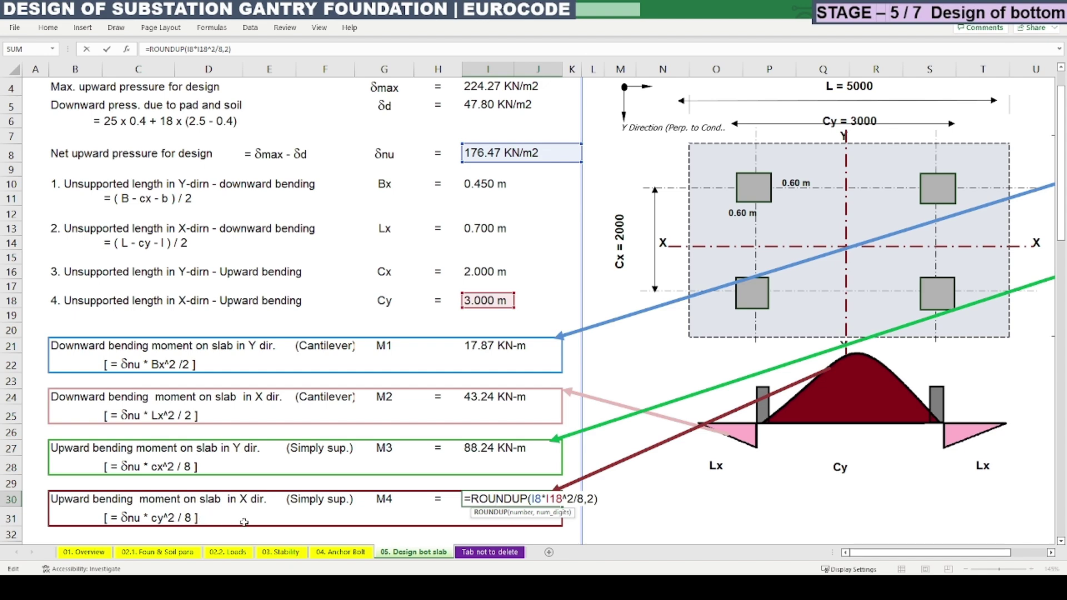
{"action": "scroll", "coordinate": [241, 509], "scroll_direction": "down", "scroll_amount": 2}
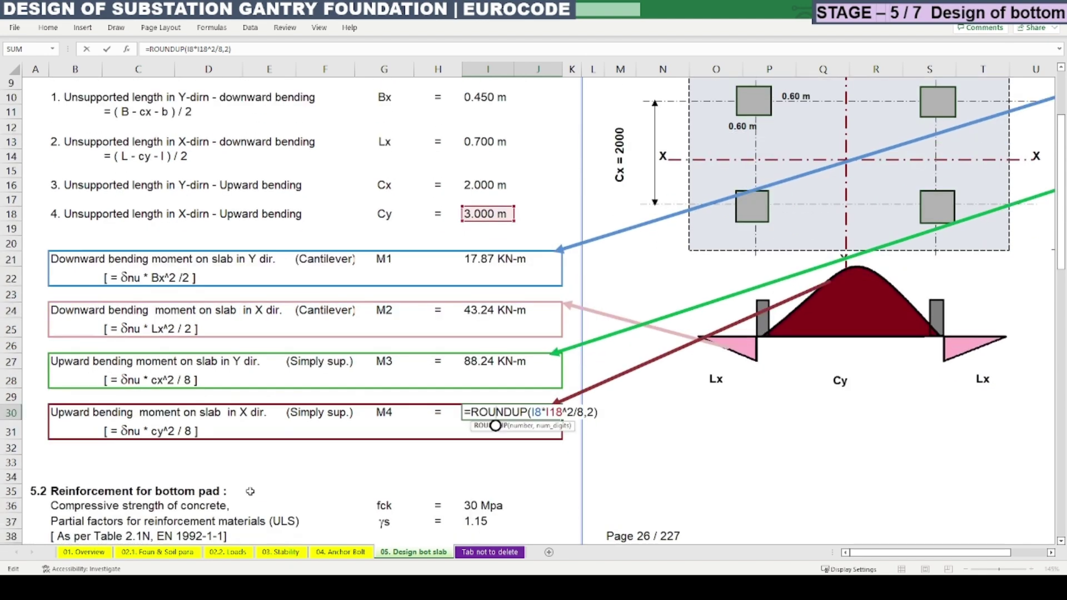
{"action": "key", "text": "Escape"}
{"action": "key", "text": "F2"}
{"action": "key", "text": "Escape"}
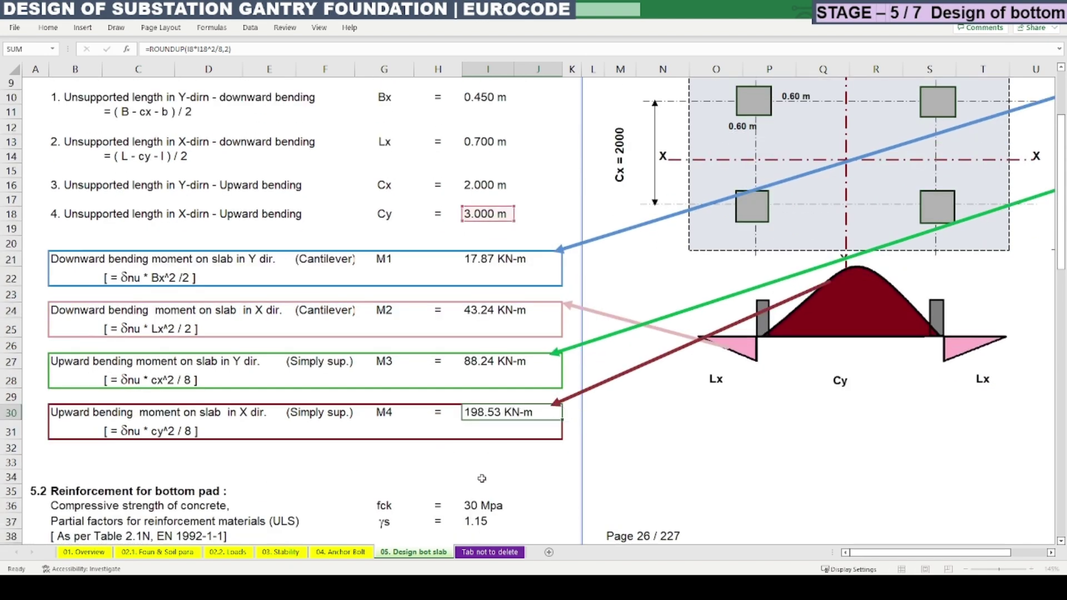
Step: Review the M1 to M4 bending moment block in rows 21 to 31 together with the unsupported lengths above it
{"action": "left_click", "coordinate": [483, 477]}
{"action": "left_click_drag", "start_coordinate": [66, 266], "coordinate": [527, 433]}
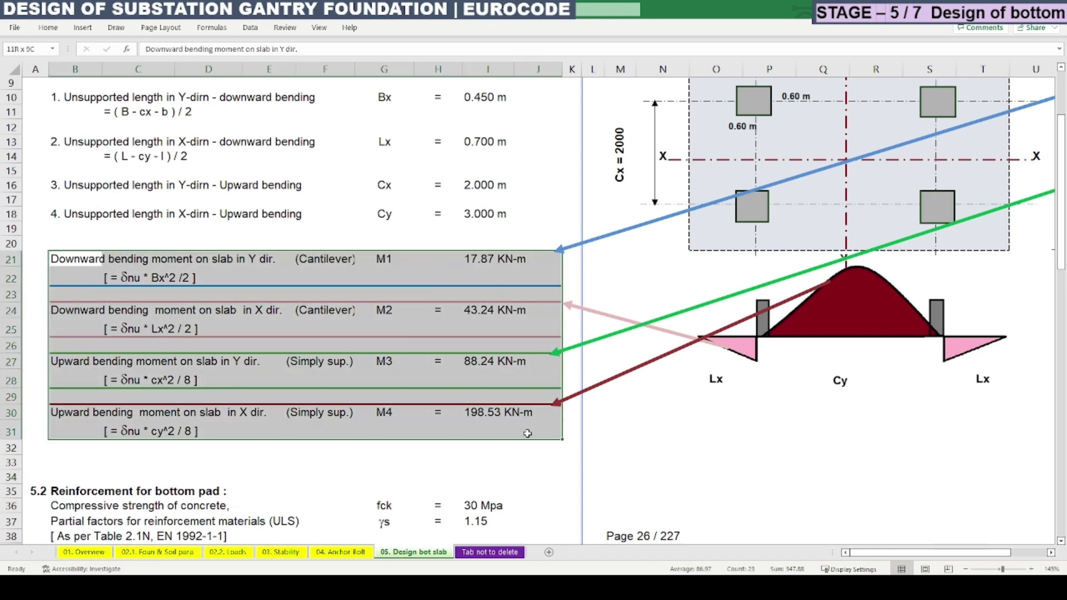
{"action": "left_click", "coordinate": [296, 467]}
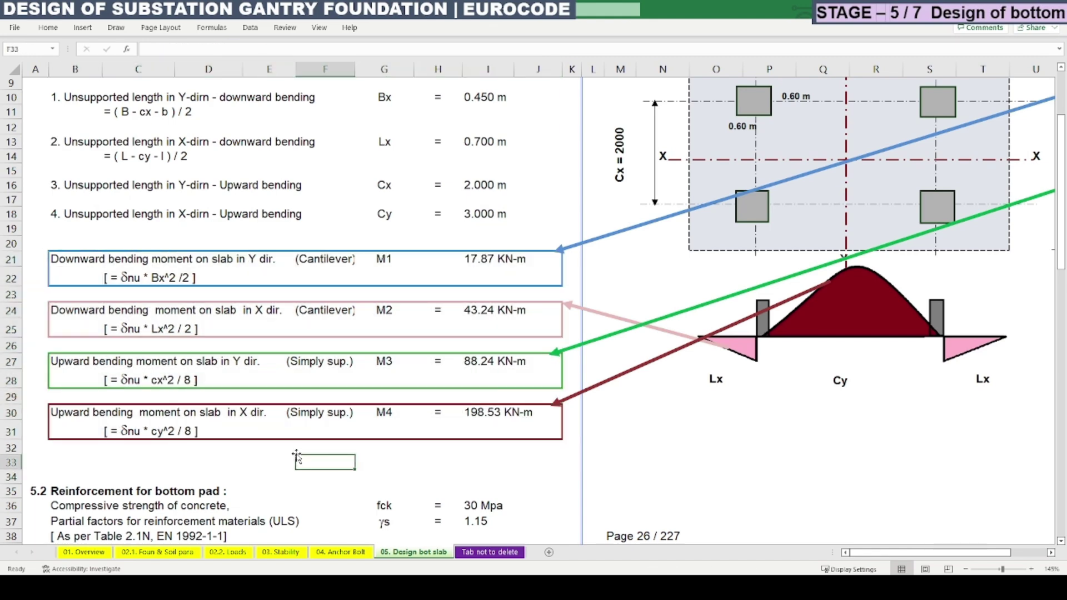
{"action": "scroll", "coordinate": [296, 454], "scroll_direction": "up", "scroll_amount": 3}
{"action": "scroll", "coordinate": [296, 453], "scroll_direction": "down", "scroll_amount": 3}
{"action": "scroll", "coordinate": [554, 475], "scroll_direction": "up", "scroll_amount": 2}
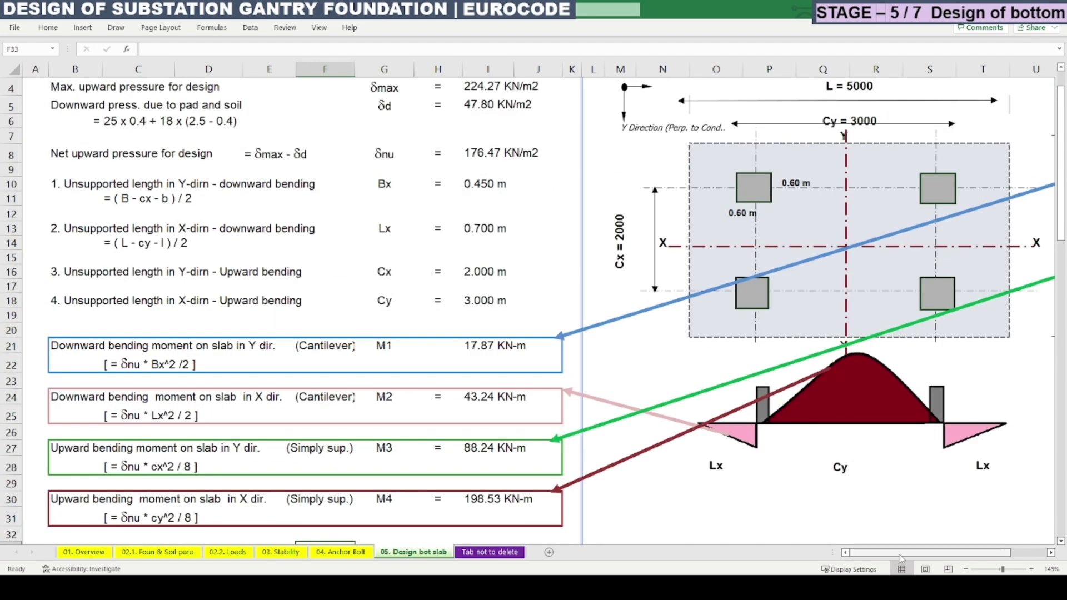
Step: Compare the Y-direction and X-direction bending diagrams beside the pad plan with the M1 to M4 moments they are linked to
{"action": "scroll", "coordinate": [599, 409], "scroll_direction": "right", "scroll_amount": 2}
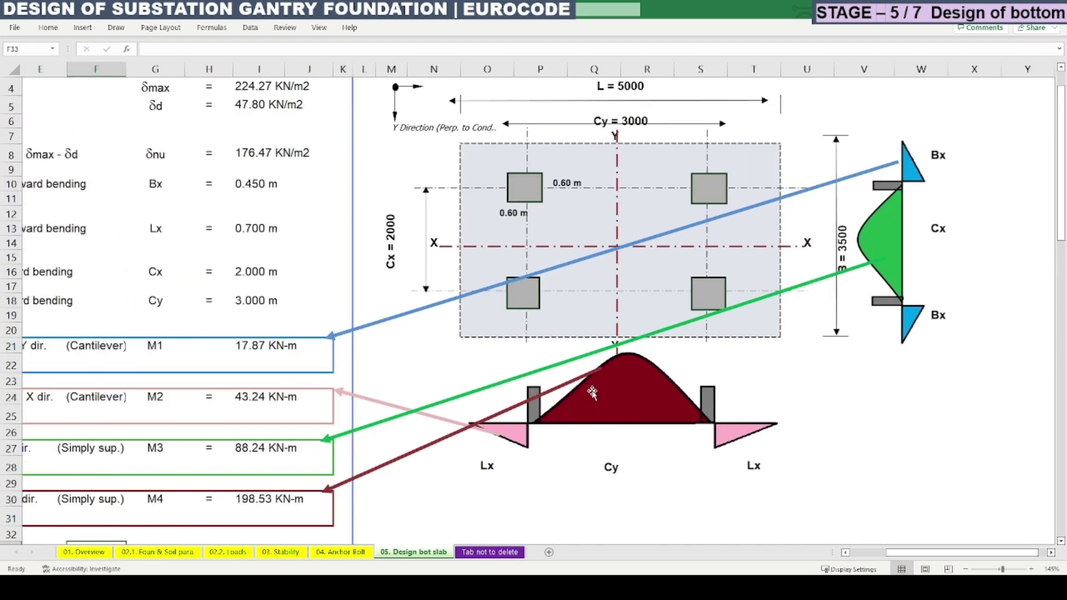
{"action": "left_click", "coordinate": [906, 251]}
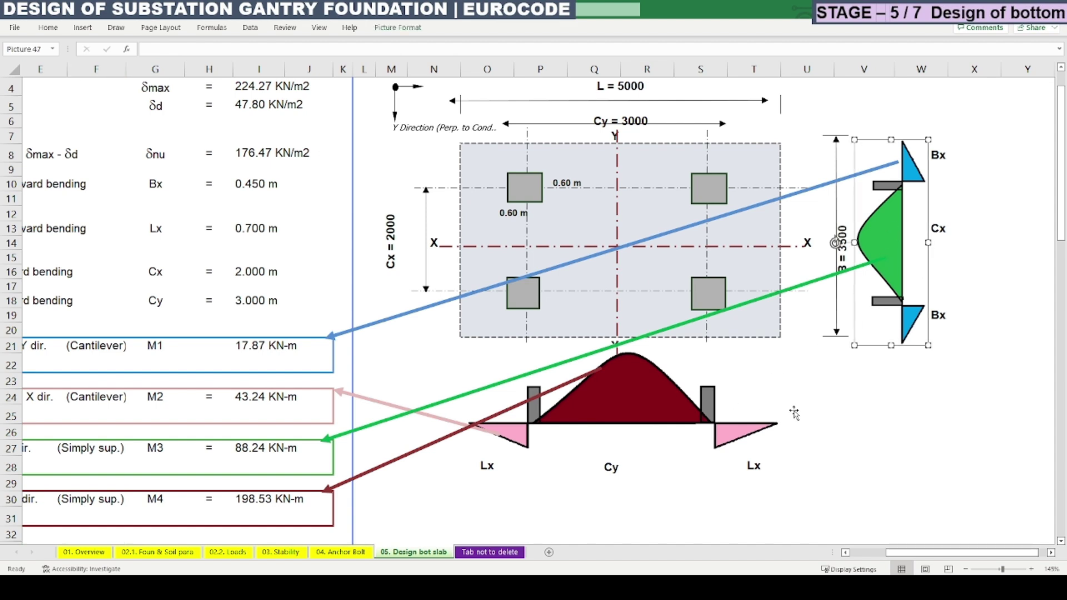
{"action": "left_click", "coordinate": [820, 418]}
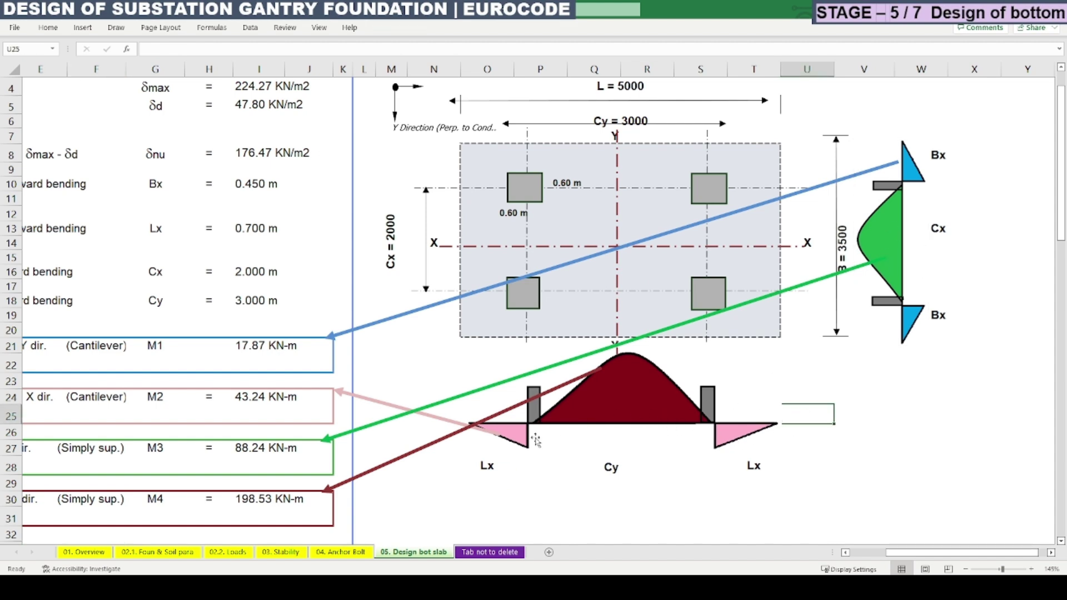
{"action": "left_click", "coordinate": [912, 313]}
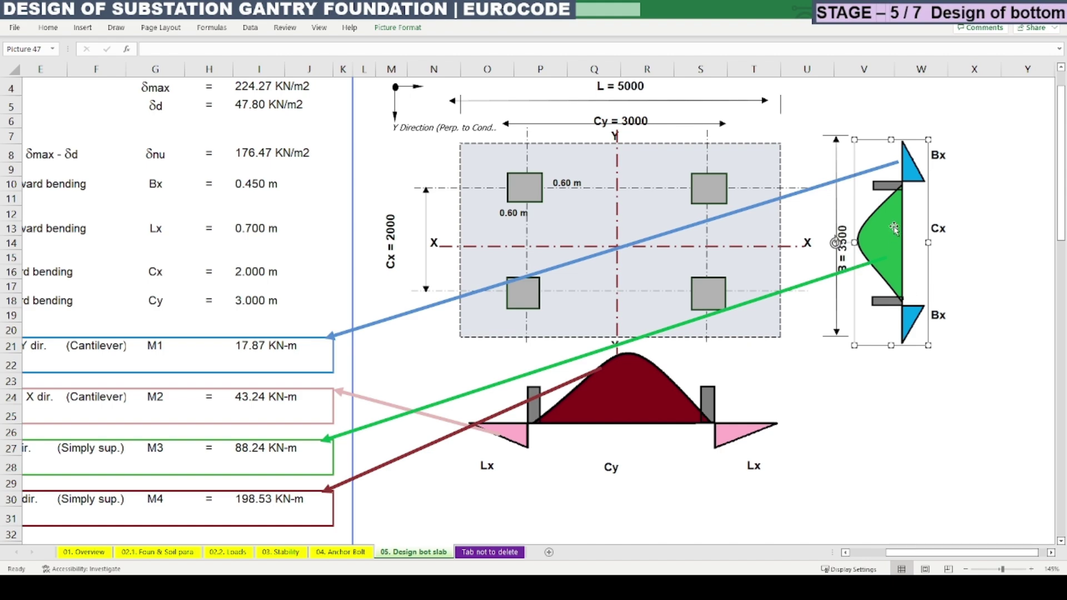
{"action": "left_click_drag", "start_coordinate": [923, 552], "coordinate": [886, 553]}
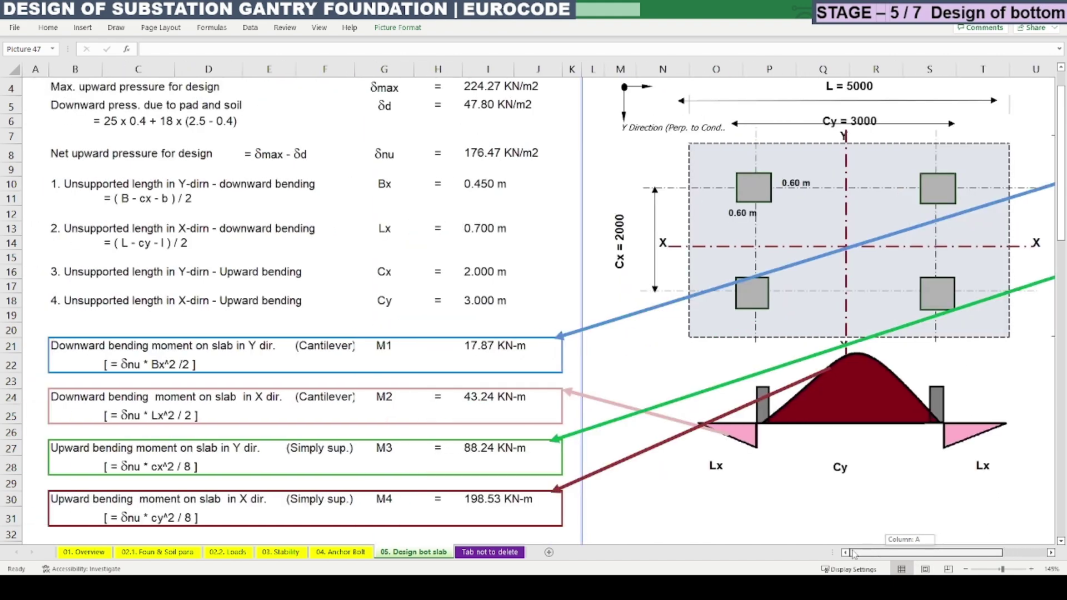
{"action": "left_click", "coordinate": [748, 439]}
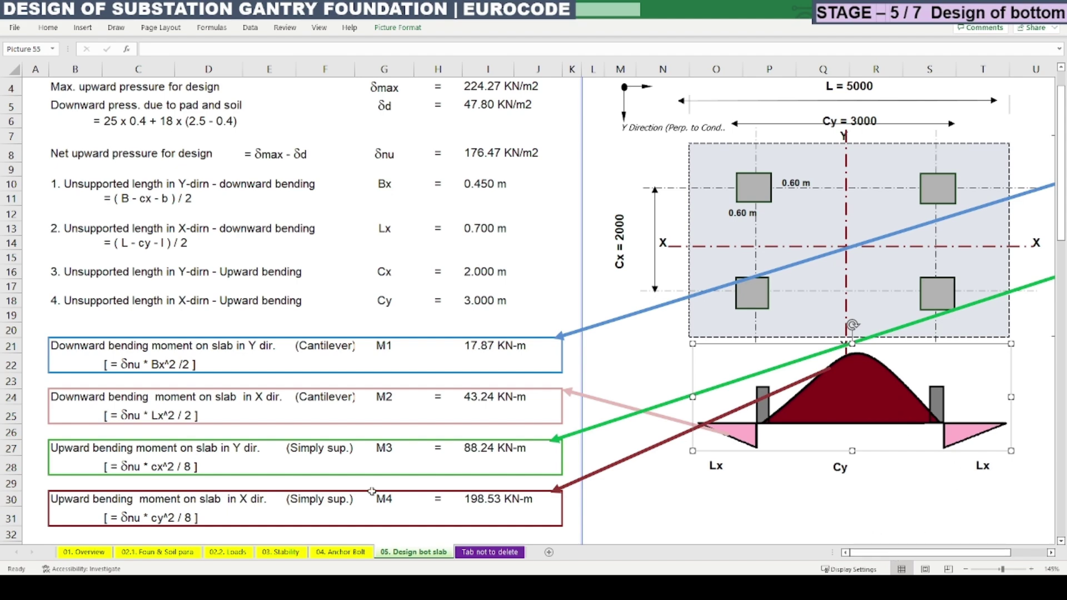
{"action": "scroll", "coordinate": [159, 365], "scroll_direction": "down", "scroll_amount": 2}
{"action": "left_click_drag", "start_coordinate": [64, 270], "coordinate": [562, 436]}
Step: Trace the fck lookup in I36 of section 5.2 to the concrete grade on the 02.1. Foun & Soil para sheet, and return to 05. Design bot slab
{"action": "scroll", "coordinate": [330, 354], "scroll_direction": "down", "scroll_amount": 5}
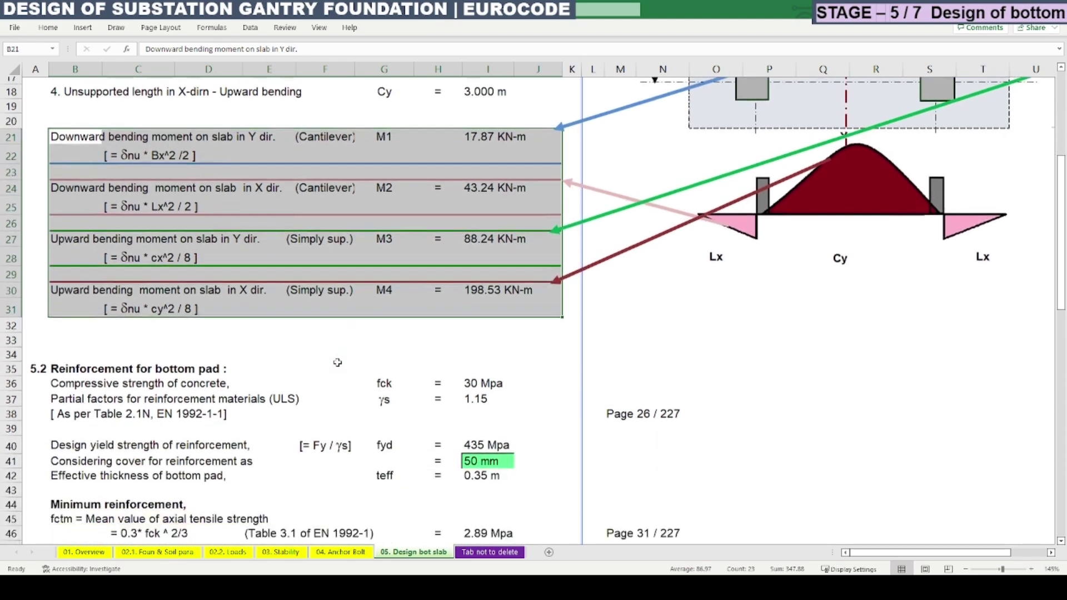
{"action": "scroll", "coordinate": [330, 356], "scroll_direction": "down", "scroll_amount": 1}
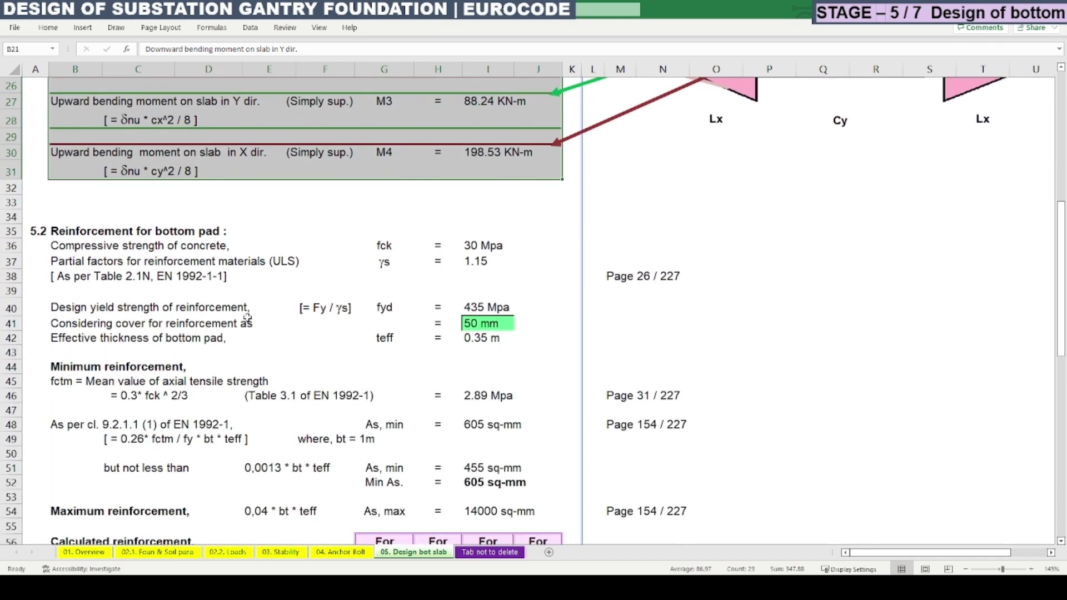
{"action": "left_click_drag", "start_coordinate": [61, 247], "coordinate": [426, 252]}
{"action": "left_click", "coordinate": [481, 245]}
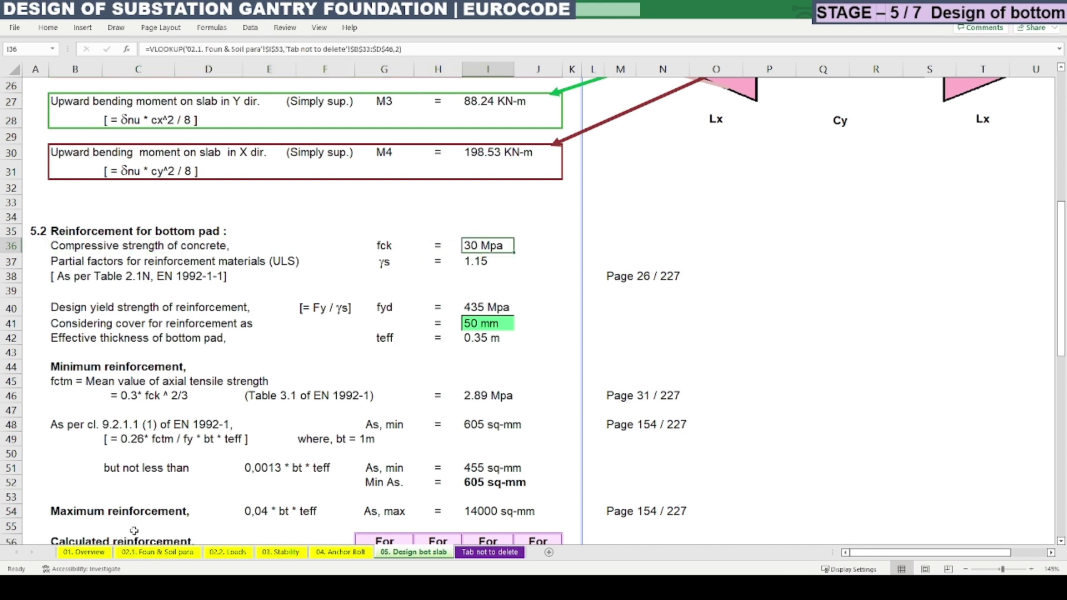
{"action": "left_click", "coordinate": [157, 551]}
{"action": "scroll", "coordinate": [194, 454], "scroll_direction": "down", "scroll_amount": 10}
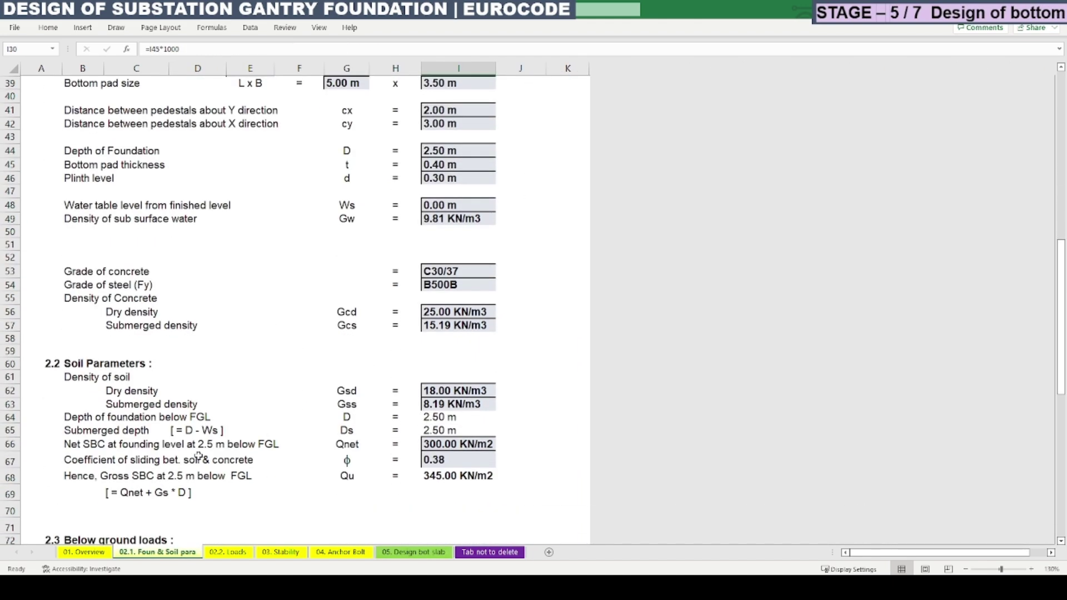
{"action": "left_click", "coordinate": [445, 272]}
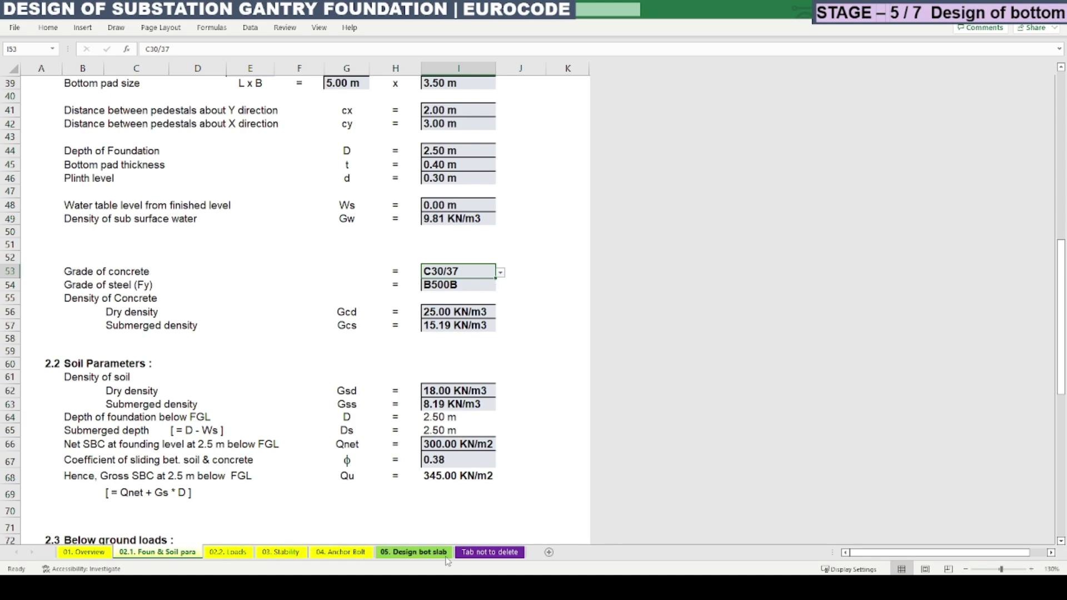
{"action": "left_click", "coordinate": [413, 552]}
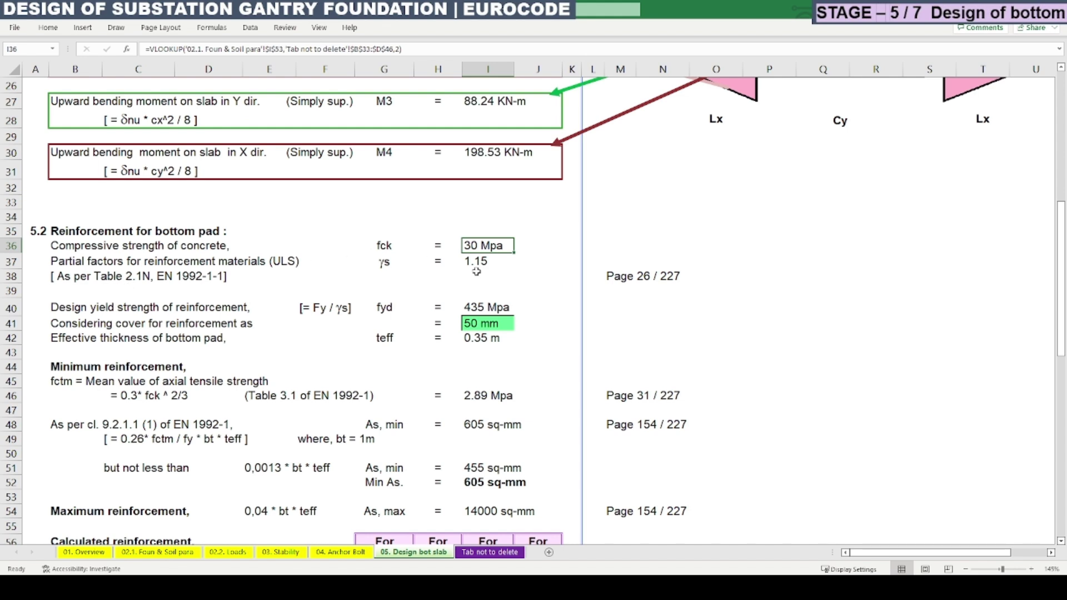
Step: Check the γs row and its Table 2.1N reference, and bring up page 26 of the BS EN 1992-1-1:2004 PDF
{"action": "left_click_drag", "start_coordinate": [68, 260], "coordinate": [472, 263]}
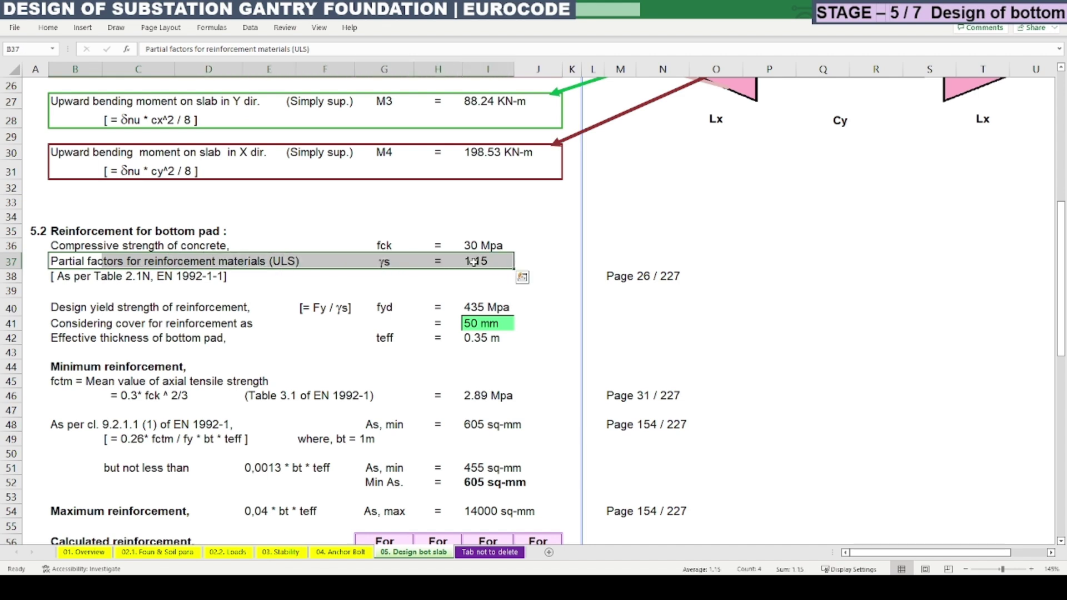
{"action": "left_click", "coordinate": [71, 275]}
{"action": "left_click_drag", "start_coordinate": [71, 274], "coordinate": [193, 281]}
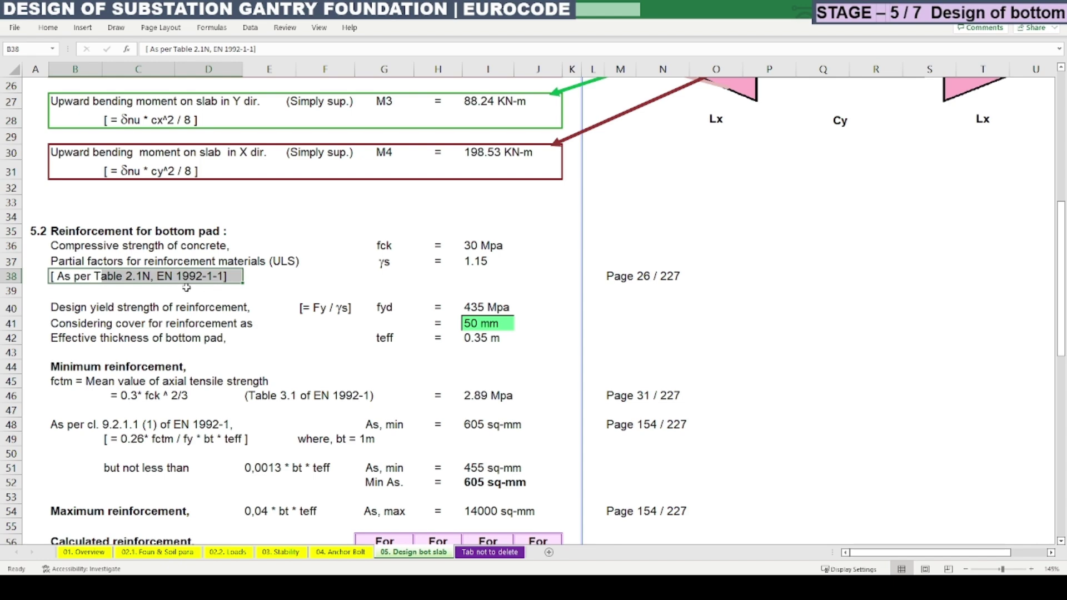
{"action": "left_click", "coordinate": [620, 276]}
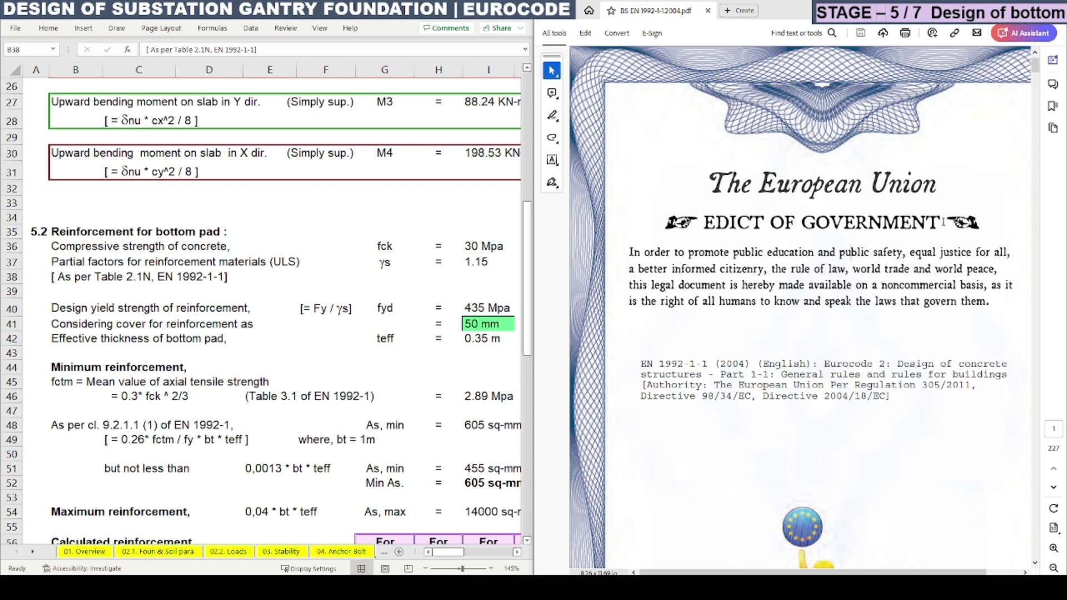
{"action": "left_click", "coordinate": [1060, 429]}
{"action": "key", "text": "Return"}
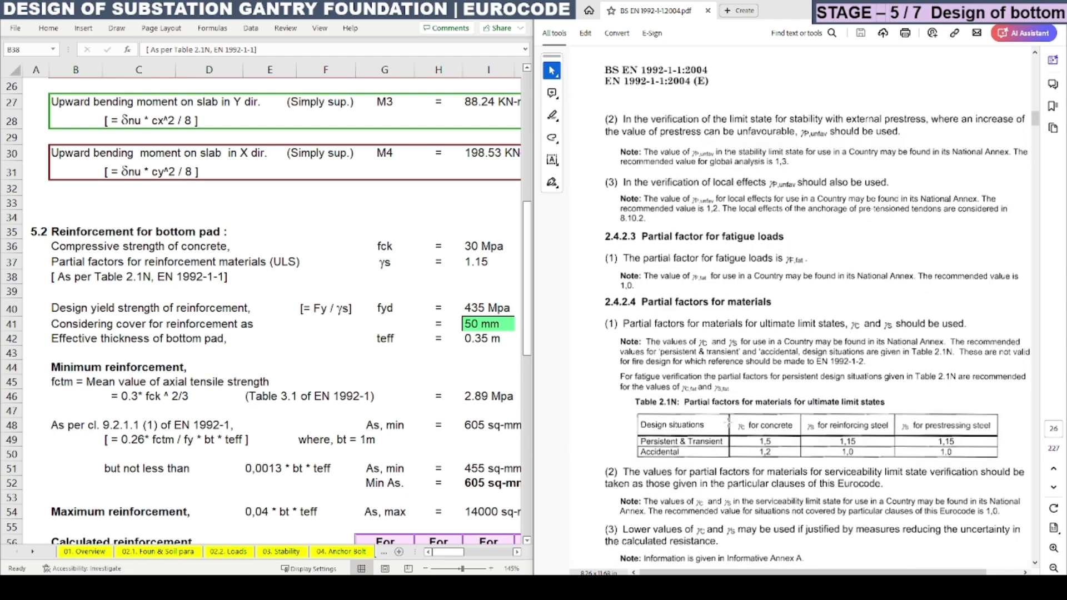
Step: Compare the Persistent & Transient factor for reinforcing steel in Table 2.1N with the γs value in I37
{"action": "scroll", "coordinate": [728, 422], "scroll_direction": "up", "scroll_amount": 3}
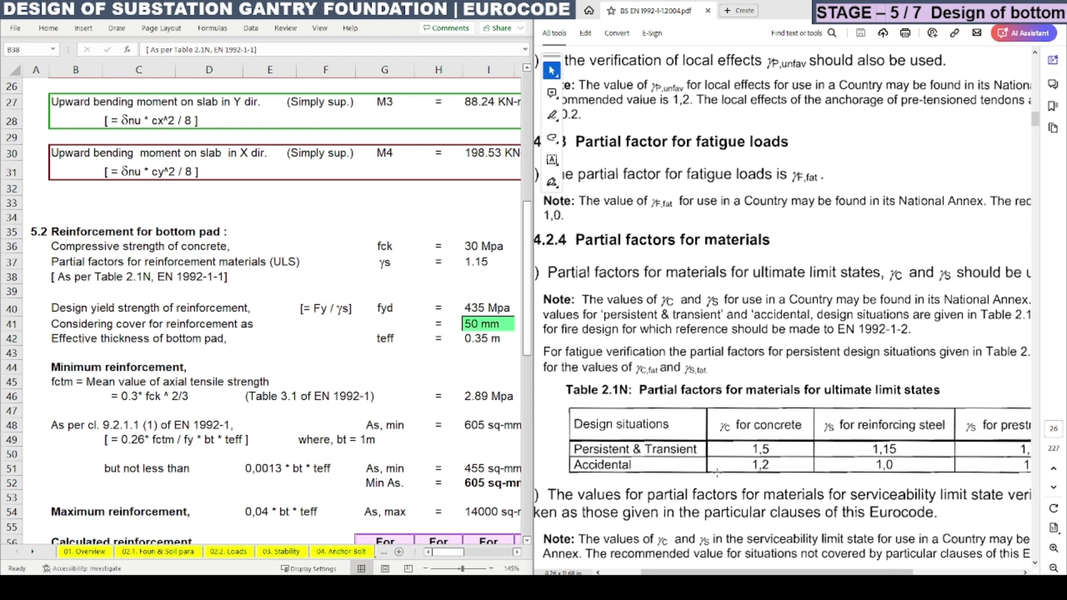
{"action": "scroll", "coordinate": [717, 471], "scroll_direction": "right", "scroll_amount": 3}
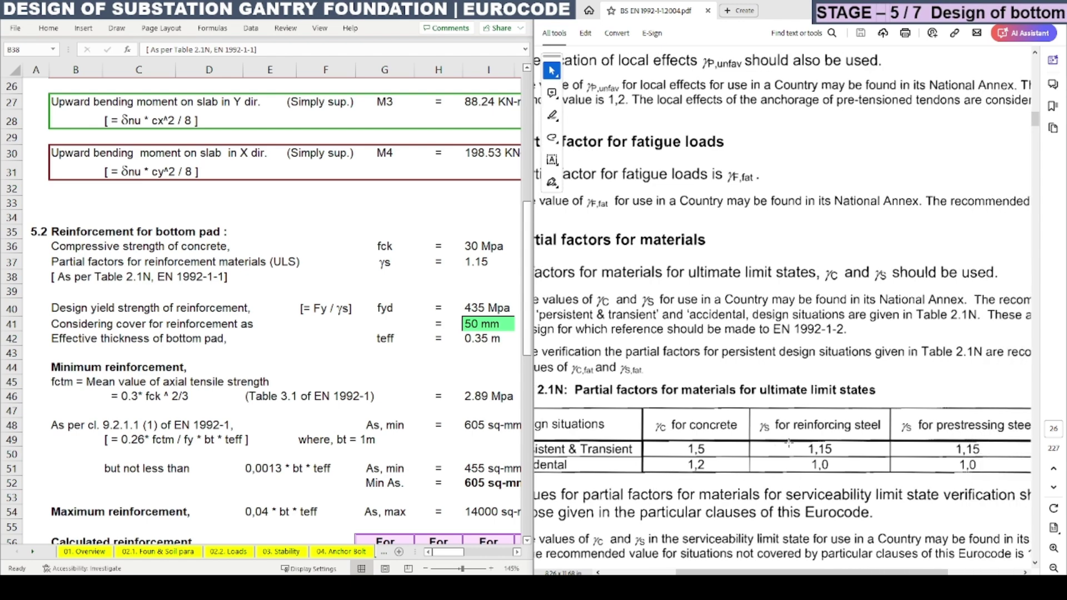
{"action": "scroll", "coordinate": [783, 449], "scroll_direction": "left", "scroll_amount": 4}
{"action": "scroll", "coordinate": [852, 467], "scroll_direction": "right", "scroll_amount": 3}
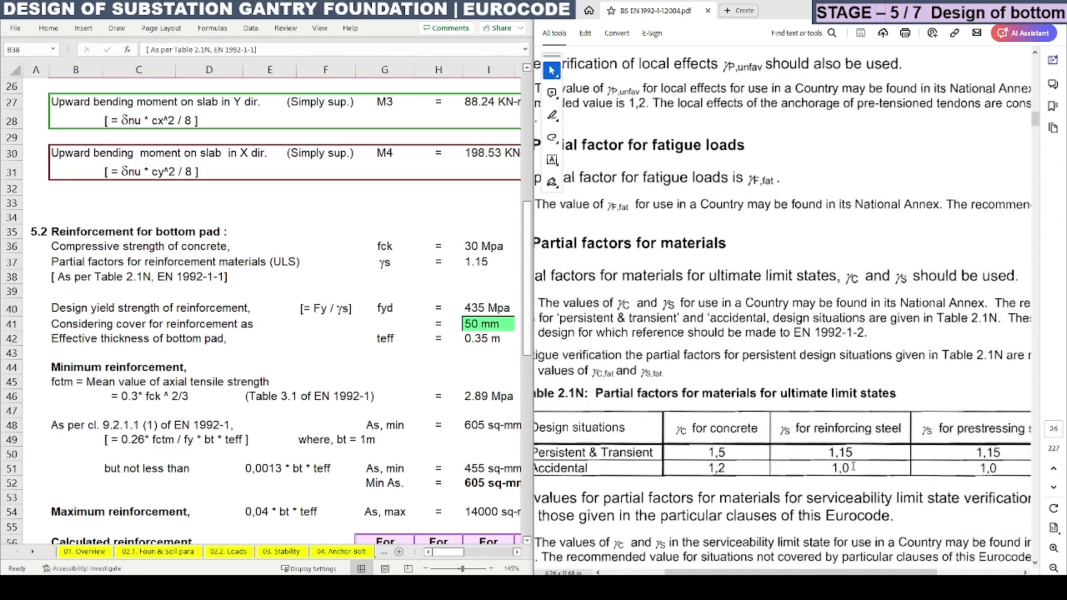
{"action": "left_click_drag", "start_coordinate": [795, 440], "coordinate": [900, 432]}
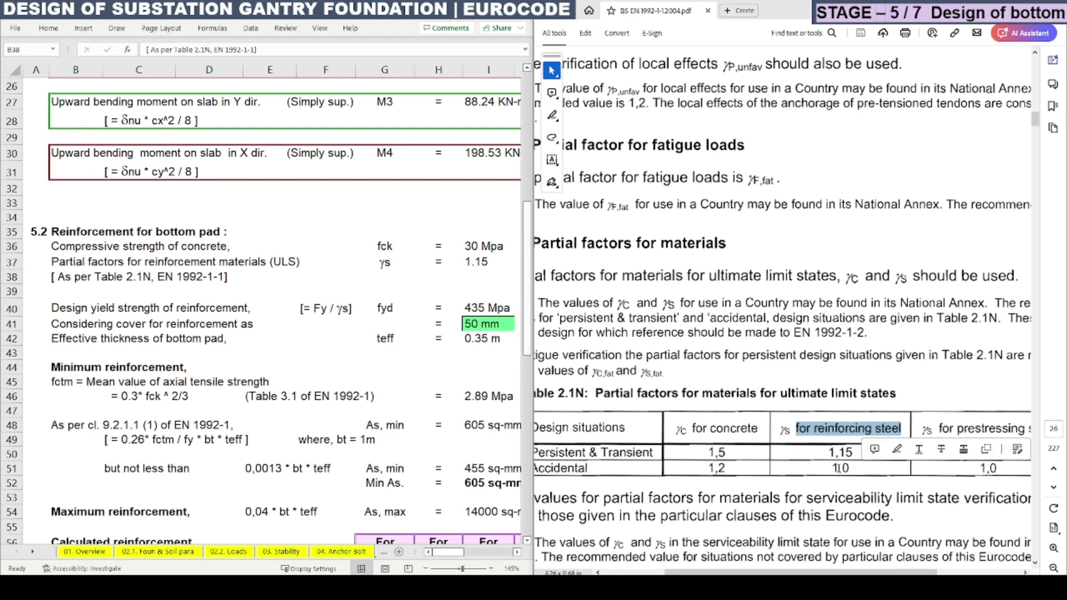
{"action": "left_click_drag", "start_coordinate": [825, 452], "coordinate": [853, 453]}
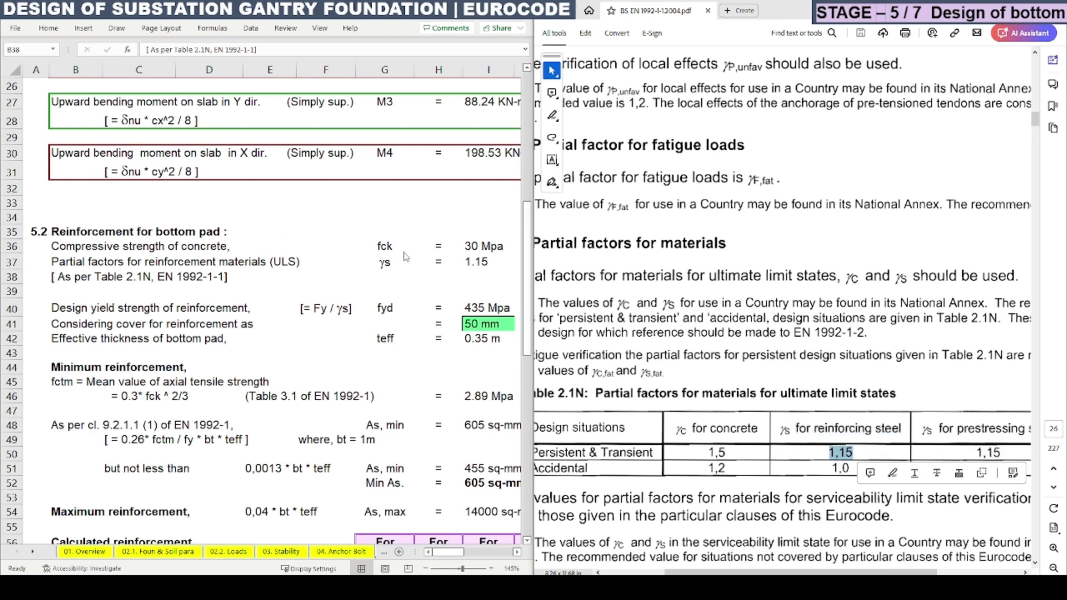
{"action": "left_click", "coordinate": [482, 263]}
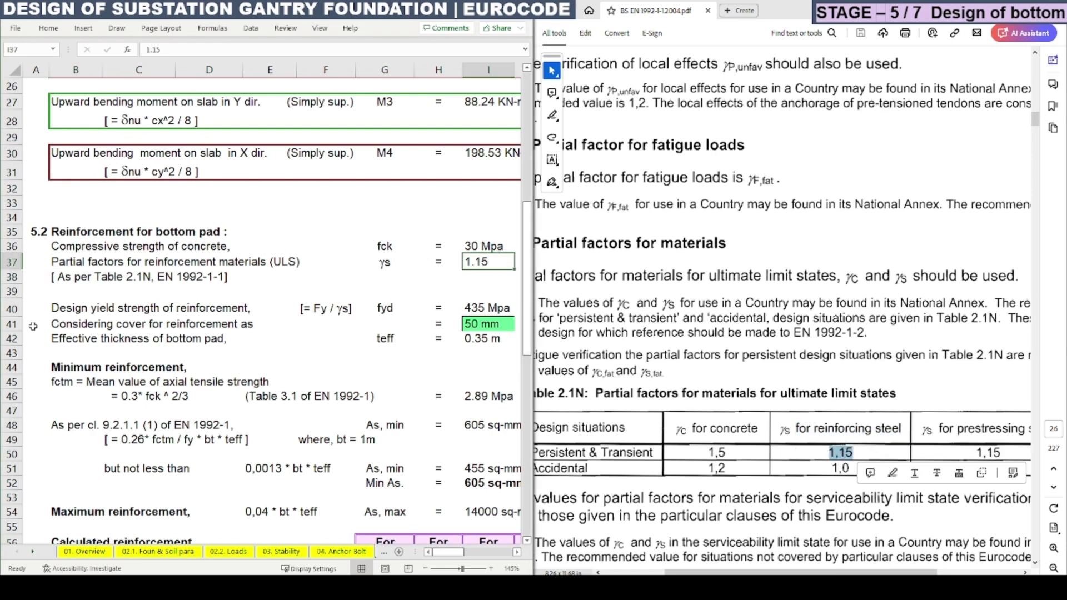
Step: Inspect the design yield strength row 40, checking the fyd formula in I40 against its Fy / γs expression
{"action": "left_click", "coordinate": [81, 312]}
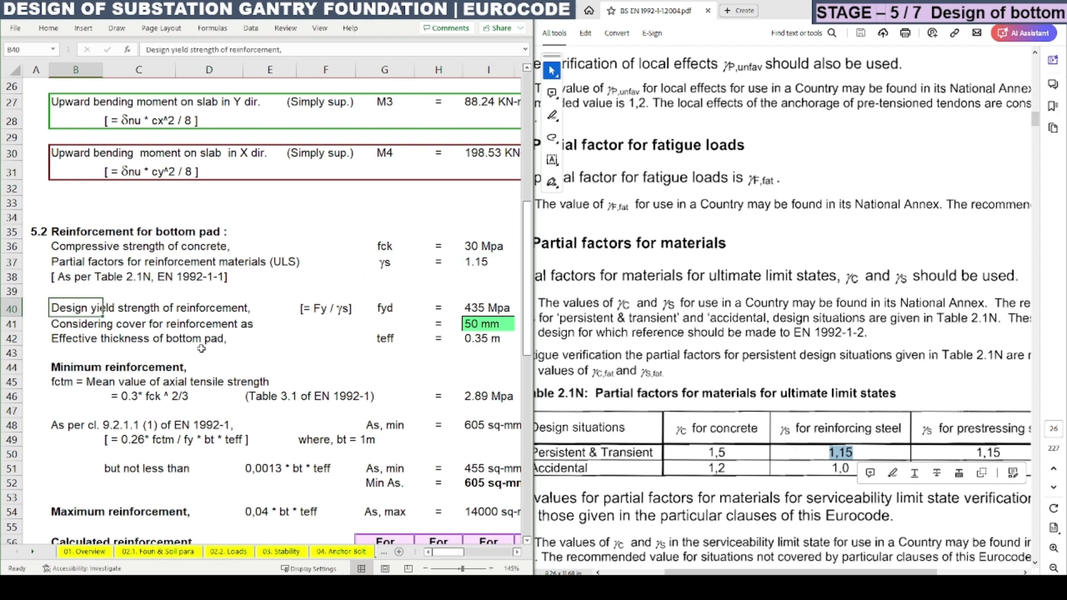
{"action": "key", "text": "Right"}
{"action": "key", "text": "Right"}
{"action": "key", "text": "Right"}
{"action": "key", "text": "Right"}
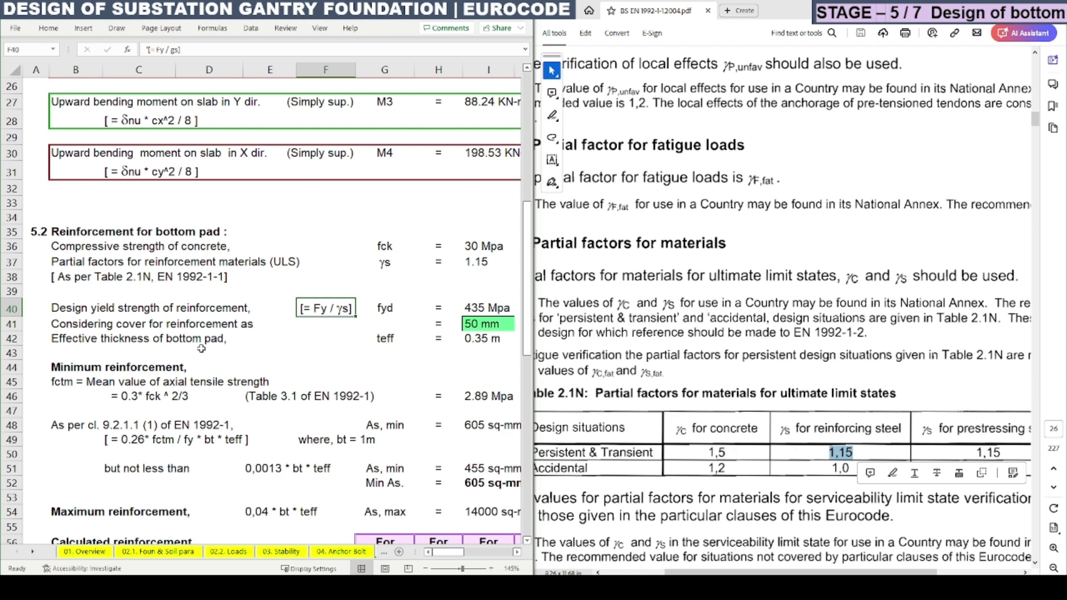
{"action": "key", "text": "Right"}
{"action": "key", "text": "Right"}
{"action": "key", "text": "Up"}
{"action": "key", "text": "Right"}
{"action": "key", "text": "Up"}
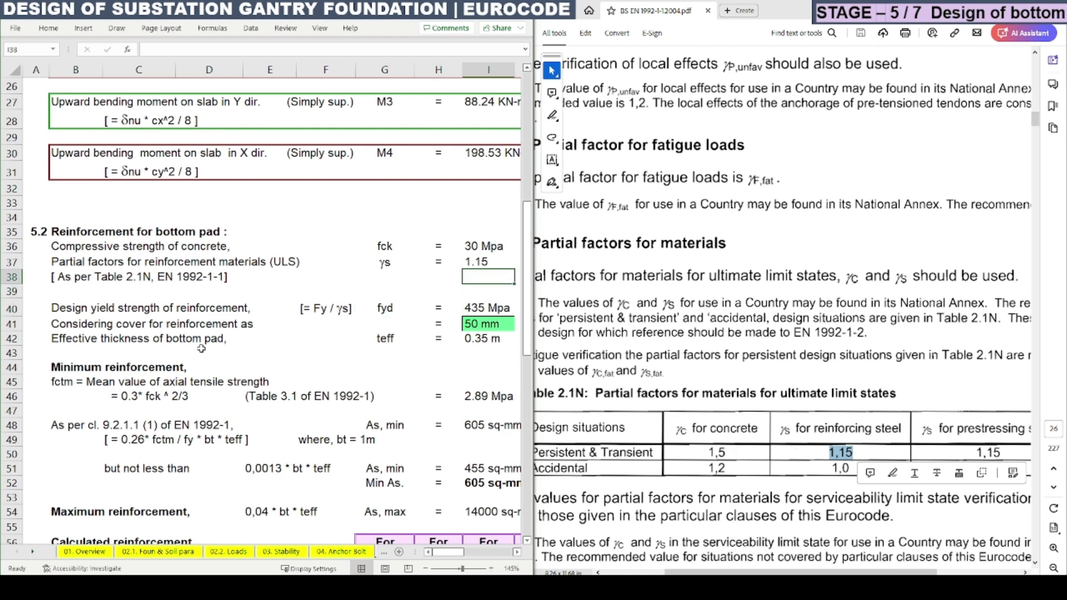
{"action": "key", "text": "Up"}
{"action": "key", "text": "Down"}
{"action": "key", "text": "Down"}
{"action": "key", "text": "Down"}
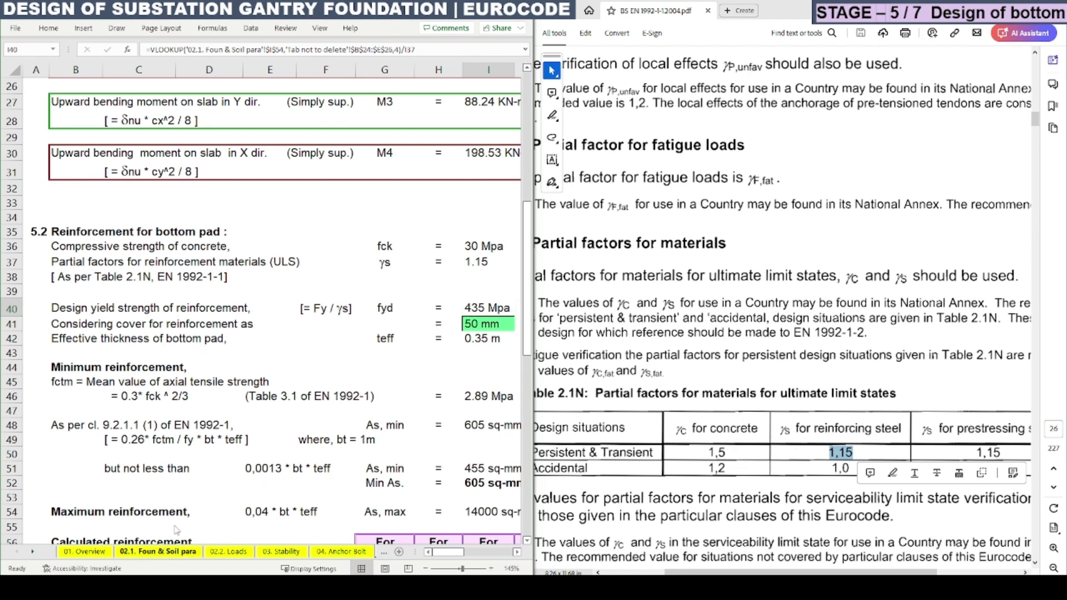
Step: Check the steel grade in I54 of 02.1. Foun & Soil para that feeds fyd, and return to the 05. Design bot slab sheet
{"action": "left_click", "coordinate": [150, 555]}
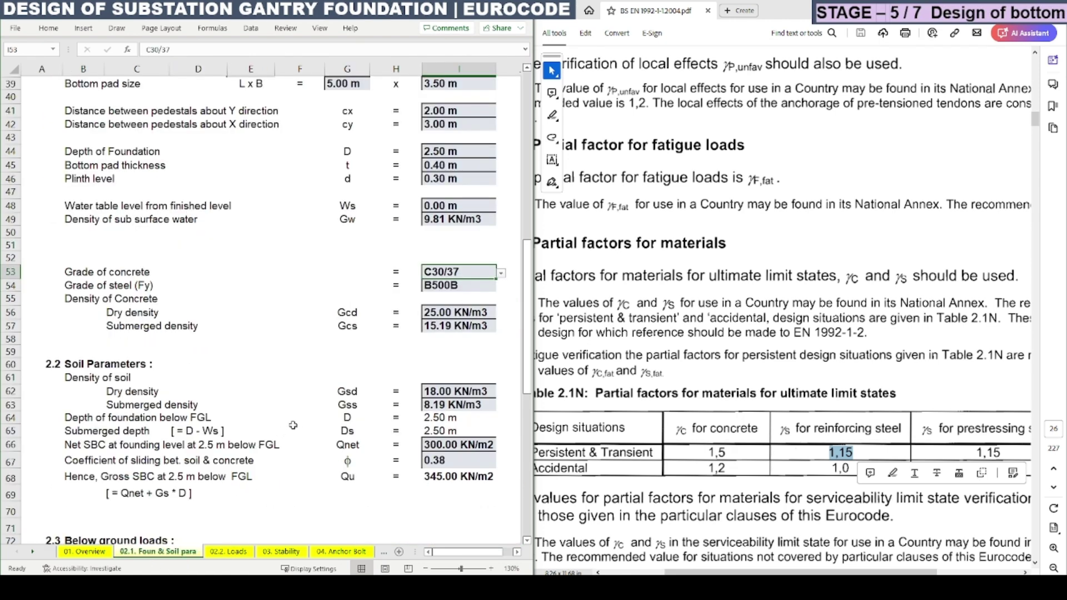
{"action": "left_click", "coordinate": [444, 286]}
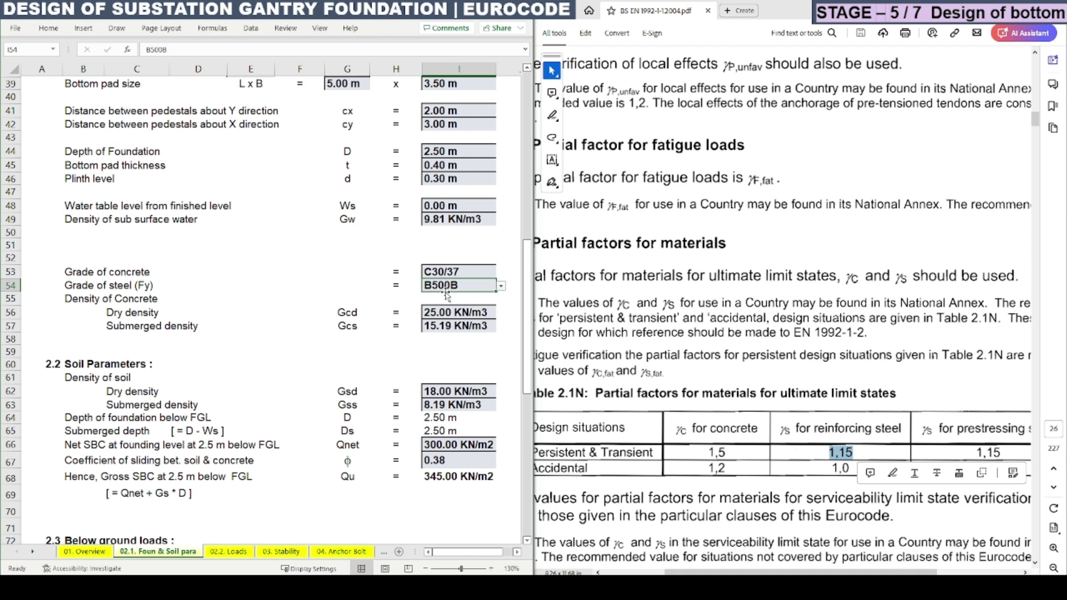
{"action": "left_click", "coordinate": [360, 554]}
{"action": "left_click", "coordinate": [379, 553]}
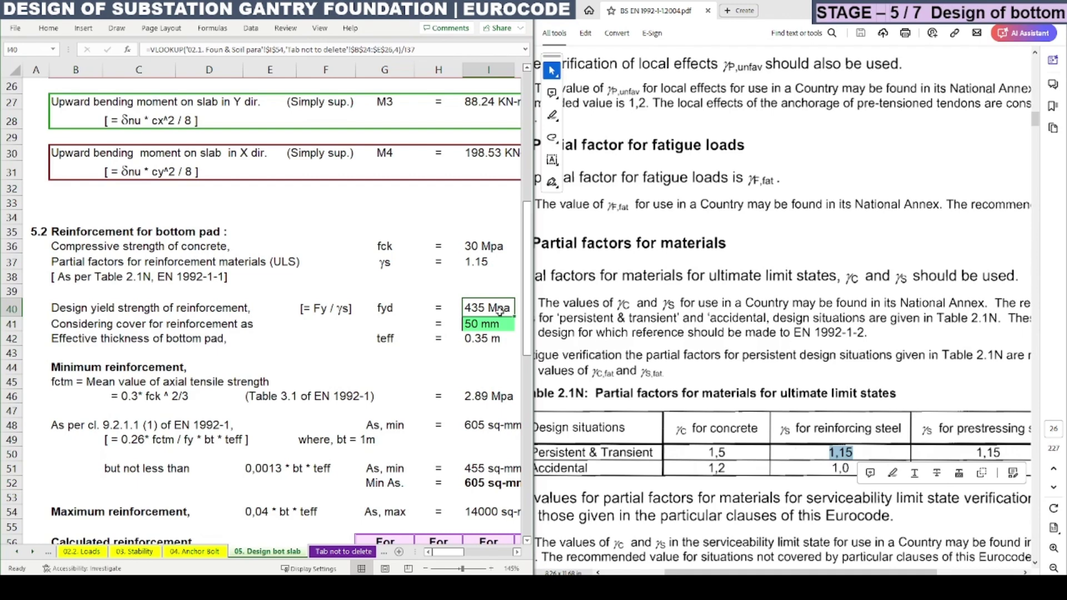
Step: Examine the reinforcement cover in I41 and the formula for the bottom pad's effective thickness in I42
{"action": "left_click", "coordinate": [65, 327]}
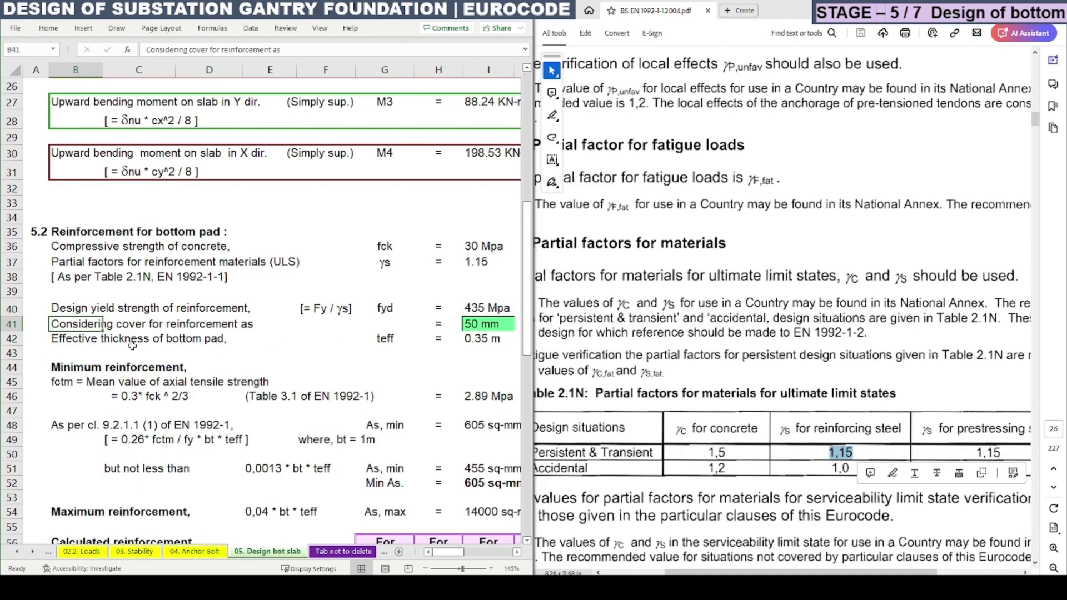
{"action": "left_click", "coordinate": [493, 329]}
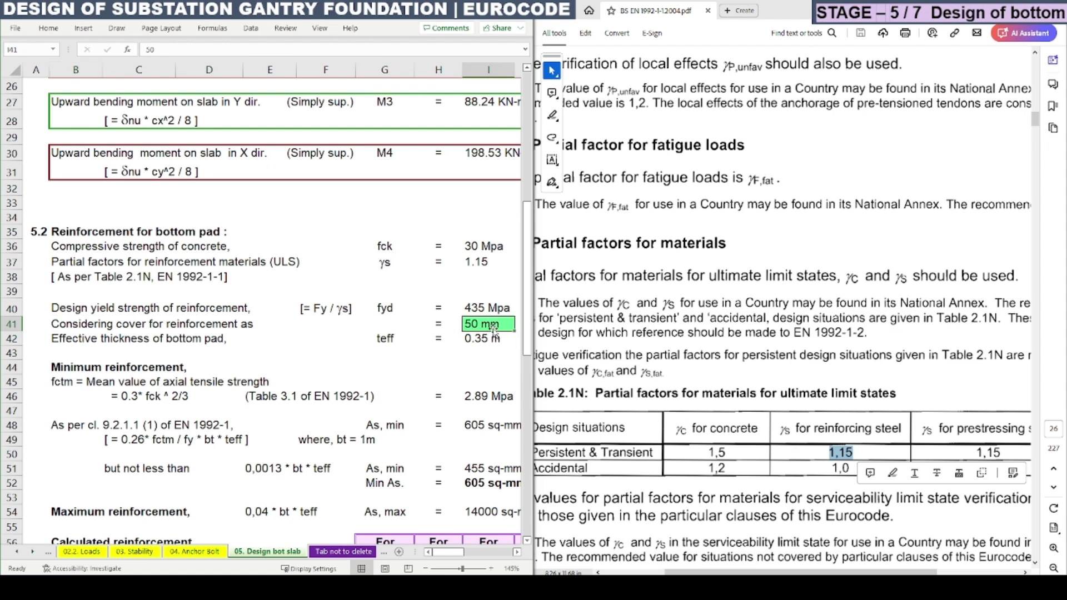
{"action": "left_click", "coordinate": [482, 339]}
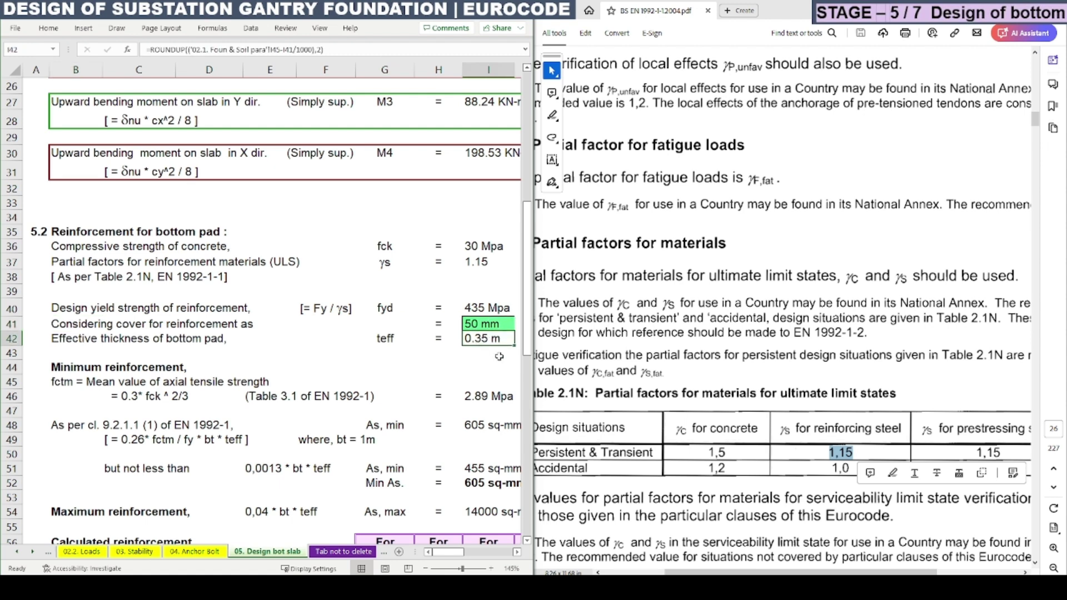
Step: Check the ROUNDUP formula behind the bottom pad's effective thickness in I42, and move on to the minimum reinforcement rows
{"action": "key", "text": "F2"}
{"action": "key", "text": "Escape"}
{"action": "left_click", "coordinate": [465, 411]}
{"action": "scroll", "coordinate": [281, 391], "scroll_direction": "down", "scroll_amount": 3}
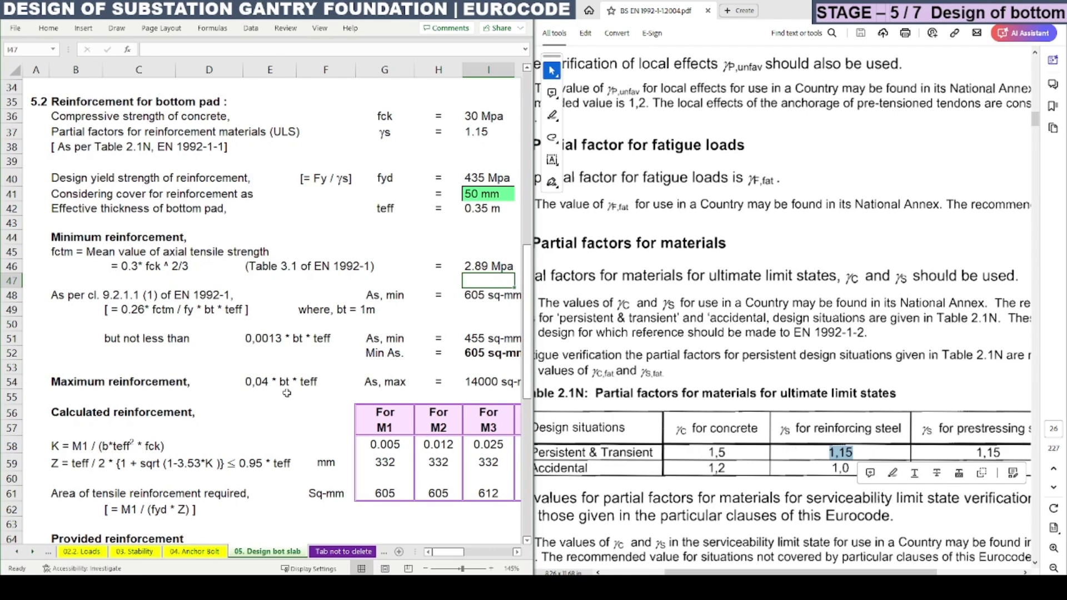
Step: Look up the code page reference noted in M46 for the fctm expression of row 46
{"action": "key", "text": "Up"}
{"action": "key", "text": "Left"}
{"action": "key", "text": "Left"}
{"action": "key", "text": "Left"}
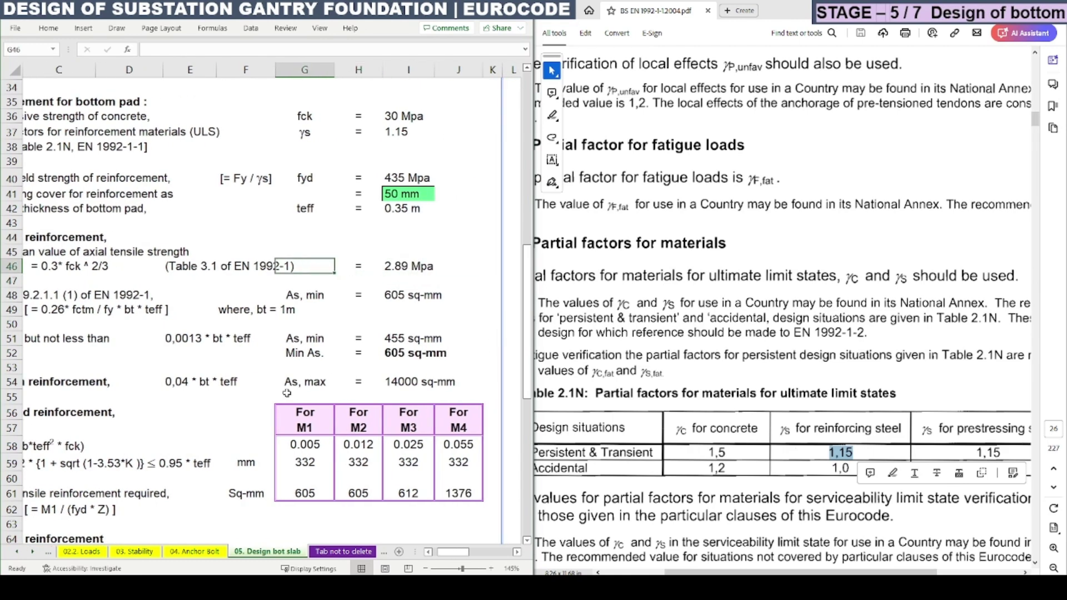
{"action": "key", "text": "Right"}
{"action": "key", "text": "Right"}
{"action": "key", "text": "Right"}
{"action": "key", "text": "Right"}
{"action": "key", "text": "Right"}
{"action": "key", "text": "Right"}
{"action": "key", "text": "Right"}
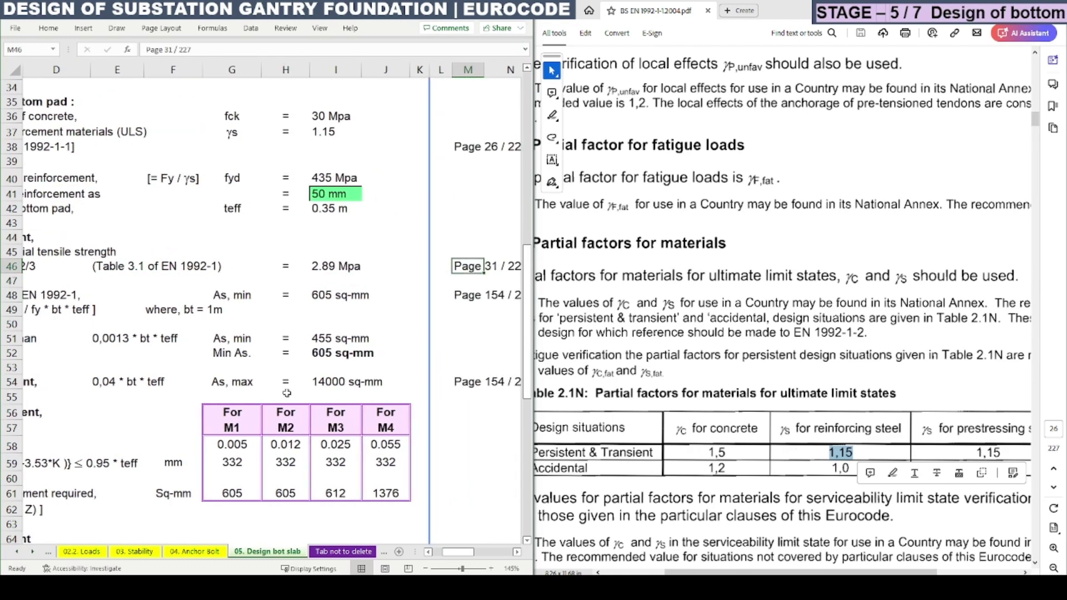
Step: Go to page 31 of BS EN 1992-1-1 and bring the whole of Table 3.1 into view
{"action": "key", "text": "Left"}
{"action": "key", "text": "Left"}
{"action": "key", "text": "Left"}
{"action": "key", "text": "Left"}
{"action": "key", "text": "Left"}
{"action": "key", "text": "Left"}
{"action": "key", "text": "Left"}
{"action": "key", "text": "Left"}
{"action": "key", "text": "Left"}
{"action": "key", "text": "Left"}
{"action": "key", "text": "Left"}
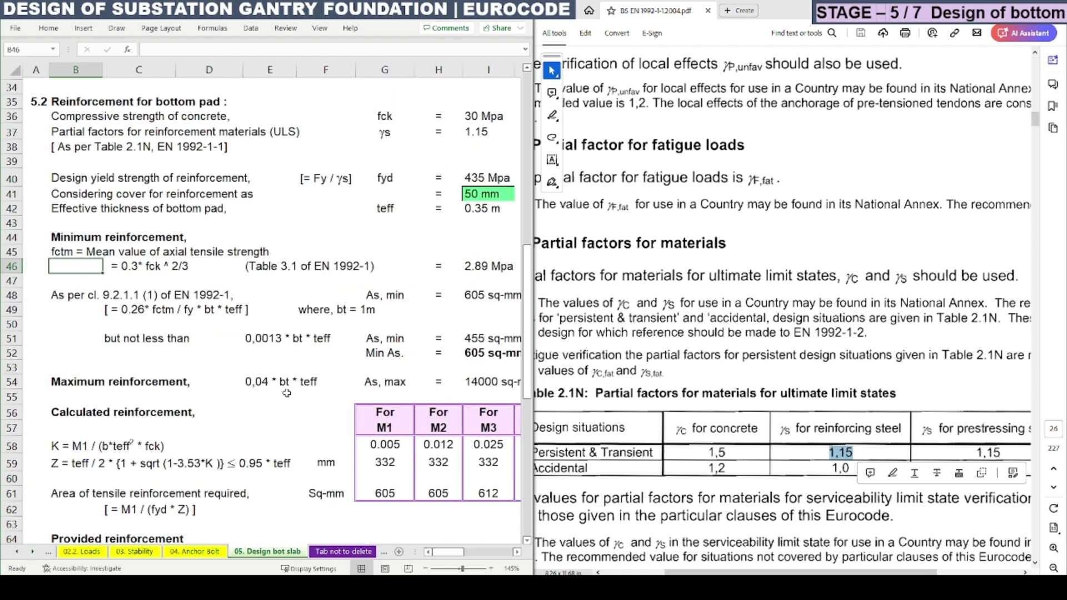
{"action": "key", "text": "Right"}
{"action": "left_click", "coordinate": [1053, 428]}
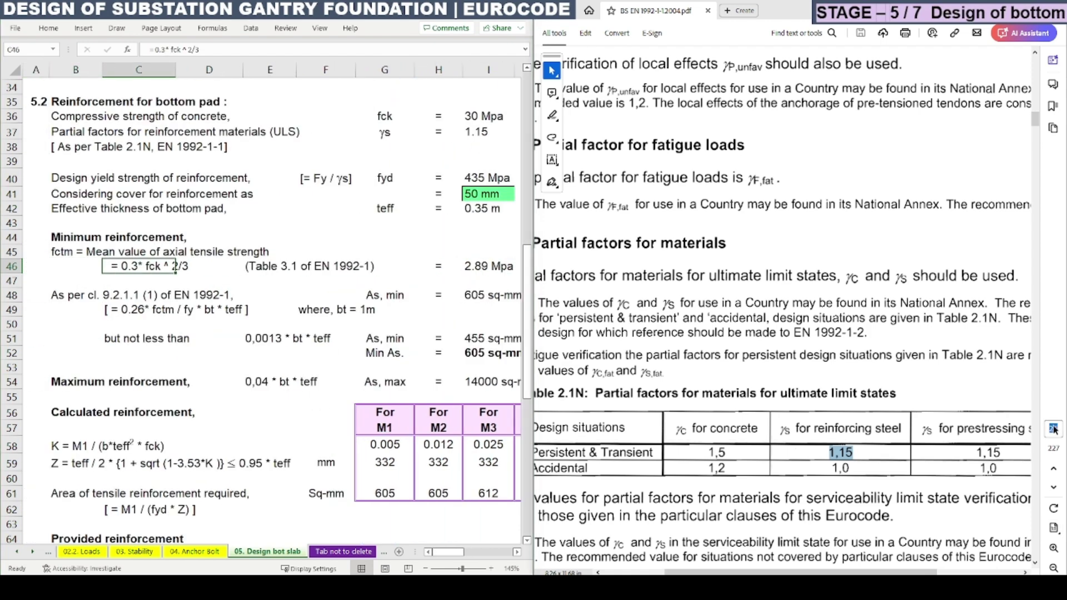
{"action": "type", "text": "31"}
{"action": "key", "text": "Return"}
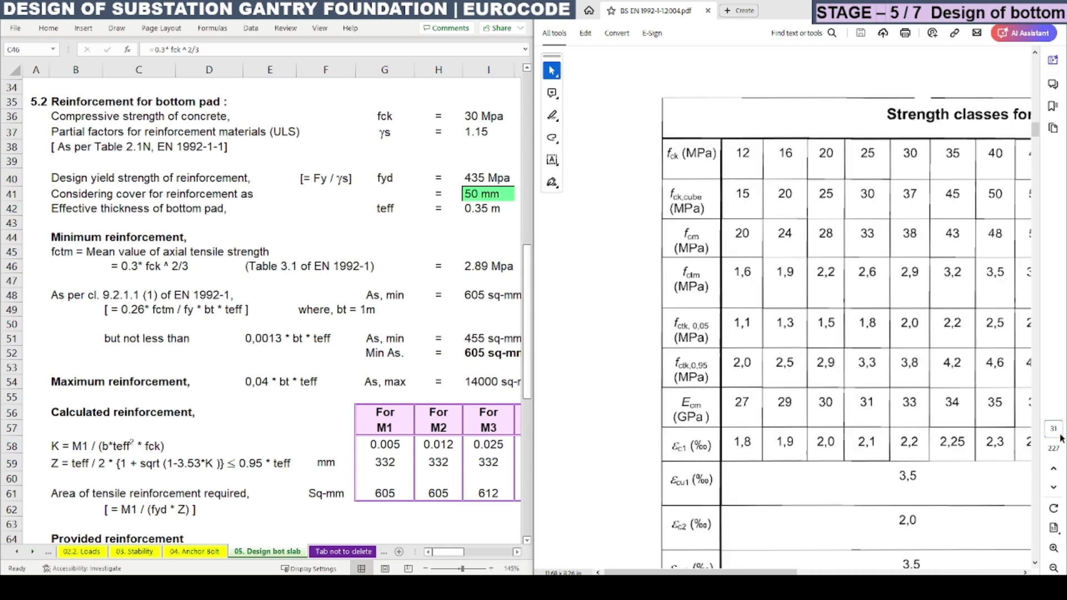
{"action": "scroll", "coordinate": [976, 456], "scroll_direction": "down", "scroll_amount": 5}
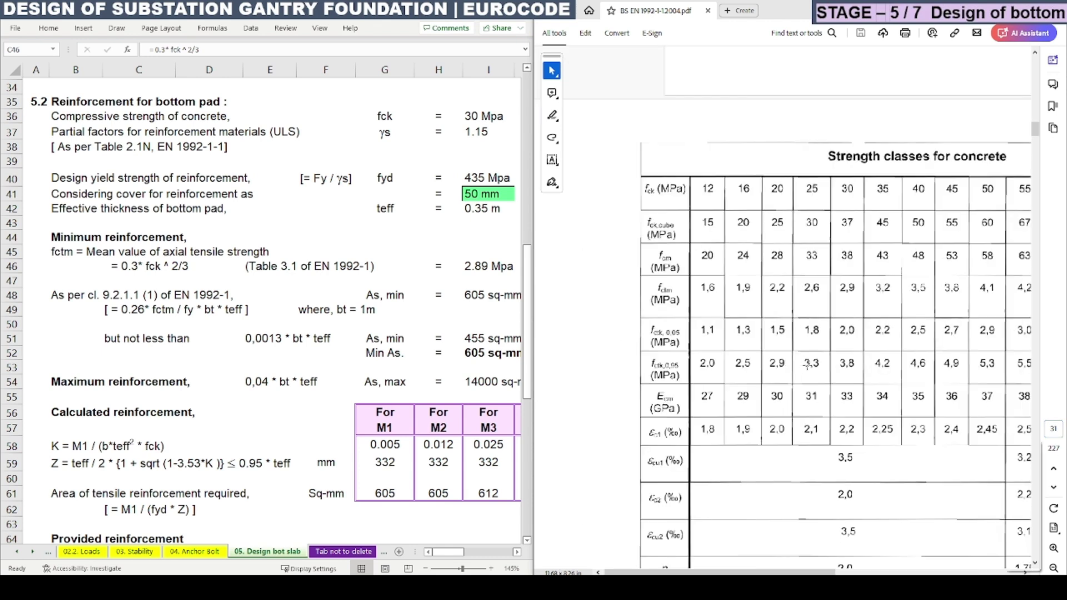
{"action": "scroll", "coordinate": [783, 310], "scroll_direction": "down", "scroll_amount": 2}
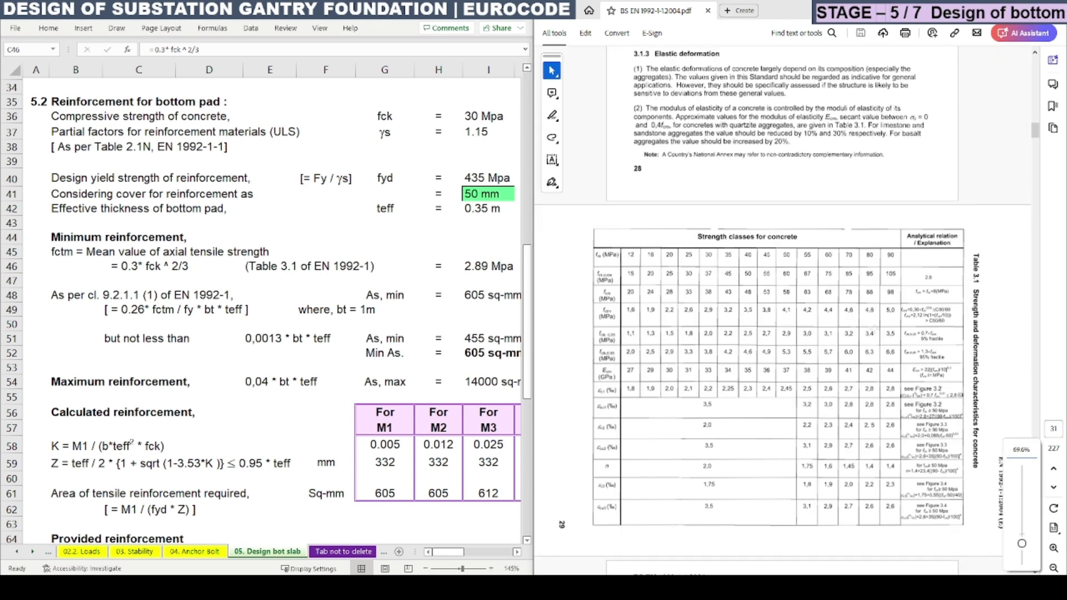
Step: Examine the minimum reinforcement expression in row 49 and its lower limit in row 51
{"action": "left_click", "coordinate": [135, 310]}
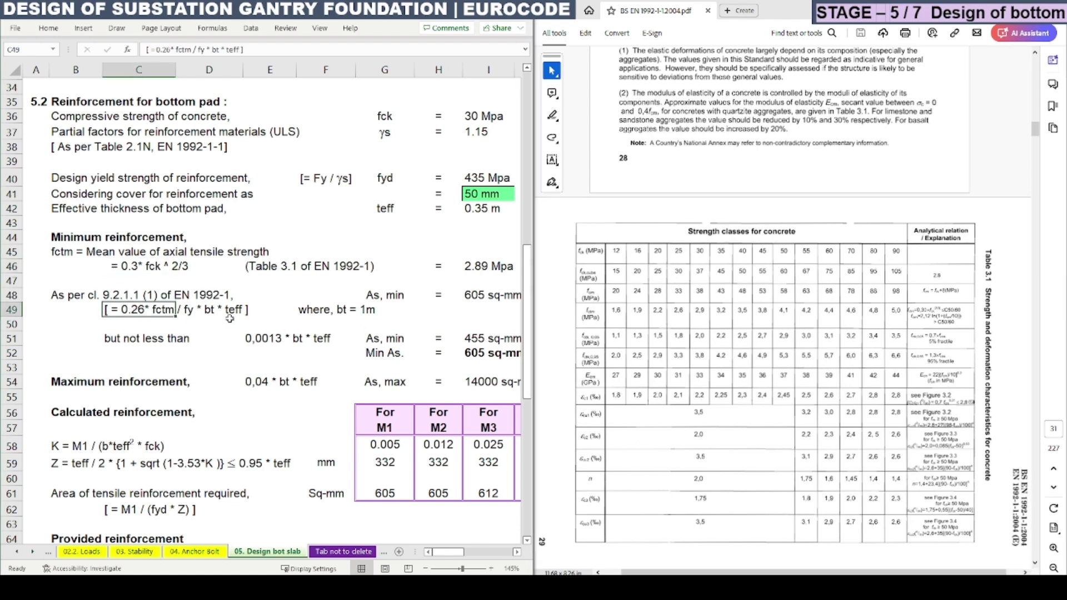
{"action": "left_click", "coordinate": [193, 335]}
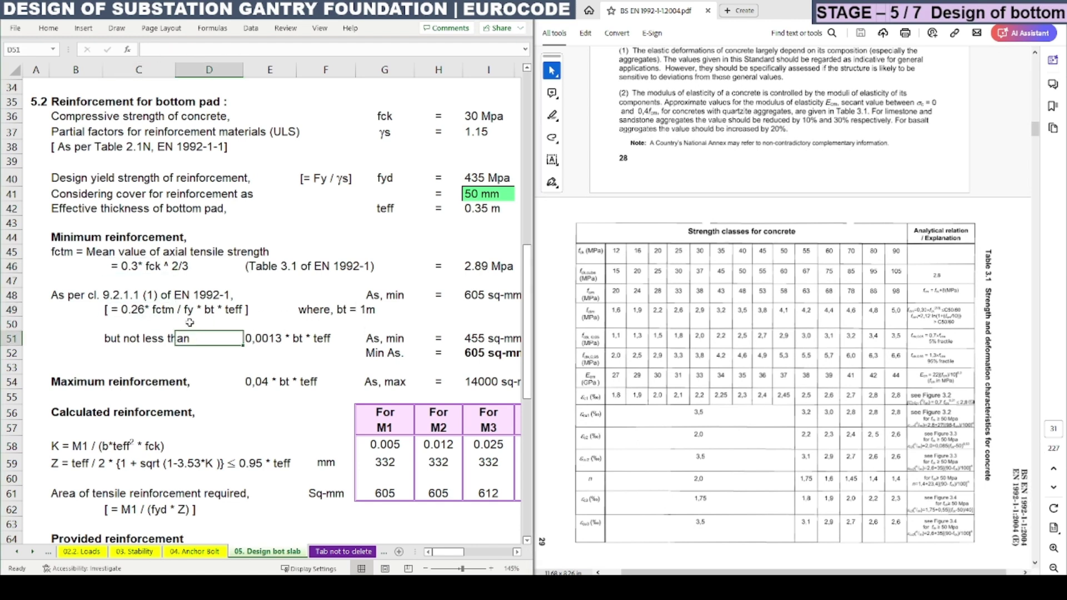
{"action": "left_click", "coordinate": [190, 298]}
{"action": "key", "text": "Right"}
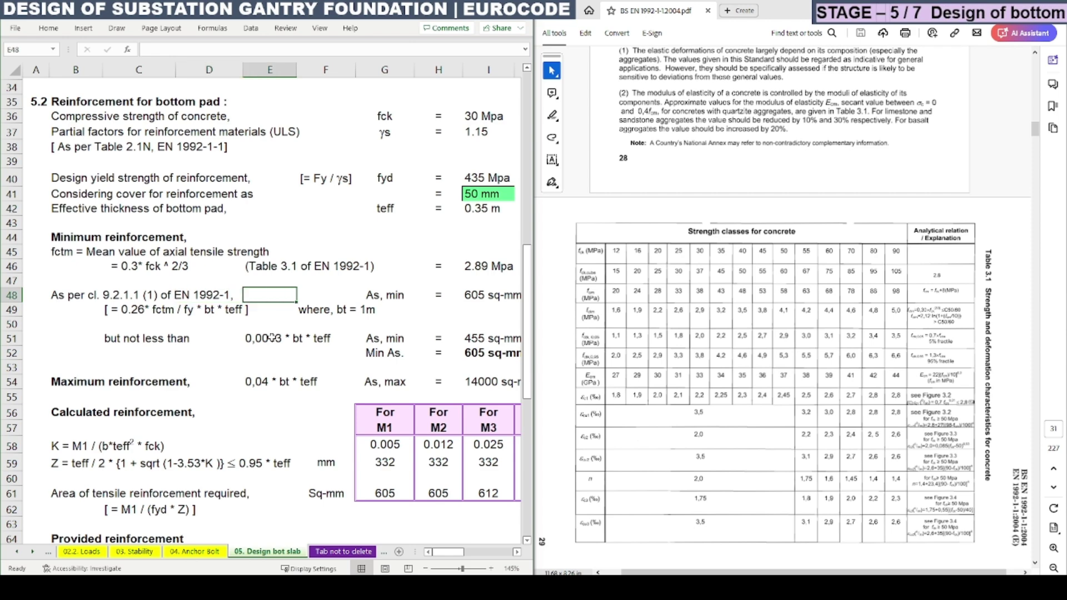
{"action": "key", "text": "Down"}
{"action": "key", "text": "Right"}
{"action": "key", "text": "Right"}
{"action": "key", "text": "Right"}
{"action": "key", "text": "Right"}
{"action": "key", "text": "Right"}
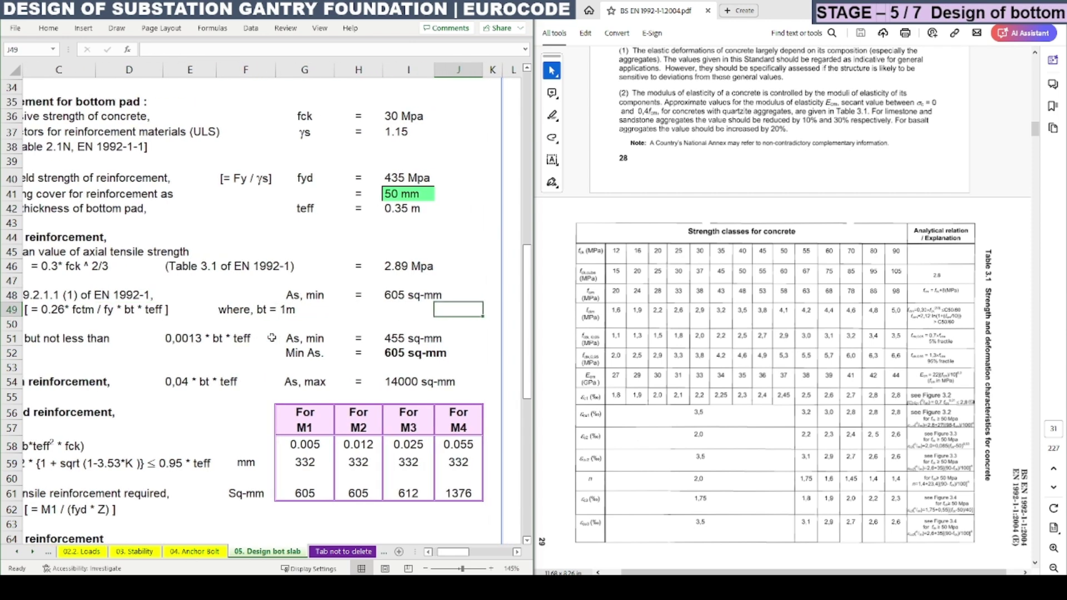
{"action": "key", "text": "Left"}
{"action": "key", "text": "Up"}
{"action": "key", "text": "Up"}
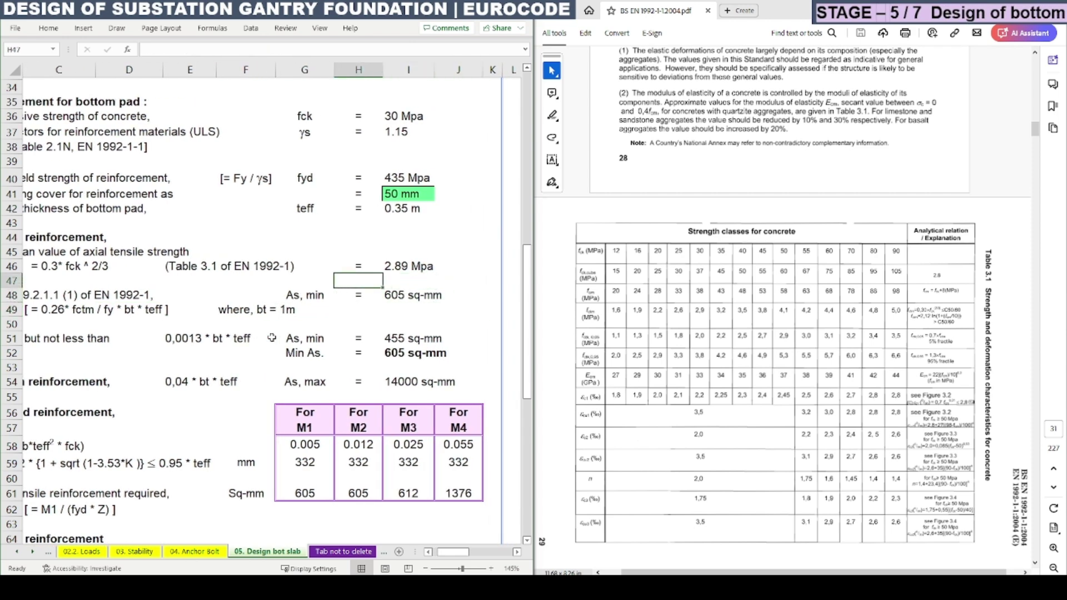
Step: Review the fctm definition in B45 and its 0.3* fck ^ 2/3 expression in C46
{"action": "key", "text": "Left"}
{"action": "key", "text": "Left"}
{"action": "key", "text": "Left"}
{"action": "key", "text": "Left"}
{"action": "key", "text": "Left"}
{"action": "key", "text": "Left"}
{"action": "key", "text": "Up"}
{"action": "key", "text": "Up"}
{"action": "key", "text": "F2"}
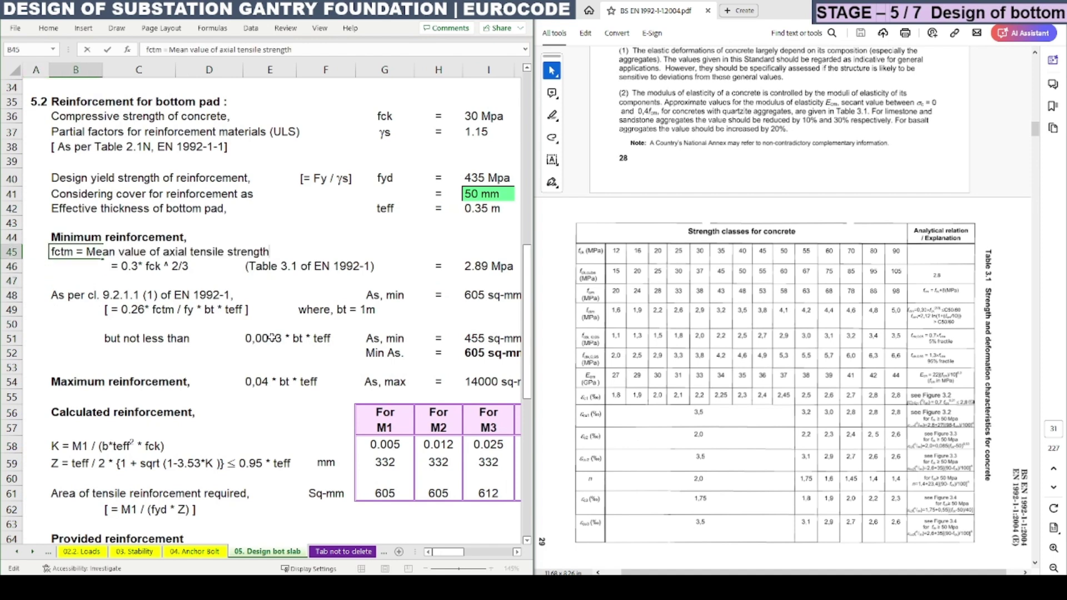
{"action": "key", "text": "Return"}
{"action": "key", "text": "Right"}
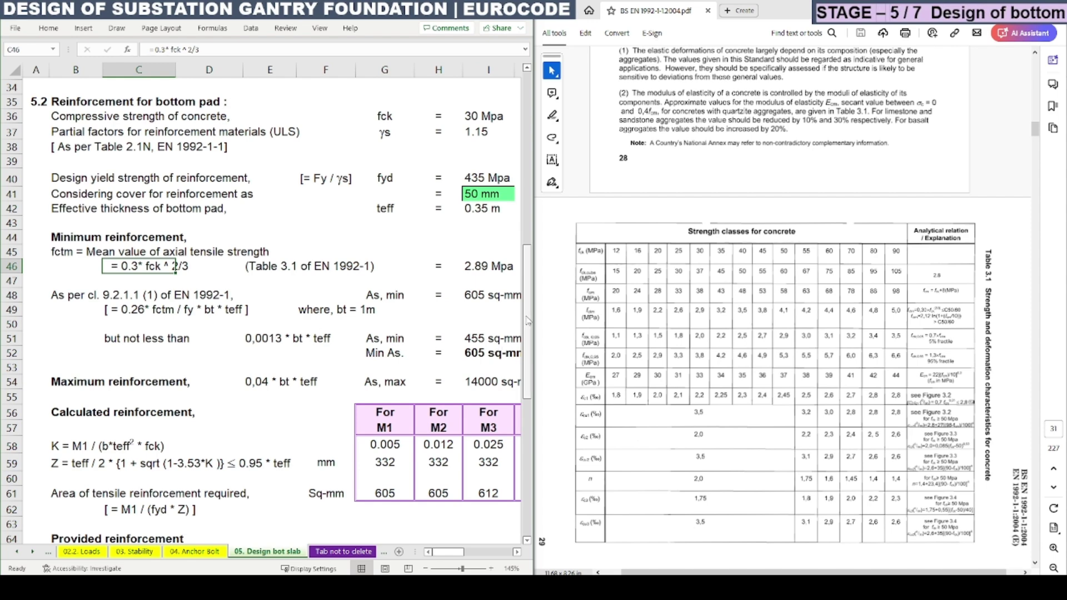
Step: Select the fctm=0,30×fck expression in the Analytical relation column of Table 3.1
{"action": "left_click", "coordinate": [934, 302]}
{"action": "scroll", "coordinate": [933, 302], "scroll_direction": "up", "scroll_amount": 3}
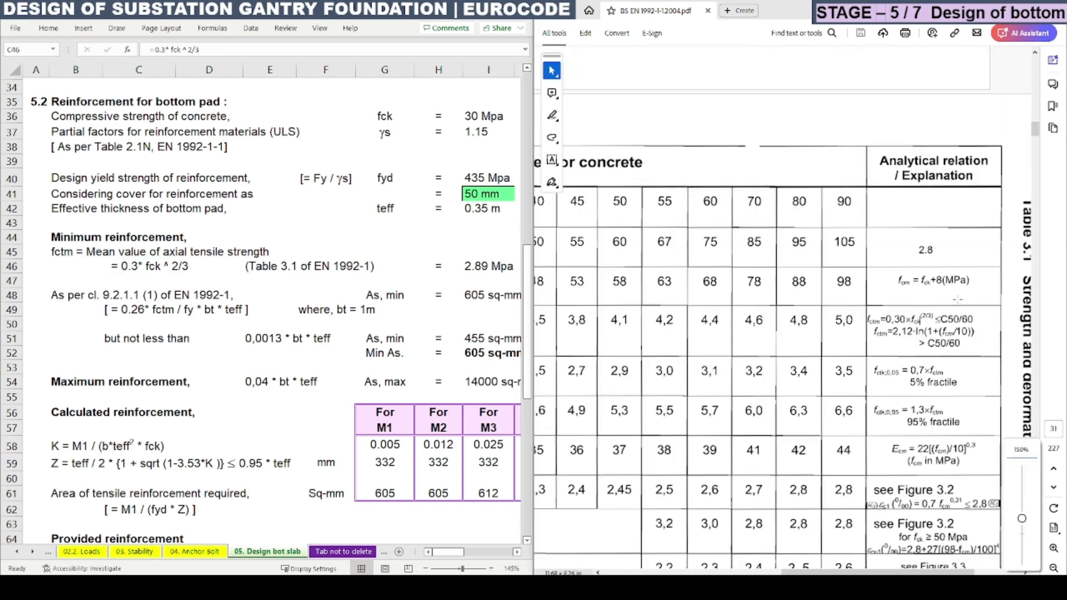
{"action": "left_click_drag", "start_coordinate": [870, 321], "coordinate": [983, 334]}
{"action": "scroll", "coordinate": [983, 334], "scroll_direction": "up", "scroll_amount": 3}
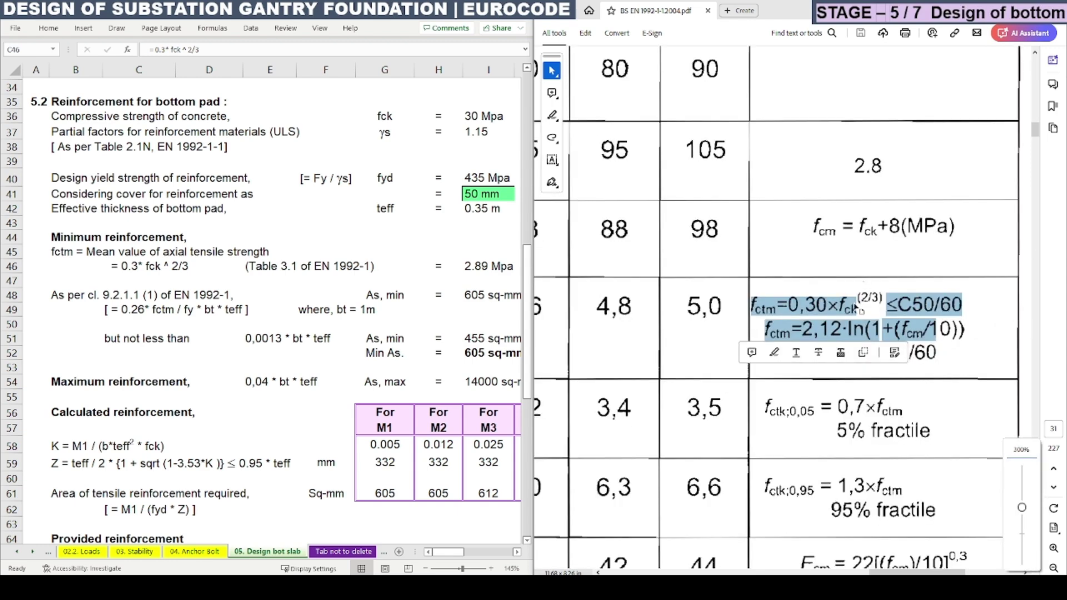
{"action": "left_click", "coordinate": [859, 308]}
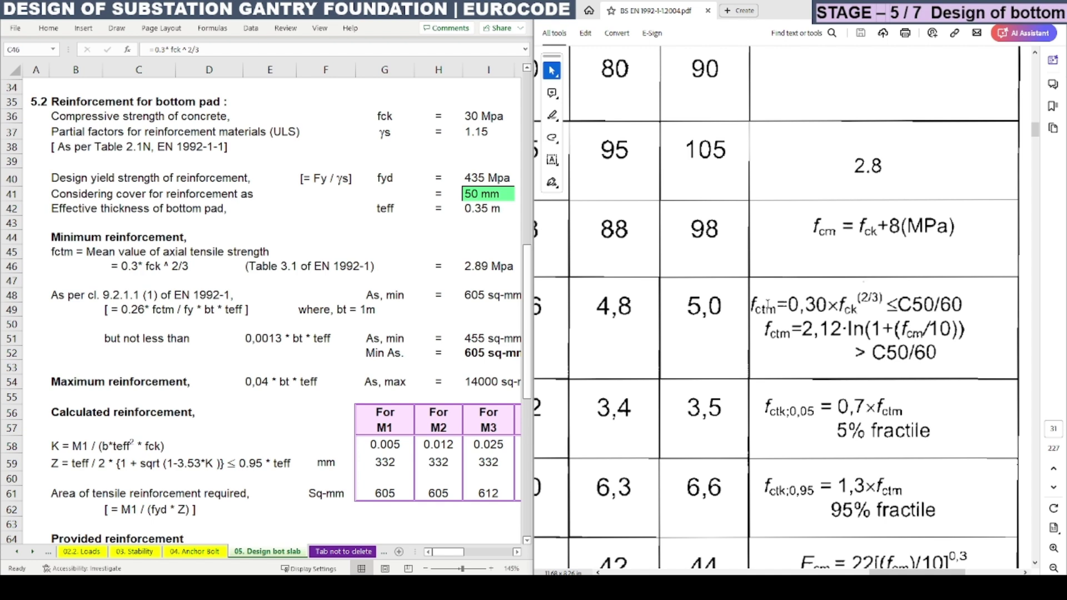
{"action": "left_click_drag", "start_coordinate": [751, 304], "coordinate": [856, 308]}
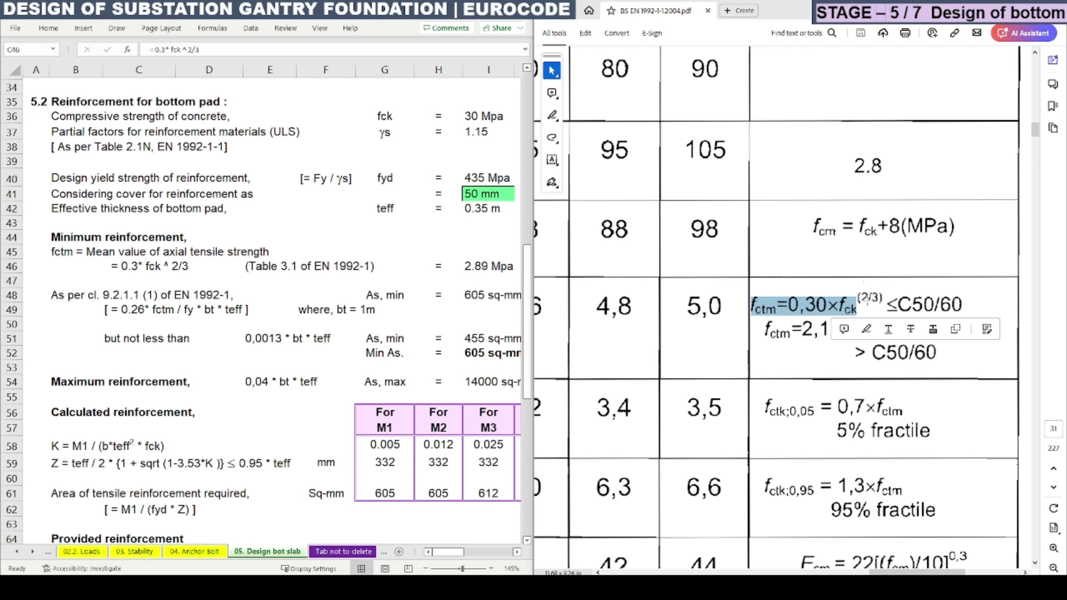
Step: Check the ROUNDDOWN formula in I46 against the fctm expression of Table 3.1
{"action": "left_click", "coordinate": [265, 268]}
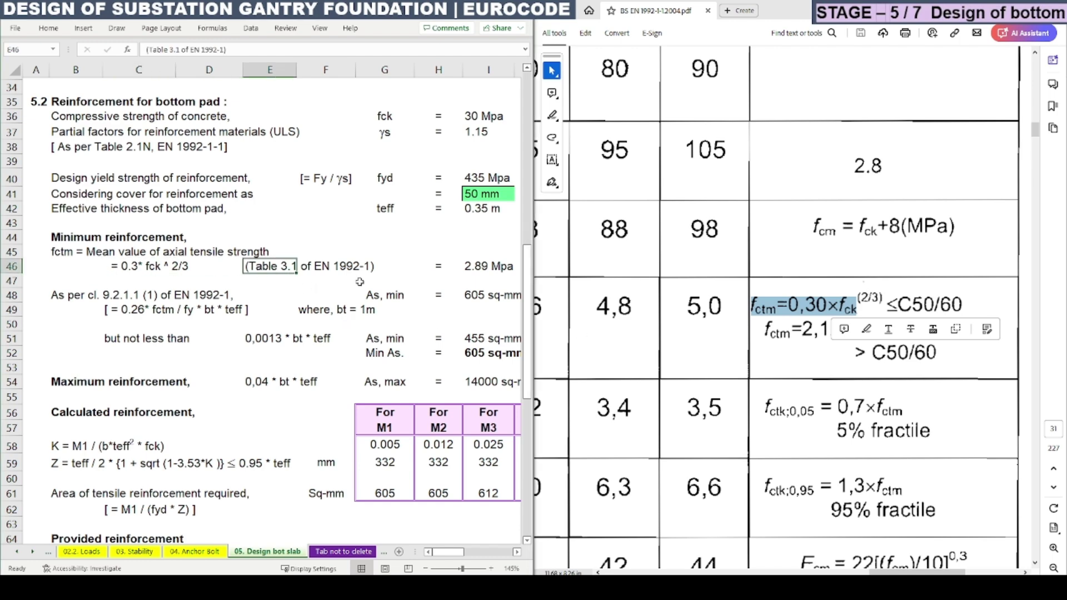
{"action": "key", "text": "Right"}
{"action": "key", "text": "Right"}
{"action": "key", "text": "Right"}
{"action": "key", "text": "Right"}
{"action": "key", "text": "F2"}
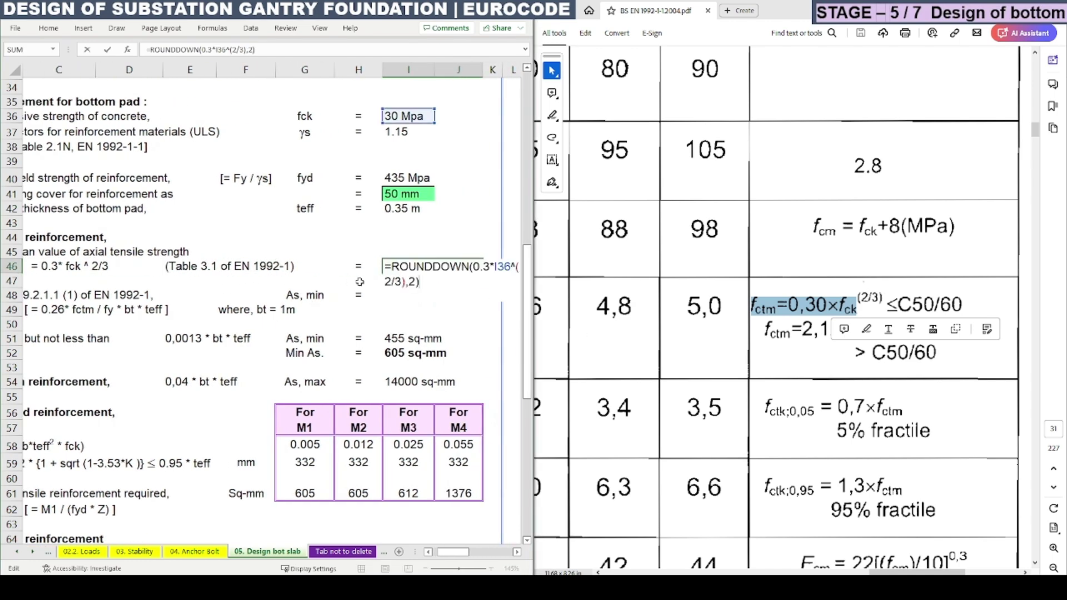
{"action": "key", "text": "Escape"}
{"action": "key", "text": "F2"}
{"action": "key", "text": "Escape"}
{"action": "key", "text": "Left"}
{"action": "key", "text": "Left"}
{"action": "key", "text": "Left"}
{"action": "key", "text": "Left"}
{"action": "key", "text": "Left"}
{"action": "key", "text": "Left"}
{"action": "key", "text": "Left"}
{"action": "key", "text": "Left"}
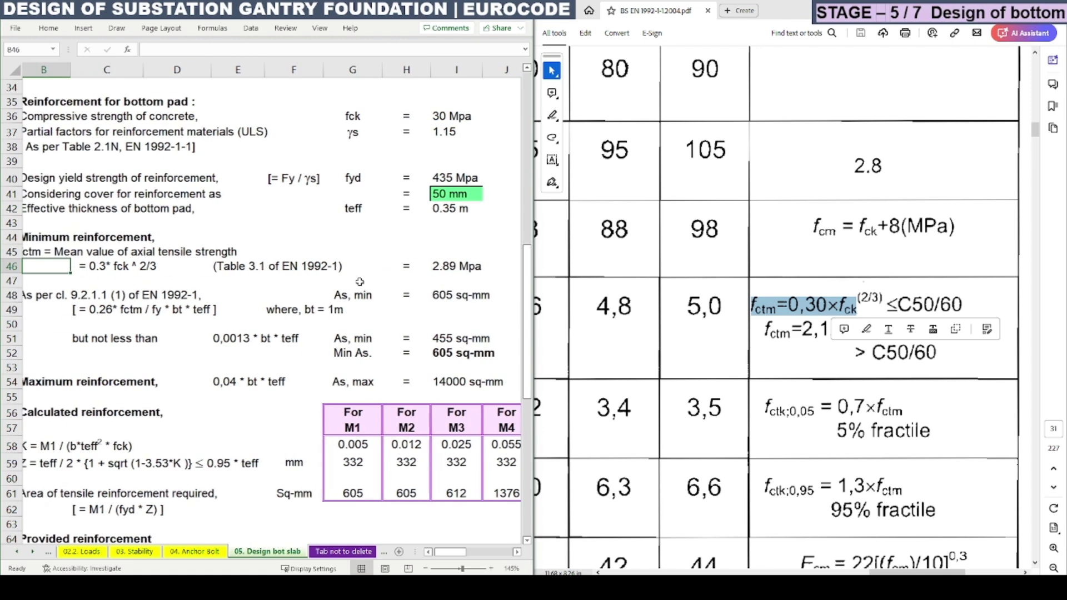
Step: Correct the clause reference in B48 to read As per cl. 9.2.1.1 (1) of EN 1992-1-1
{"action": "key", "text": "Right"}
{"action": "key", "text": "Down"}
{"action": "key", "text": "Down"}
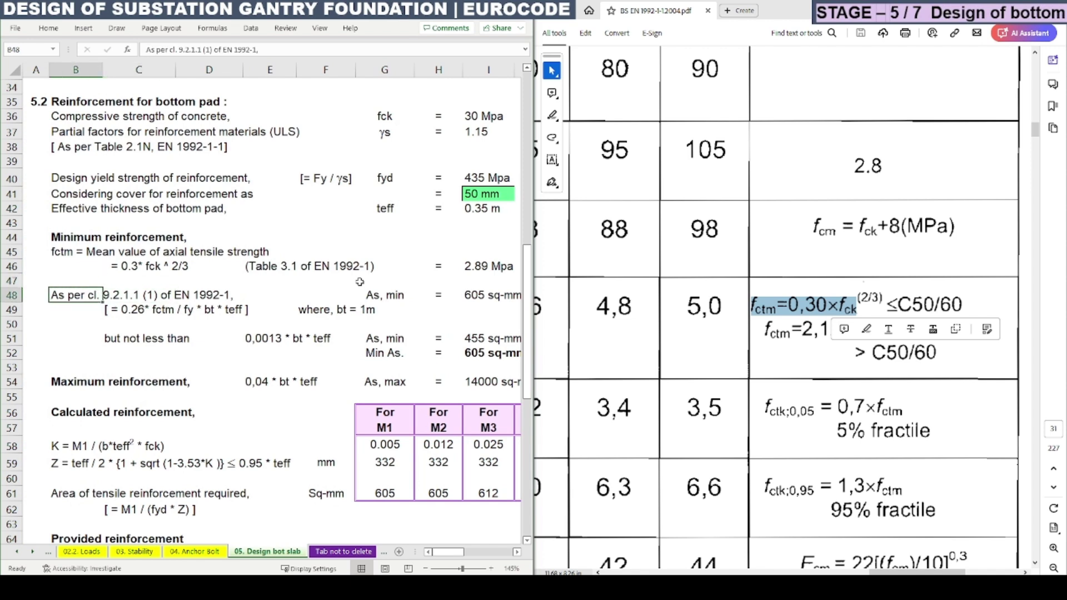
{"action": "key", "text": "Right"}
{"action": "key", "text": "Right"}
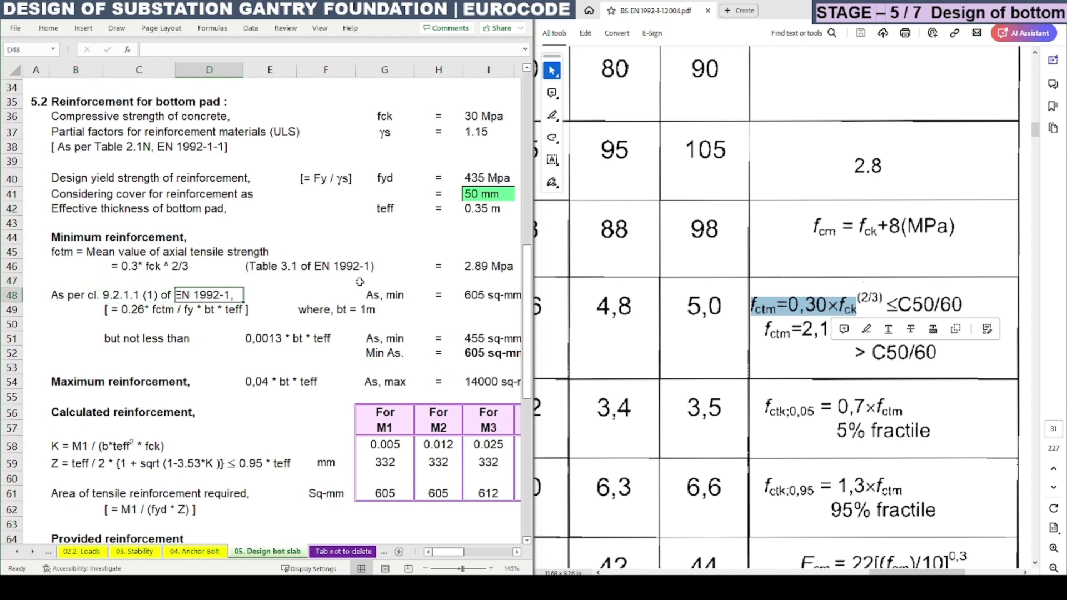
{"action": "key", "text": "Right"}
{"action": "key", "text": "Right"}
{"action": "key", "text": "Right"}
{"action": "key", "text": "Left"}
{"action": "key", "text": "Left"}
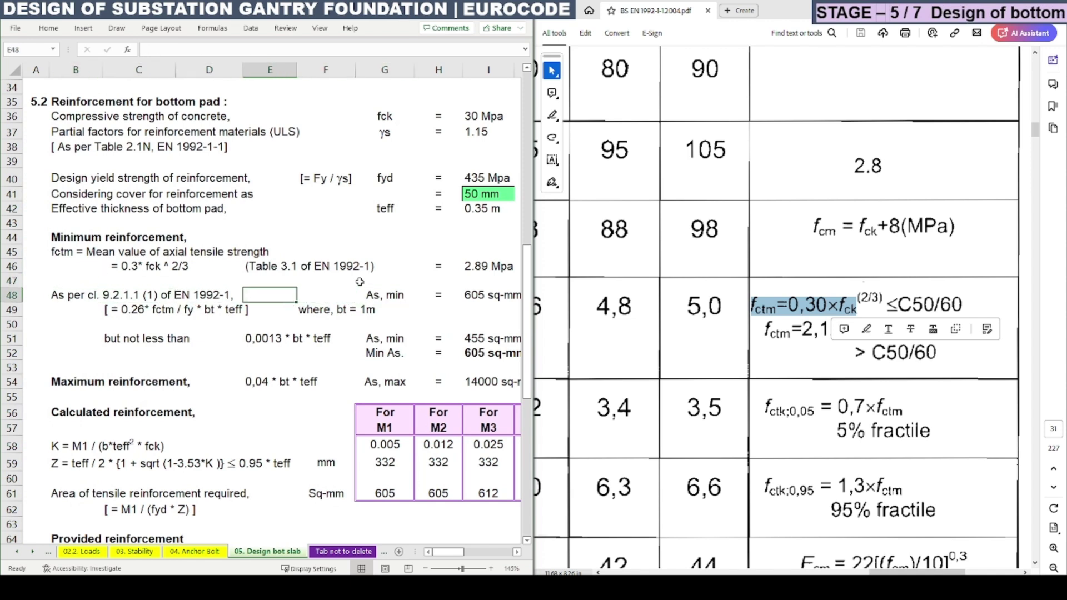
{"action": "key", "text": "Left"}
{"action": "key", "text": "Left"}
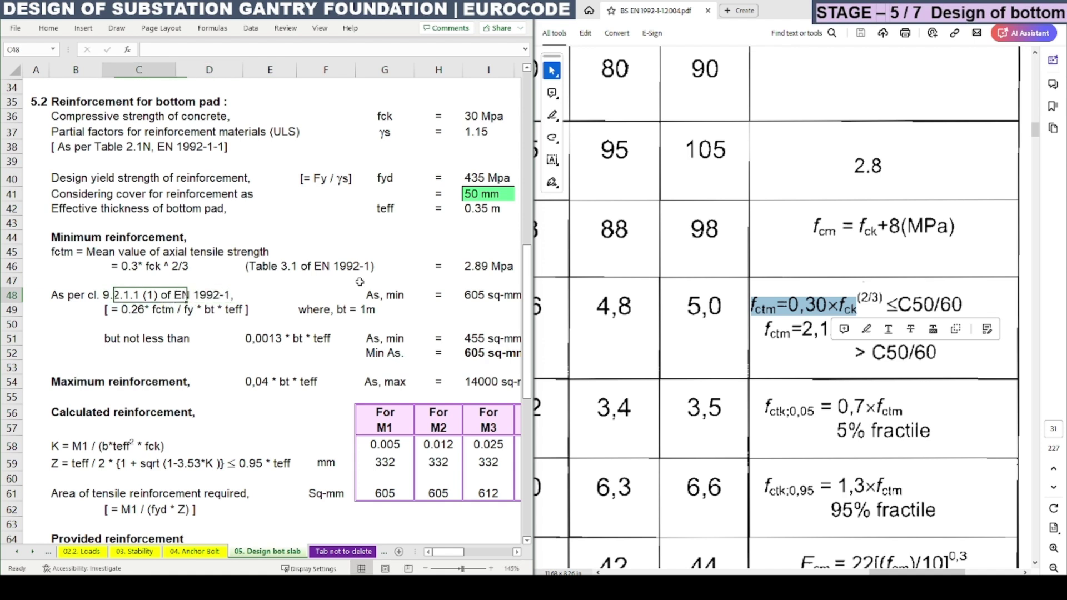
{"action": "key", "text": "Left"}
{"action": "key", "text": "F2"}
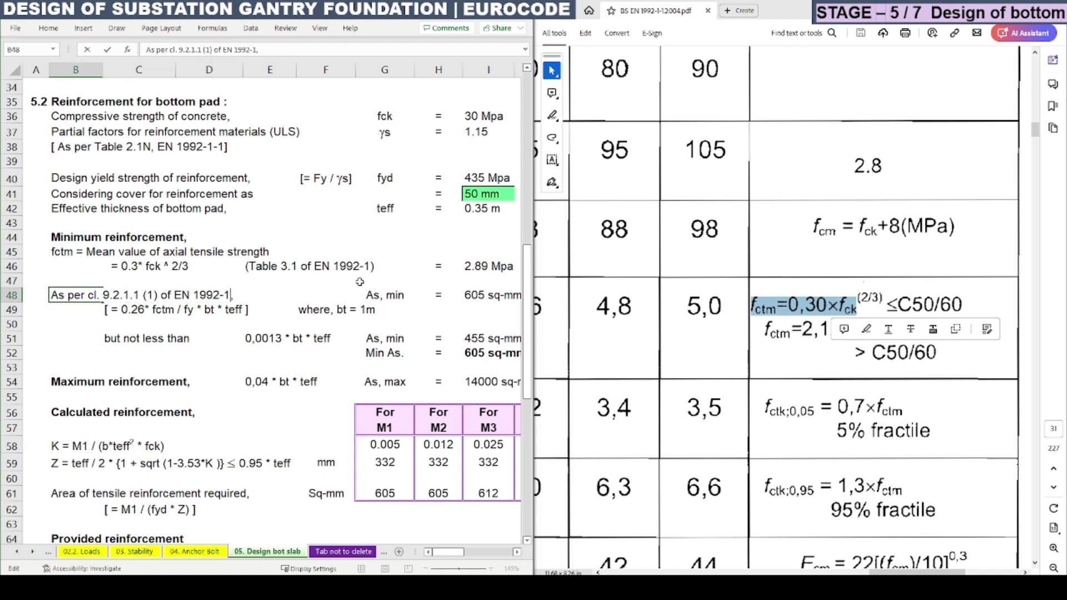
{"action": "type", "text": "-1"}
{"action": "key", "text": "Return"}
Step: Look up the code page reference noted beside the As, min clause in row 48
{"action": "key", "text": "Right"}
{"action": "key", "text": "Right"}
{"action": "key", "text": "Right"}
{"action": "key", "text": "Right"}
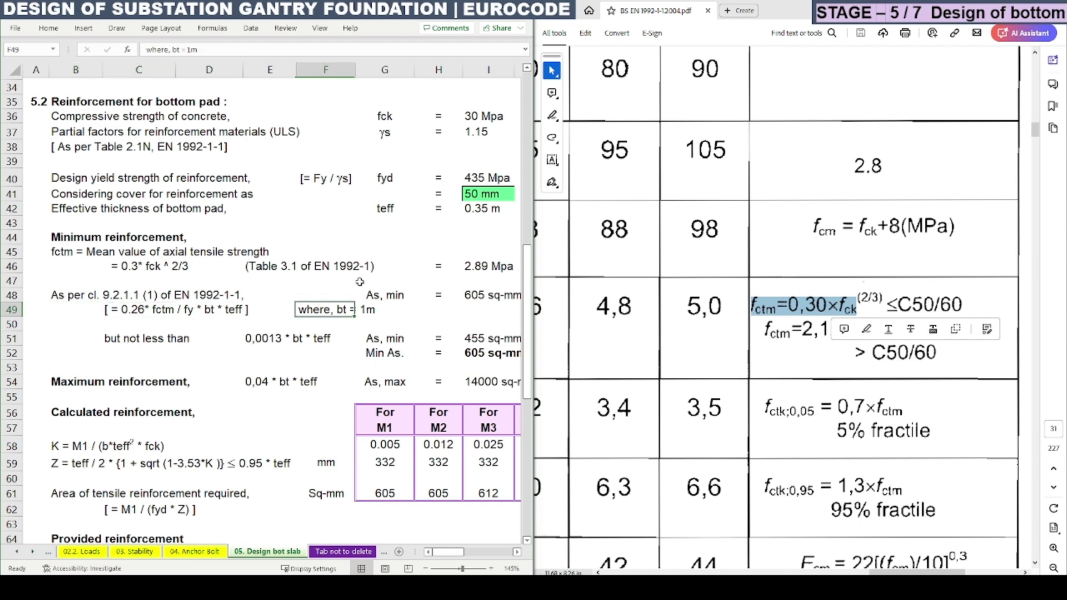
{"action": "key", "text": "Right"}
{"action": "key", "text": "Right"}
{"action": "key", "text": "Right"}
{"action": "key", "text": "Right"}
{"action": "key", "text": "Right"}
{"action": "key", "text": "Right"}
{"action": "key", "text": "Right"}
{"action": "key", "text": "Right"}
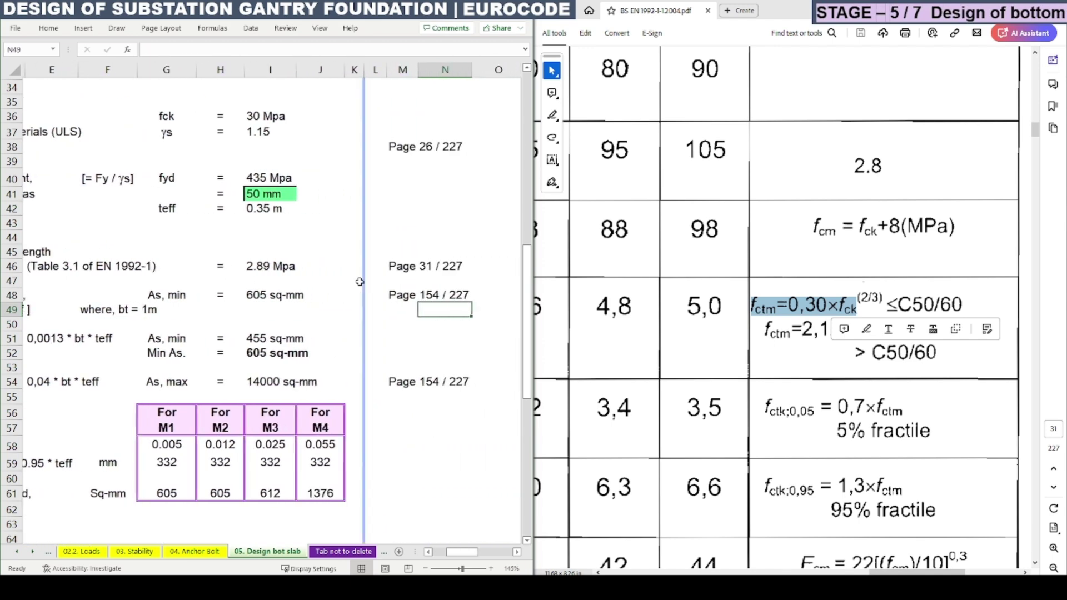
Step: Return to the clause text in B48 and go to page 154 of BS EN 1992-1-1
{"action": "key", "text": "Up"}
{"action": "key", "text": "Left"}
{"action": "key", "text": "Left"}
{"action": "key", "text": "Left"}
{"action": "key", "text": "Left"}
{"action": "key", "text": "Left"}
{"action": "key", "text": "Left"}
{"action": "key", "text": "Left"}
{"action": "key", "text": "Left"}
{"action": "key", "text": "Left"}
{"action": "key", "text": "Left"}
{"action": "key", "text": "Left"}
{"action": "key", "text": "Left"}
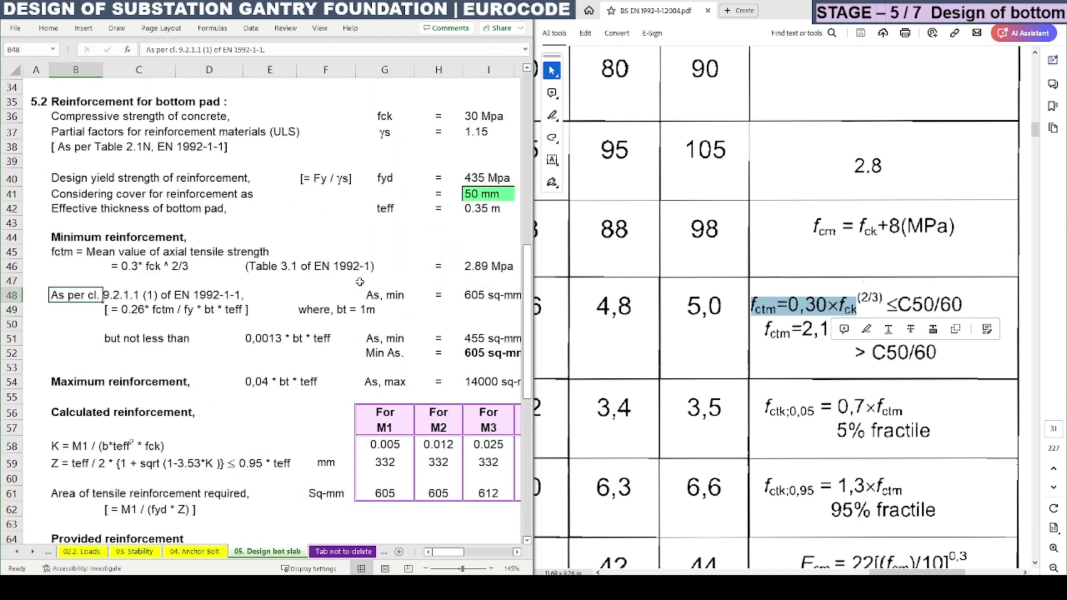
{"action": "left_click", "coordinate": [1052, 430]}
{"action": "type", "text": "1"}
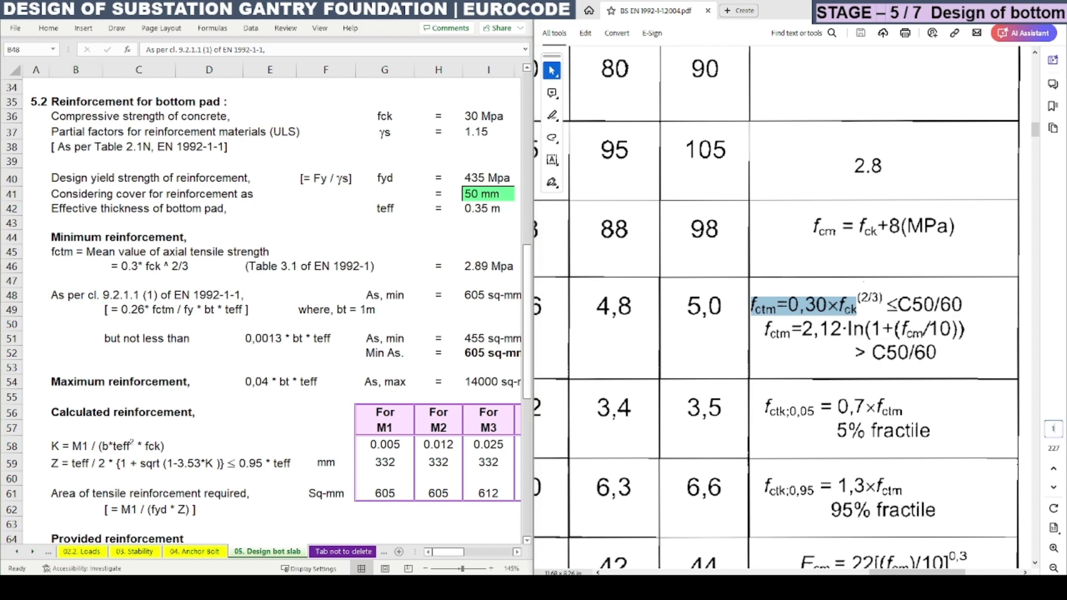
{"action": "key", "text": "Return"}
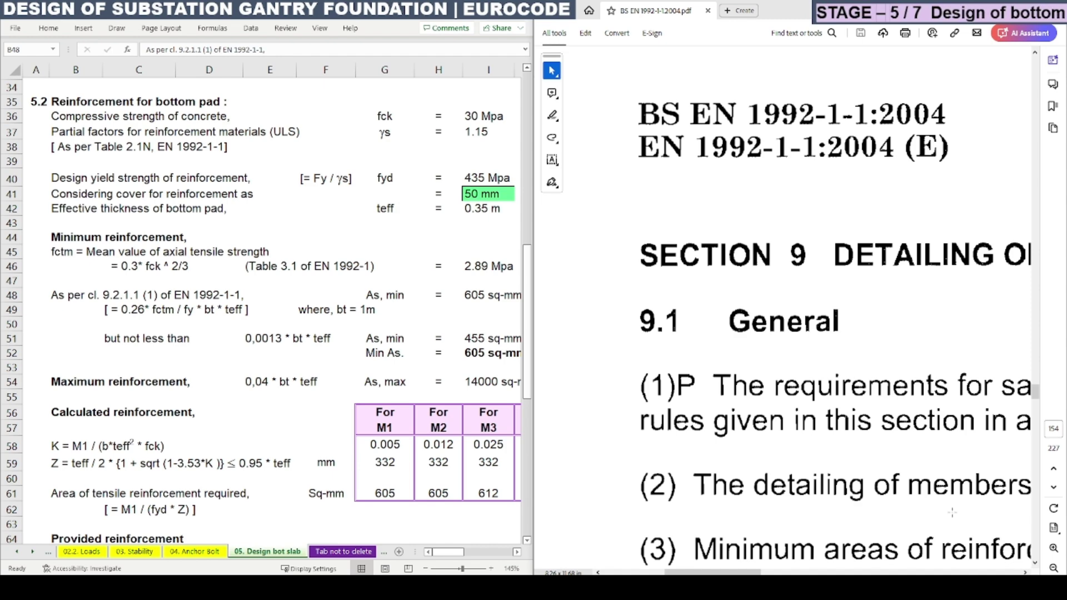
Step: Find the As,min expression in Note 2 of clause 9.2.1.1 and show it enlarged
{"action": "scroll", "coordinate": [763, 300], "scroll_direction": "down", "scroll_amount": 4, "text": "ctrl"}
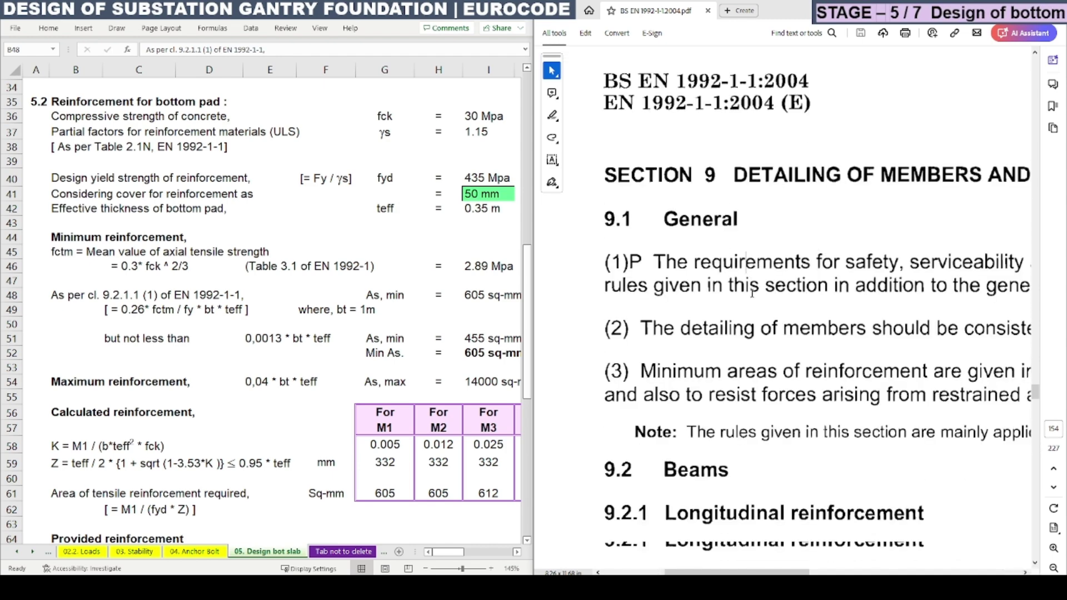
{"action": "scroll", "coordinate": [762, 307], "scroll_direction": "down", "scroll_amount": 3}
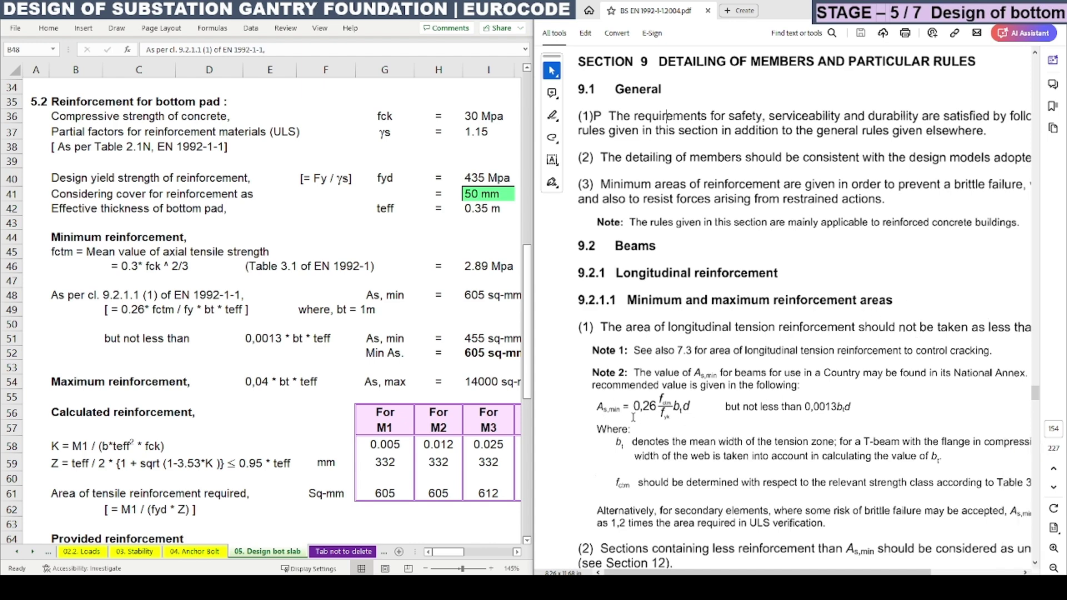
{"action": "scroll", "coordinate": [633, 416], "scroll_direction": "up", "scroll_amount": 5, "text": "ctrl"}
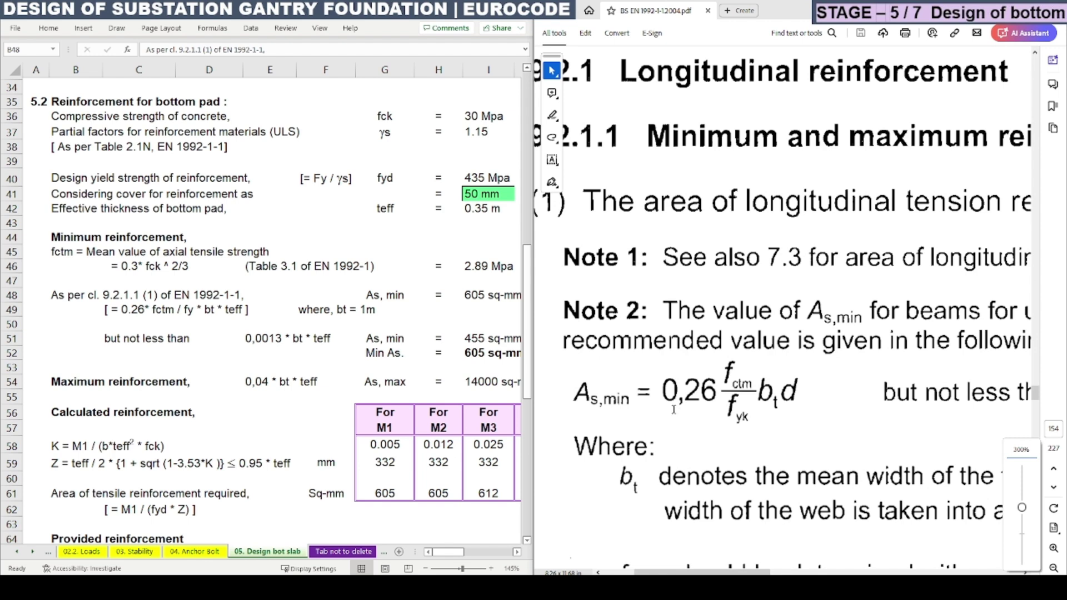
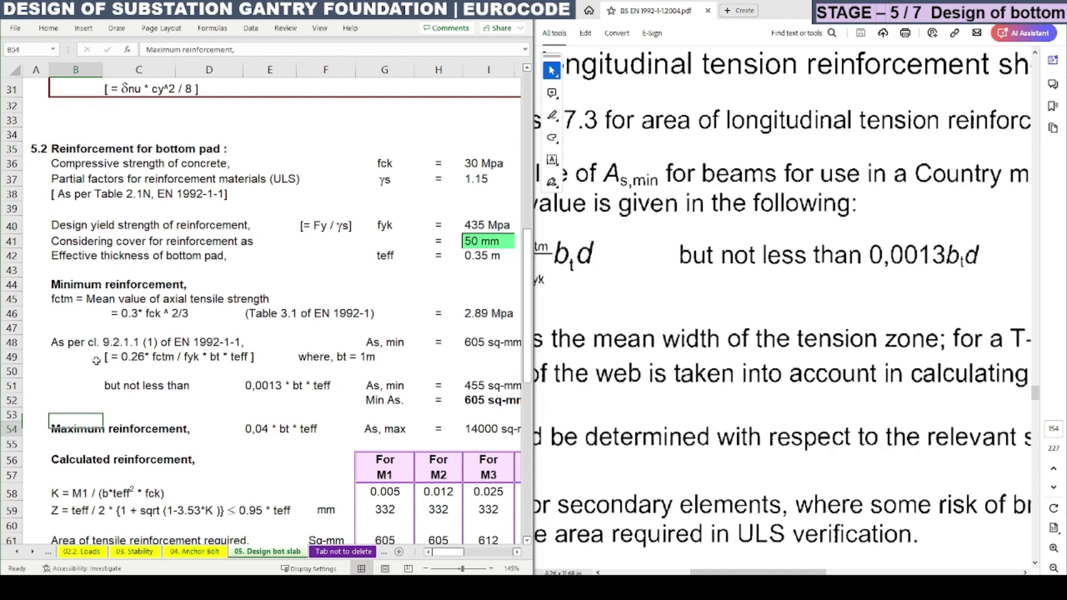
Step: Check the governing minimum reinforcement formula in I52
{"action": "key", "text": "Right"}
{"action": "key", "text": "Up"}
{"action": "key", "text": "Up"}
{"action": "key", "text": "Right"}
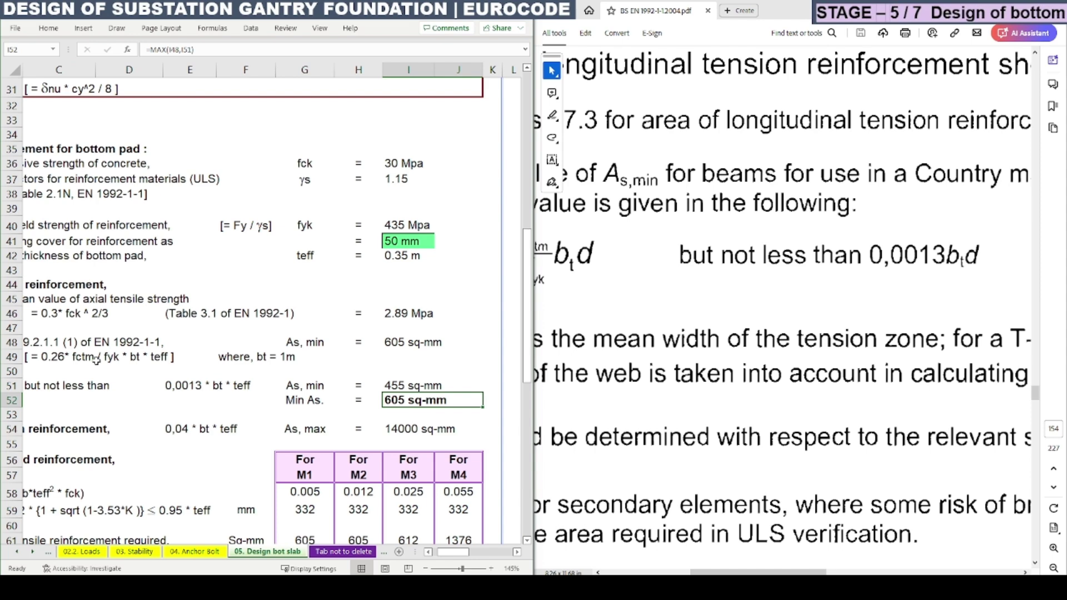
Step: Go through the maximum reinforcement entries in row 54, from the heading to the As, max label, and return to the row's start
{"action": "key", "text": "Left"}
{"action": "key", "text": "Left"}
{"action": "key", "text": "Left"}
{"action": "key", "text": "Left"}
{"action": "key", "text": "Left"}
{"action": "key", "text": "Left"}
{"action": "key", "text": "Left"}
{"action": "key", "text": "Down"}
{"action": "key", "text": "Down"}
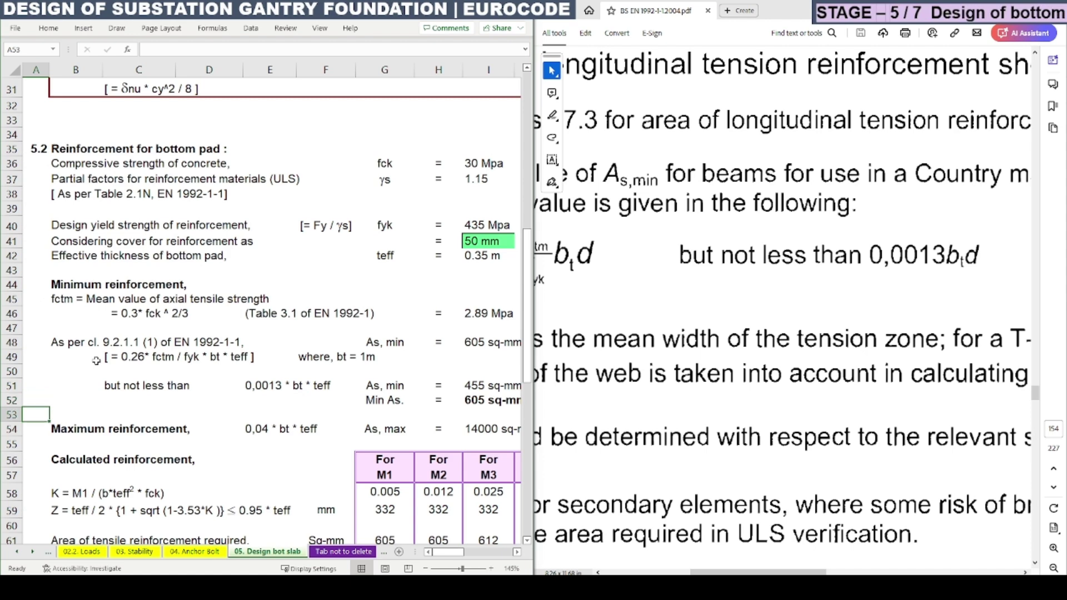
{"action": "key", "text": "Right"}
{"action": "key", "text": "Right"}
{"action": "key", "text": "Right"}
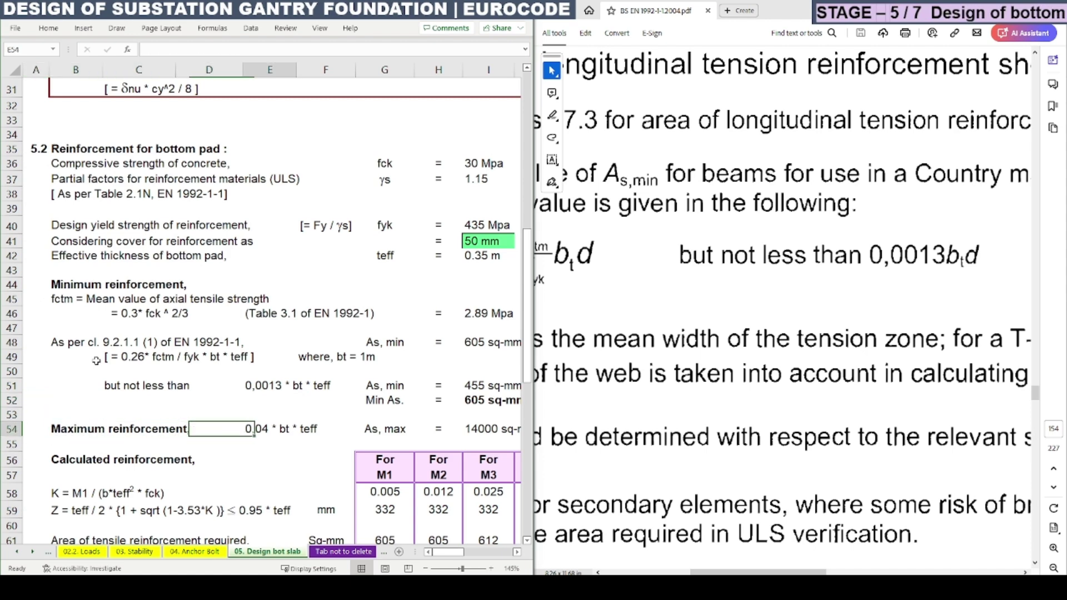
{"action": "key", "text": "Right"}
{"action": "key", "text": "Right"}
{"action": "key", "text": "Right"}
{"action": "key", "text": "Right"}
{"action": "key", "text": "Right"}
{"action": "key", "text": "Right"}
{"action": "key", "text": "Right"}
{"action": "key", "text": "Right"}
{"action": "key", "text": "Right"}
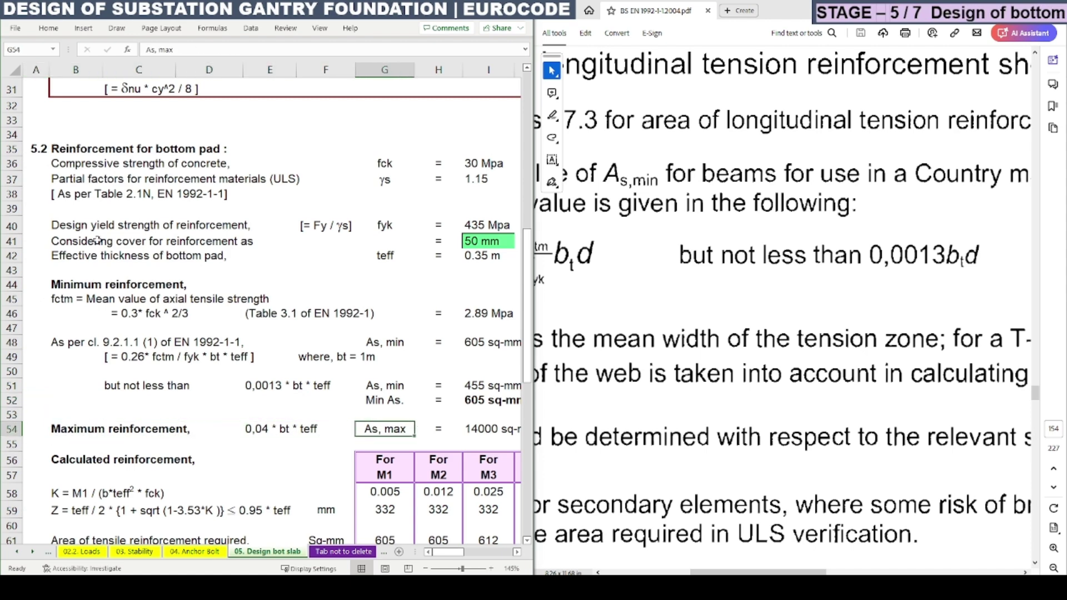
{"action": "key", "text": "Left"}
{"action": "key", "text": "Left"}
{"action": "key", "text": "Left"}
{"action": "key", "text": "Left"}
{"action": "key", "text": "Left"}
{"action": "key", "text": "Left"}
{"action": "key", "text": "Left"}
{"action": "key", "text": "Left"}
{"action": "key", "text": "Left"}
{"action": "key", "text": "Left"}
{"action": "key", "text": "Left"}
{"action": "key", "text": "Left"}
{"action": "key", "text": "Left"}
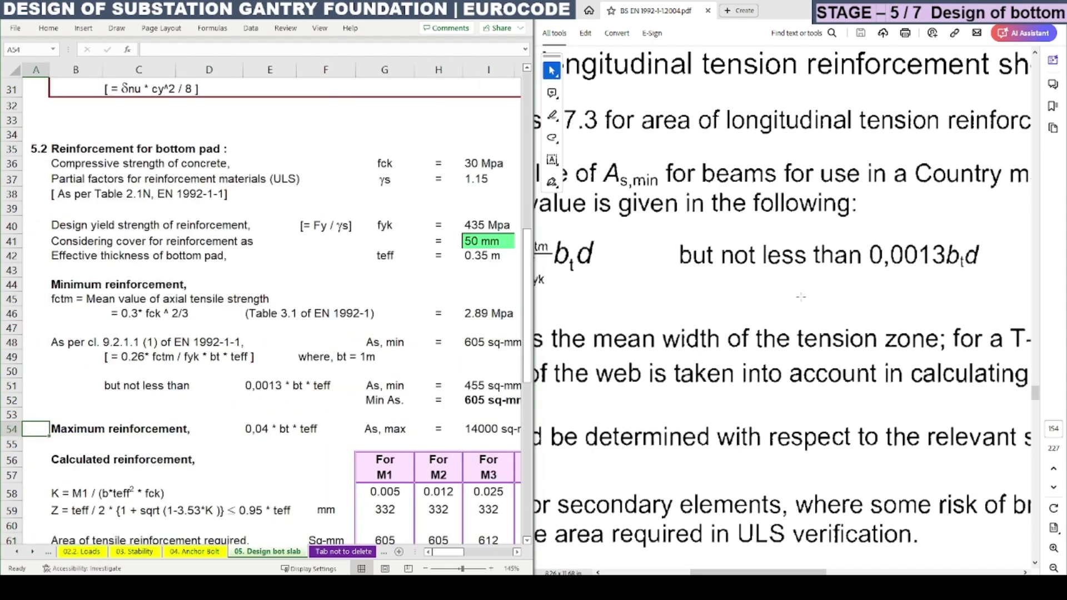
Step: Find the As,max note under clause 9.2.1.1 (3) in BS EN 1992-1-1 and select its recommended value 0,04Ac
{"action": "scroll", "coordinate": [775, 338], "scroll_direction": "down", "scroll_amount": 5}
{"action": "left_click", "coordinate": [764, 355]}
{"action": "scroll", "coordinate": [762, 367], "scroll_direction": "down", "scroll_amount": 5}
{"action": "scroll", "coordinate": [662, 468], "scroll_direction": "up", "scroll_amount": 2}
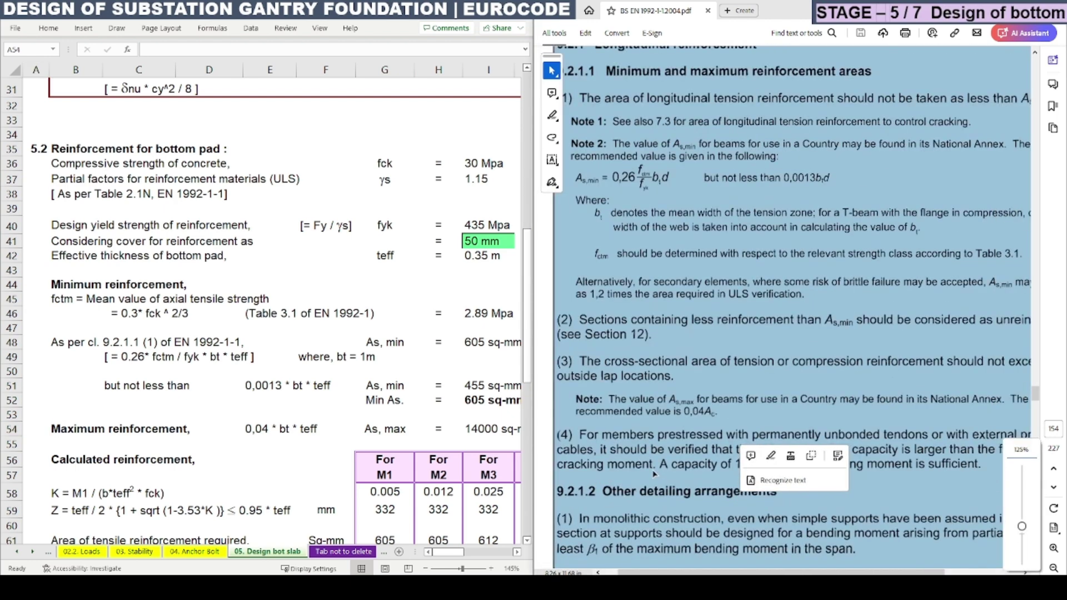
{"action": "left_click", "coordinate": [713, 407]}
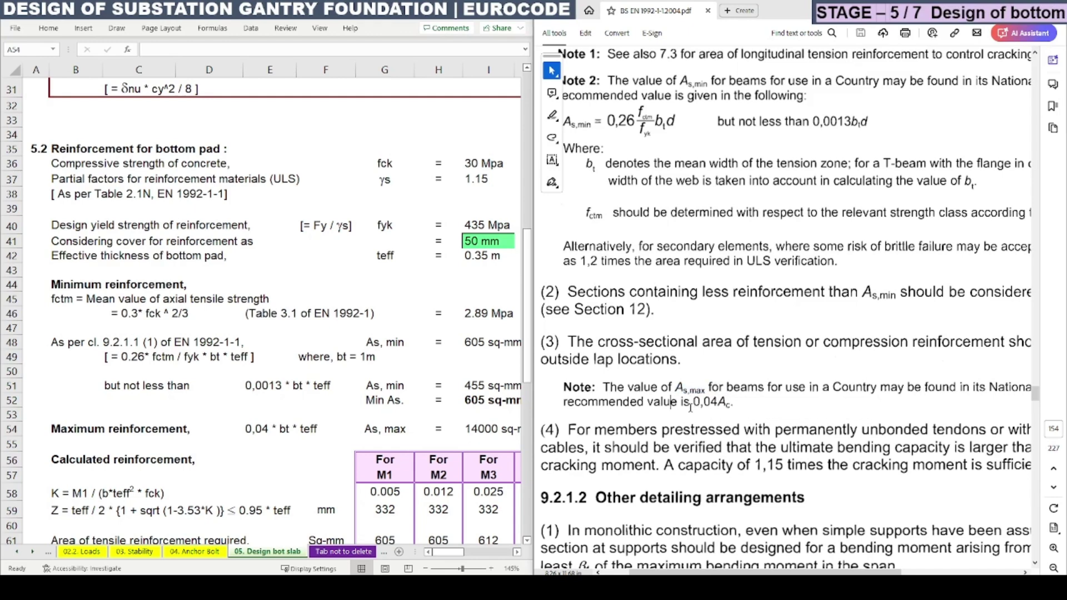
{"action": "left_click_drag", "start_coordinate": [739, 404], "coordinate": [694, 405]}
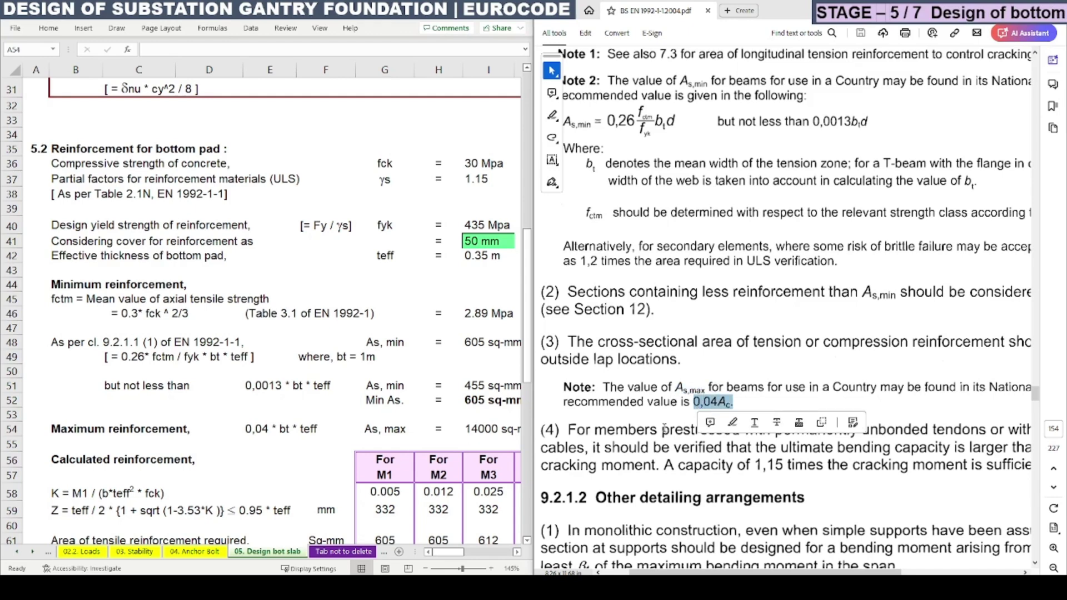
Step: Compare the maximum reinforcement expression in E54 with the As, max formula in I54 and its cell references
{"action": "left_click", "coordinate": [286, 431]}
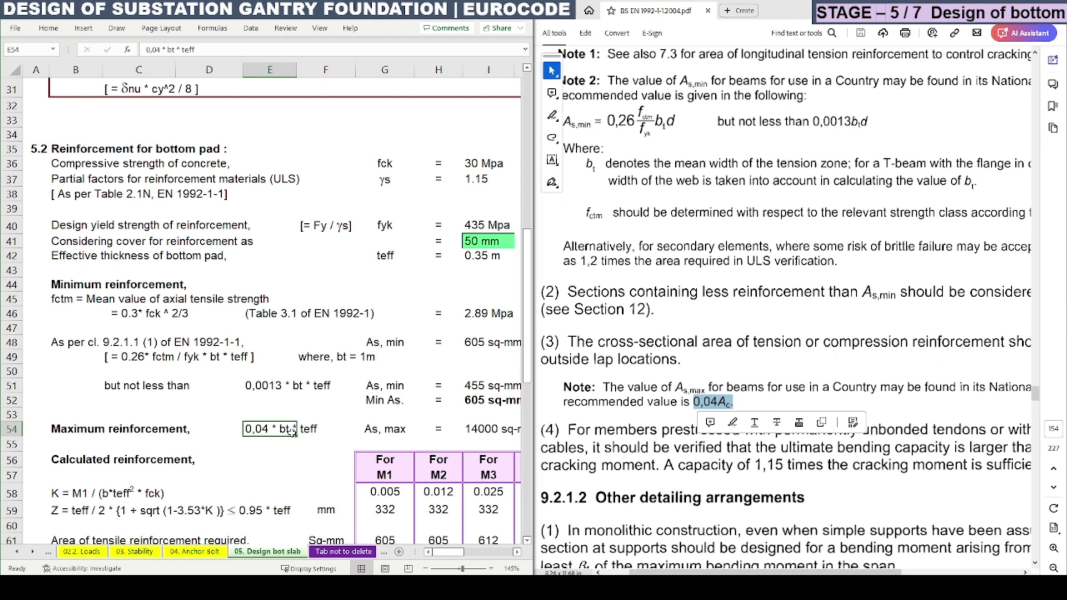
{"action": "key", "text": "Right"}
{"action": "key", "text": "Right"}
{"action": "key", "text": "Right"}
{"action": "key", "text": "Right"}
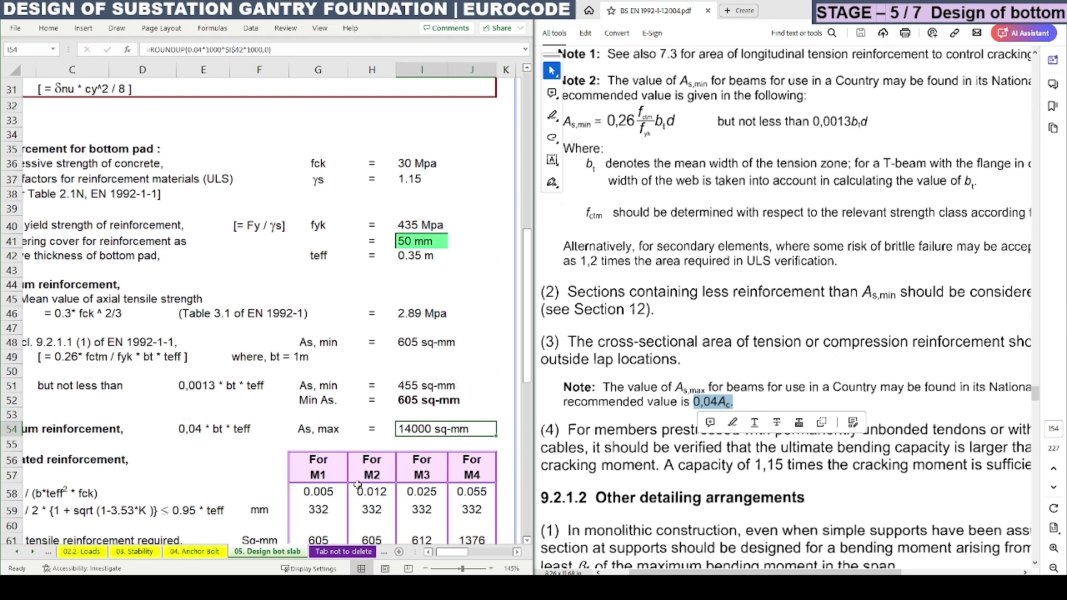
{"action": "key", "text": "F2"}
{"action": "key", "text": "F2"}
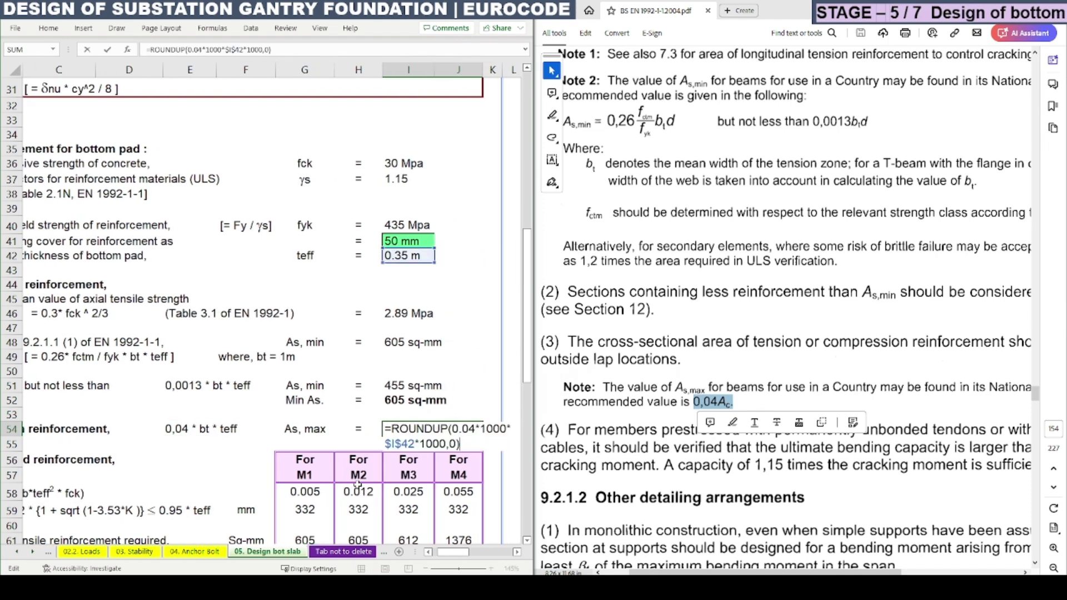
{"action": "key", "text": "Escape"}
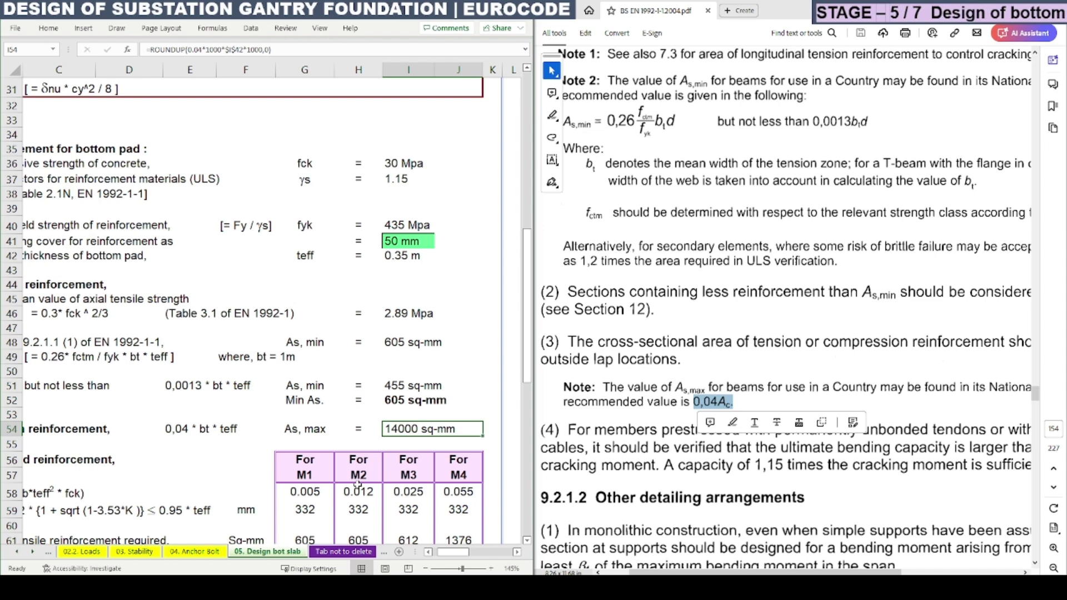
Step: Move on from the maximum reinforcement row and look over the calculated and provided reinforcement sections below
{"action": "key", "text": "Left"}
{"action": "key", "text": "Left"}
{"action": "key", "text": "Left"}
{"action": "key", "text": "Left"}
{"action": "key", "text": "Left"}
{"action": "key", "text": "Left"}
{"action": "key", "text": "Left"}
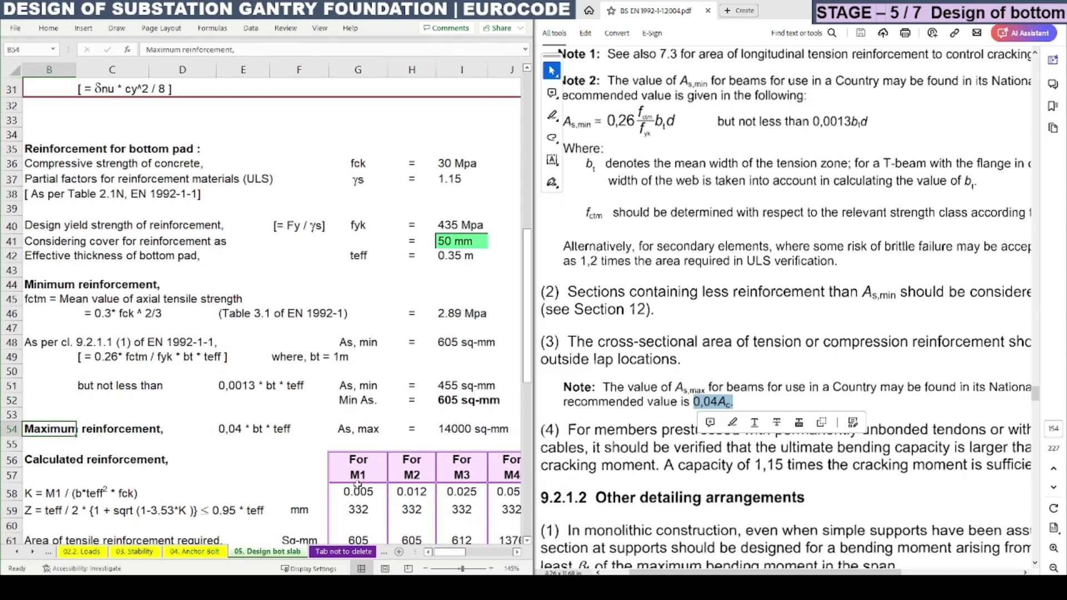
{"action": "key", "text": "Down"}
{"action": "key", "text": "Down"}
{"action": "key", "text": "Down"}
{"action": "key", "text": "Down"}
{"action": "key", "text": "Down"}
{"action": "key", "text": "Down"}
{"action": "key", "text": "Down"}
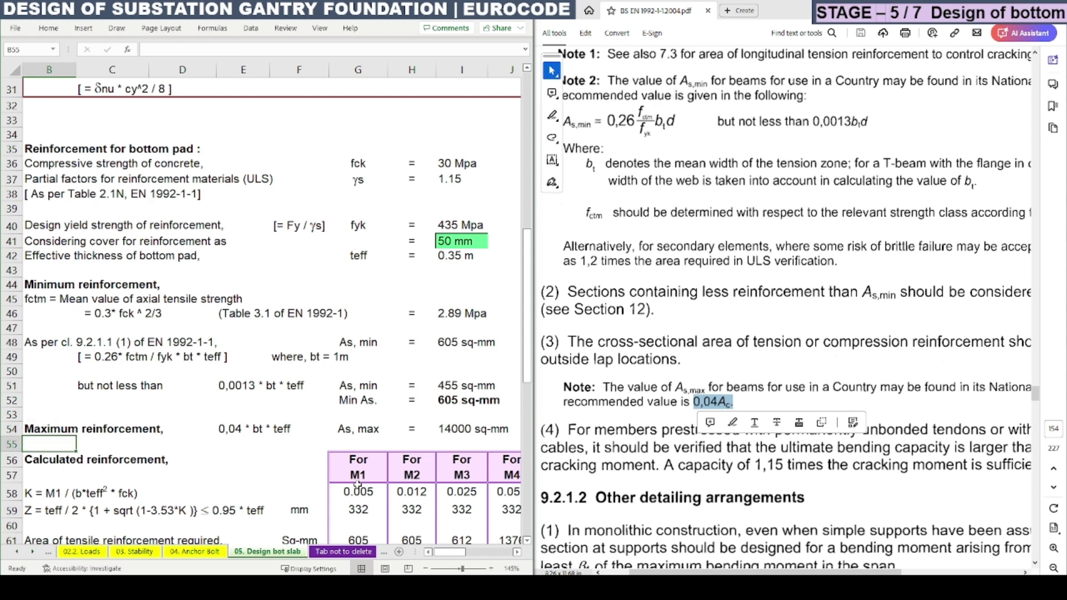
{"action": "key", "text": "Down"}
{"action": "key", "text": "Down"}
{"action": "key", "text": "Down"}
{"action": "key", "text": "Down"}
{"action": "key", "text": "Down"}
{"action": "key", "text": "Down"}
{"action": "key", "text": "Down"}
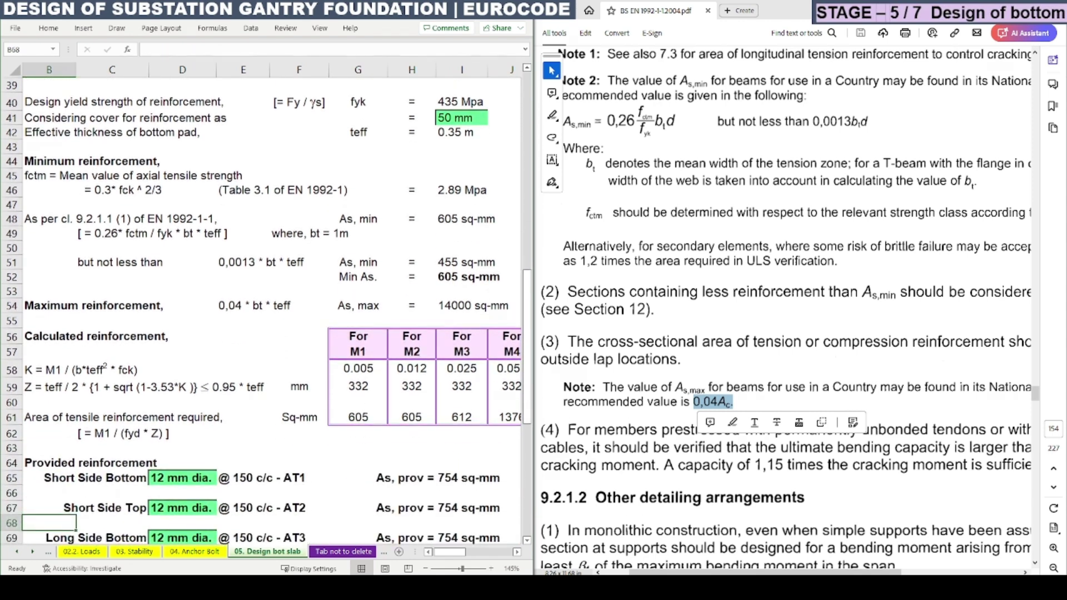
Step: Maximise the spreadsheet window and examine the K, Z and required tensile reinforcement expressions in rows 58 to 61
{"action": "left_click", "coordinate": [261, 370]}
{"action": "key", "text": "super+Up"}
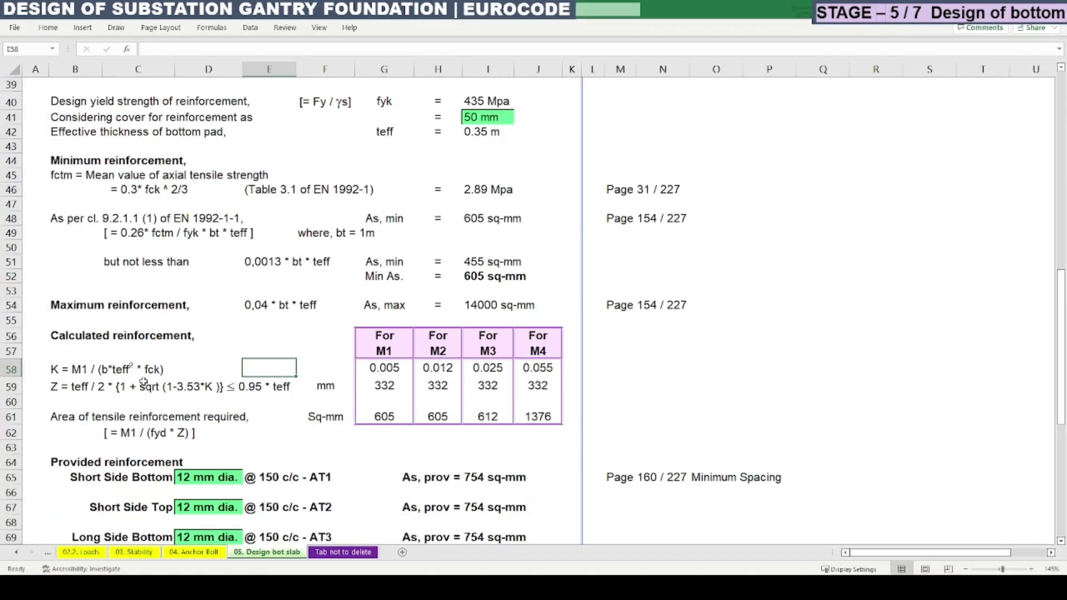
{"action": "scroll", "coordinate": [167, 367], "scroll_direction": "down", "scroll_amount": 1}
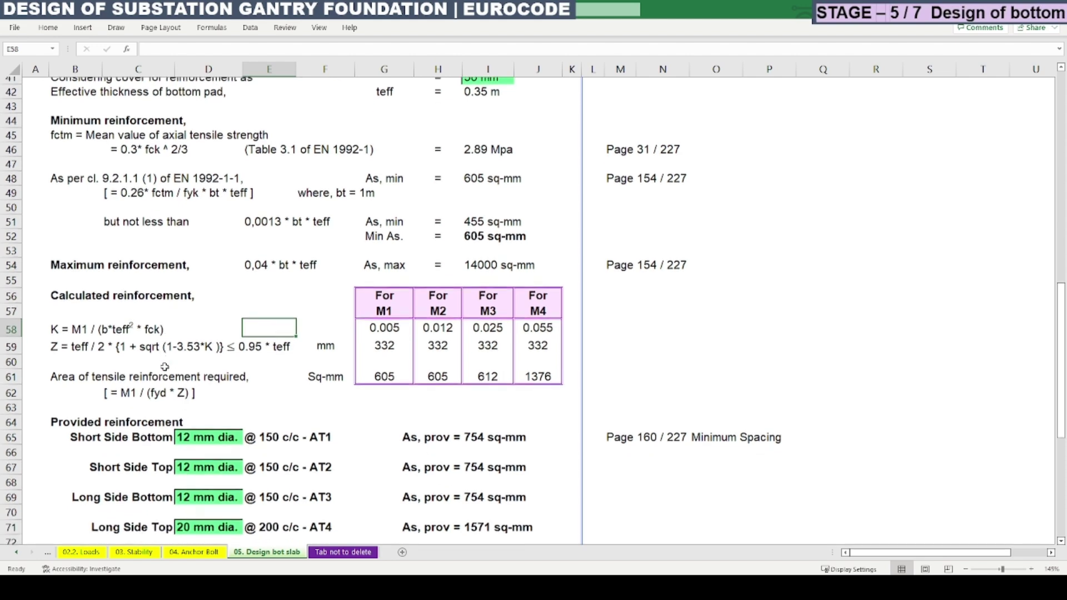
{"action": "left_click_drag", "start_coordinate": [76, 326], "coordinate": [76, 340]}
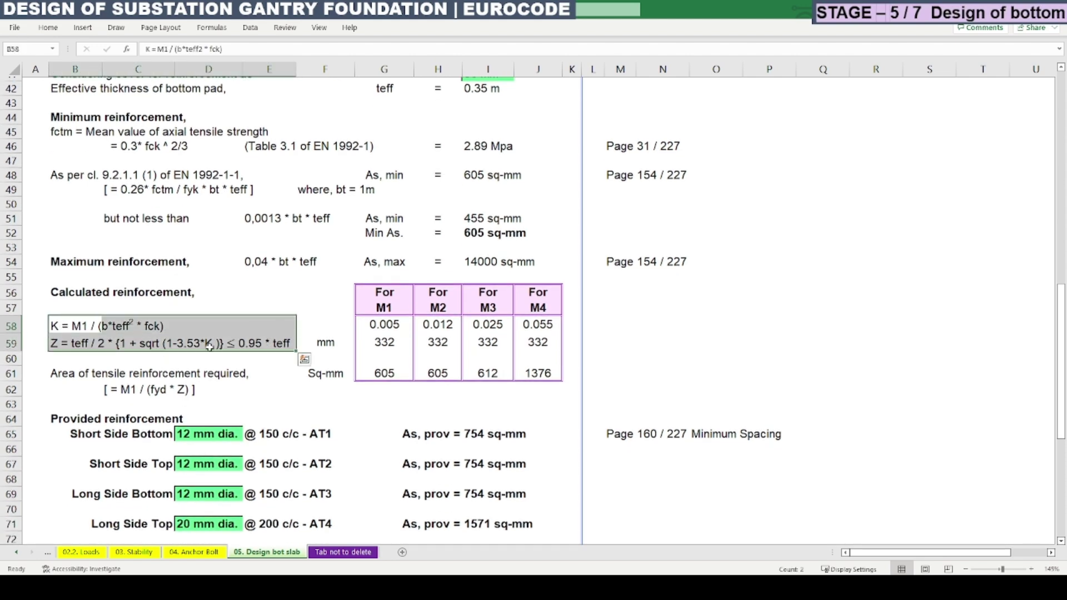
{"action": "left_click", "coordinate": [67, 327]}
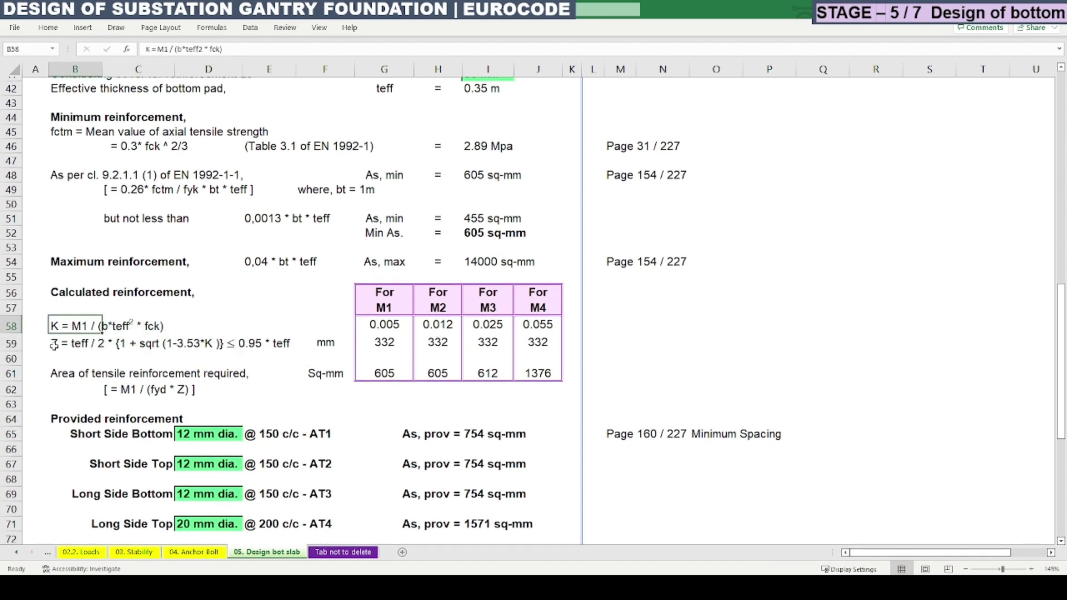
{"action": "left_click", "coordinate": [61, 344]}
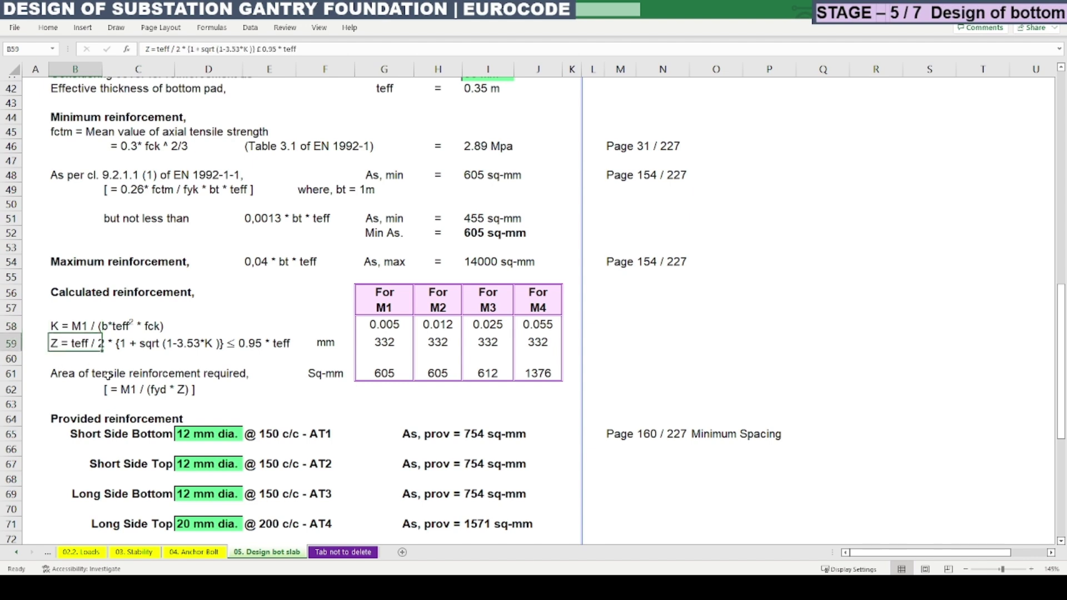
{"action": "left_click", "coordinate": [108, 375]}
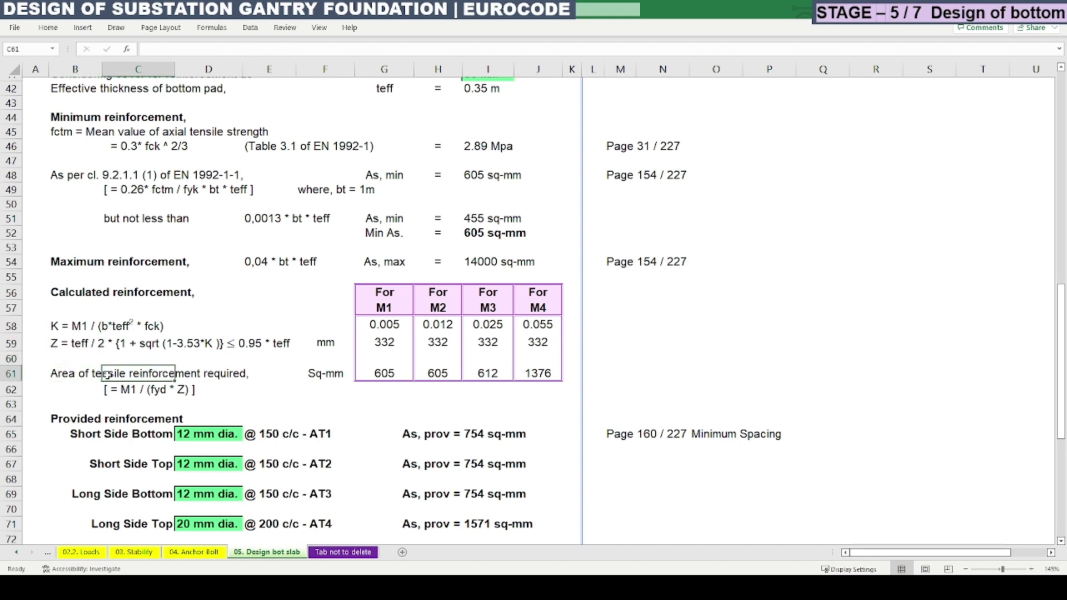
Step: Correct the K expression in B58 to use the general moment M, reading K = M / (b*teff² * fck)
{"action": "key", "text": "Up"}
{"action": "key", "text": "Up"}
{"action": "key", "text": "Up"}
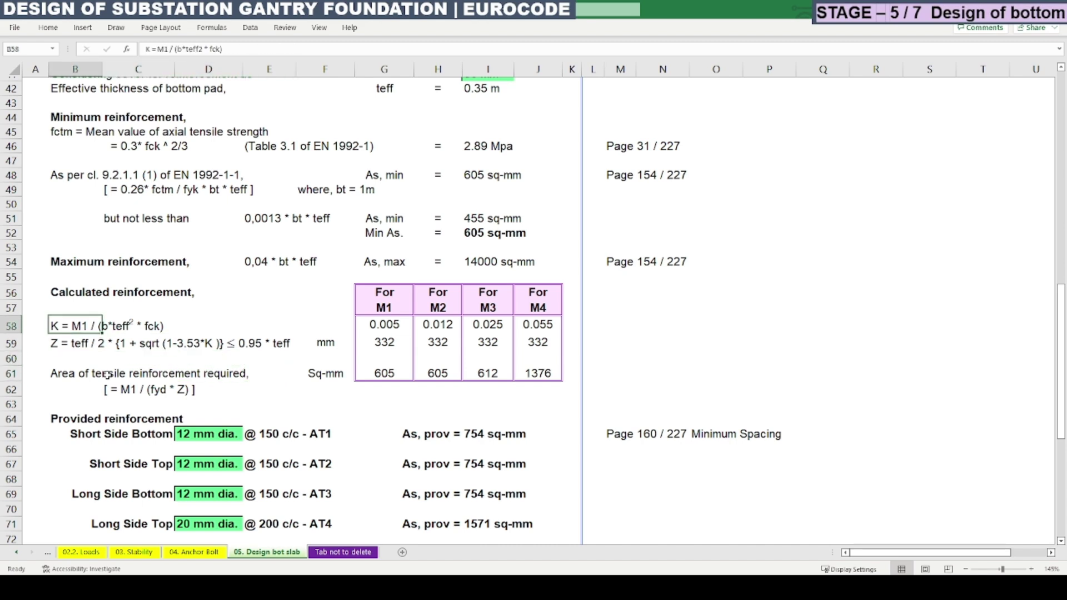
{"action": "key", "text": "F2"}
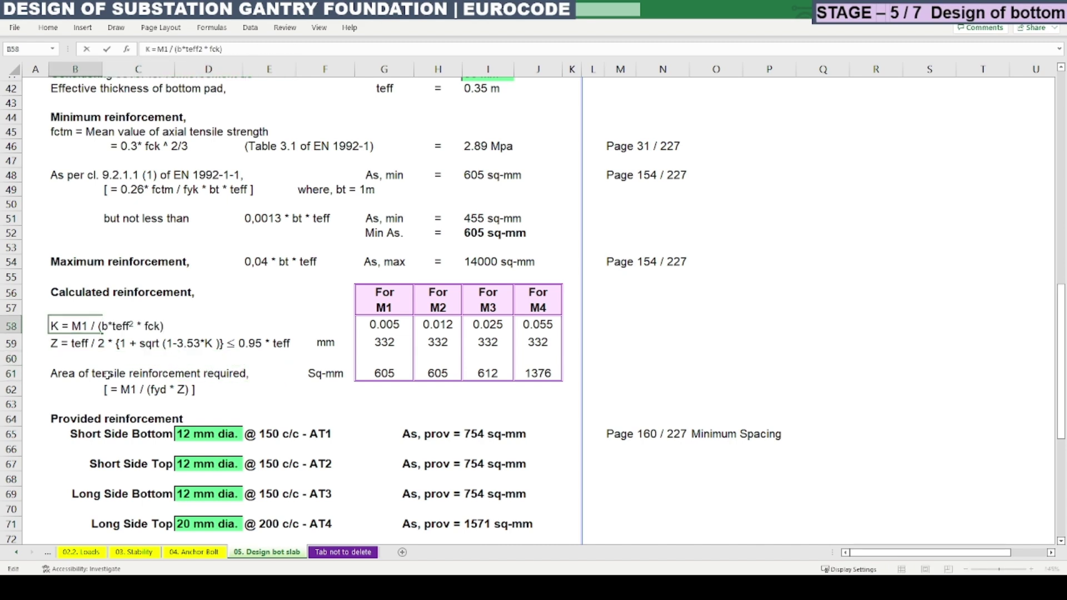
{"action": "key", "text": "Left"}
{"action": "key", "text": "Left"}
{"action": "key", "text": "Left"}
{"action": "key", "text": "Left"}
{"action": "key", "text": "Left"}
{"action": "key", "text": "Left"}
{"action": "key", "text": "BackSpace"}
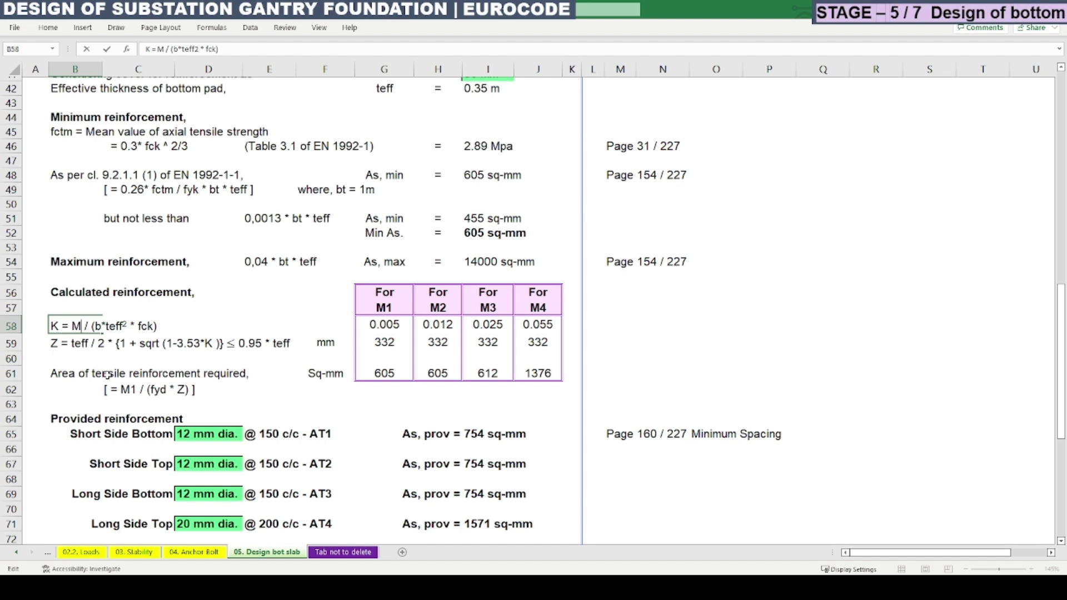
{"action": "key", "text": "Return"}
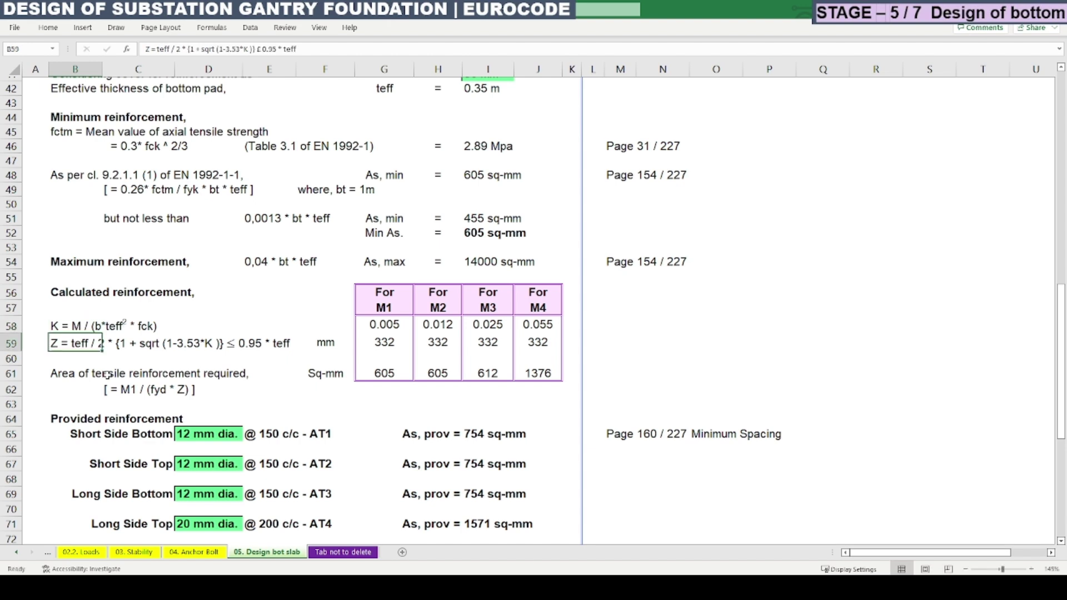
{"action": "key", "text": "Up"}
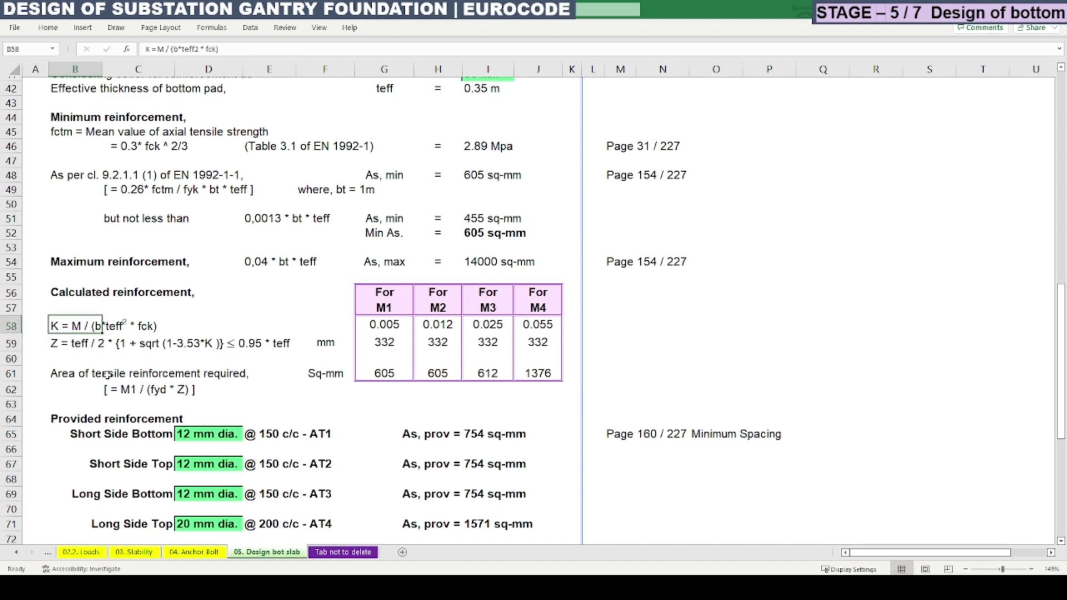
Step: Open the K formula for M1 in G58 and compare its references with fck in I36 and teff in I42
{"action": "scroll", "coordinate": [240, 383], "scroll_direction": "up", "scroll_amount": 1}
{"action": "left_click", "coordinate": [165, 414]}
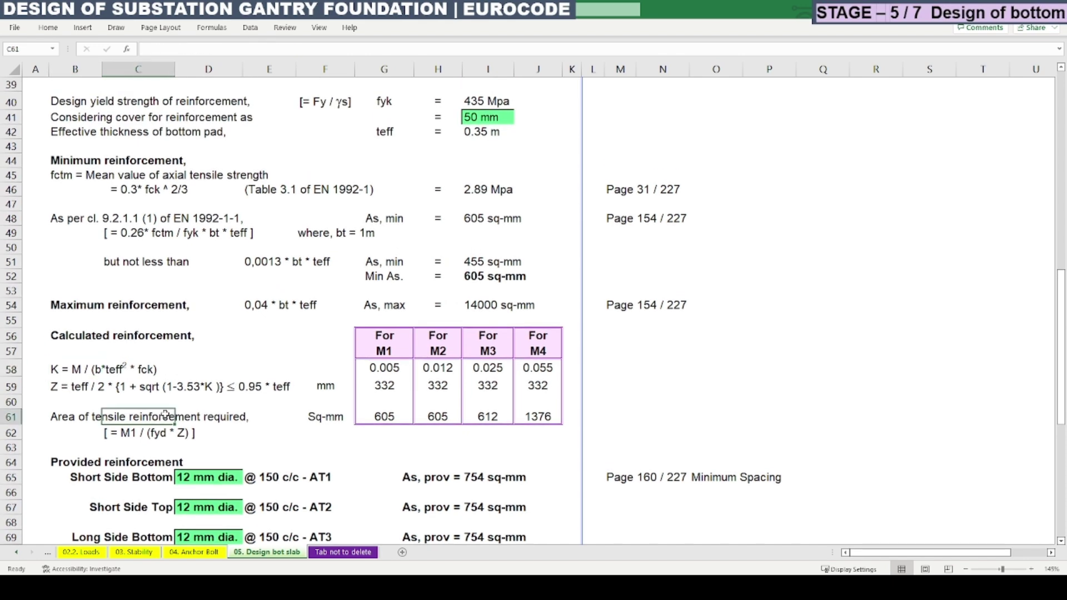
{"action": "double_click", "coordinate": [396, 367]}
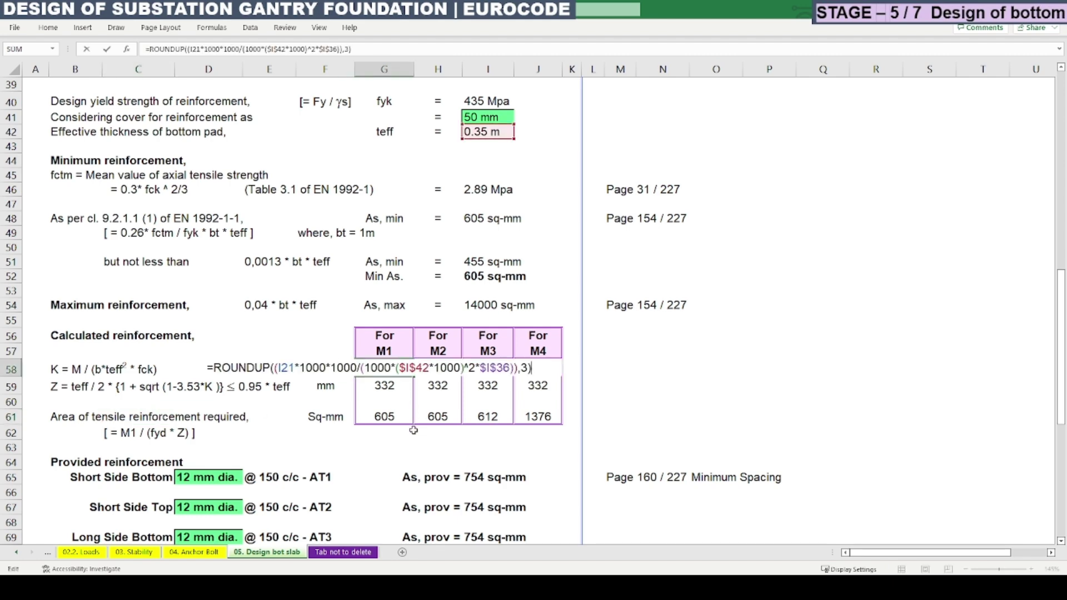
{"action": "key", "text": "Escape"}
{"action": "key", "text": "F2"}
{"action": "scroll", "coordinate": [531, 468], "scroll_direction": "up", "scroll_amount": 2}
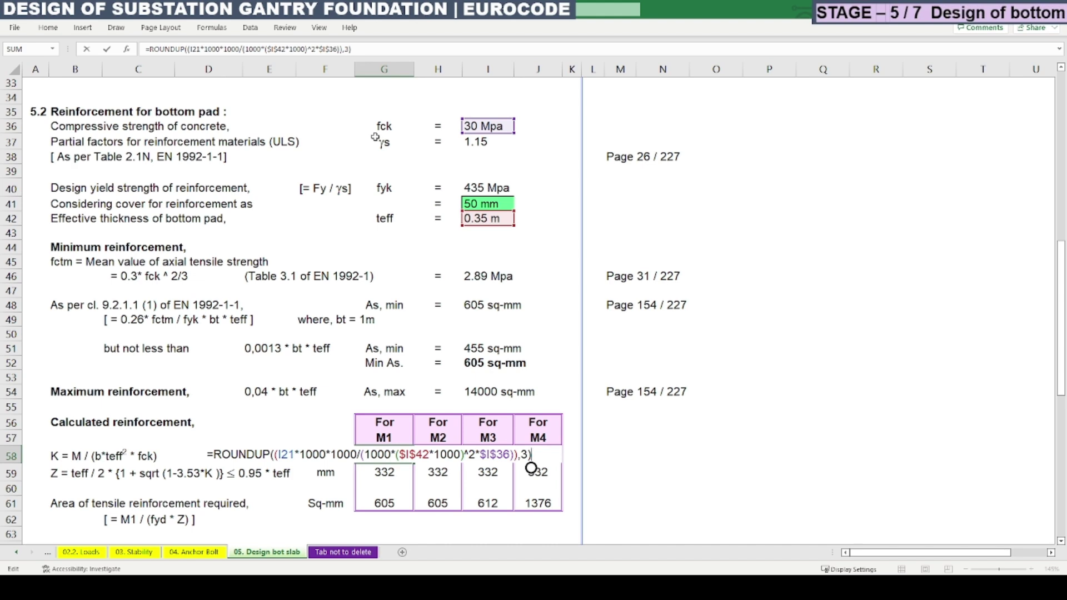
{"action": "key", "text": "Return"}
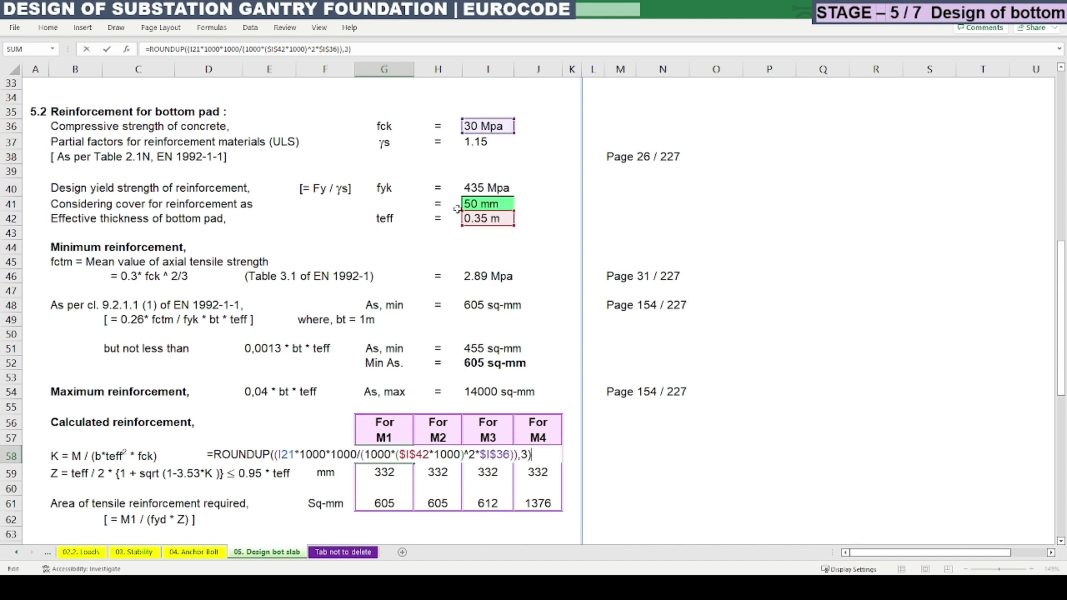
{"action": "key", "text": "Return"}
Step: Trace the moment reference in the G58 formula to M1 in I21 and return to the section 5.2 inputs
{"action": "scroll", "coordinate": [289, 455], "scroll_direction": "up", "scroll_amount": 11}
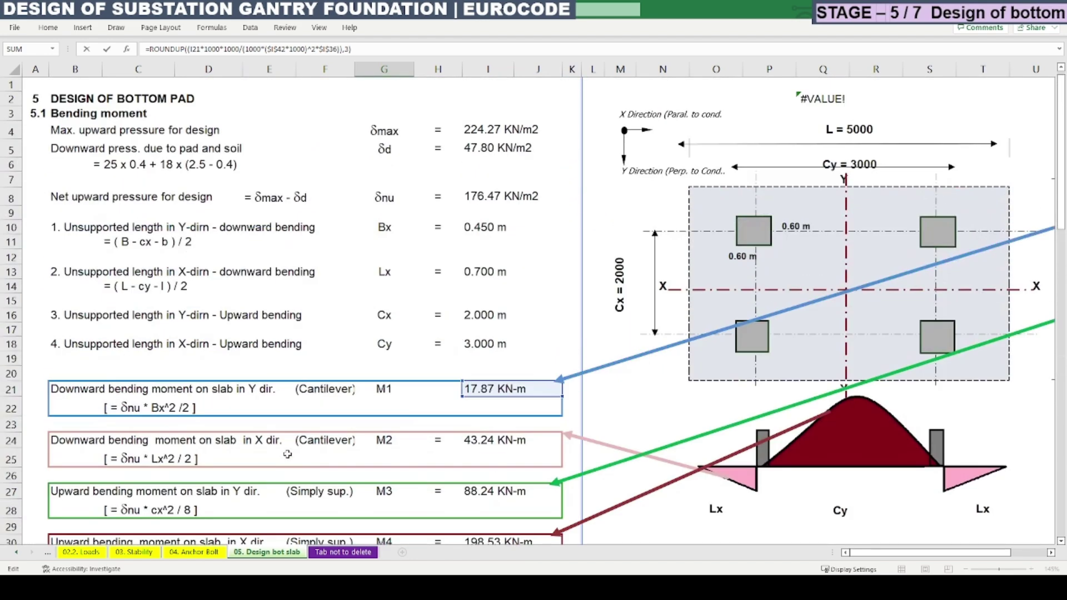
{"action": "scroll", "coordinate": [474, 400], "scroll_direction": "down", "scroll_amount": 10}
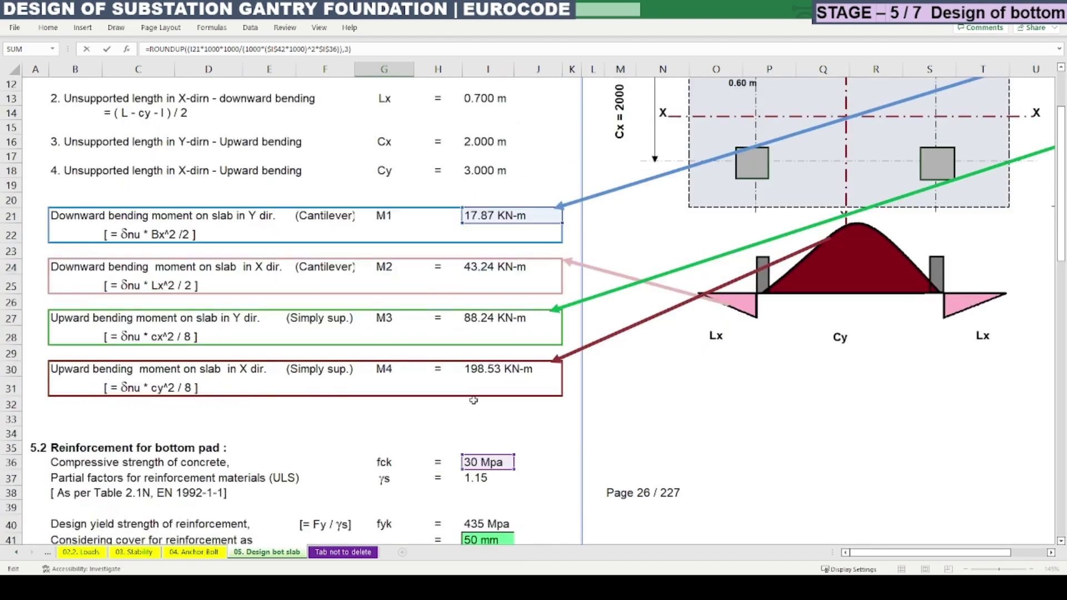
{"action": "scroll", "coordinate": [446, 356], "scroll_direction": "down", "scroll_amount": 5}
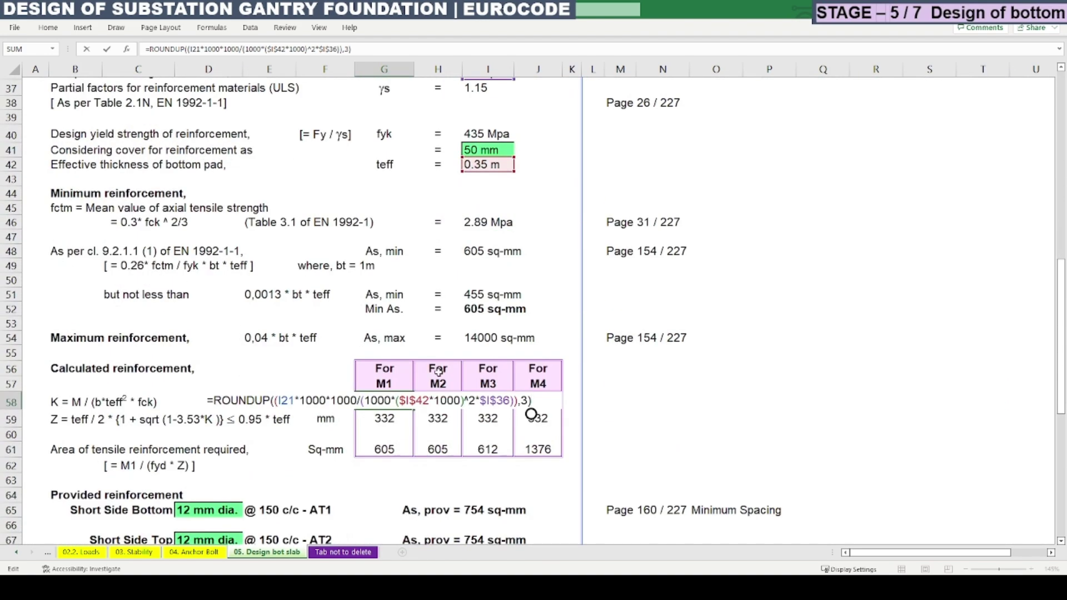
{"action": "scroll", "coordinate": [320, 376], "scroll_direction": "up", "scroll_amount": 2}
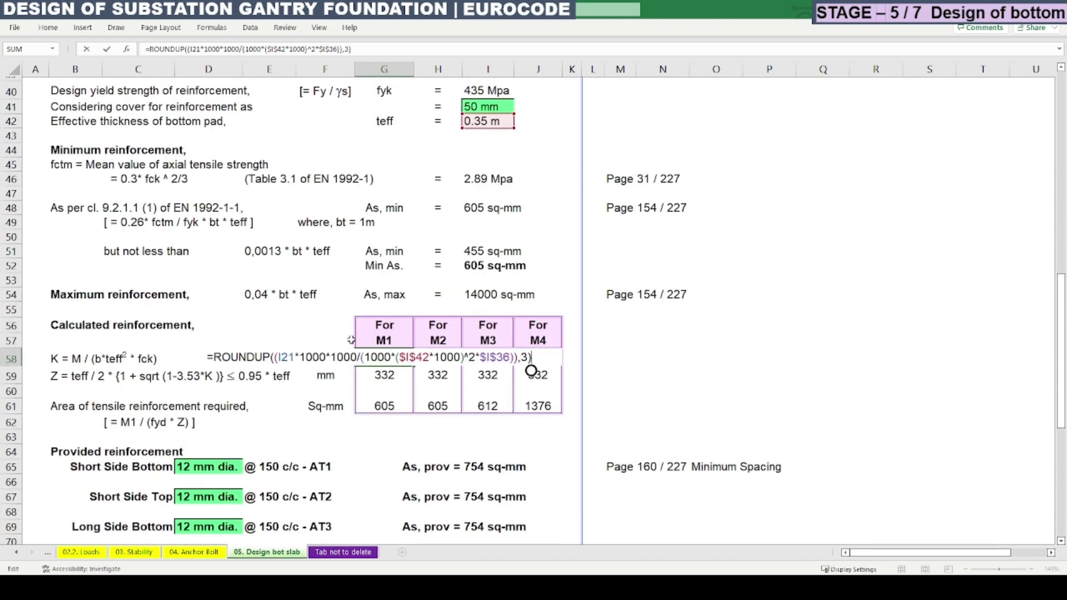
{"action": "scroll", "coordinate": [459, 242], "scroll_direction": "up", "scroll_amount": 8}
{"action": "scroll", "coordinate": [502, 191], "scroll_direction": "down", "scroll_amount": 8}
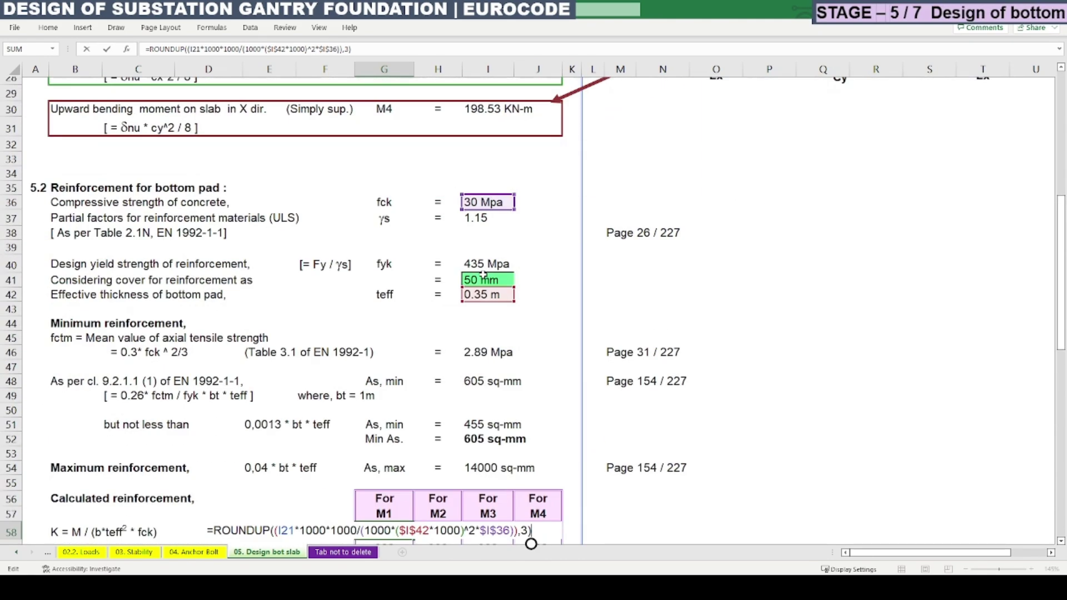
Step: Examine the 1000*1000 conversion, the $I$42 reference, the ^2 exponent and the $I$36 reference in the G58 formula, and close it
{"action": "left_click_drag", "start_coordinate": [300, 357], "coordinate": [351, 358]}
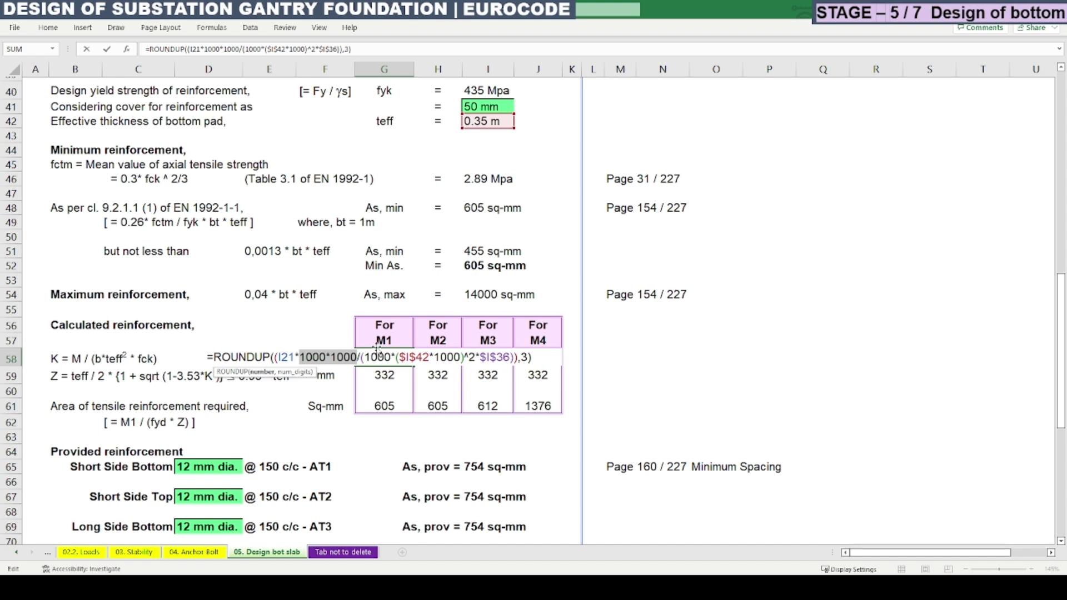
{"action": "left_click", "coordinate": [387, 360]}
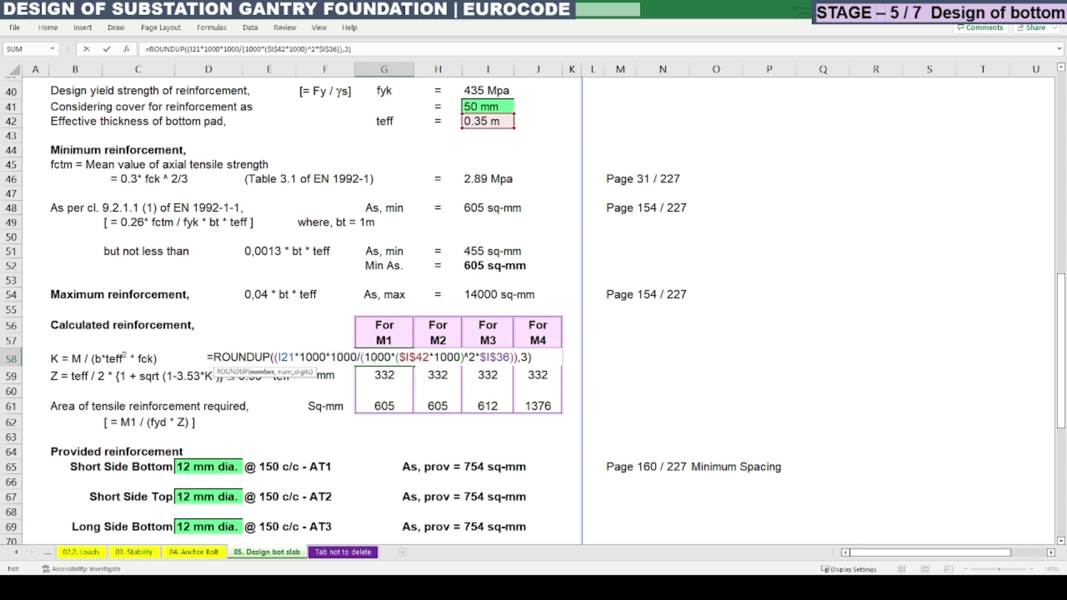
{"action": "left_click_drag", "start_coordinate": [430, 360], "coordinate": [401, 360]}
{"action": "scroll", "coordinate": [456, 378], "scroll_direction": "up", "scroll_amount": 1}
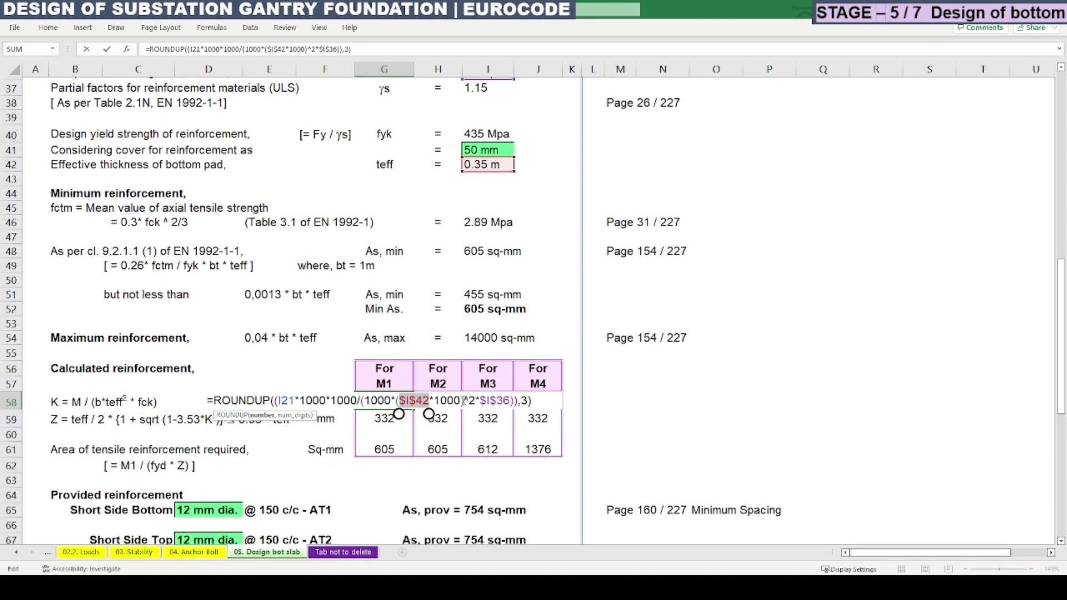
{"action": "left_click_drag", "start_coordinate": [465, 400], "coordinate": [476, 400]}
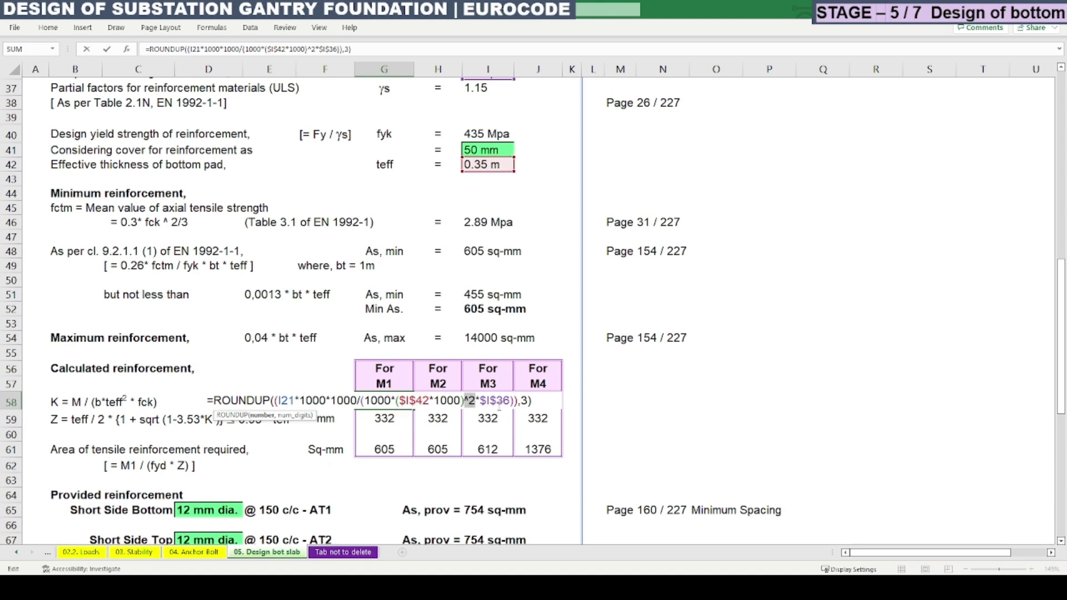
{"action": "scroll", "coordinate": [506, 306], "scroll_direction": "up", "scroll_amount": 4}
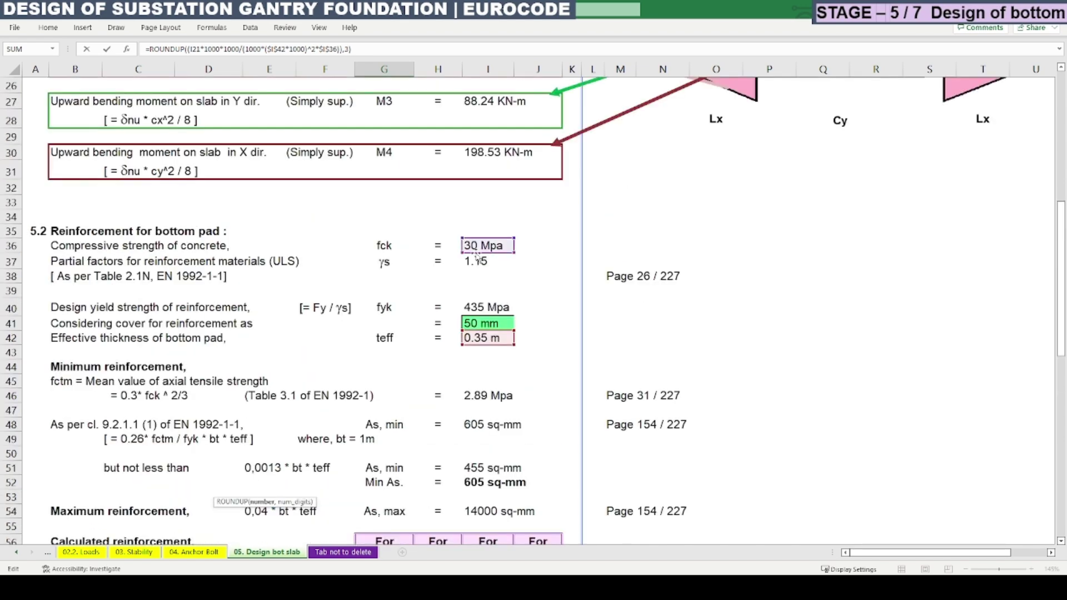
{"action": "scroll", "coordinate": [478, 256], "scroll_direction": "down", "scroll_amount": 4}
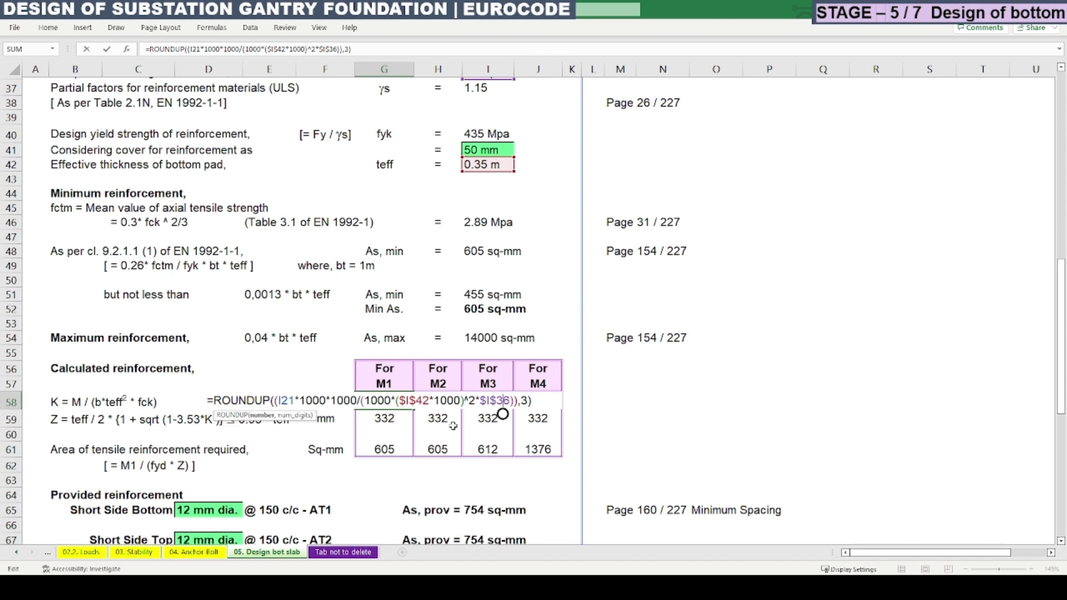
{"action": "key", "text": "Return"}
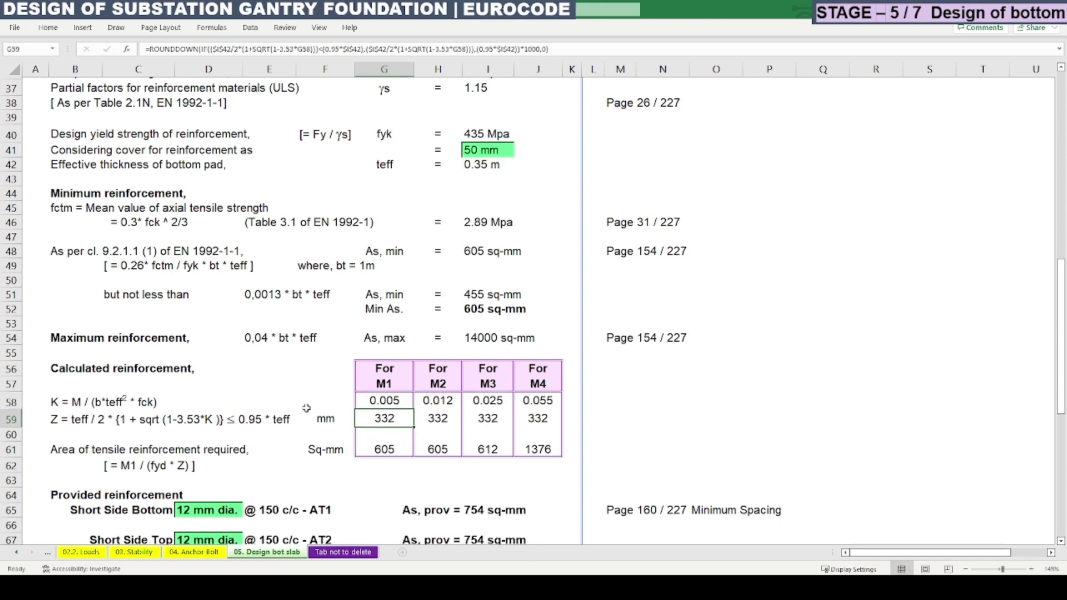
Step: Read through the K and Z expressions in B58 and B59, including the 0.95 * teff limit on Z
{"action": "left_click_drag", "start_coordinate": [52, 402], "coordinate": [259, 412]}
{"action": "left_click", "coordinate": [140, 432]}
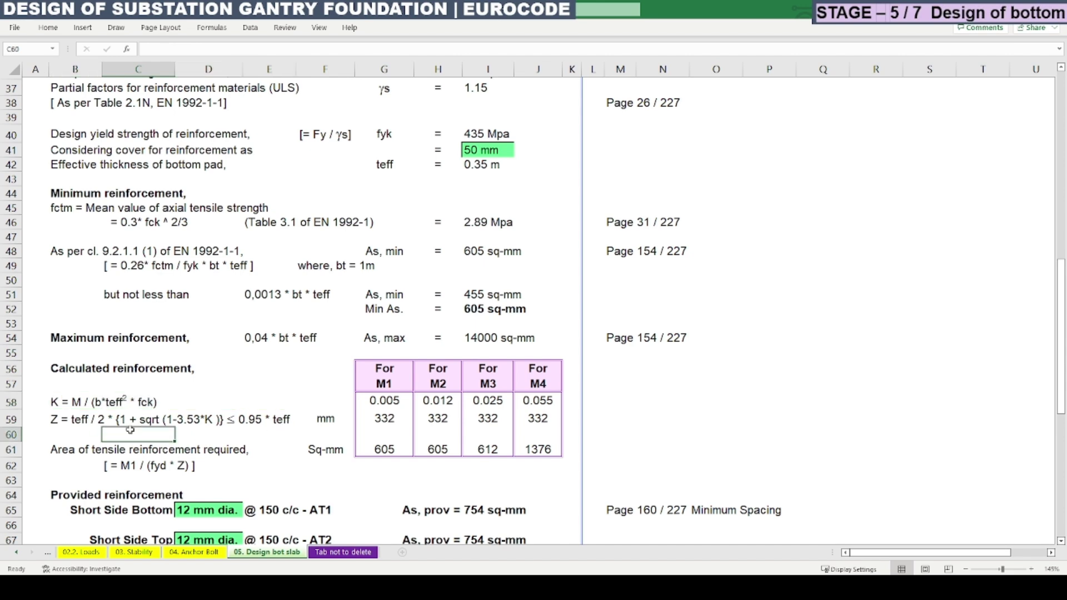
{"action": "left_click", "coordinate": [67, 422]}
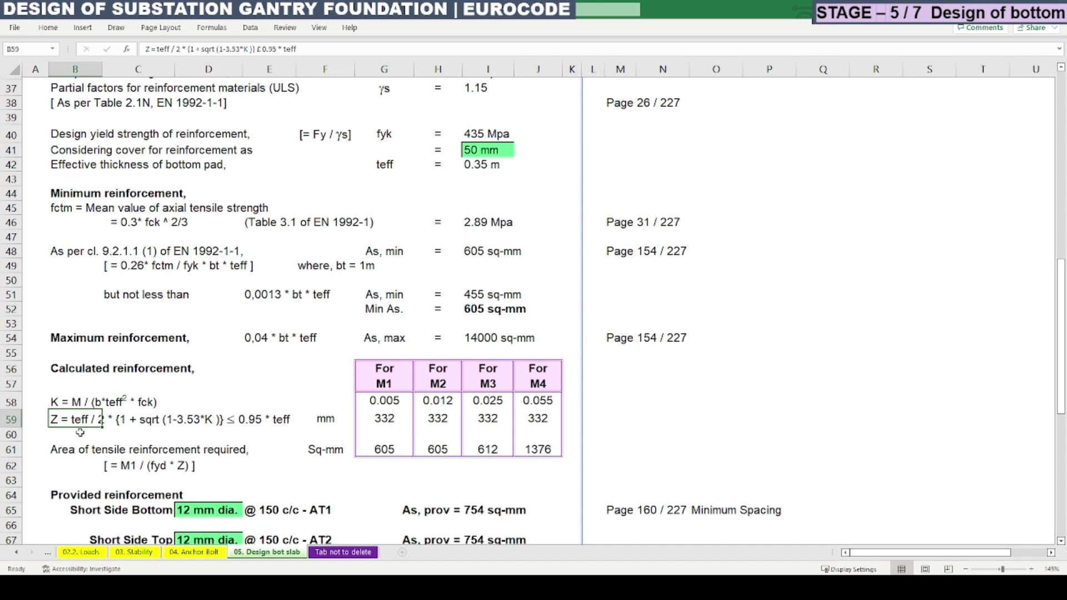
{"action": "left_click", "coordinate": [87, 446]}
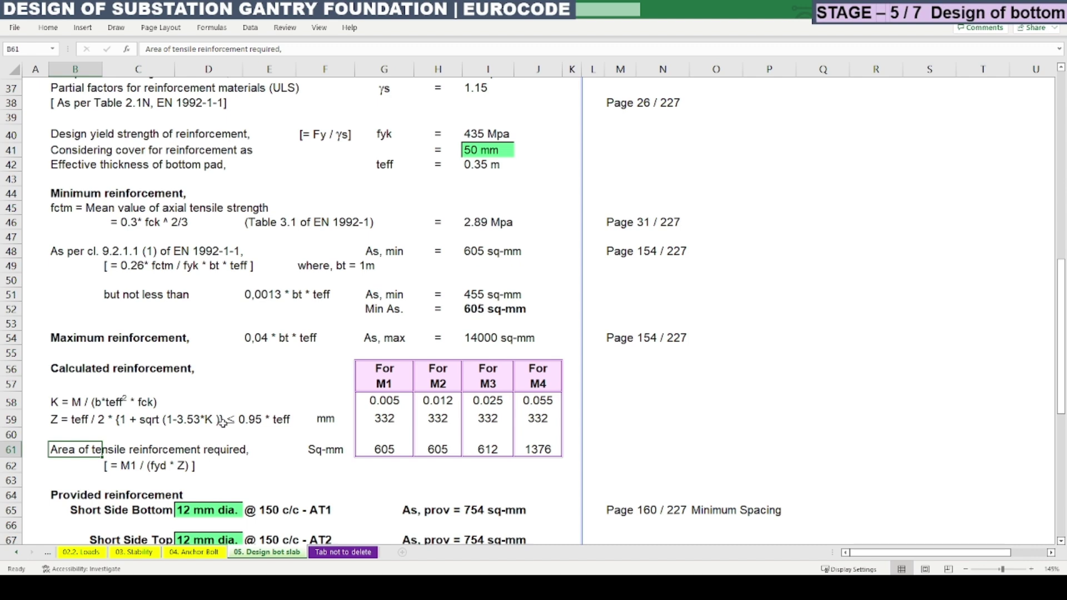
{"action": "left_click", "coordinate": [286, 434]}
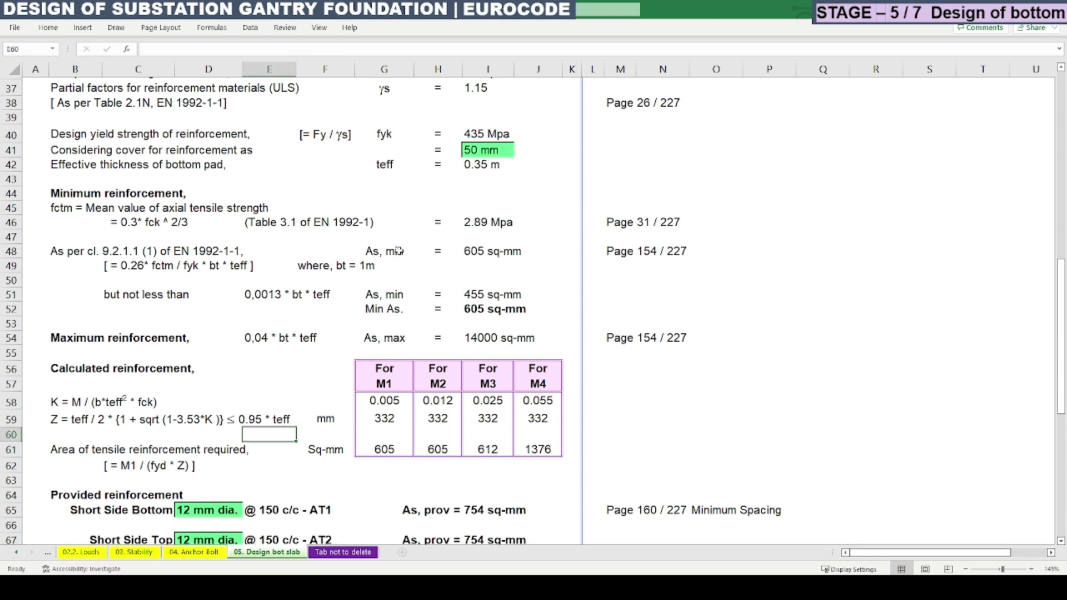
Step: Open the Z formula for M1 in G59 and examine the first part of its IF condition
{"action": "left_click", "coordinate": [383, 419]}
{"action": "key", "text": "F2"}
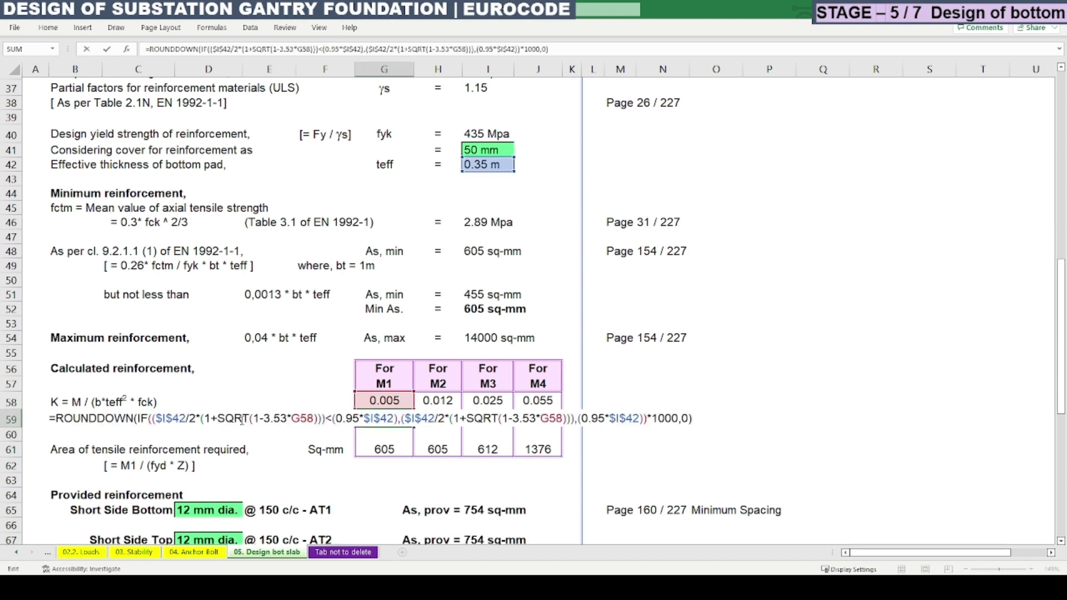
{"action": "key", "text": "Escape"}
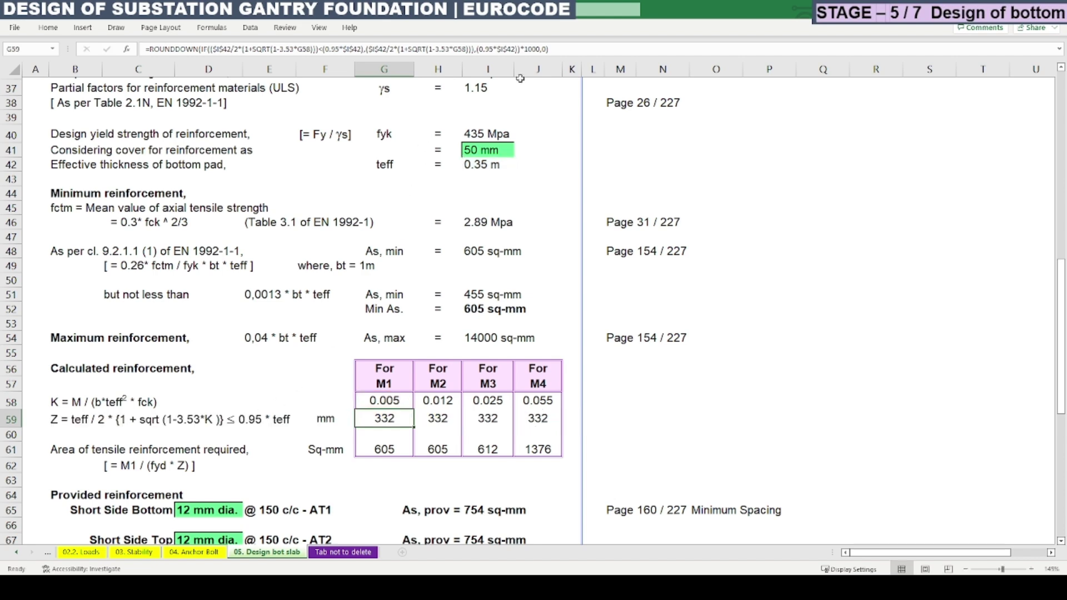
{"action": "left_click", "coordinate": [534, 50]}
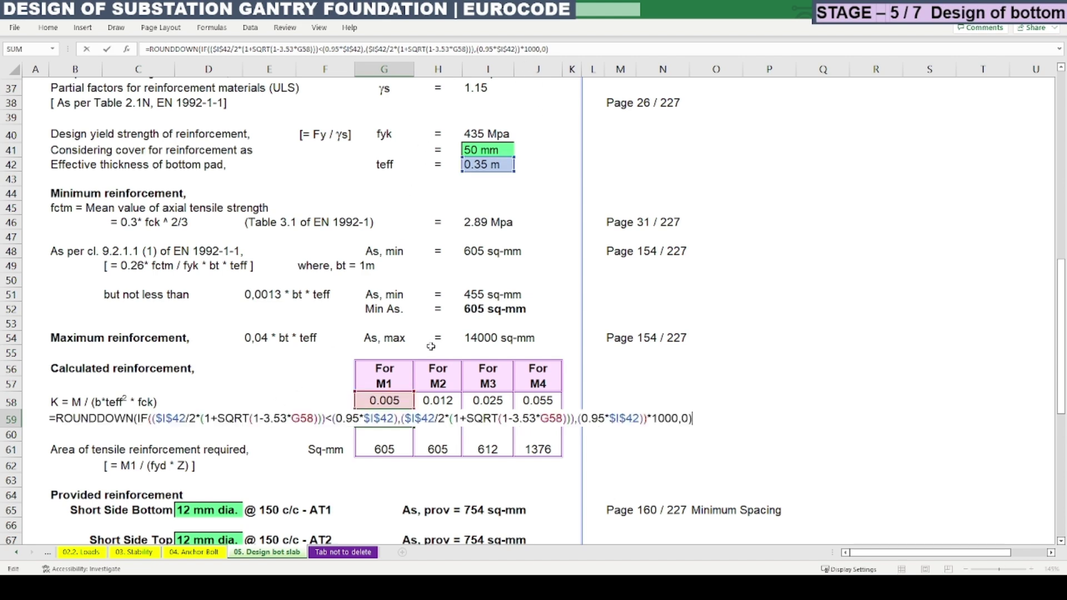
{"action": "left_click", "coordinate": [171, 419]}
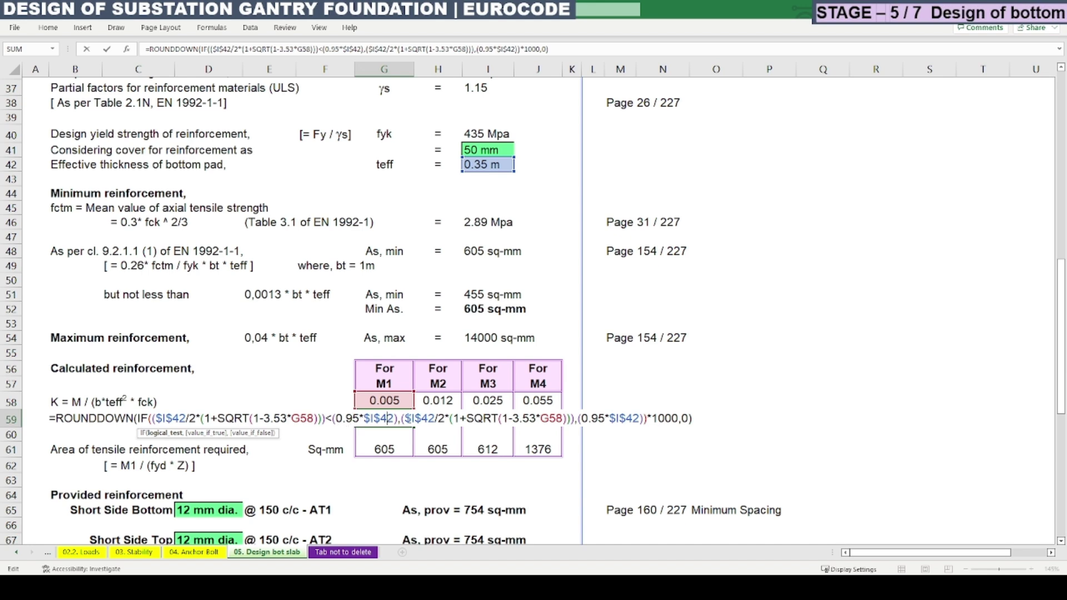
Step: Examine the 0.95*$I$42 limit and the true and false values of the IF in G59, and close the formula
{"action": "left_click", "coordinate": [404, 418]}
{"action": "left_click_drag", "start_coordinate": [398, 418], "coordinate": [333, 421]}
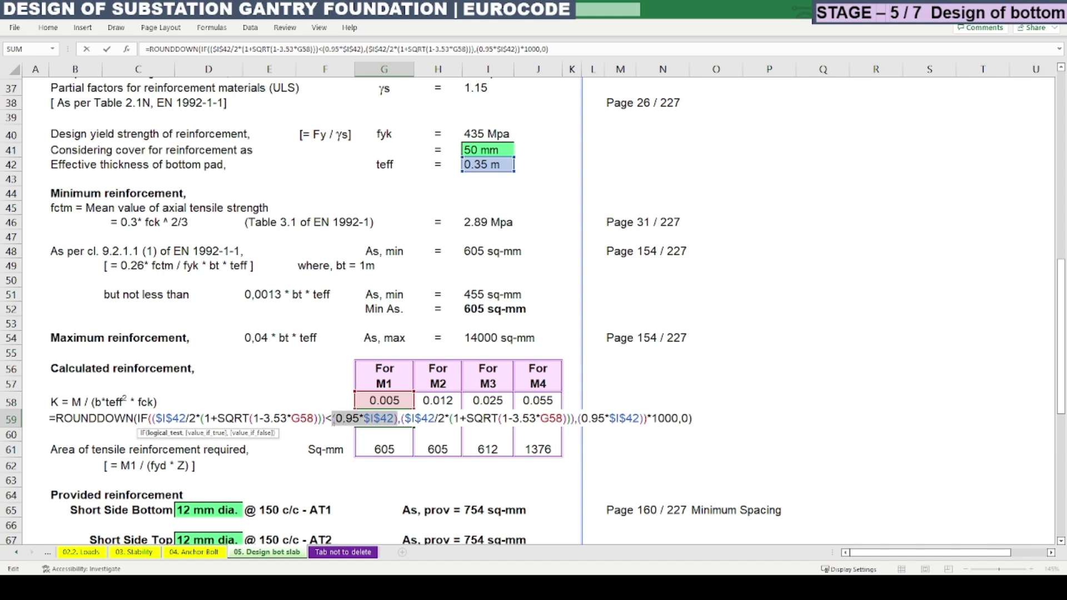
{"action": "left_click", "coordinate": [380, 418]}
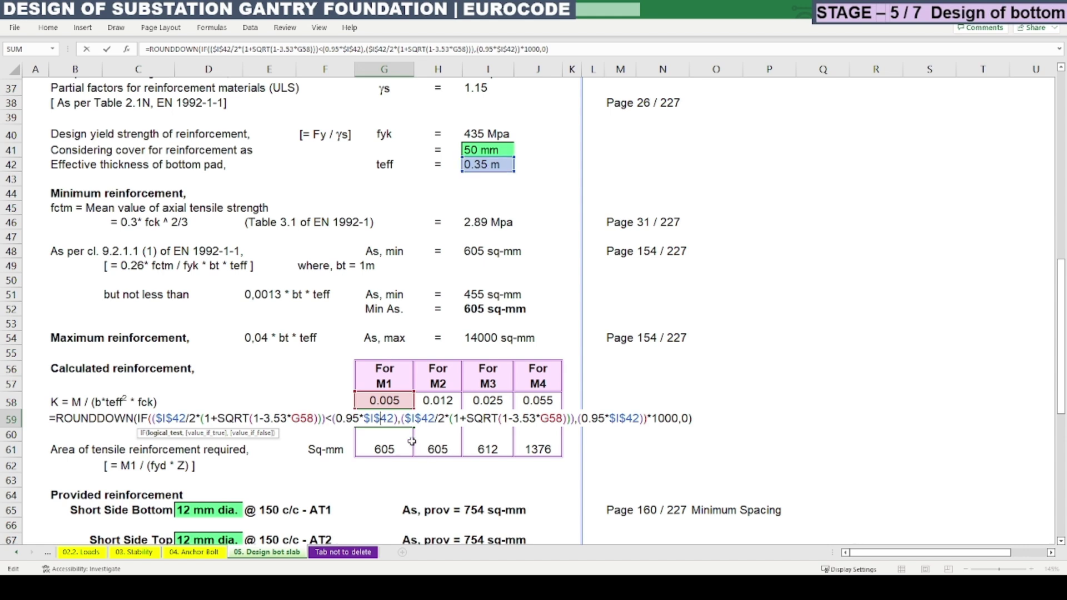
{"action": "left_click_drag", "start_coordinate": [400, 416], "coordinate": [575, 418]}
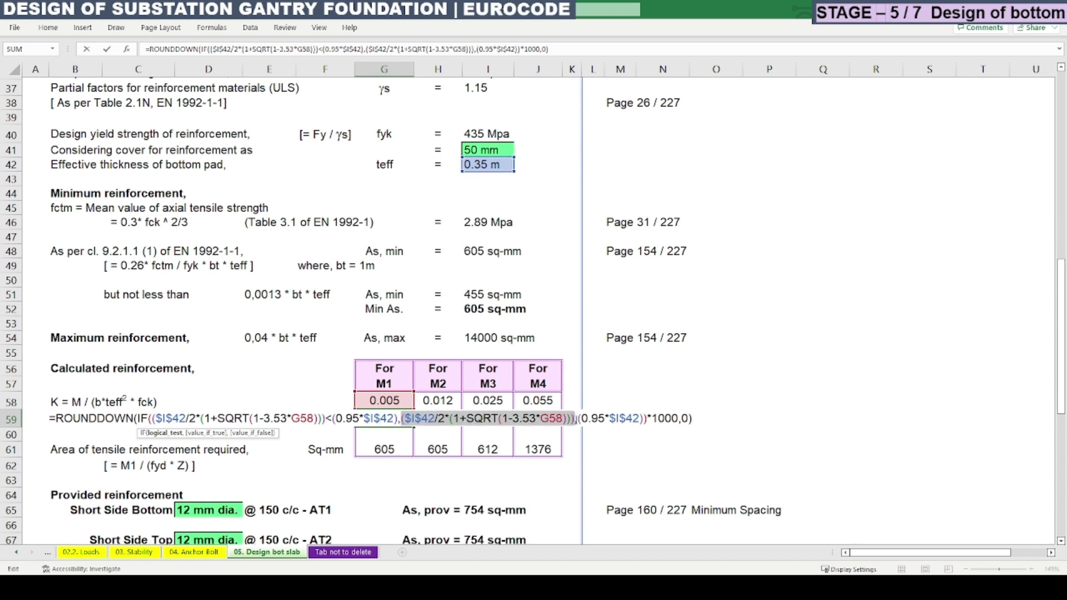
{"action": "left_click_drag", "start_coordinate": [646, 418], "coordinate": [579, 418]}
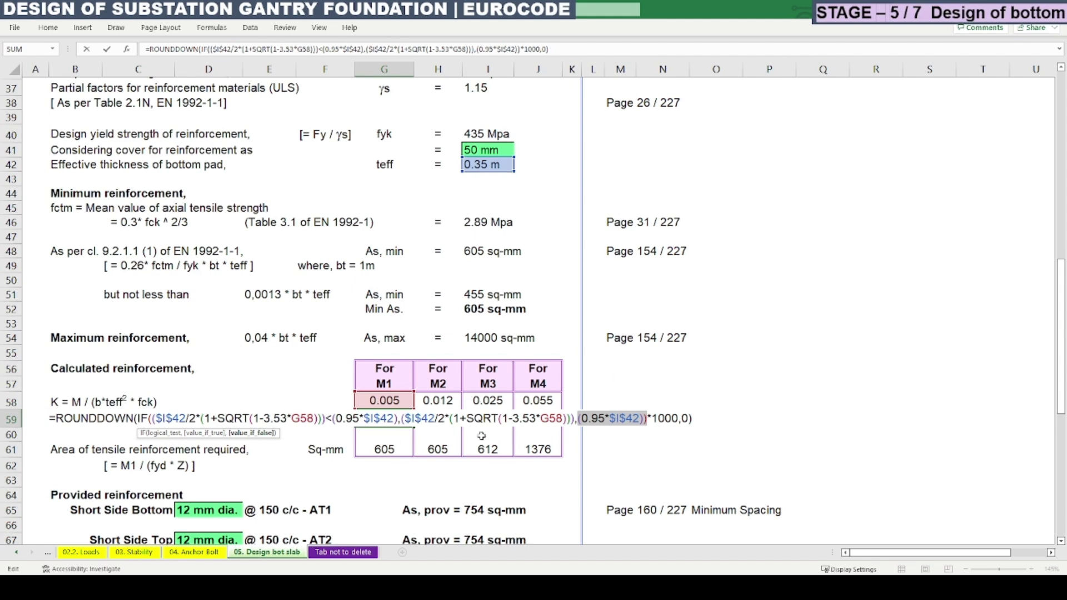
{"action": "key", "text": "ctrl+Return"}
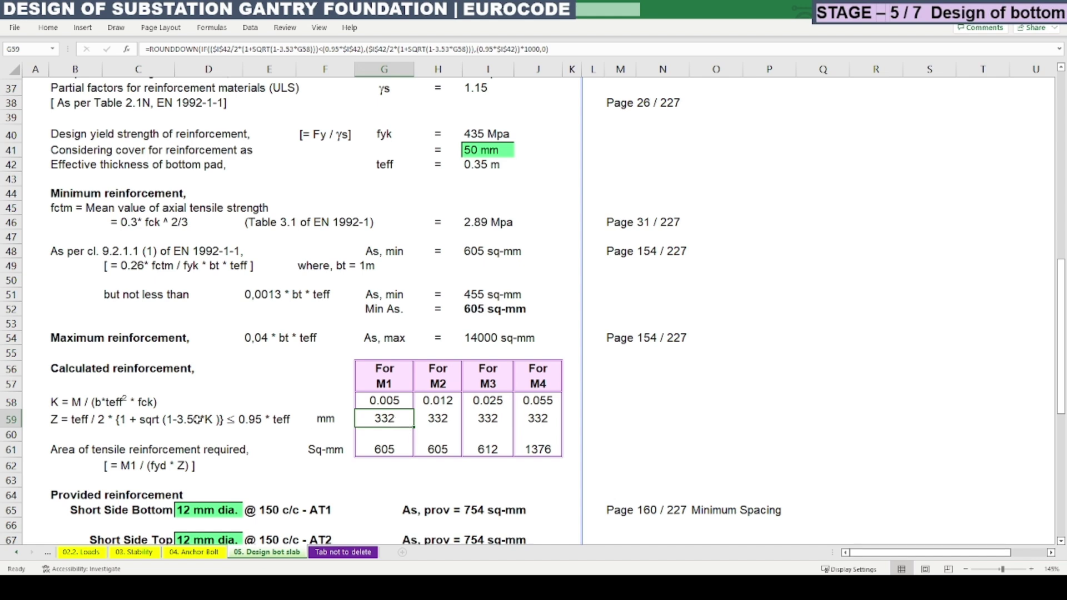
{"action": "double_click", "coordinate": [398, 418]}
{"action": "key", "text": "Escape"}
Step: Open the formula for the tensile reinforcement area required for M1 in G61
{"action": "scroll", "coordinate": [433, 421], "scroll_direction": "up", "scroll_amount": 2}
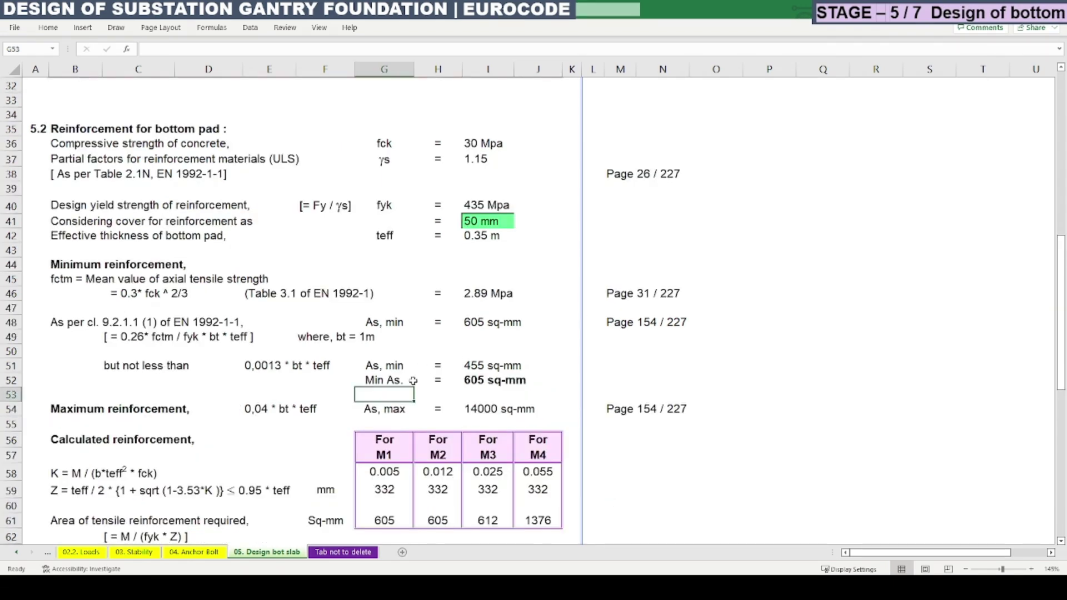
{"action": "scroll", "coordinate": [420, 358], "scroll_direction": "down", "scroll_amount": 3}
{"action": "left_click", "coordinate": [391, 390]}
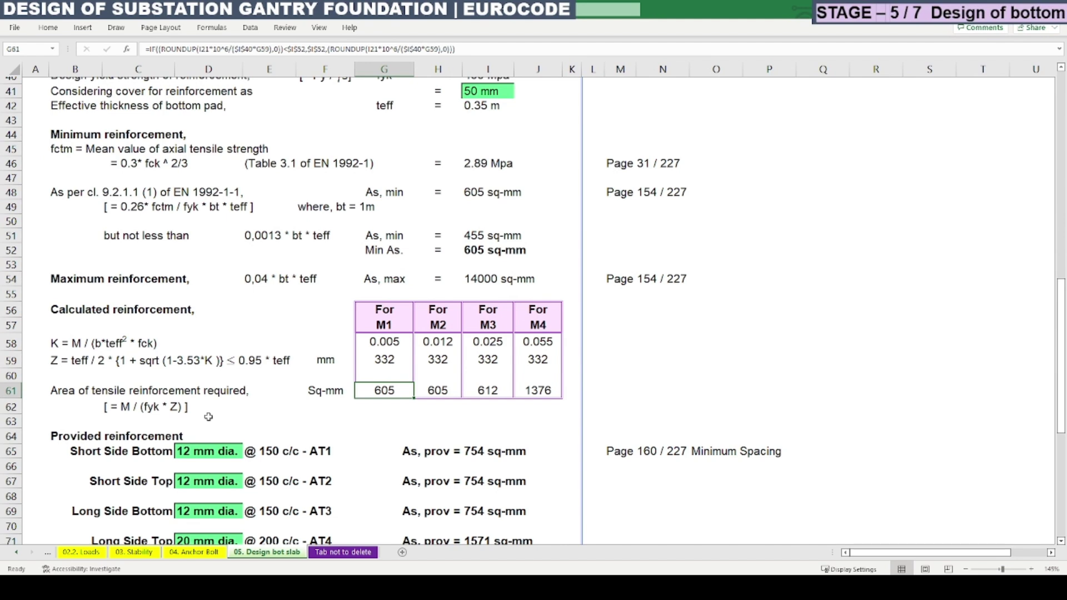
{"action": "key", "text": "F2"}
{"action": "key", "text": "Escape"}
{"action": "key", "text": "F2"}
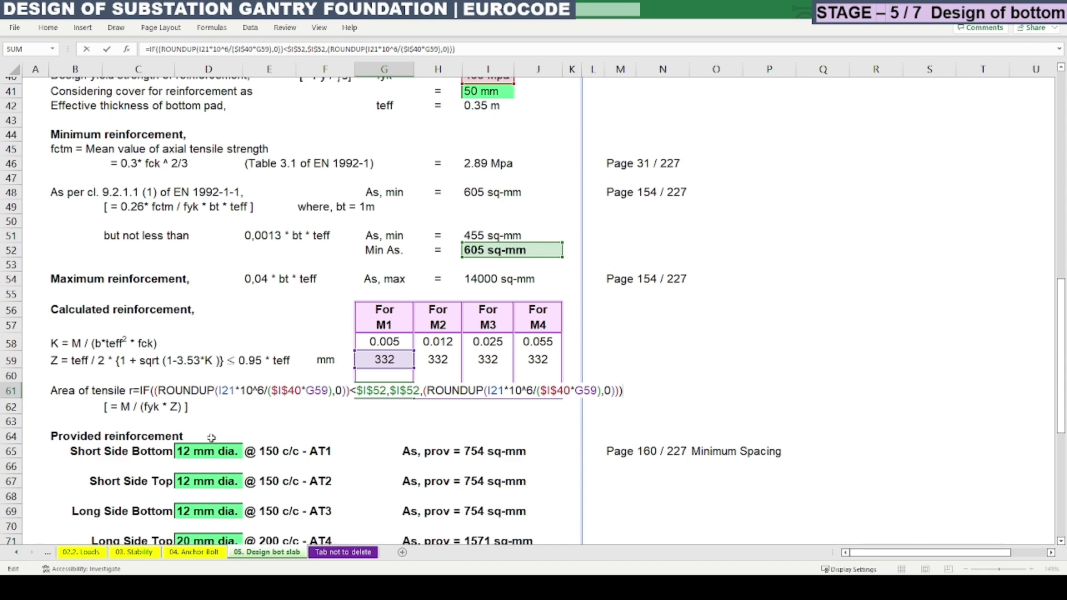
Step: Trace the I21 moment reference and examine the 10^6 conversion in the G61 formula, and close it
{"action": "scroll", "coordinate": [619, 492], "scroll_direction": "up", "scroll_amount": 9}
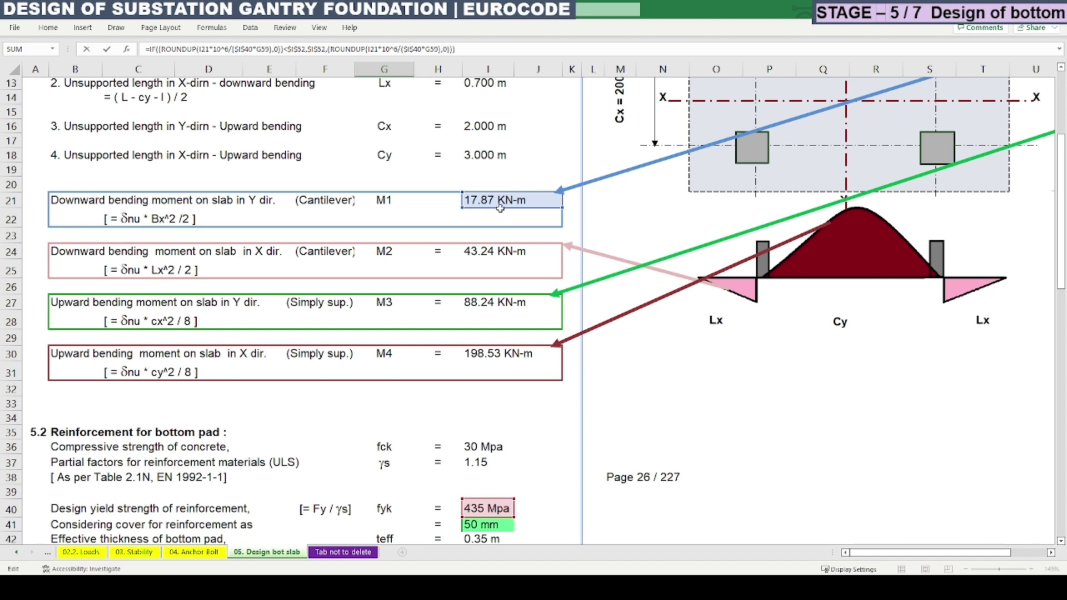
{"action": "scroll", "coordinate": [493, 211], "scroll_direction": "up", "scroll_amount": 1}
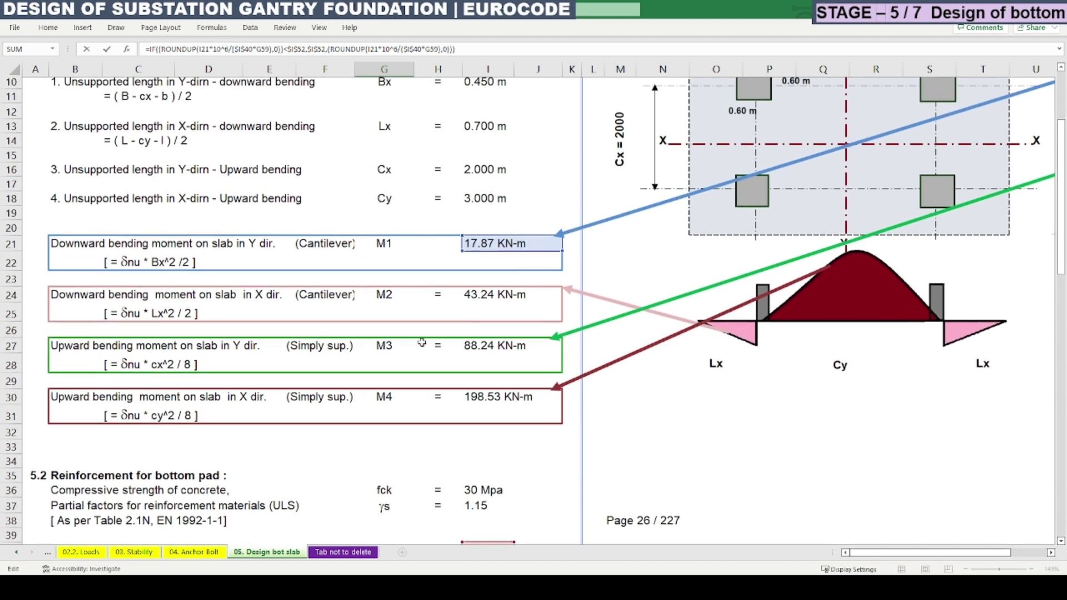
{"action": "scroll", "coordinate": [421, 343], "scroll_direction": "down", "scroll_amount": 12}
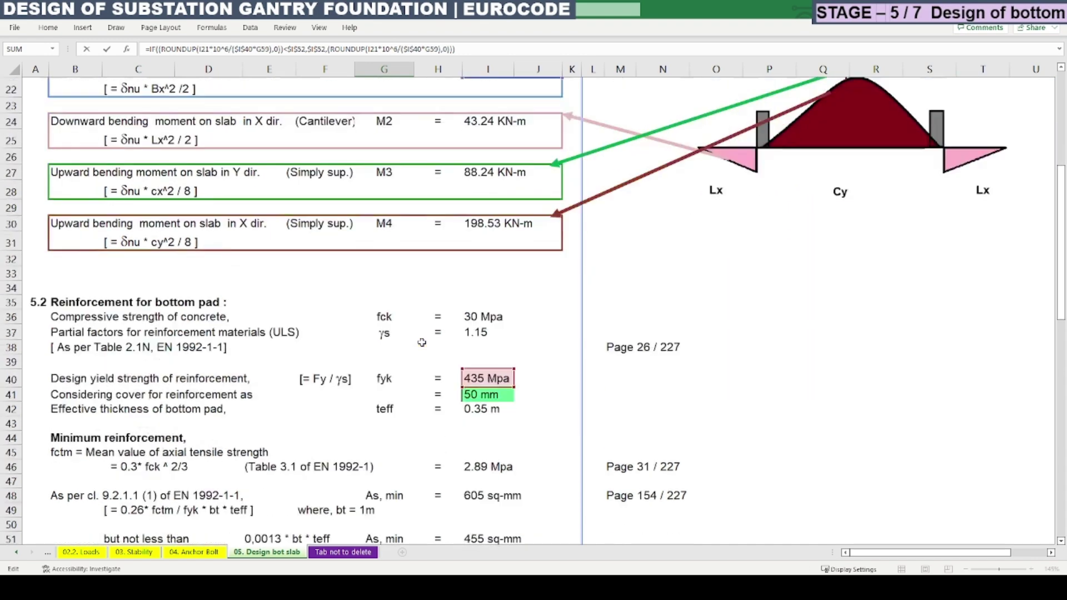
{"action": "scroll", "coordinate": [422, 342], "scroll_direction": "down", "scroll_amount": 2}
{"action": "scroll", "coordinate": [421, 341], "scroll_direction": "up", "scroll_amount": 2}
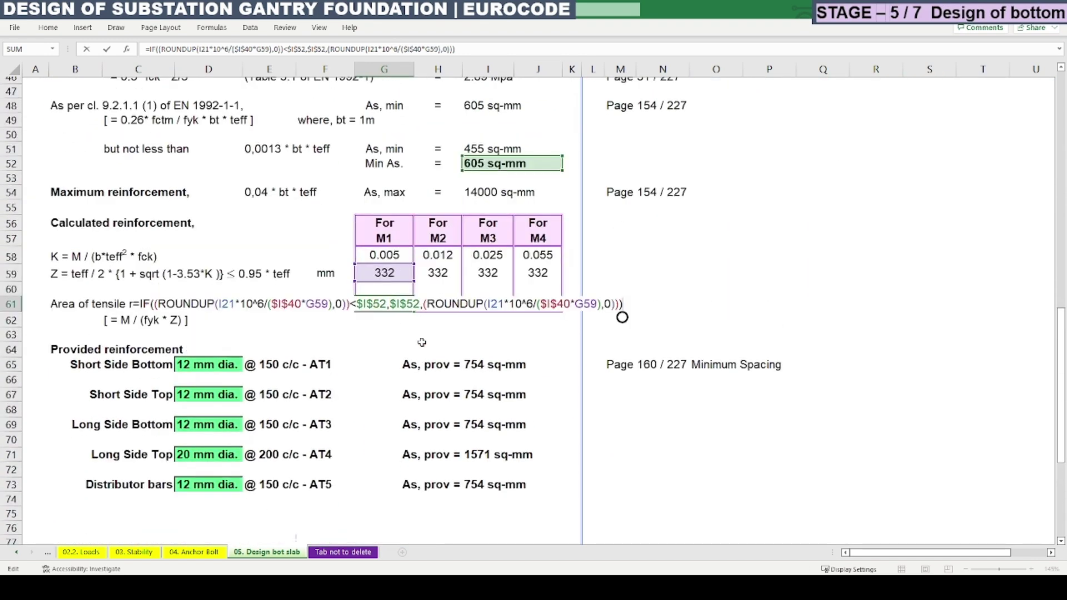
{"action": "left_click_drag", "start_coordinate": [264, 305], "coordinate": [240, 305]}
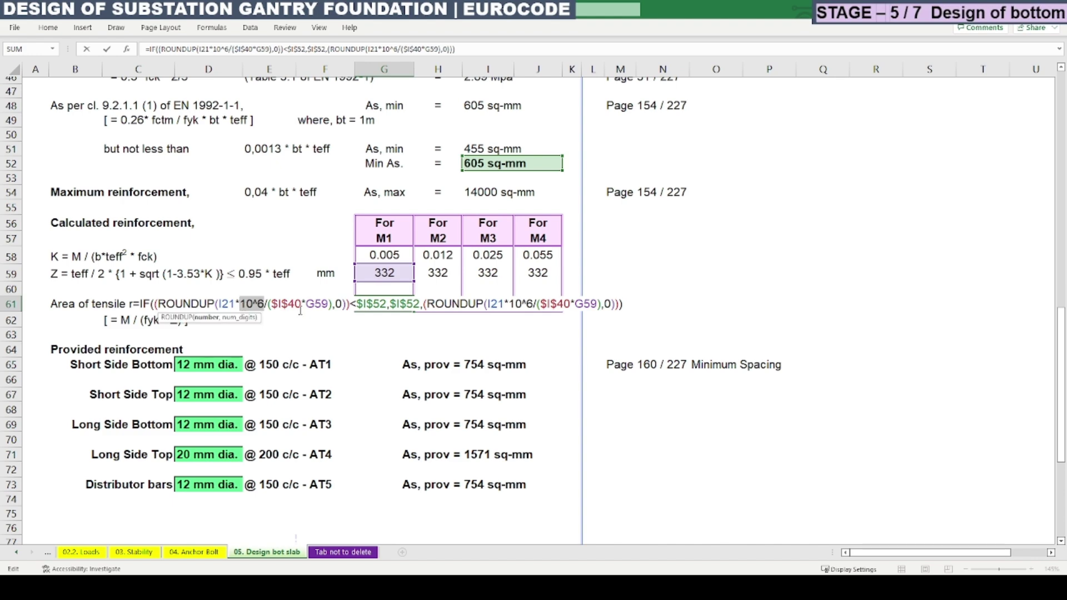
{"action": "scroll", "coordinate": [300, 311], "scroll_direction": "up", "scroll_amount": 2}
{"action": "key", "text": "Escape"}
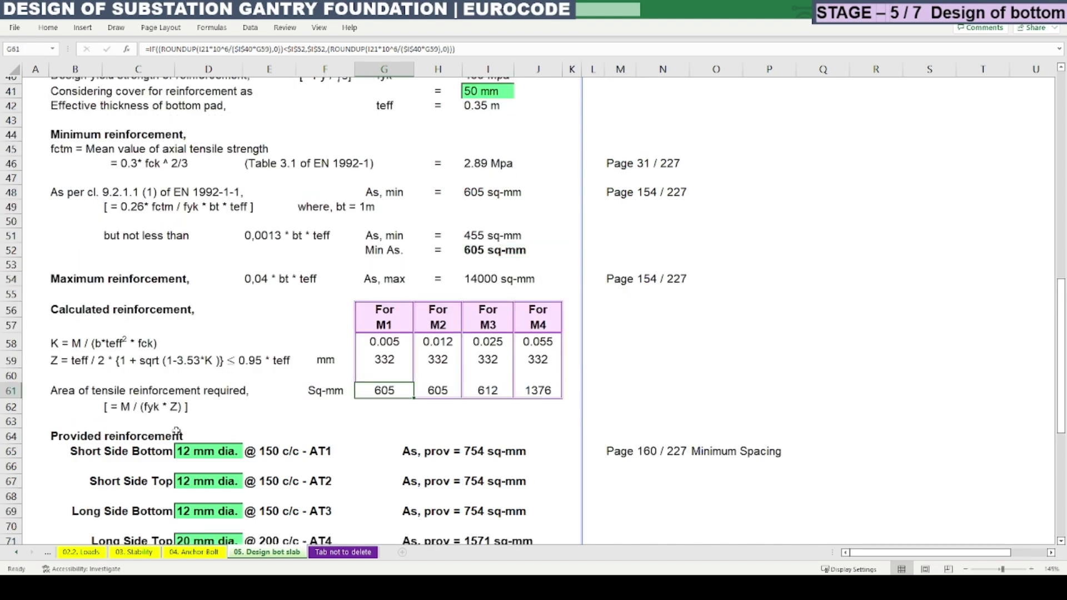
Step: Trace the $I$40 reference of the G61 formula to the design yield strength, and close the formula
{"action": "key", "text": "F2"}
{"action": "scroll", "coordinate": [154, 414], "scroll_direction": "up", "scroll_amount": 3}
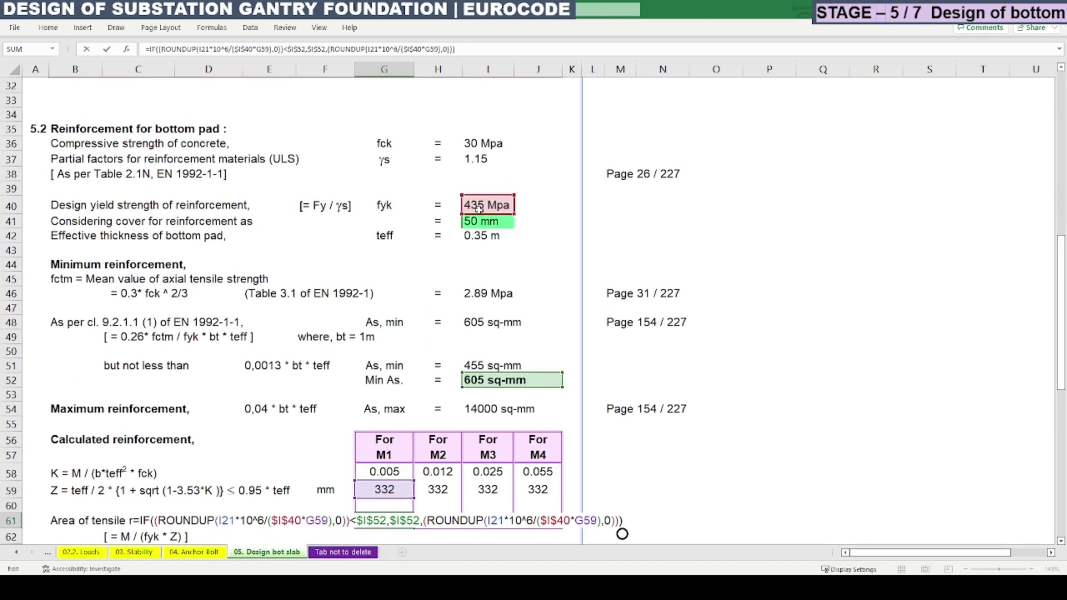
{"action": "scroll", "coordinate": [463, 301], "scroll_direction": "down", "scroll_amount": 3}
{"action": "key", "text": "Escape"}
Step: Strip the IF and ROUNDUP parts from the G61 formula, leaving =I21*10^6/($I$40*G59), and check its result
{"action": "key", "text": "F2"}
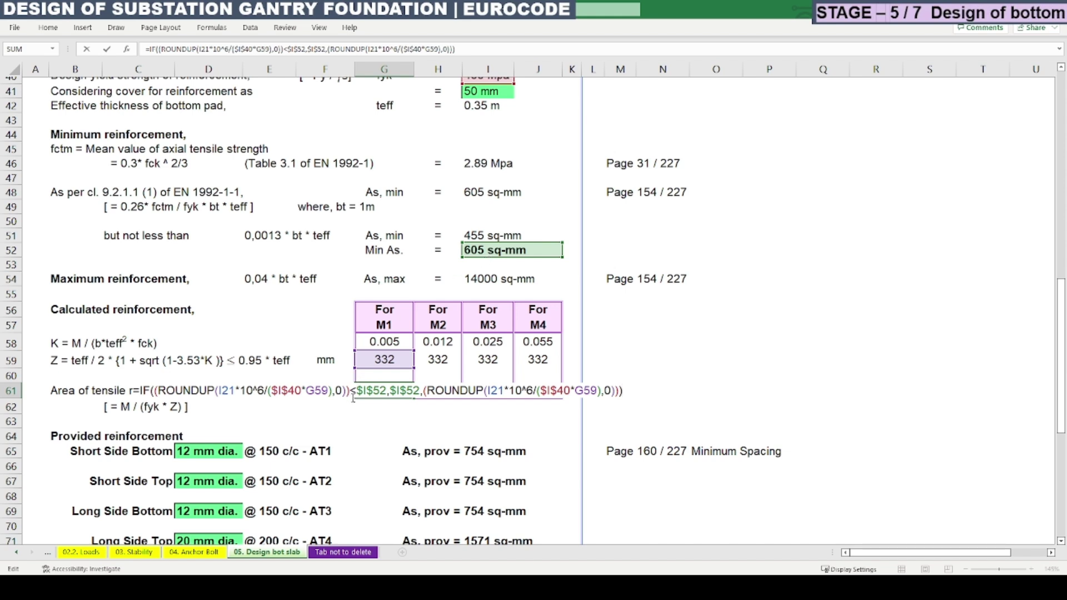
{"action": "left_click_drag", "start_coordinate": [353, 391], "coordinate": [651, 395]}
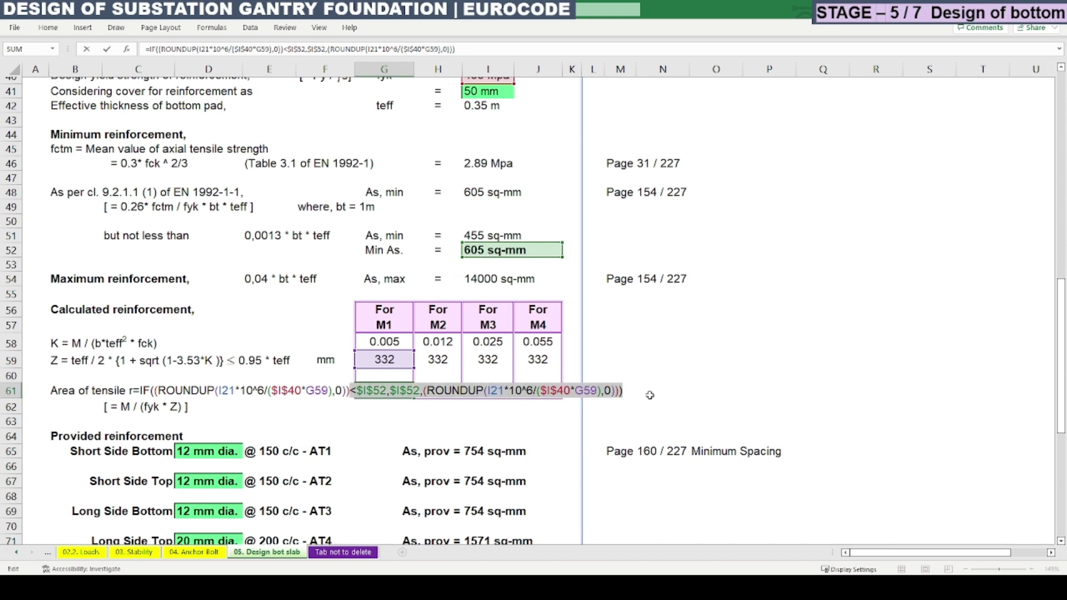
{"action": "key", "text": "BackSpace"}
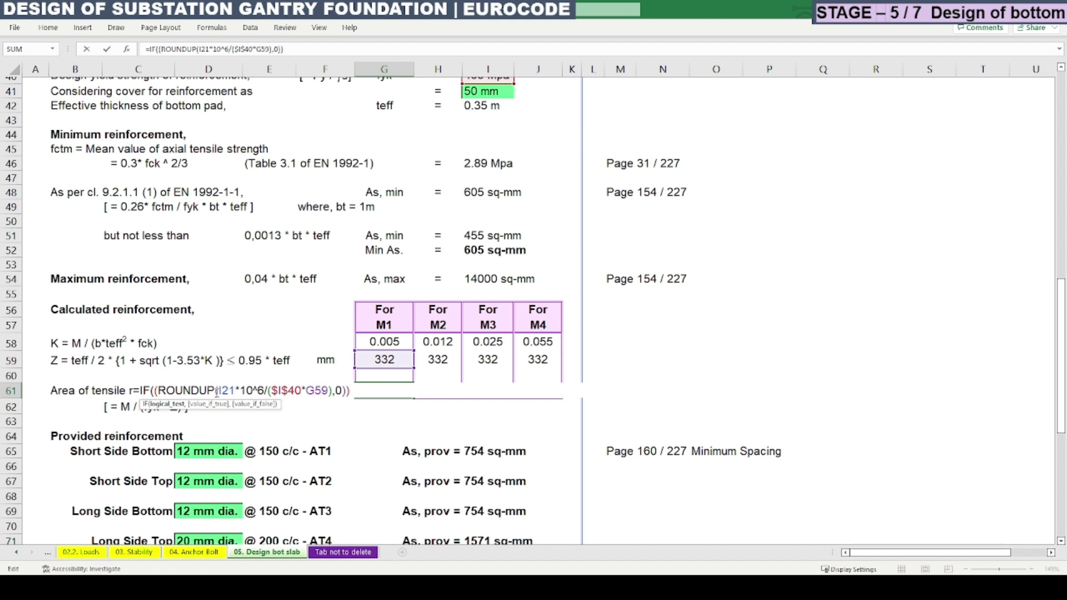
{"action": "left_click_drag", "start_coordinate": [219, 391], "coordinate": [141, 392]}
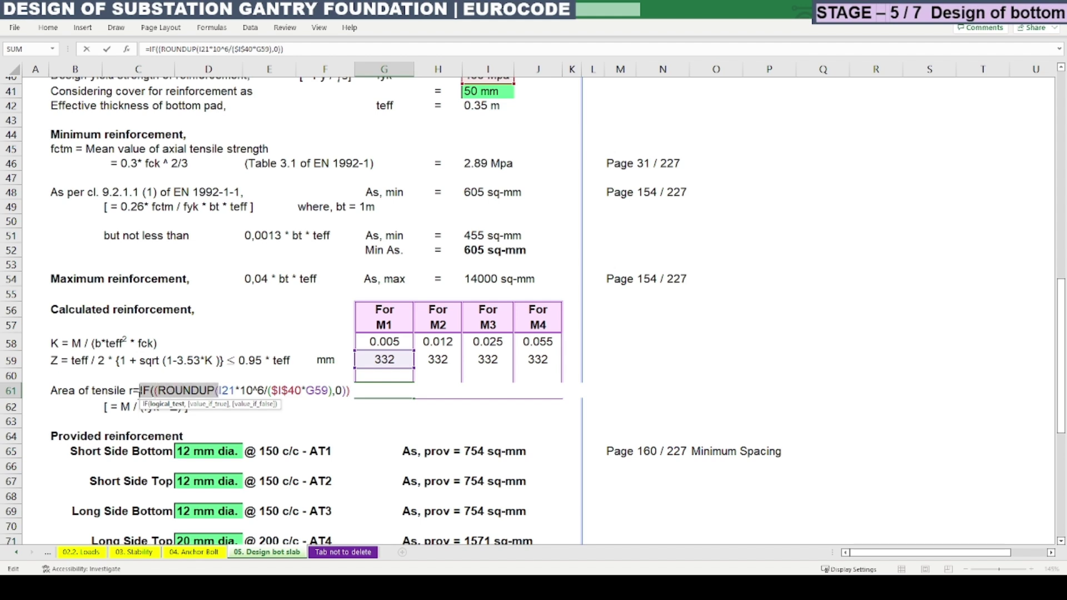
{"action": "key", "text": "BackSpace"}
{"action": "key", "text": "Return"}
{"action": "key", "text": "Return"}
{"action": "key", "text": "Delete"}
{"action": "key", "text": "Delete"}
{"action": "key", "text": "Delete"}
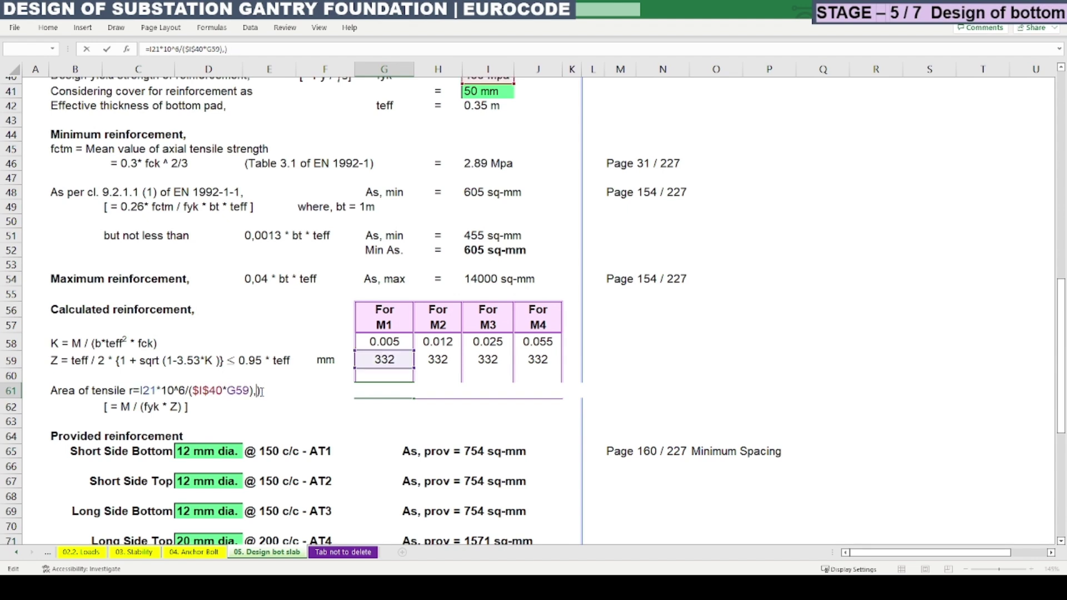
{"action": "key", "text": "Return"}
{"action": "left_click", "coordinate": [398, 391]}
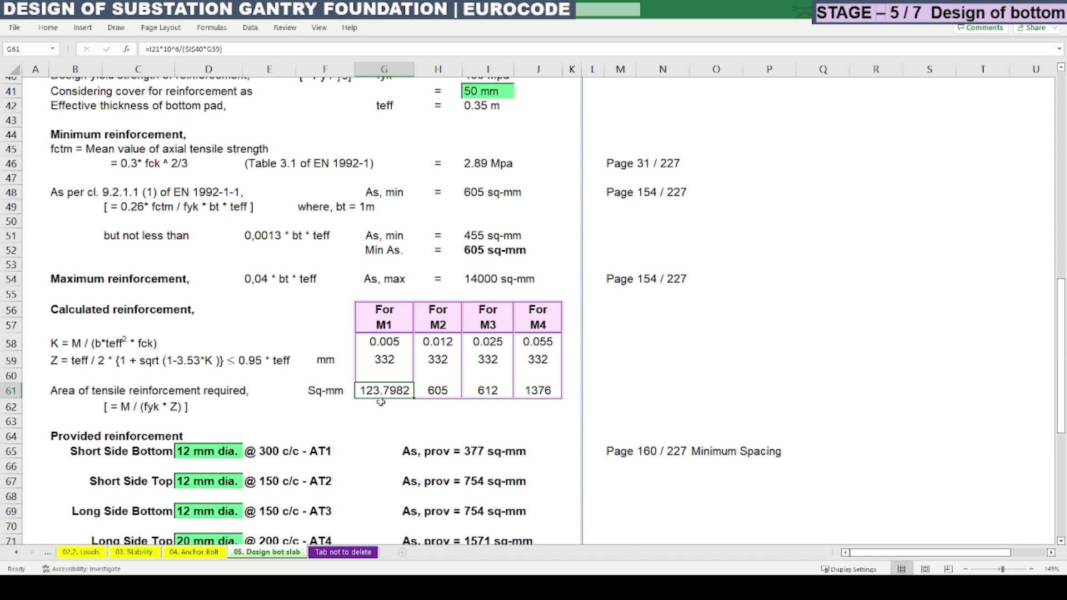
Step: Compare G61 with the written expressions in B58:E62, undo the formula simplification and recheck the full IF formula
{"action": "left_click_drag", "start_coordinate": [68, 337], "coordinate": [248, 404]}
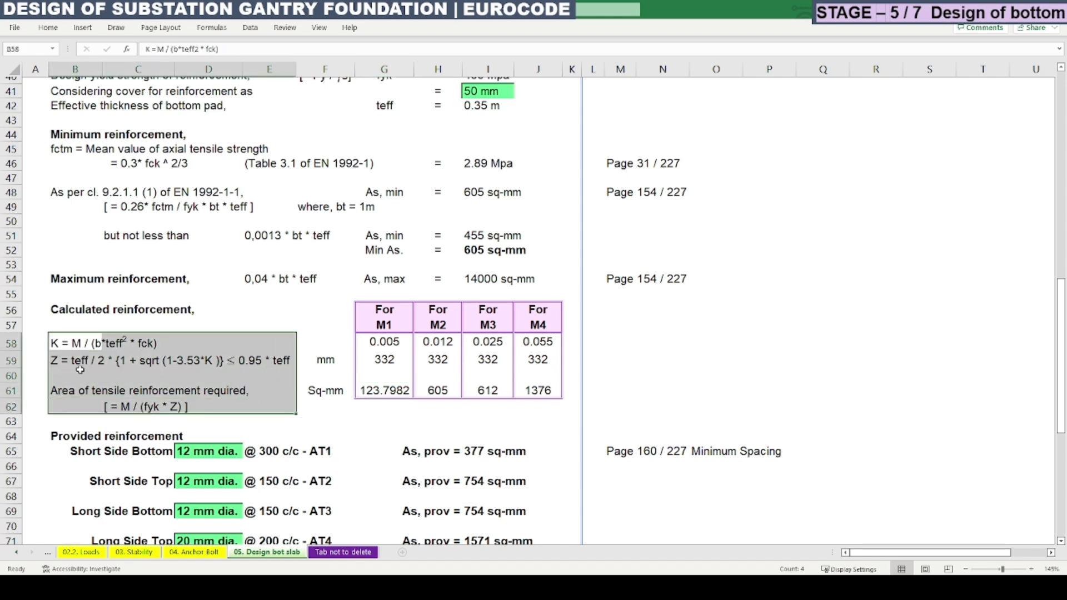
{"action": "left_click", "coordinate": [383, 390]}
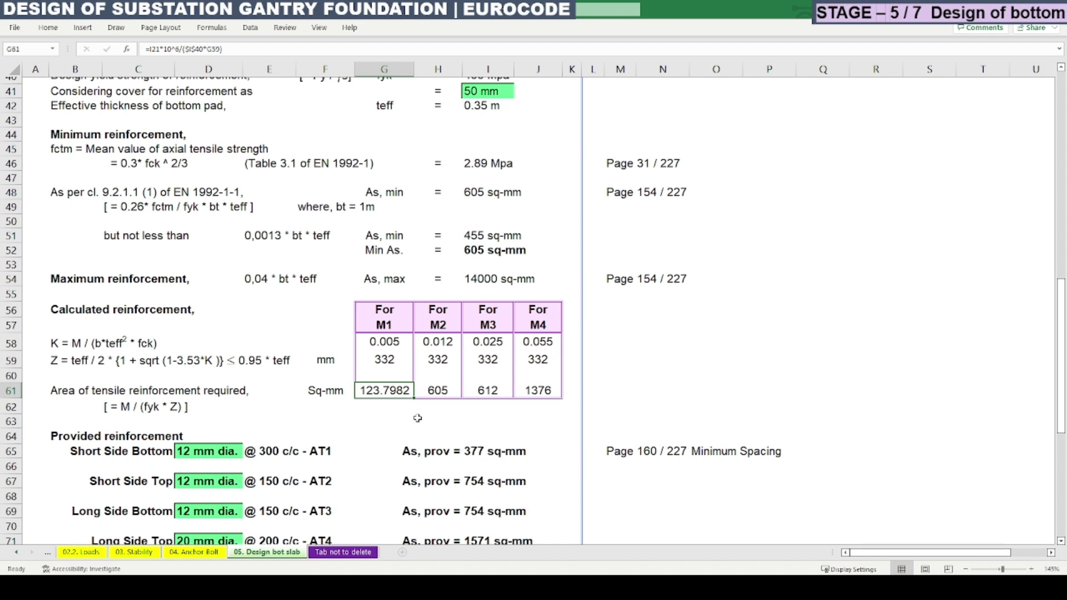
{"action": "key", "text": "ctrl+z"}
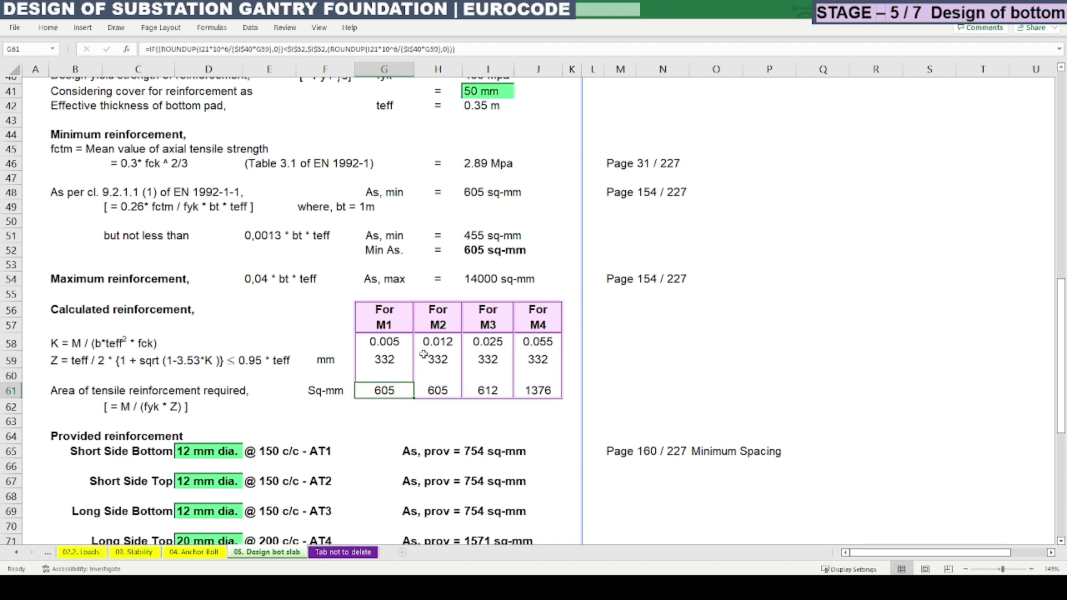
{"action": "key", "text": "F2"}
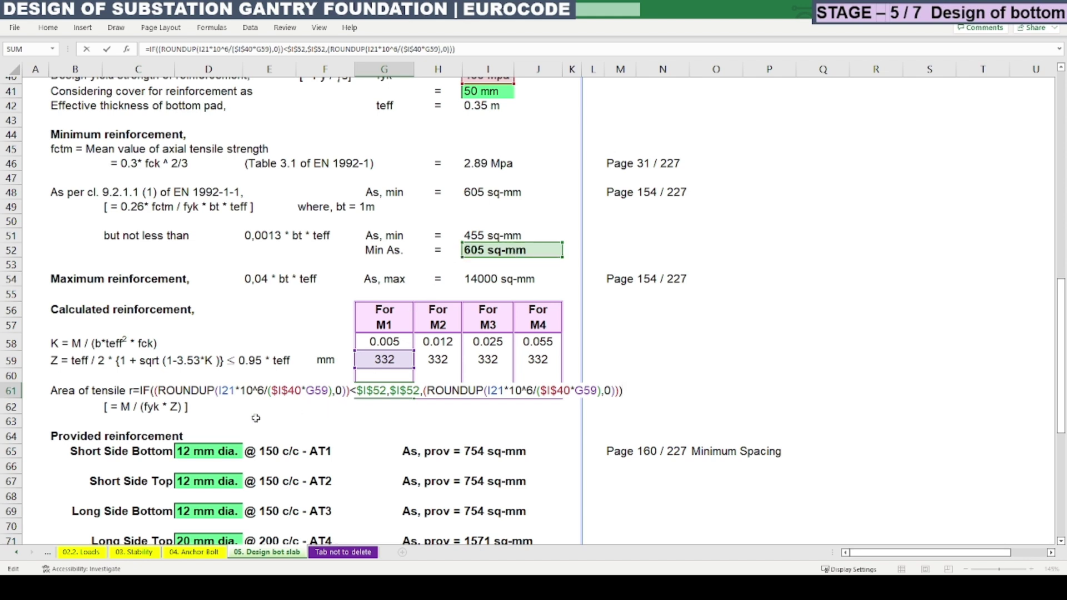
{"action": "key", "text": "Escape"}
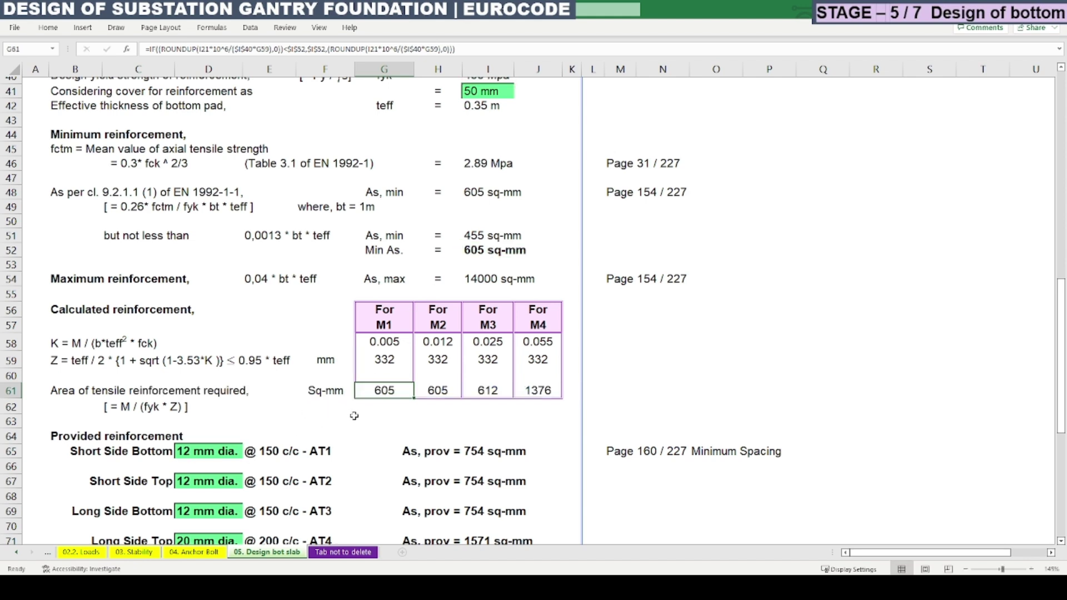
Step: Open the K formula for M2 in H58, trace its I24 moment reference, and close it
{"action": "double_click", "coordinate": [437, 342]}
{"action": "scroll", "coordinate": [424, 360], "scroll_direction": "up", "scroll_amount": 2}
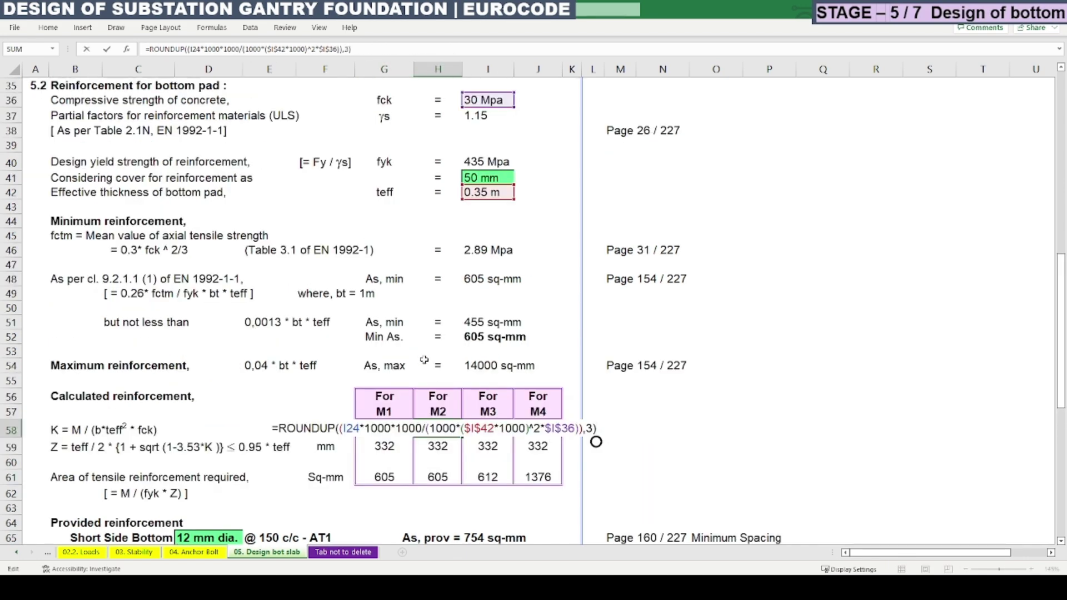
{"action": "scroll", "coordinate": [424, 360], "scroll_direction": "up", "scroll_amount": 9}
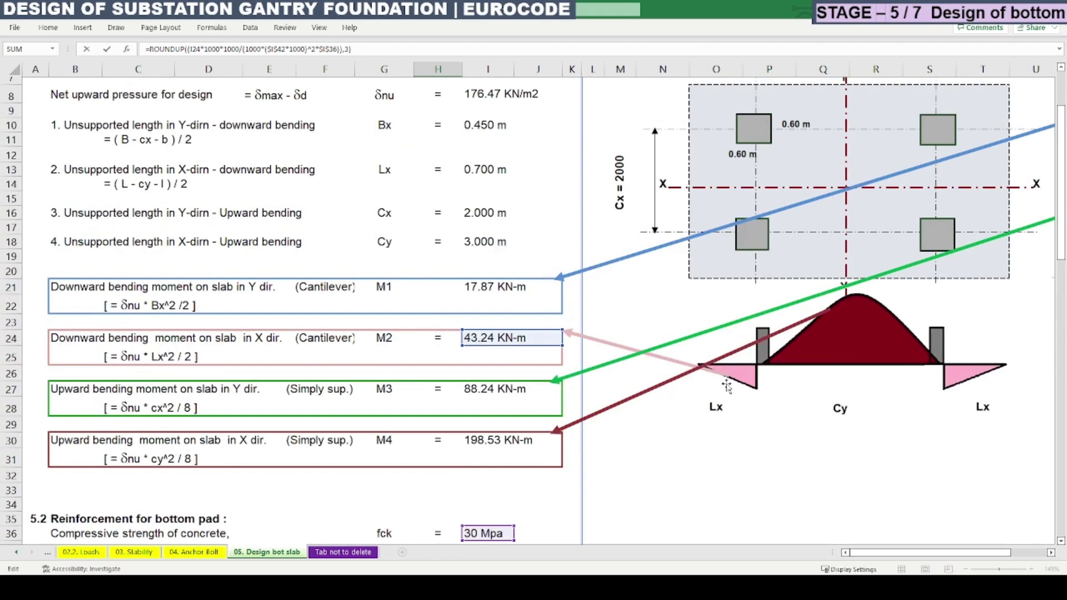
{"action": "scroll", "coordinate": [717, 394], "scroll_direction": "down", "scroll_amount": 8}
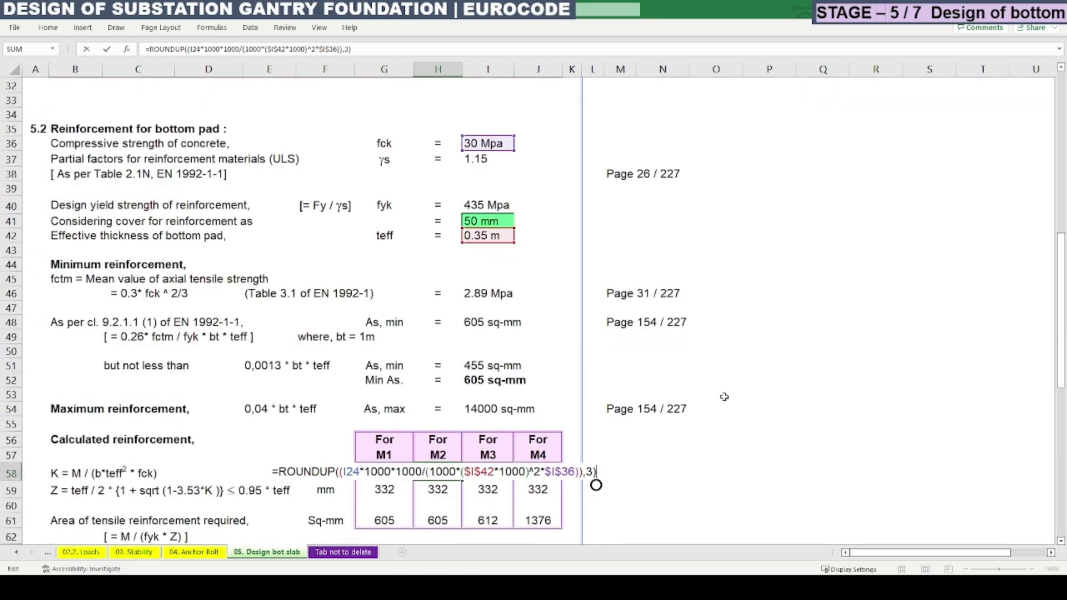
{"action": "key", "text": "Return"}
Step: Examine the Z formula for M2 in H59, including its H58 reference, against the written Z expression
{"action": "key", "text": "F2"}
{"action": "key", "text": "Escape"}
{"action": "key", "text": "F2"}
{"action": "left_click", "coordinate": [438, 489]}
{"action": "key", "text": "F2"}
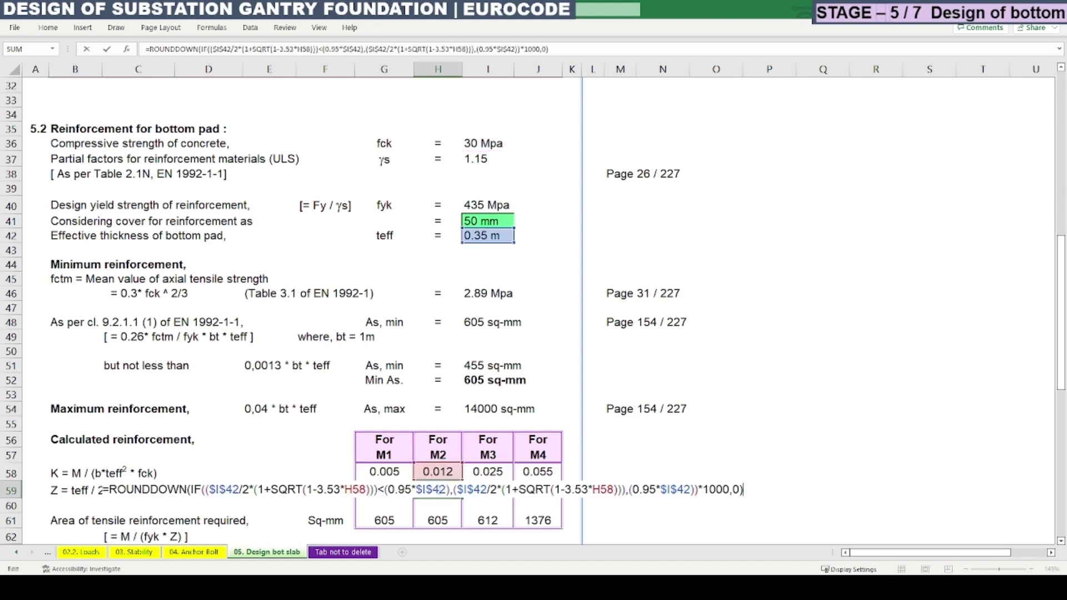
{"action": "key", "text": "Escape"}
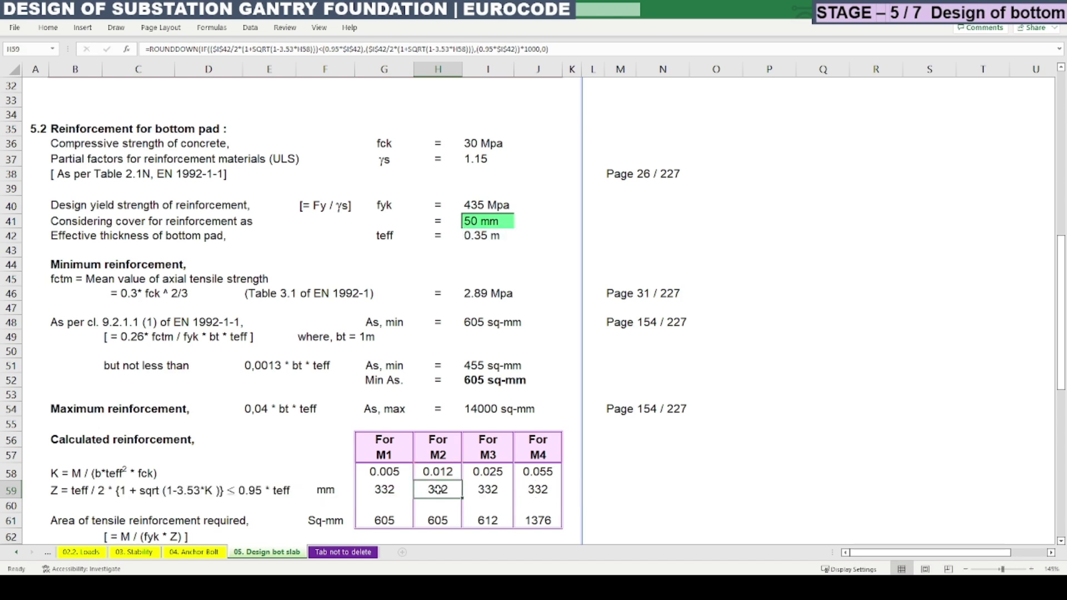
{"action": "key", "text": "F2"}
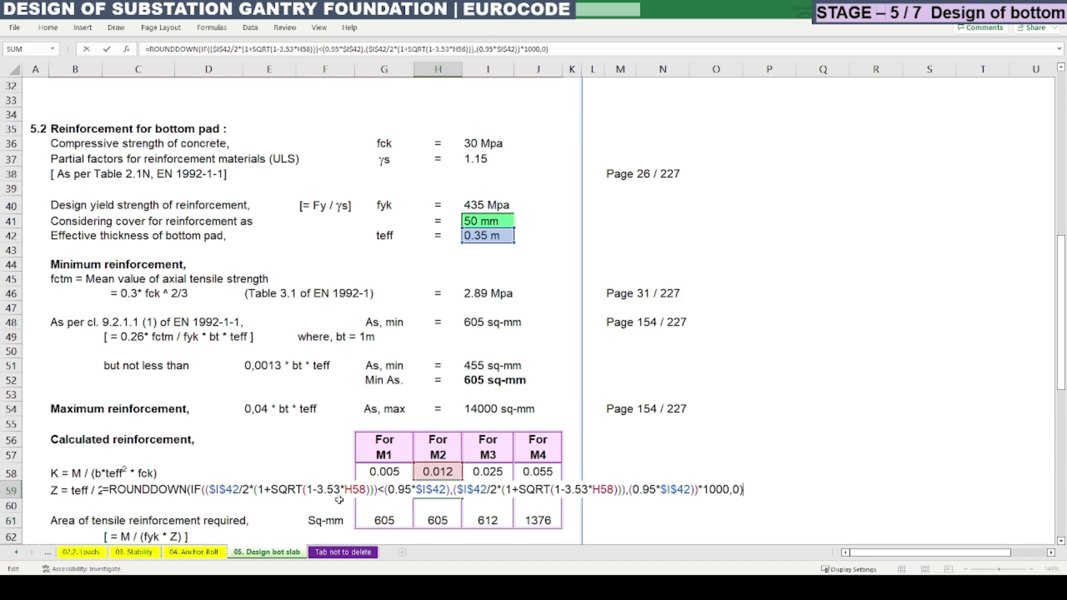
{"action": "key", "text": "ctrl+Return"}
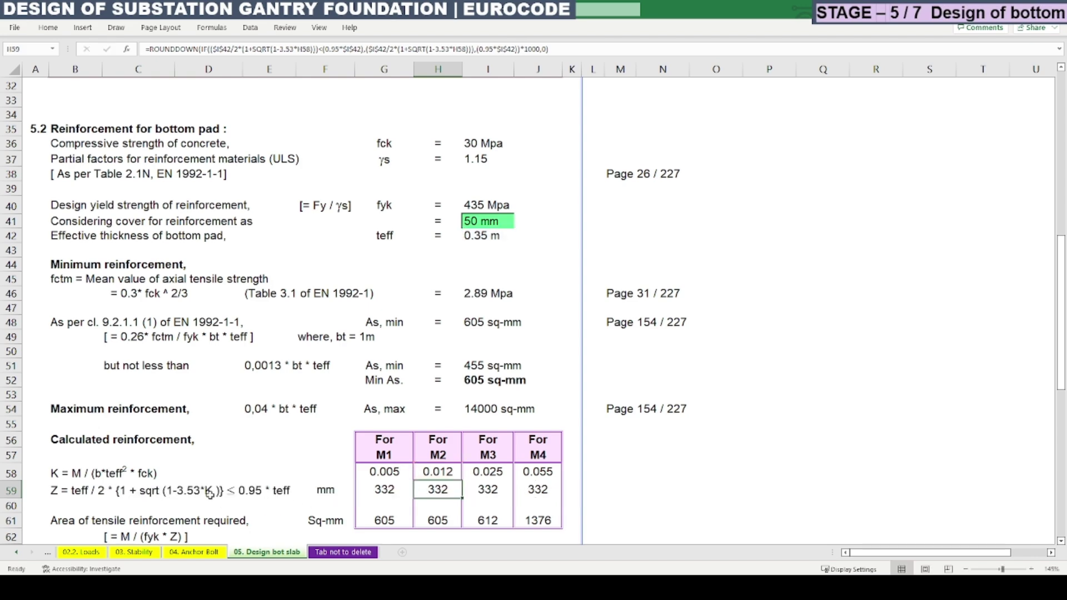
Step: Examine the required reinforcement formula for M2 in H61 and close it
{"action": "scroll", "coordinate": [421, 389], "scroll_direction": "down", "scroll_amount": 3}
{"action": "left_click", "coordinate": [421, 388]}
{"action": "double_click", "coordinate": [421, 389]}
{"action": "key", "text": "Escape"}
Step: Examine the Z, required reinforcement and K formulas for M3 in I59, I61 and I58
{"action": "double_click", "coordinate": [469, 361]}
{"action": "key", "text": "Escape"}
{"action": "left_click", "coordinate": [469, 388]}
{"action": "double_click", "coordinate": [469, 389]}
{"action": "key", "text": "Escape"}
{"action": "key", "text": "Up"}
{"action": "key", "text": "Up"}
{"action": "key", "text": "Up"}
{"action": "key", "text": "F2"}
{"action": "key", "text": "Escape"}
Step: Compare the required reinforcement areas in row 61, especially for M3 and M4, with the upward bending moments in I27 and I30
{"action": "left_click_drag", "start_coordinate": [384, 391], "coordinate": [535, 390]}
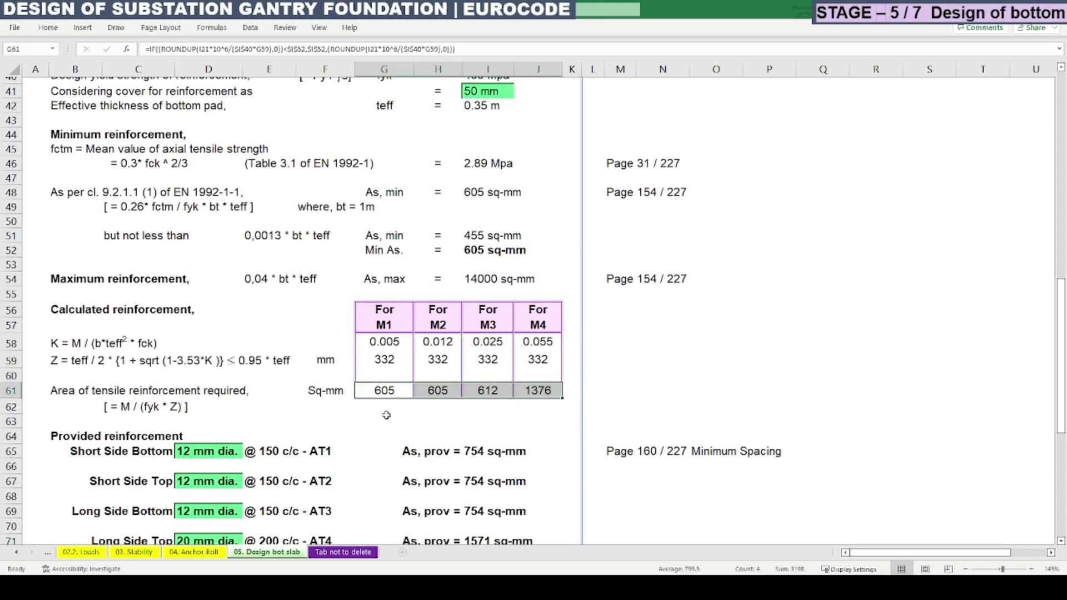
{"action": "left_click", "coordinate": [491, 393]}
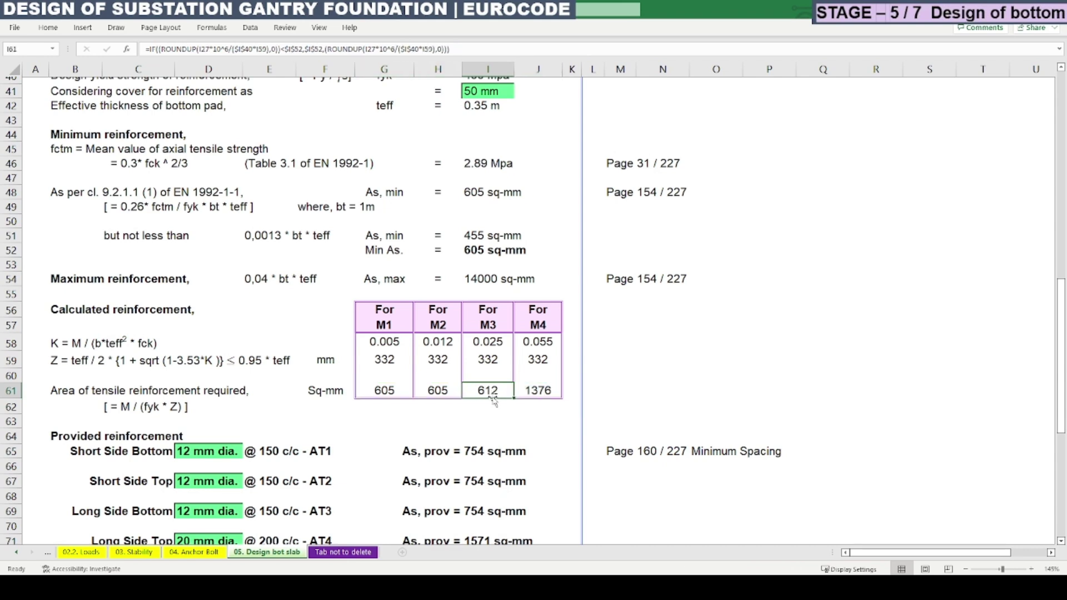
{"action": "left_click_drag", "start_coordinate": [484, 318], "coordinate": [535, 398]}
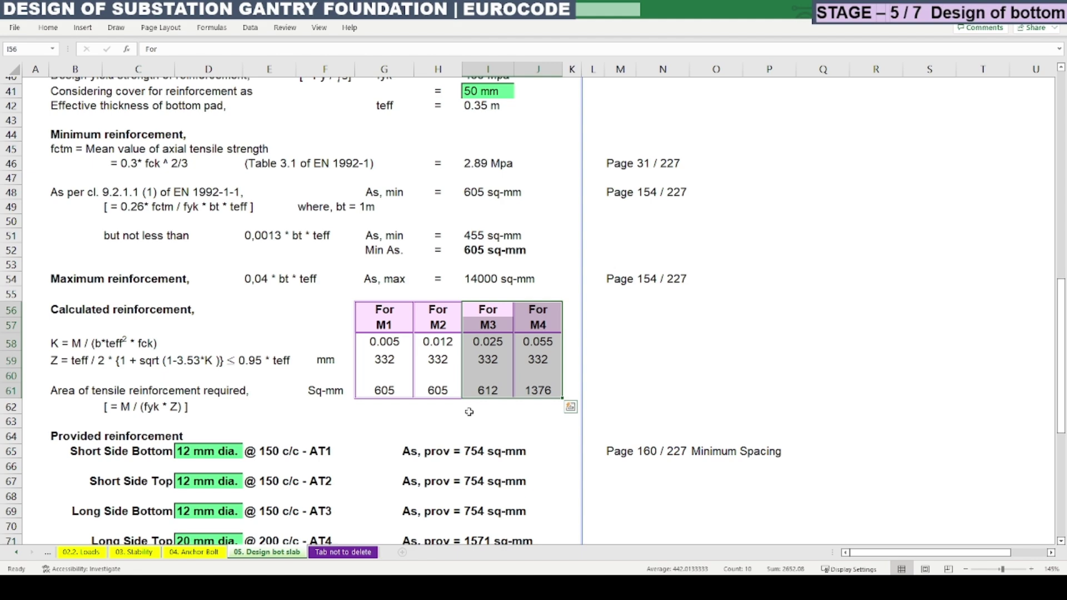
{"action": "scroll", "coordinate": [469, 408], "scroll_direction": "up", "scroll_amount": 7}
{"action": "left_click_drag", "start_coordinate": [470, 212], "coordinate": [510, 278]}
{"action": "left_click", "coordinate": [390, 358]}
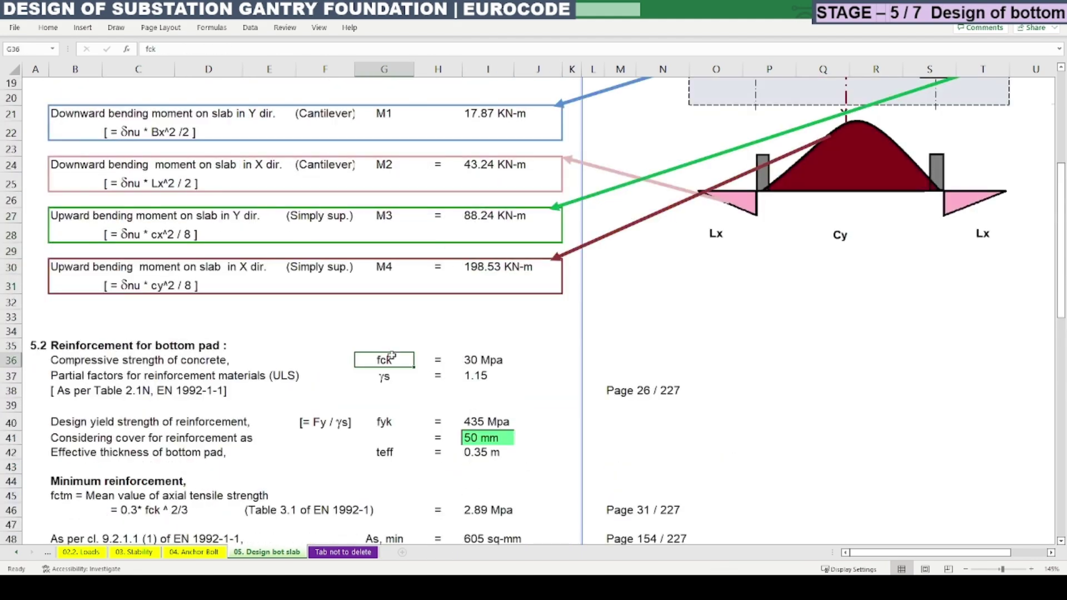
{"action": "scroll", "coordinate": [515, 426], "scroll_direction": "down", "scroll_amount": 5}
{"action": "scroll", "coordinate": [515, 425], "scroll_direction": "down", "scroll_amount": 1}
{"action": "left_click_drag", "start_coordinate": [489, 476], "coordinate": [516, 476]}
{"action": "scroll", "coordinate": [516, 476], "scroll_direction": "down", "scroll_amount": 3}
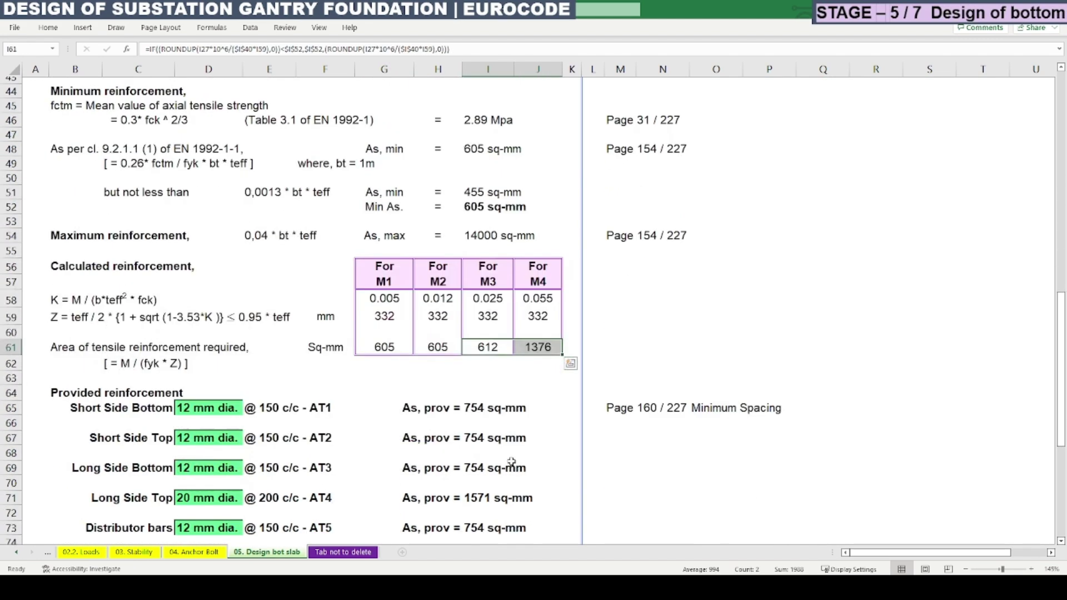
Step: Test the M3 required reinforcement in I61 with only =I27*10^6/($I$40*I59), and restore its full IF formula
{"action": "left_click", "coordinate": [492, 348]}
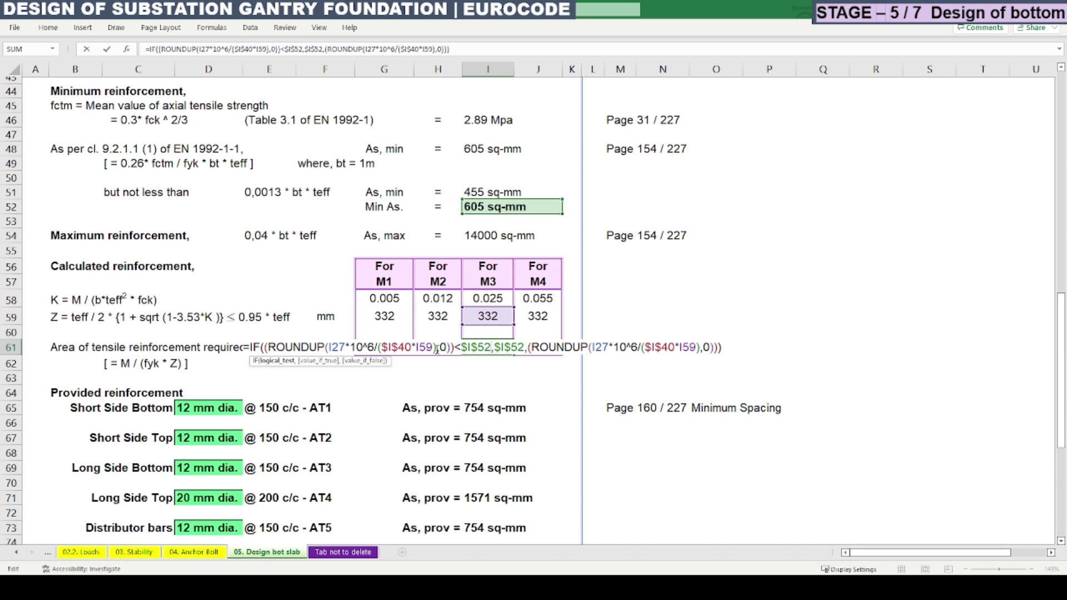
{"action": "left_click_drag", "start_coordinate": [437, 349], "coordinate": [890, 415]}
{"action": "key", "text": "BackSpace"}
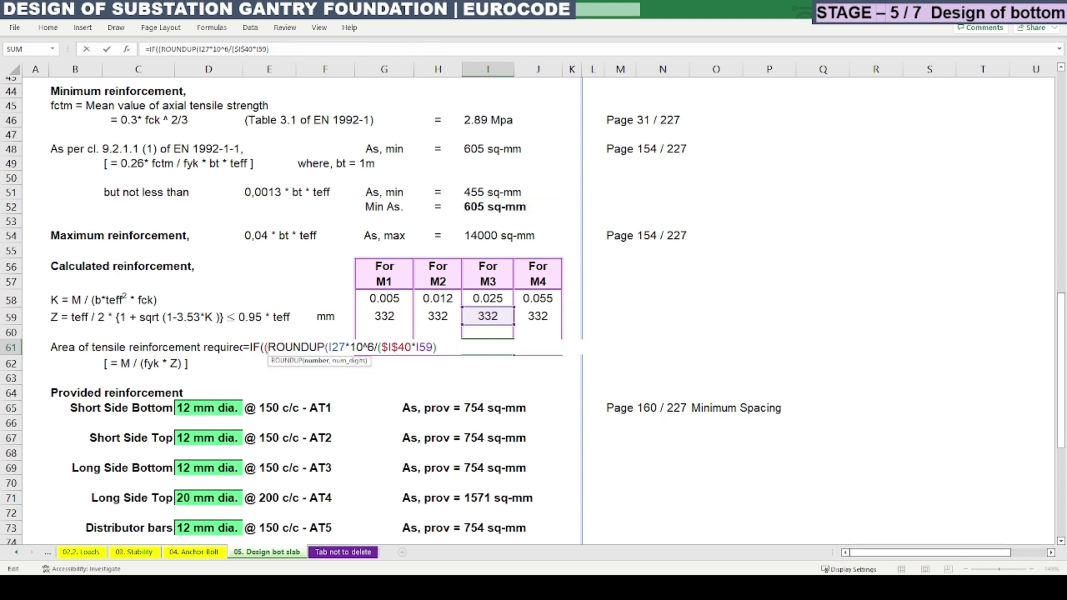
{"action": "left_click_drag", "start_coordinate": [266, 348], "coordinate": [249, 348]}
{"action": "key", "text": "BackSpace"}
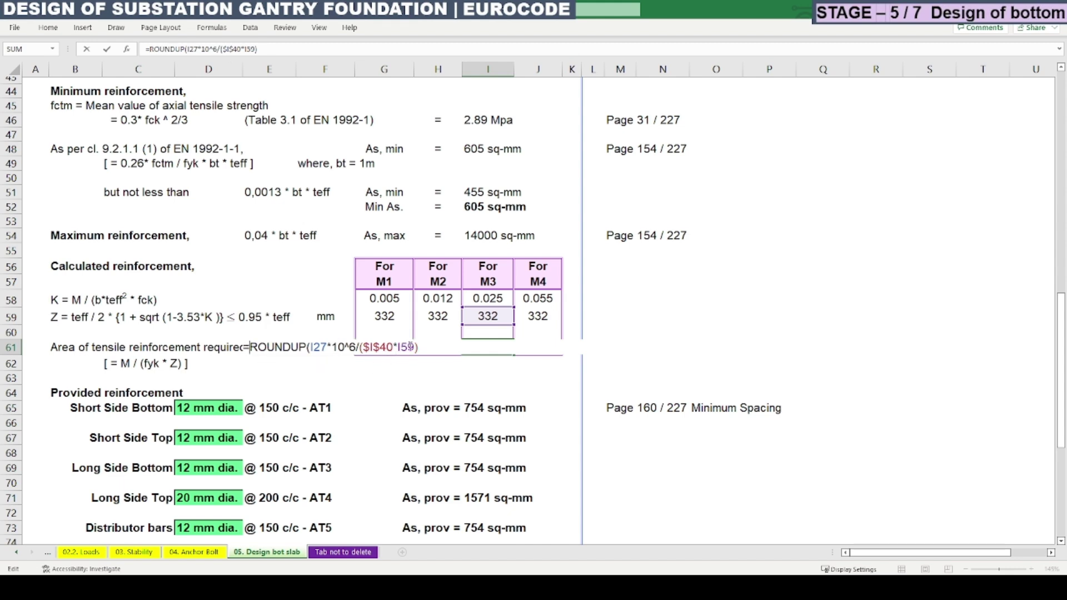
{"action": "left_click_drag", "start_coordinate": [310, 348], "coordinate": [249, 348]}
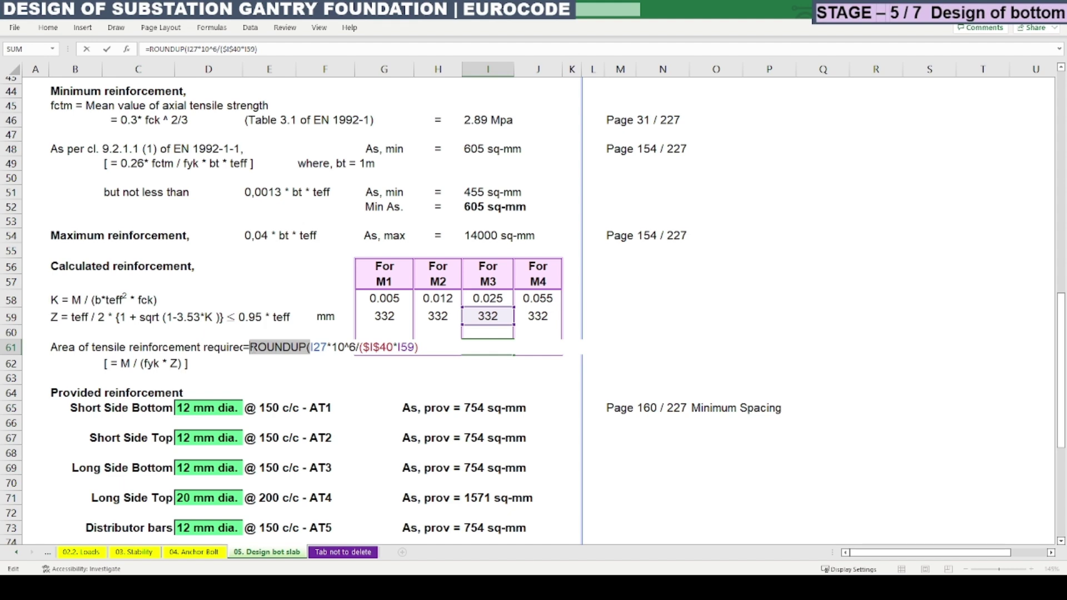
{"action": "key", "text": "BackSpace"}
{"action": "key", "text": "Return"}
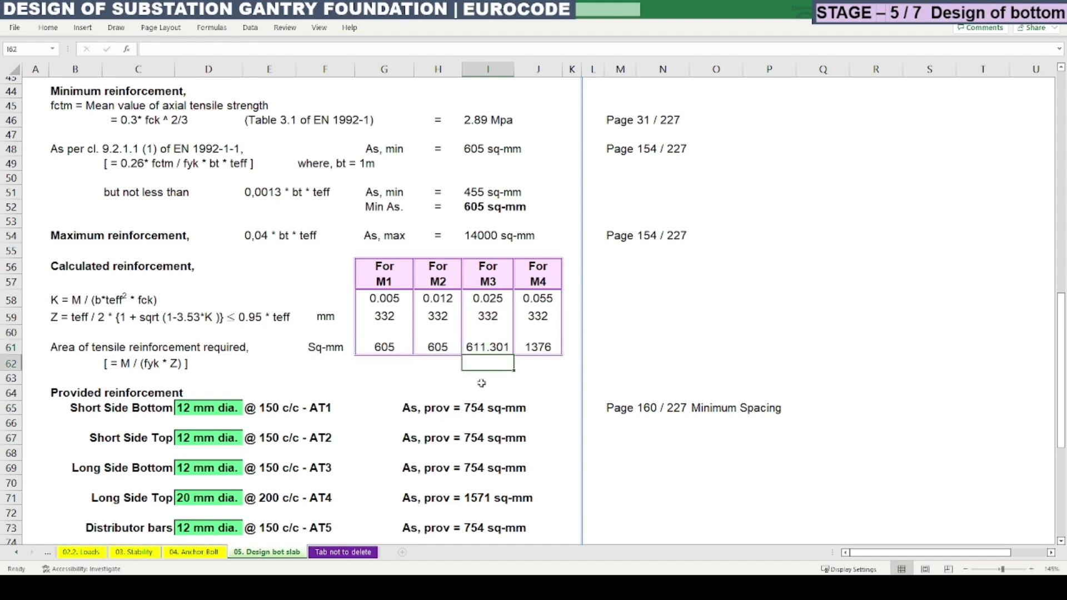
{"action": "left_click", "coordinate": [495, 345]}
{"action": "type", "text": "=IF((ROUNDUP(I27*10^6/($I$40*I59),0))<$I$52,$I$52,(ROUNDUP(I27*10^6/($I$40*I59),0)))"}
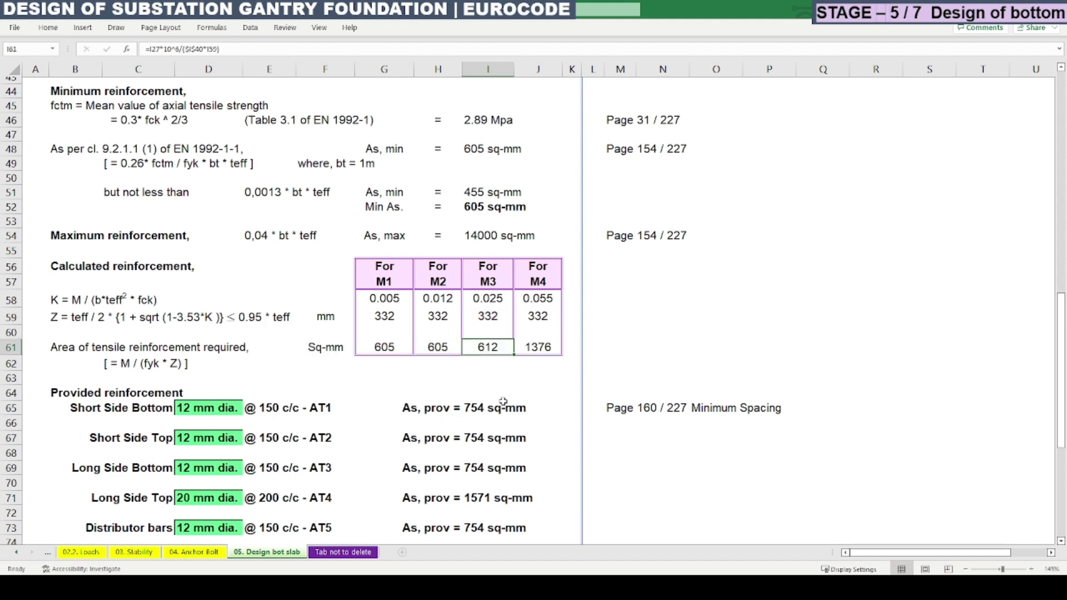
Step: Compare the M4 required reinforcement formula in J61 with the upward bending moment M4 in I30
{"action": "left_click", "coordinate": [549, 350]}
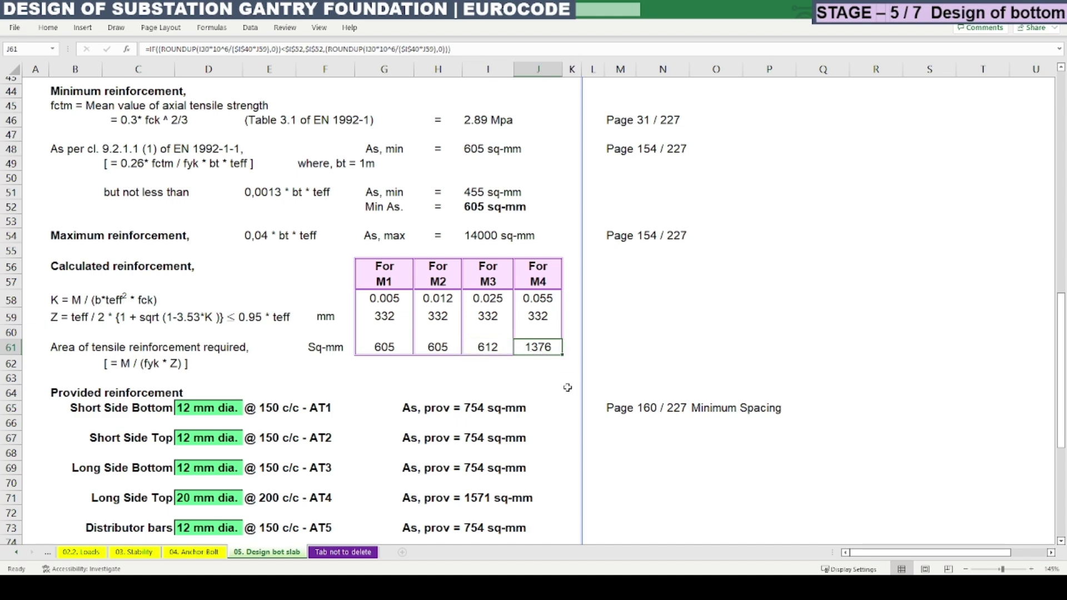
{"action": "left_click", "coordinate": [550, 404]}
{"action": "scroll", "coordinate": [533, 414], "scroll_direction": "up", "scroll_amount": 7}
{"action": "scroll", "coordinate": [530, 418], "scroll_direction": "up", "scroll_amount": 4}
{"action": "left_click", "coordinate": [520, 411]}
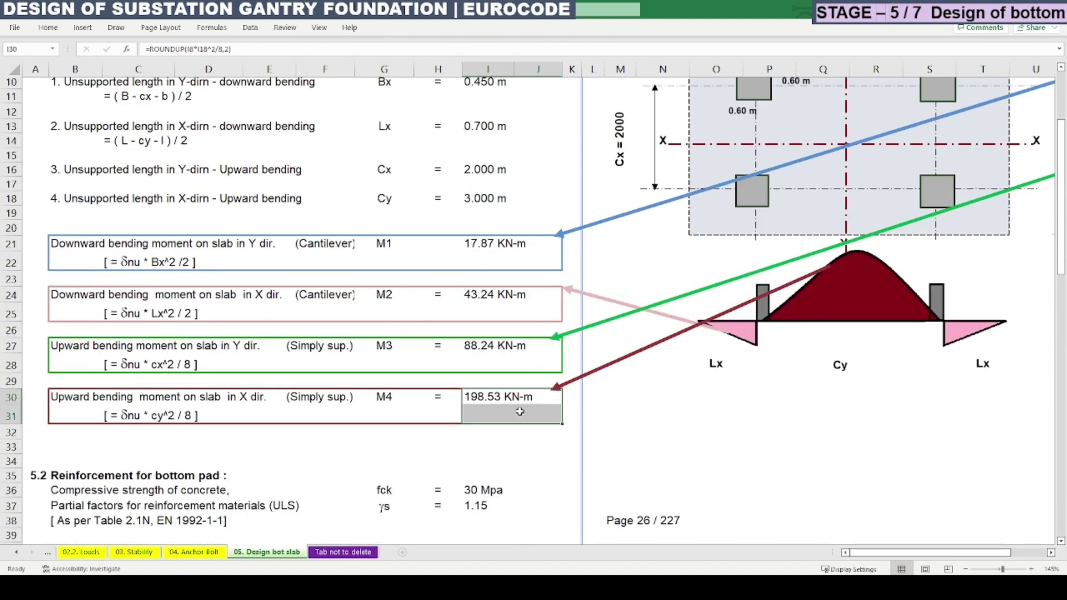
{"action": "scroll", "coordinate": [520, 411], "scroll_direction": "down", "scroll_amount": 4}
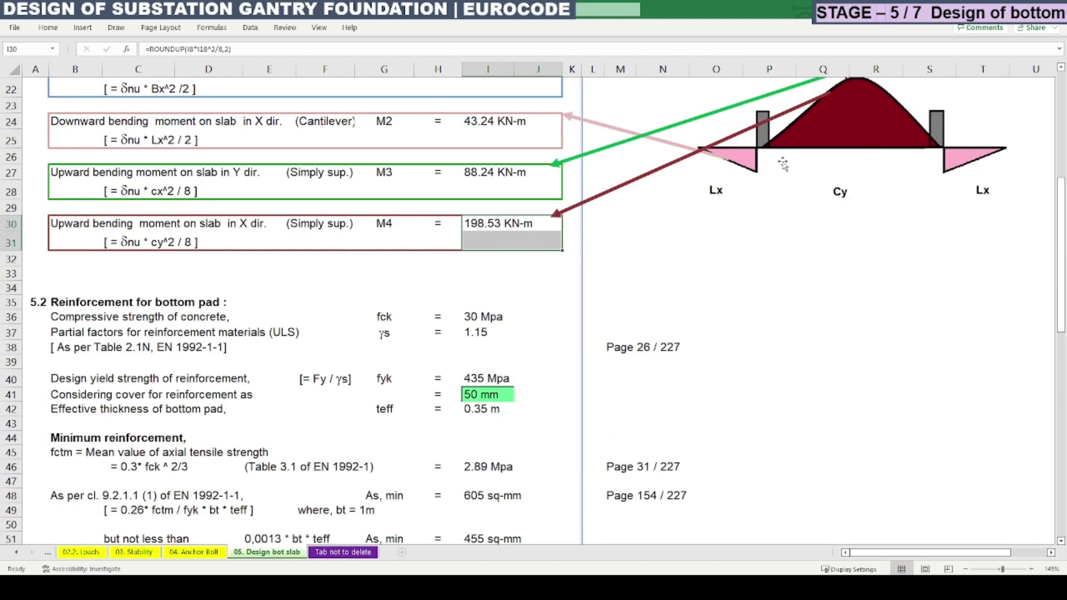
Step: Review the provided reinforcement list and bar sketch, ending at the short side bottom bar diameter in D65
{"action": "scroll", "coordinate": [550, 276], "scroll_direction": "down", "scroll_amount": 12}
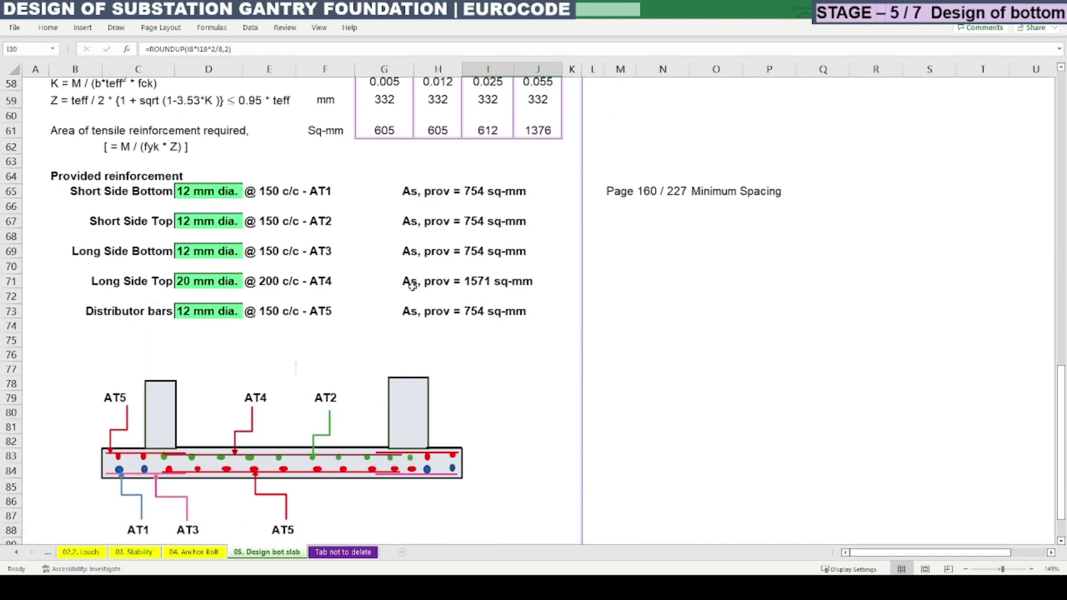
{"action": "scroll", "coordinate": [412, 285], "scroll_direction": "up", "scroll_amount": 1}
{"action": "left_click", "coordinate": [299, 414]}
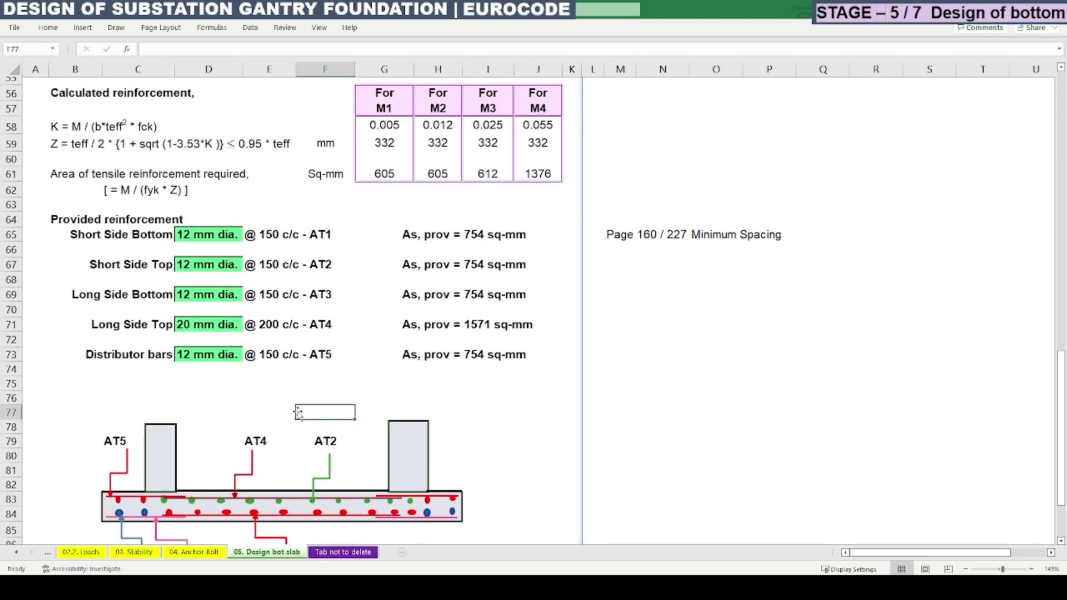
{"action": "left_click", "coordinate": [380, 374]}
{"action": "scroll", "coordinate": [378, 370], "scroll_direction": "up", "scroll_amount": 2}
{"action": "left_click_drag", "start_coordinate": [51, 311], "coordinate": [198, 326]}
{"action": "left_click", "coordinate": [192, 337]}
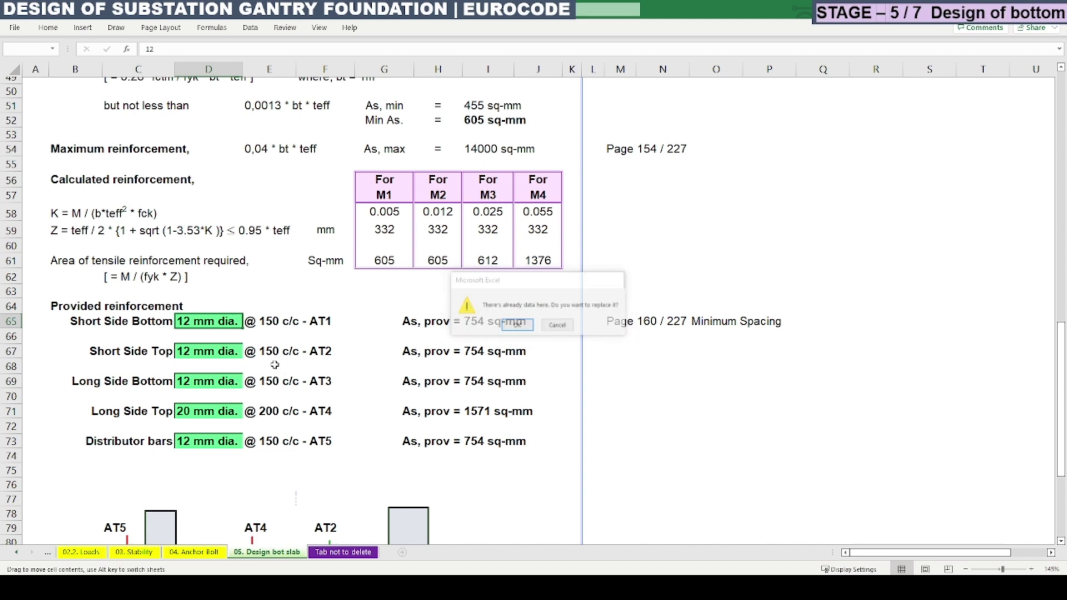
{"action": "key", "text": "Escape"}
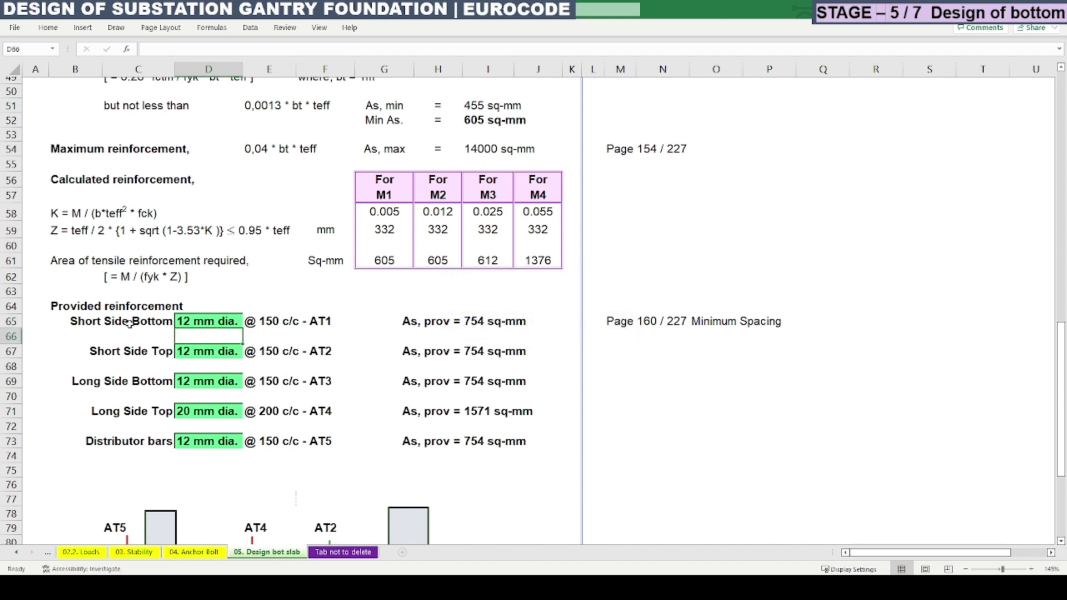
{"action": "left_click", "coordinate": [207, 321]}
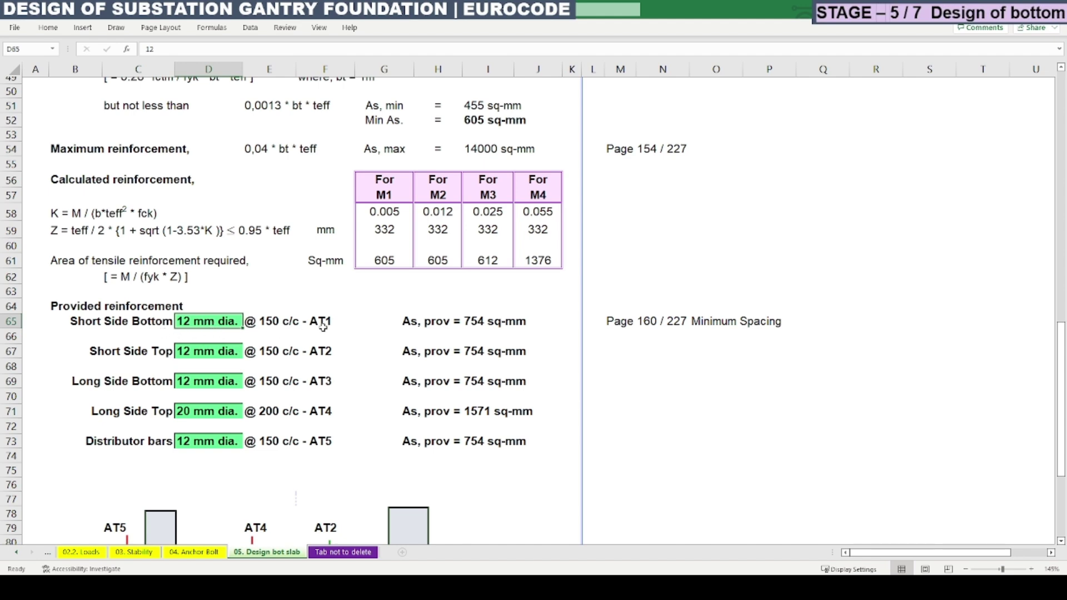
Step: Examine the AT1 bar spacing formula in E65 and the required M1 area it references in G61
{"action": "double_click", "coordinate": [261, 327]}
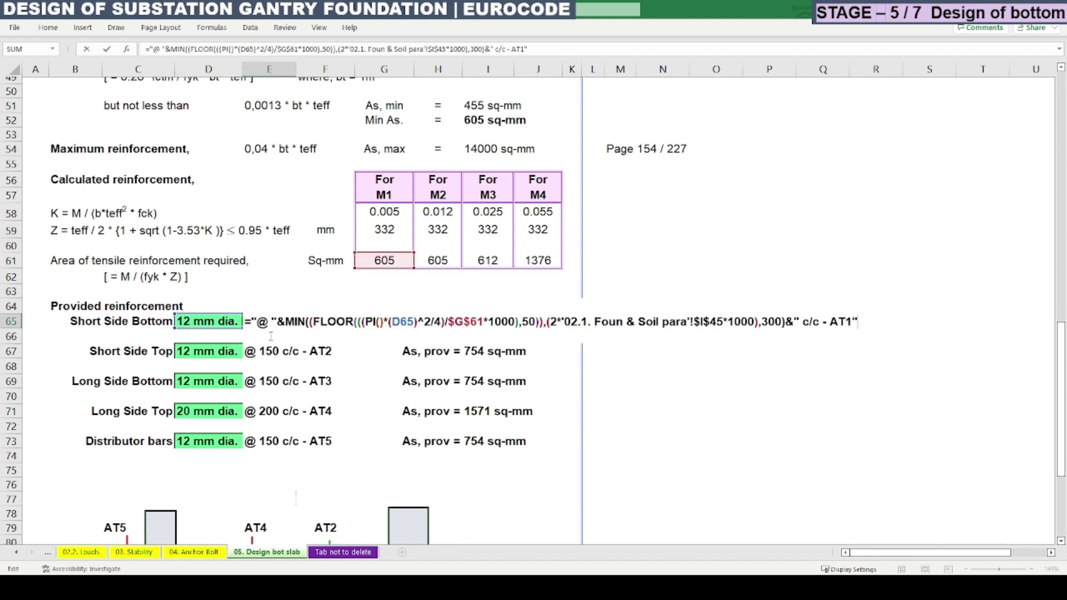
{"action": "key", "text": "Escape"}
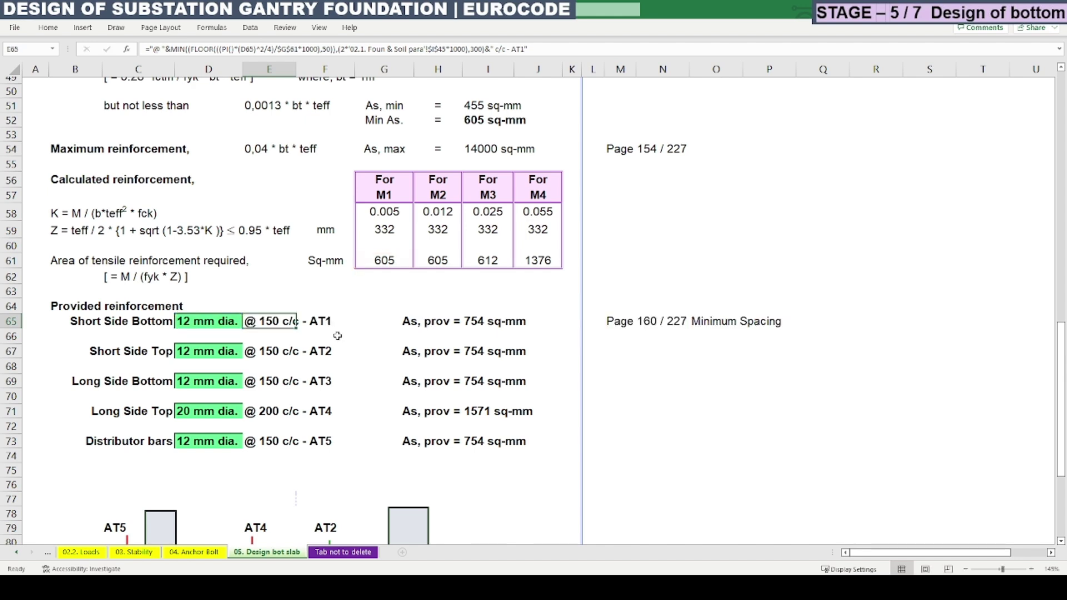
{"action": "double_click", "coordinate": [272, 322]}
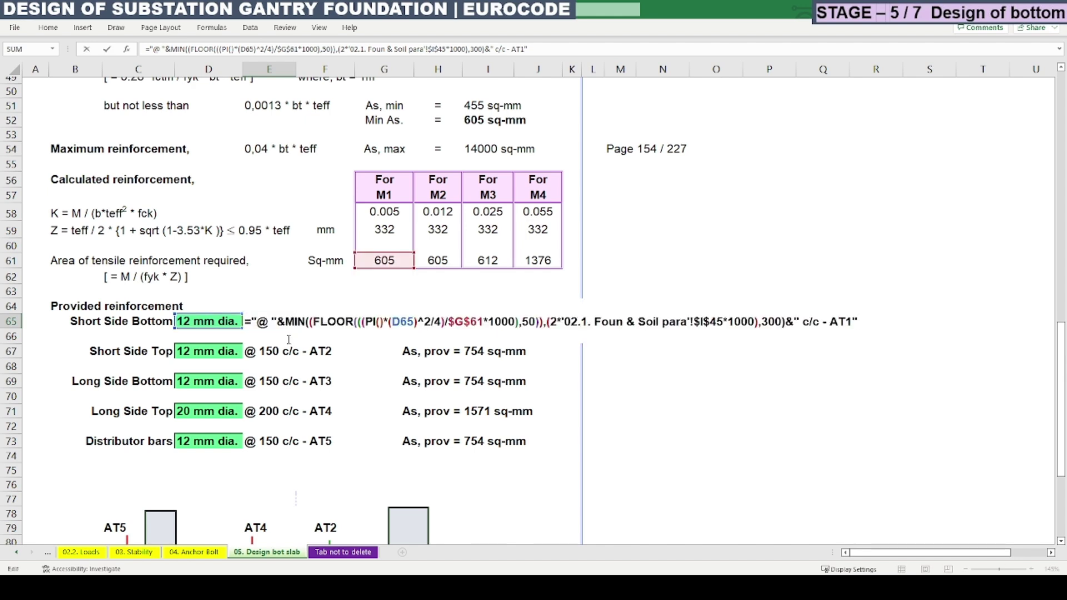
{"action": "key", "text": "Escape"}
{"action": "key", "text": "F2"}
{"action": "key", "text": "Escape"}
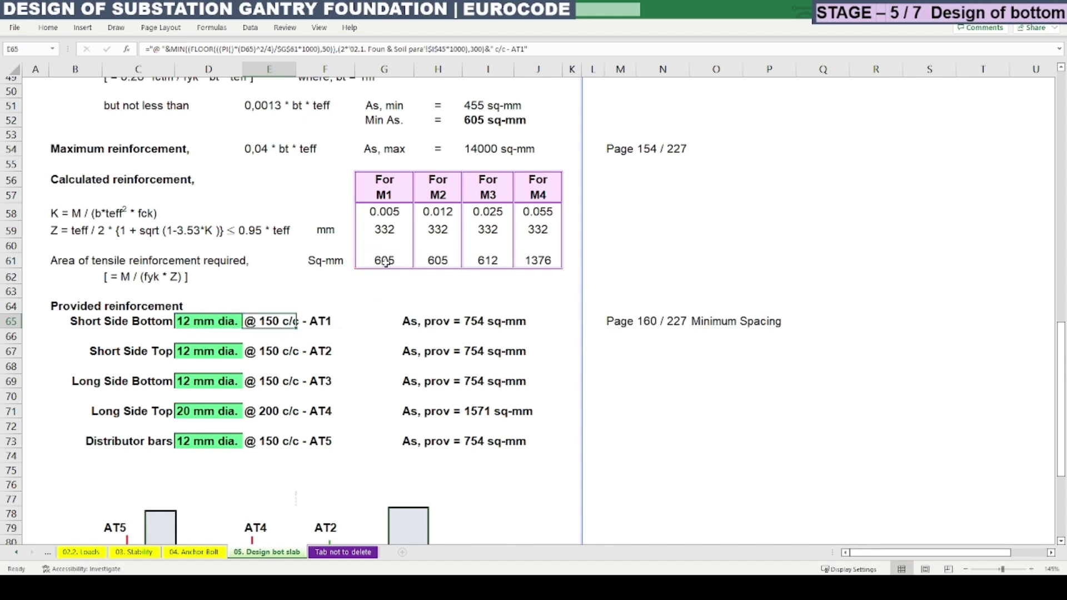
{"action": "left_click", "coordinate": [386, 263]}
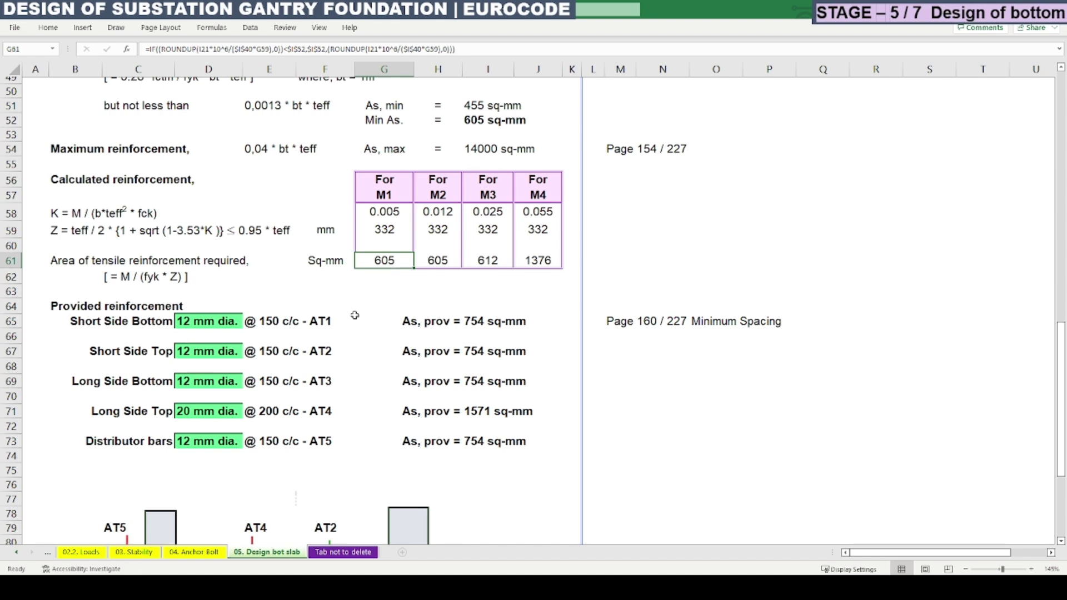
Step: Calculate the cross-sectional area of one short side bottom bar in G64 with =PI()*D65^2/4
{"action": "left_click", "coordinate": [614, 353]}
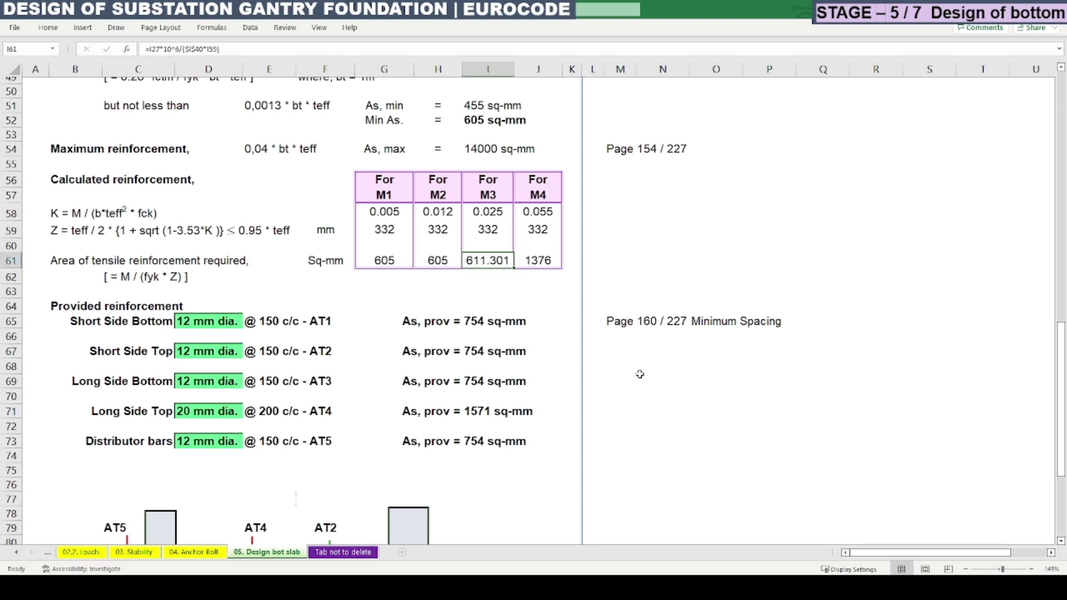
{"action": "key", "text": "Down"}
{"action": "key", "text": "Down"}
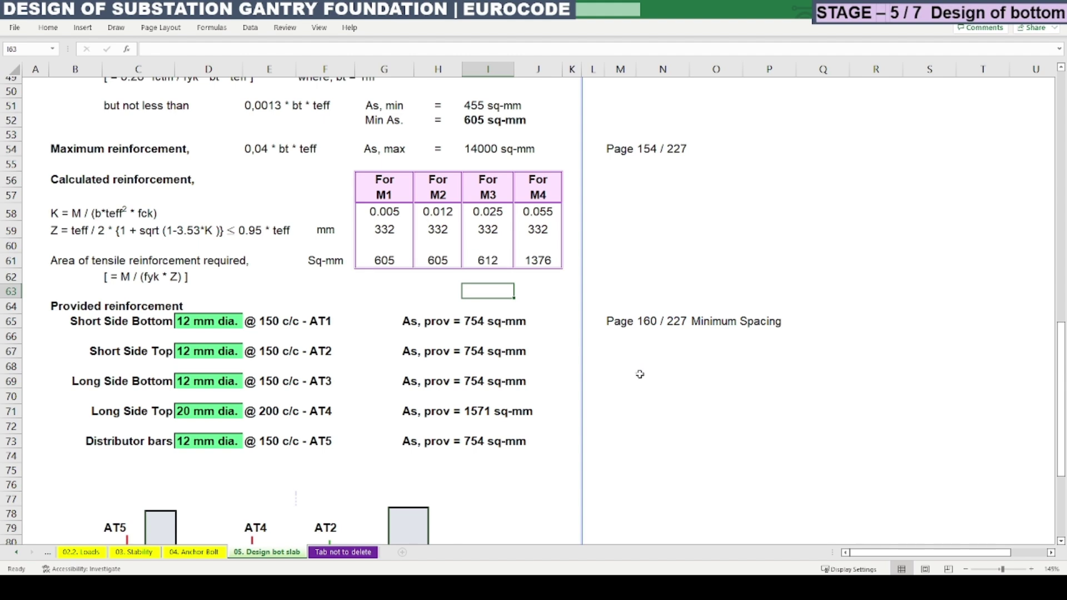
{"action": "key", "text": "Up"}
{"action": "key", "text": "Up"}
{"action": "key", "text": "Down"}
{"action": "key", "text": "Down"}
{"action": "key", "text": "Down"}
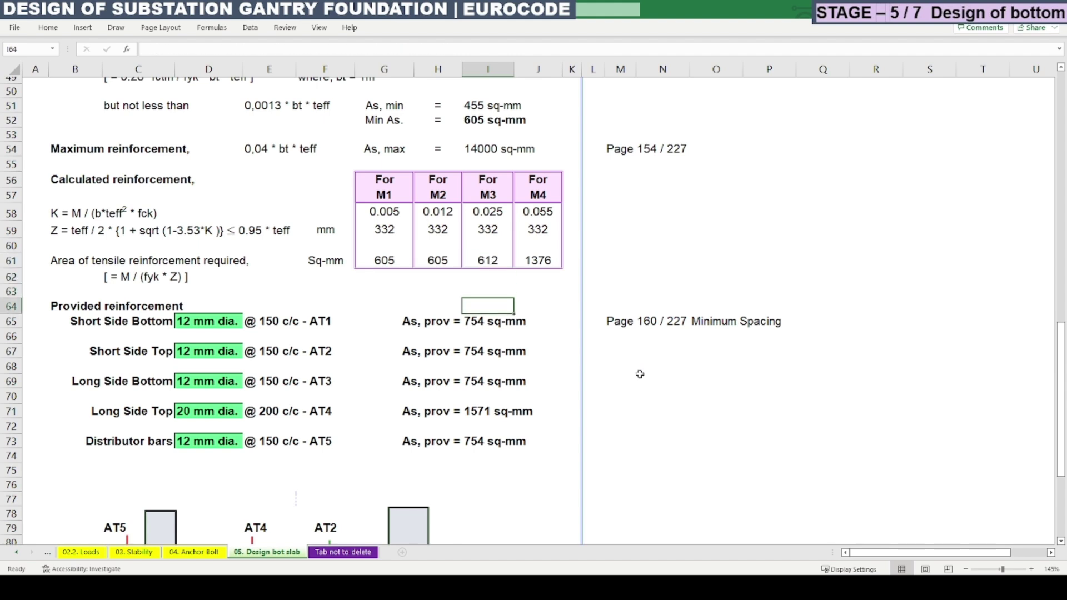
{"action": "key", "text": "Left"}
{"action": "key", "text": "Left"}
{"action": "type", "text": "="}
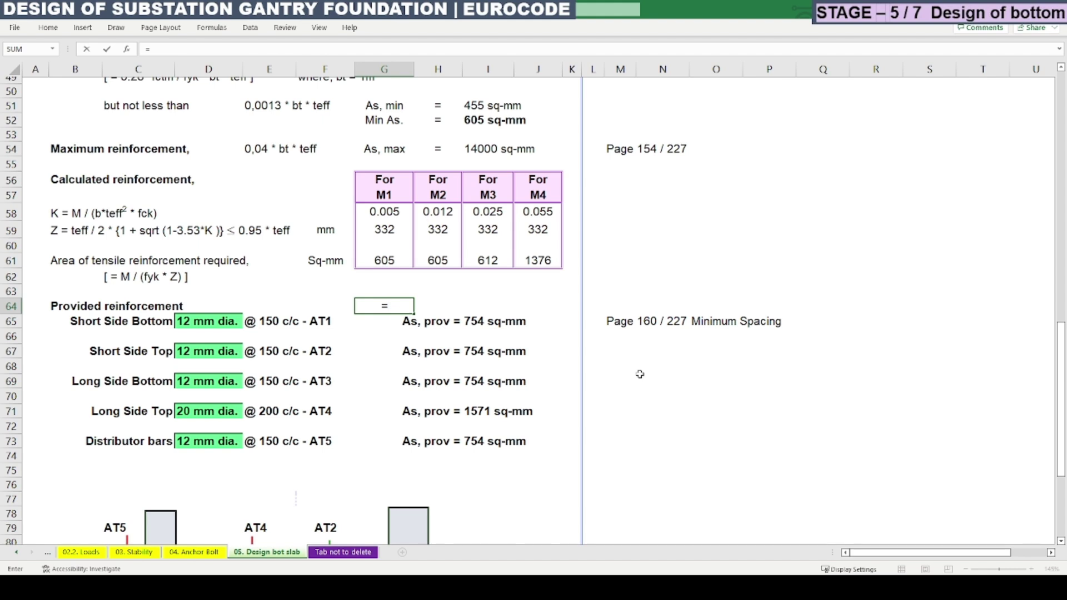
{"action": "type", "text": "pi"}
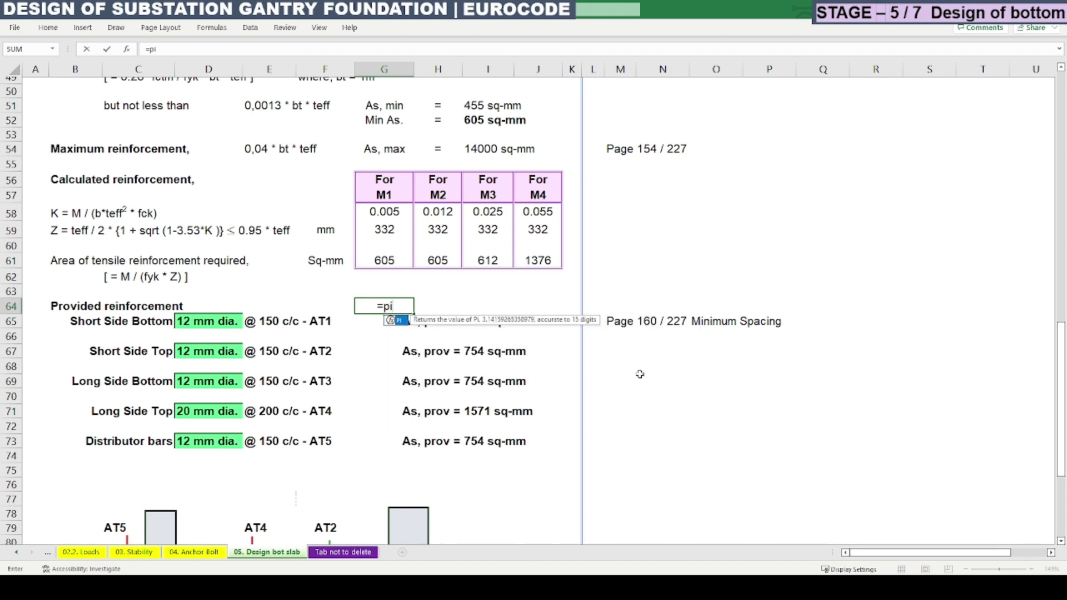
{"action": "type", "text": "()*"}
{"action": "key", "text": "Left"}
{"action": "key", "text": "Left"}
{"action": "key", "text": "Left"}
{"action": "key", "text": "Down"}
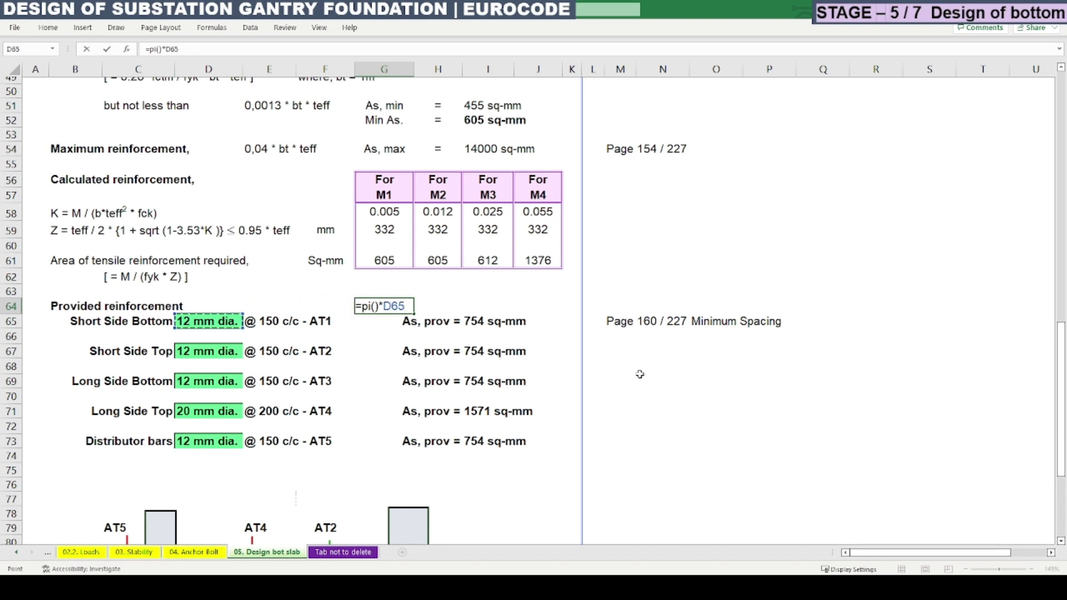
{"action": "type", "text": "^2/4"}
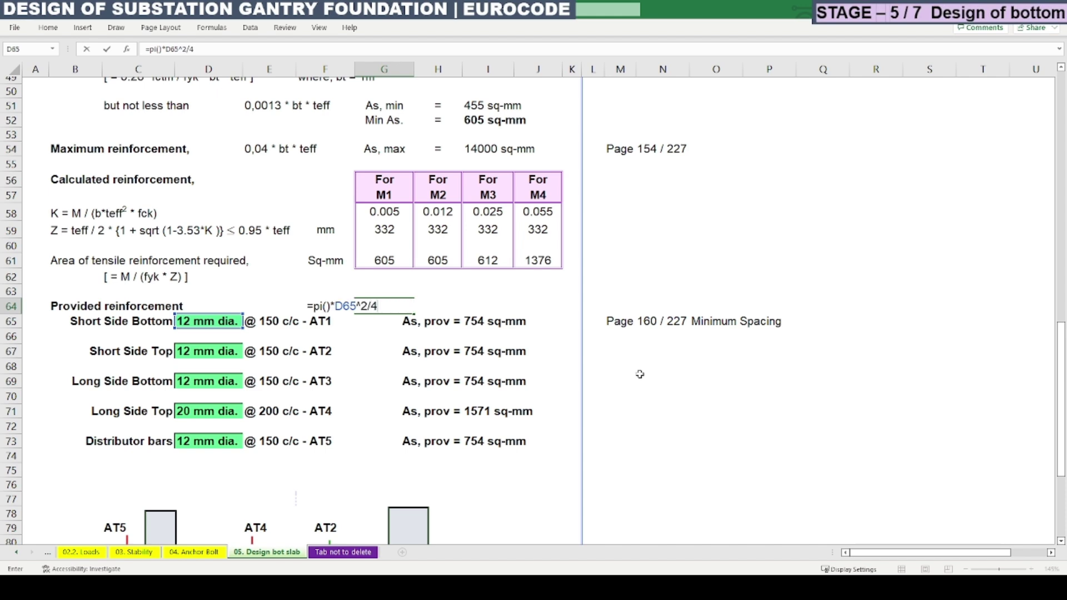
{"action": "key", "text": "Return"}
{"action": "key", "text": "Up"}
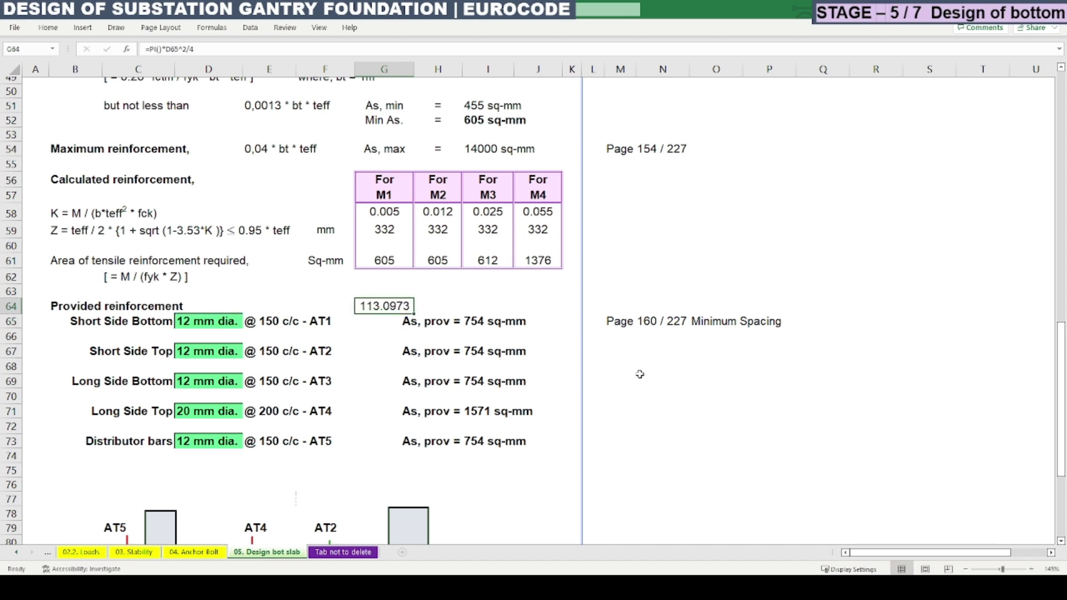
Step: Calculate the bar spacing required for M1 in H64 with =G64/G61*1000
{"action": "key", "text": "Right"}
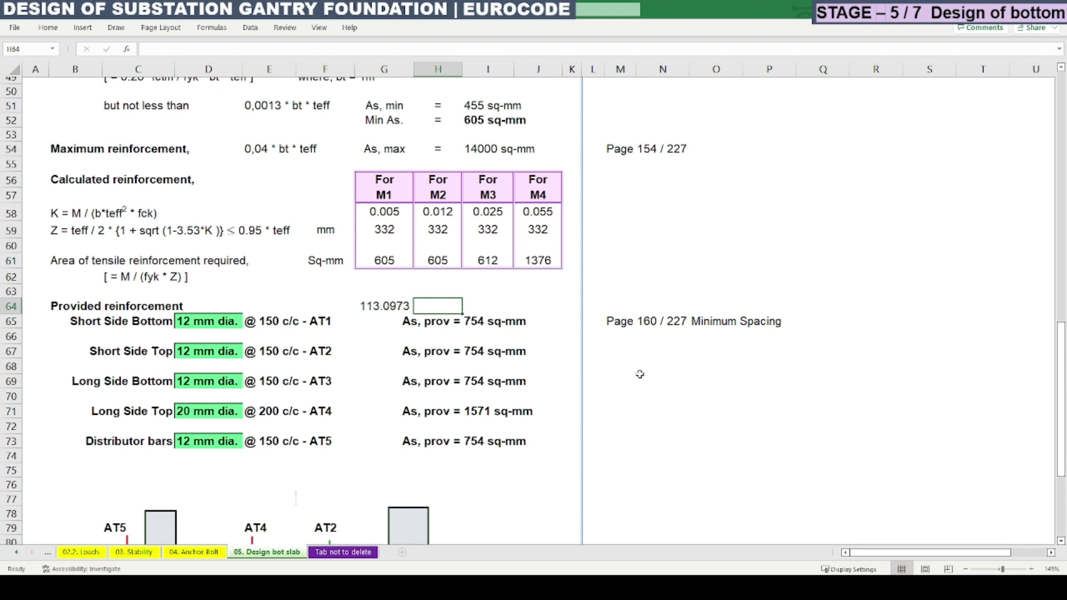
{"action": "type", "text": "="}
{"action": "key", "text": "Left"}
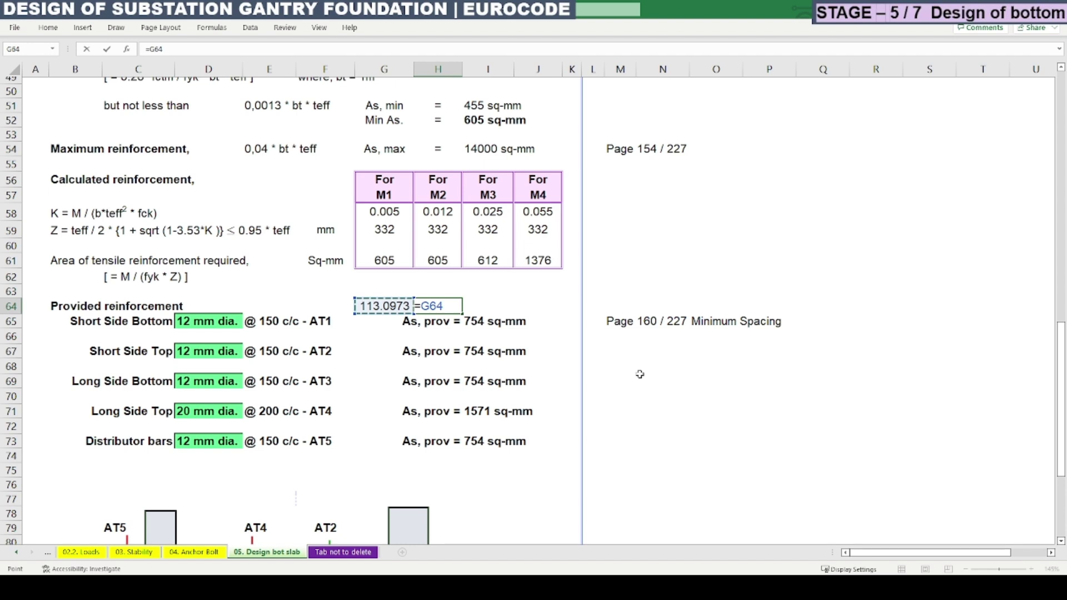
{"action": "type", "text": "/H63"}
{"action": "key", "text": "Up"}
{"action": "key", "text": "Up"}
{"action": "key", "text": "Left"}
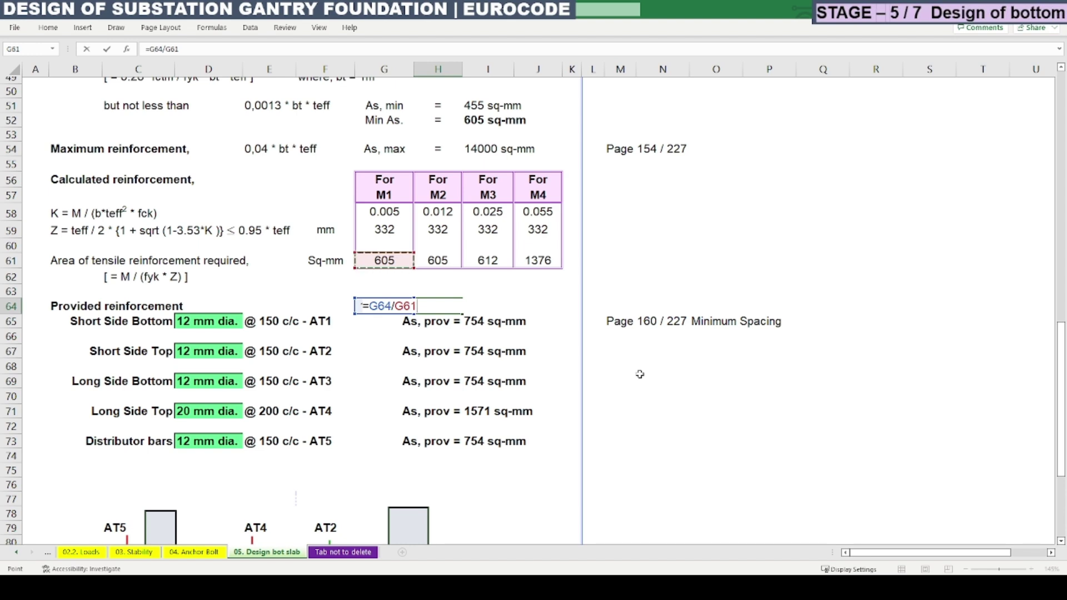
{"action": "type", "text": "*1000"}
{"action": "key", "text": "Return"}
{"action": "key", "text": "Up"}
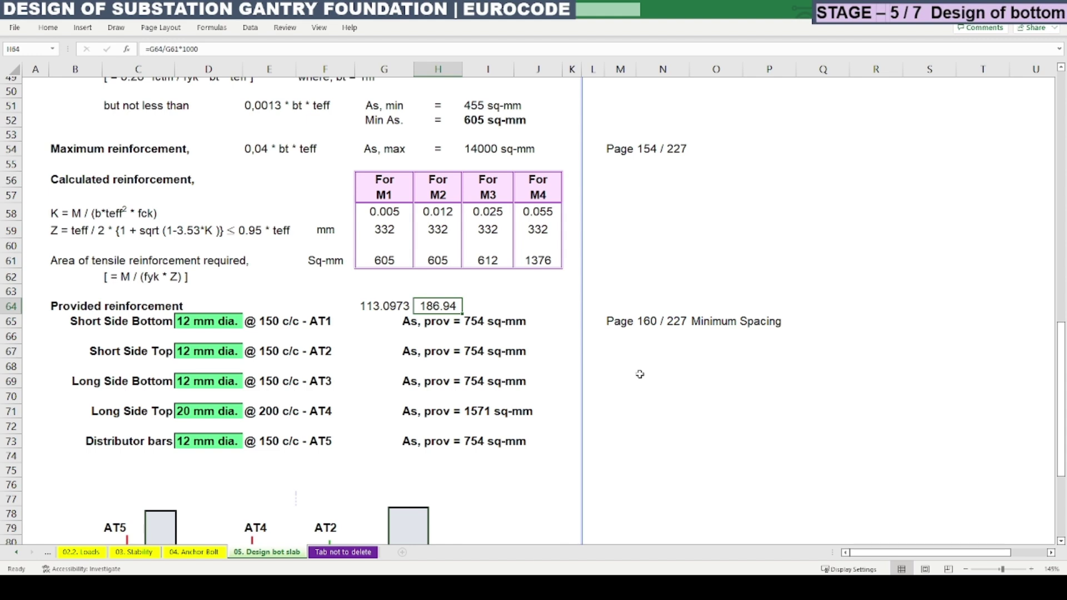
Step: Compare the bar area in G64 and the calculated spacing in H64 with the provided AT1 spacing in E65
{"action": "key", "text": "F2"}
{"action": "key", "text": "Escape"}
{"action": "key", "text": "Left"}
{"action": "key", "text": "Left"}
{"action": "key", "text": "Left"}
{"action": "key", "text": "Right"}
{"action": "key", "text": "Right"}
{"action": "key", "text": "Left"}
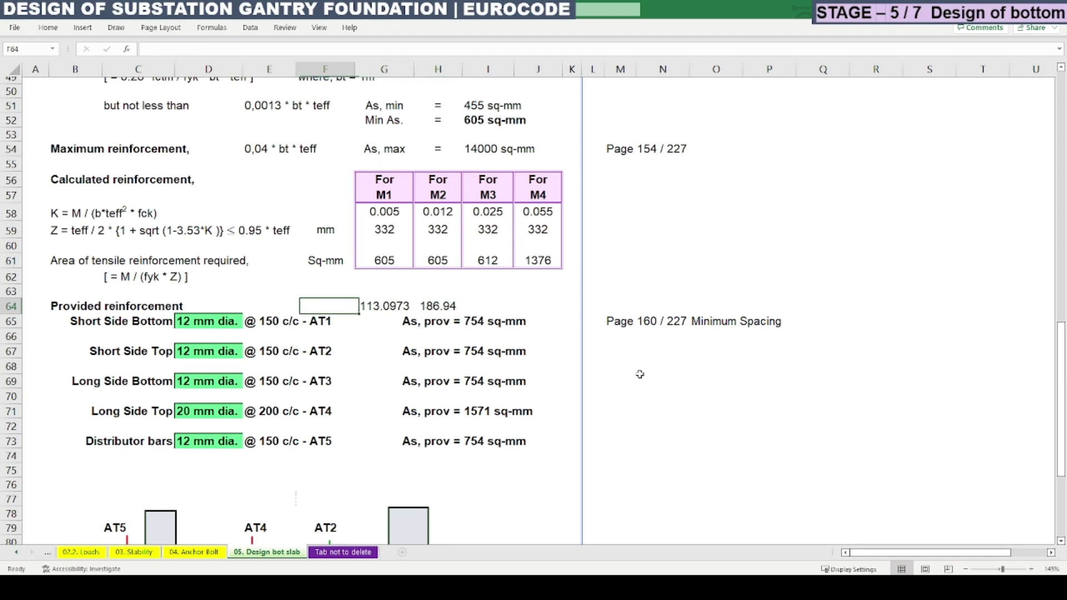
{"action": "key", "text": "Left"}
{"action": "key", "text": "Down"}
{"action": "key", "text": "Right"}
{"action": "key", "text": "Left"}
{"action": "key", "text": "Right"}
{"action": "key", "text": "Right"}
{"action": "key", "text": "Up"}
{"action": "key", "text": "Right"}
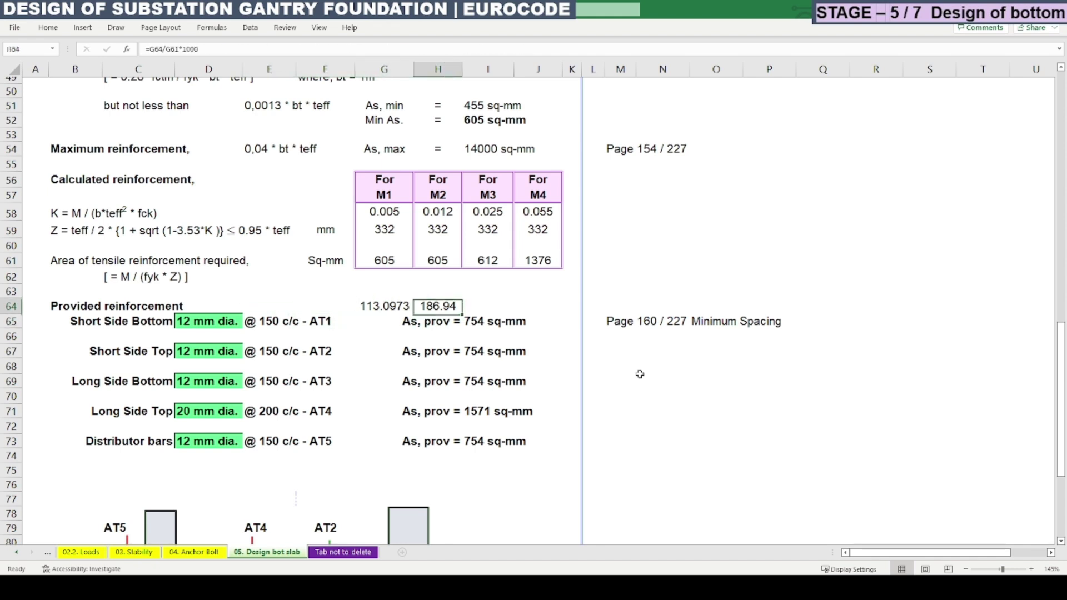
{"action": "key", "text": "Left"}
{"action": "key", "text": "Left"}
{"action": "key", "text": "Left"}
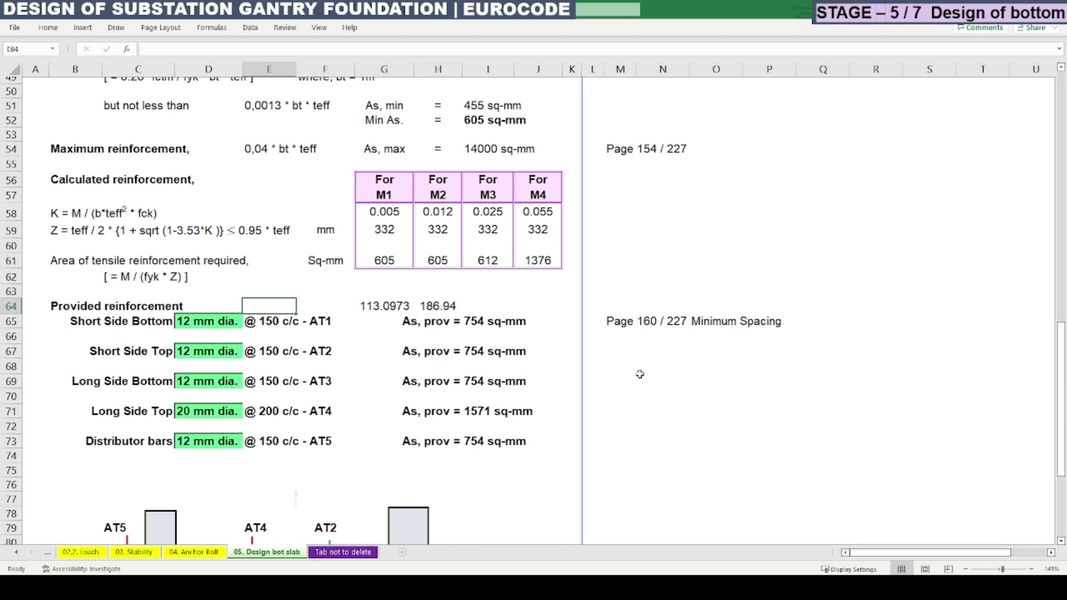
Step: Change the FLOOR rounding significance in the short side bottom (AT1) spacing formula in E65 to 10
{"action": "key", "text": "Down"}
{"action": "key", "text": "F2"}
{"action": "key", "text": "Left"}
{"action": "key", "text": "Left"}
{"action": "key", "text": "Left"}
{"action": "key", "text": "Left"}
{"action": "key", "text": "Left"}
{"action": "key", "text": "Left"}
{"action": "key", "text": "Left"}
{"action": "key", "text": "Left"}
{"action": "key", "text": "Left"}
{"action": "key", "text": "Left"}
{"action": "key", "text": "Left"}
{"action": "key", "text": "Left"}
{"action": "key", "text": "Left"}
{"action": "key", "text": "Left"}
{"action": "key", "text": "Left"}
{"action": "key", "text": "Left"}
{"action": "key", "text": "Left"}
{"action": "key", "text": "Left"}
{"action": "key", "text": "Left"}
{"action": "key", "text": "Left"}
{"action": "key", "text": "Left"}
{"action": "key", "text": "Left"}
{"action": "key", "text": "Left"}
{"action": "key", "text": "Left"}
{"action": "key", "text": "Left"}
{"action": "key", "text": "Left"}
{"action": "key", "text": "Left"}
{"action": "key", "text": "Left"}
{"action": "key", "text": "Left"}
{"action": "key", "text": "Left"}
{"action": "key", "text": "Left"}
{"action": "key", "text": "Left"}
{"action": "key", "text": "Left"}
{"action": "key", "text": "Left"}
{"action": "key", "text": "Left"}
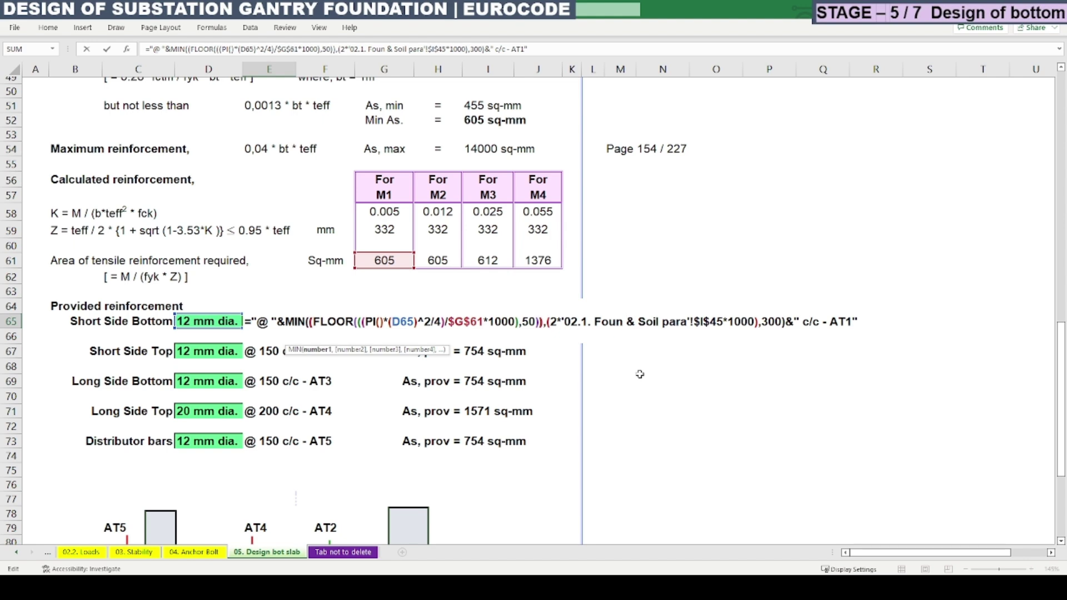
{"action": "key", "text": "shift+Left"}
{"action": "type", "text": "1"}
{"action": "key", "text": "Return"}
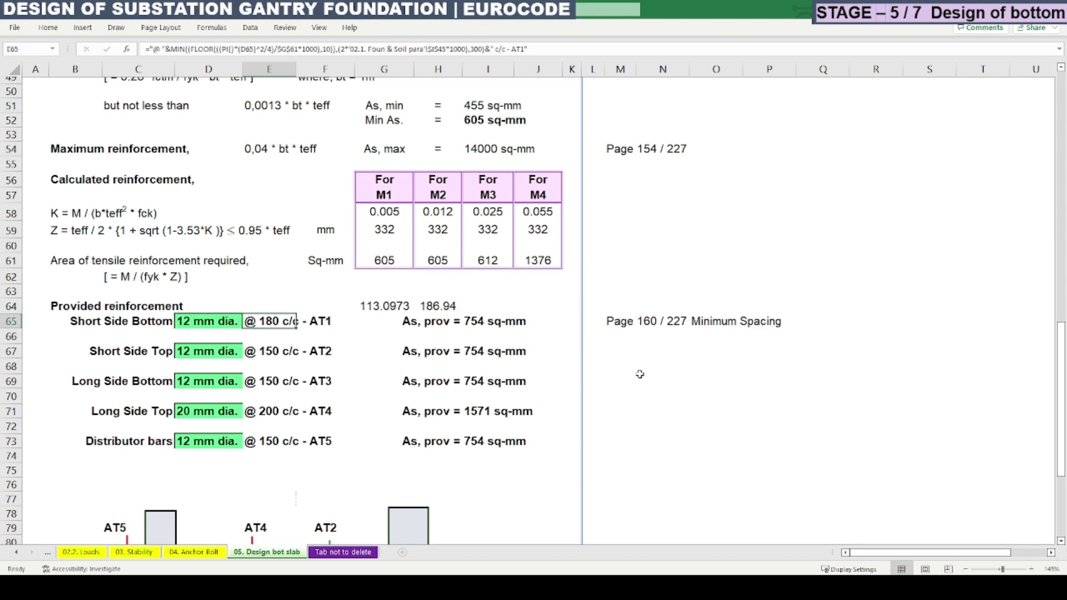
Step: Change the FLOOR rounding significance in the short side top (AT2) spacing formula in E67 to 10
{"action": "key", "text": "Down"}
{"action": "key", "text": "Down"}
{"action": "key", "text": "F2"}
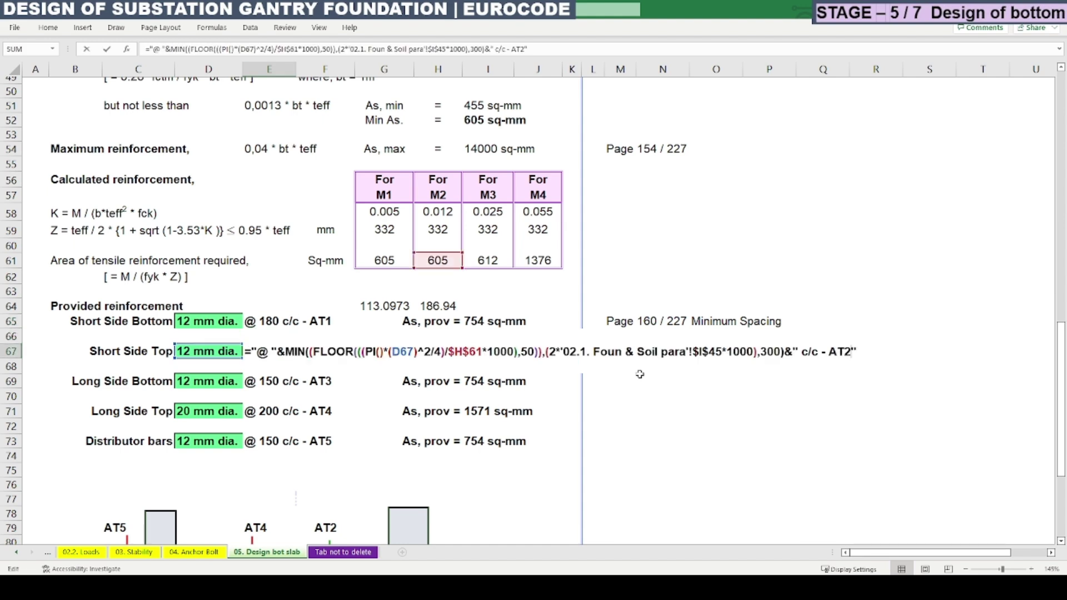
{"action": "key", "text": "Left"}
{"action": "key", "text": "Left"}
{"action": "key", "text": "Left"}
{"action": "key", "text": "Left"}
{"action": "key", "text": "Left"}
{"action": "key", "text": "Left"}
{"action": "key", "text": "Left"}
{"action": "key", "text": "shift+Right"}
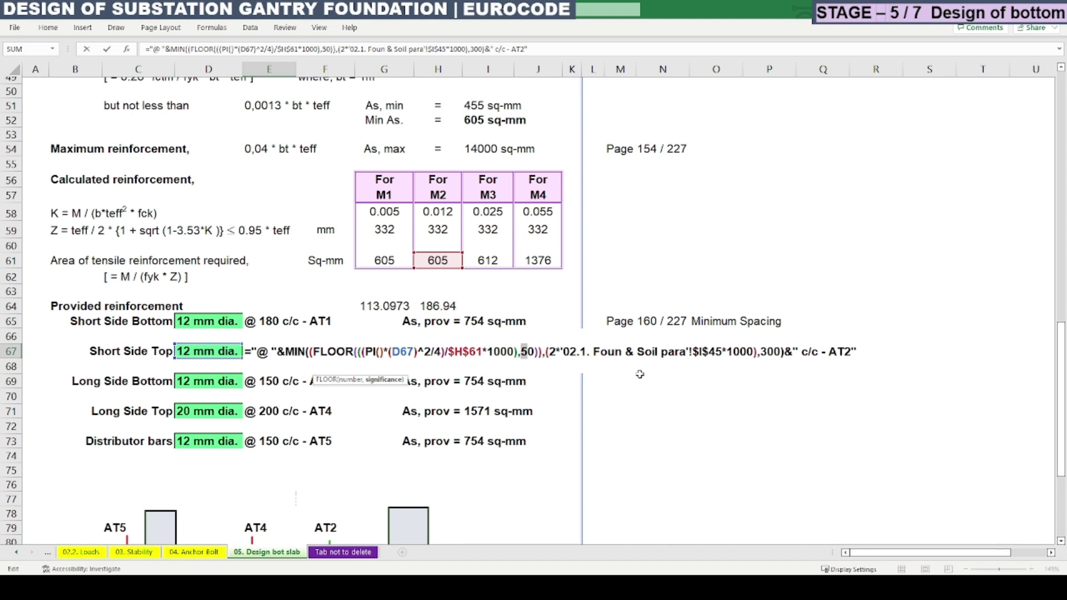
{"action": "type", "text": "1"}
{"action": "key", "text": "Return"}
Step: Change the FLOOR rounding significance in the long side bottom (AT3) spacing formula in E69 to 10
{"action": "key", "text": "Down"}
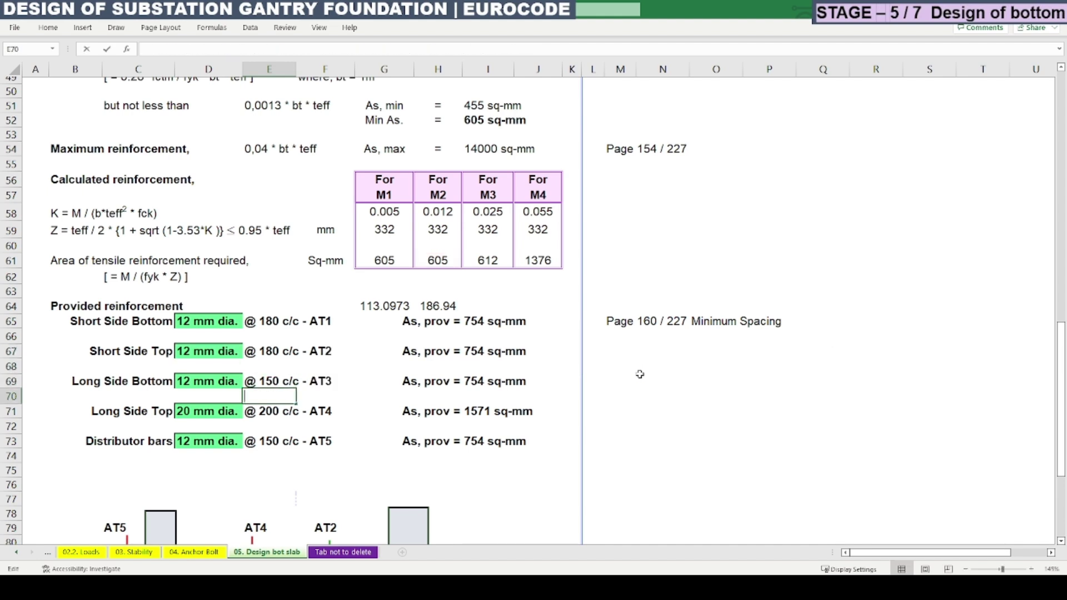
{"action": "key", "text": "F2"}
{"action": "key", "text": "Left"}
{"action": "key", "text": "Left"}
{"action": "key", "text": "Left"}
{"action": "key", "text": "Left"}
{"action": "key", "text": "Left"}
{"action": "key", "text": "Left"}
{"action": "key", "text": "Left"}
{"action": "key", "text": "Left"}
{"action": "key", "text": "Left"}
{"action": "key", "text": "Left"}
{"action": "key", "text": "Left"}
{"action": "key", "text": "Left"}
{"action": "key", "text": "Left"}
{"action": "key", "text": "Left"}
{"action": "key", "text": "Left"}
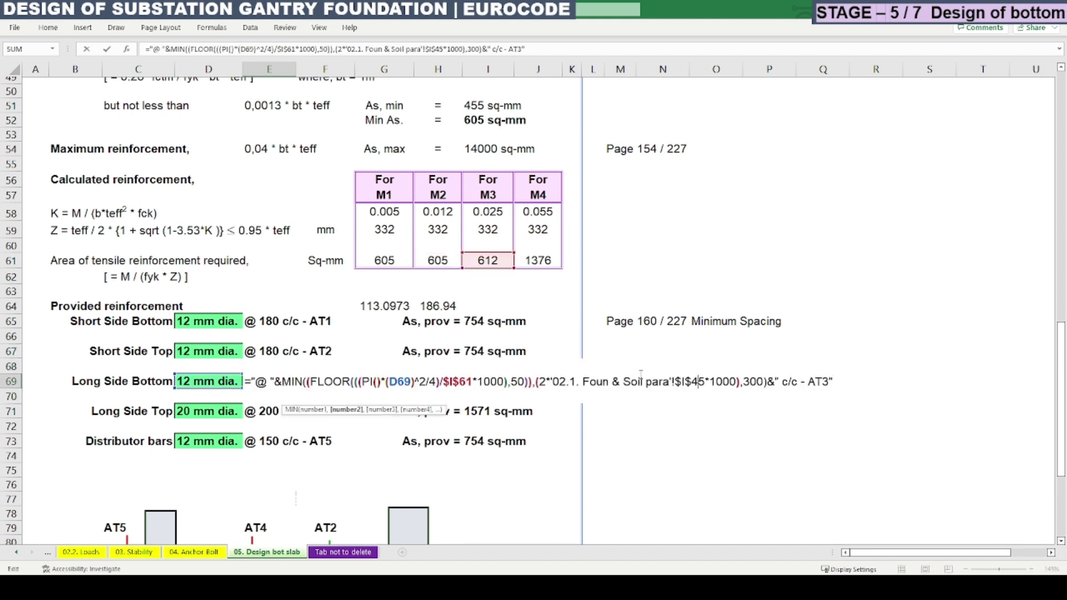
{"action": "key", "text": "Left"}
{"action": "key", "text": "Left"}
{"action": "key", "text": "Left"}
{"action": "key", "text": "Left"}
{"action": "key", "text": "Left"}
{"action": "key", "text": "Left"}
{"action": "key", "text": "shift+Left"}
{"action": "key", "text": "Escape"}
Step: Change the FLOOR rounding significance in the long side top (AT4) spacing formula in E71 to 10
{"action": "key", "text": "Down"}
{"action": "key", "text": "Down"}
{"action": "key", "text": "F2"}
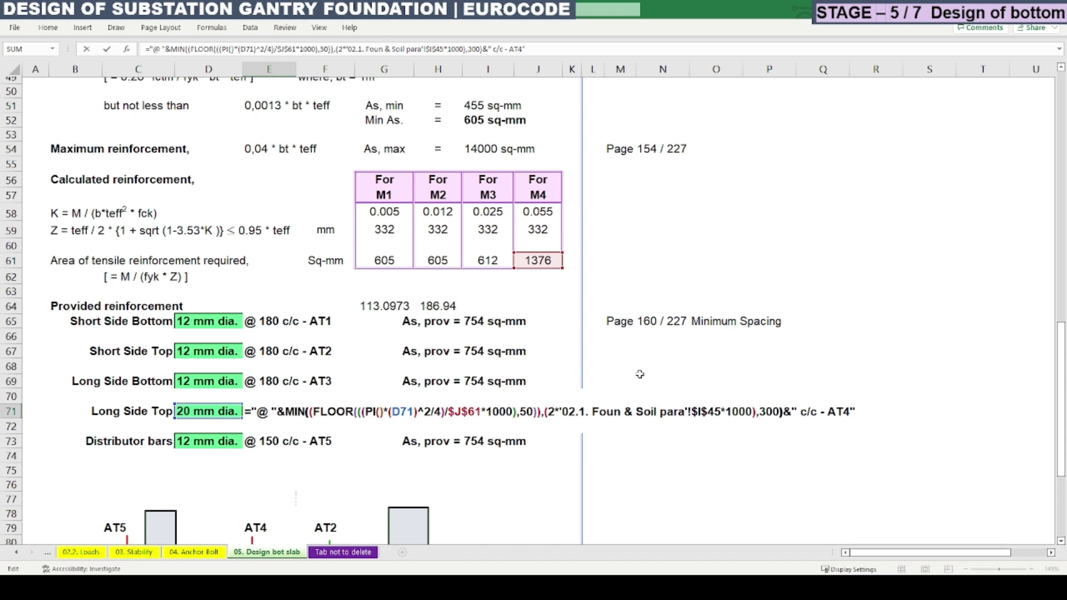
{"action": "key", "text": "Left"}
{"action": "key", "text": "Left"}
{"action": "key", "text": "Left"}
{"action": "key", "text": "Left"}
{"action": "key", "text": "Left"}
{"action": "key", "text": "Left"}
{"action": "key", "text": "Left"}
{"action": "key", "text": "Left"}
{"action": "key", "text": "Left"}
{"action": "key", "text": "Left"}
{"action": "key", "text": "Left"}
{"action": "key", "text": "Left"}
{"action": "key", "text": "Left"}
{"action": "key", "text": "Left"}
{"action": "key", "text": "Left"}
{"action": "key", "text": "Left"}
{"action": "key", "text": "Left"}
{"action": "key", "text": "Left"}
{"action": "key", "text": "Left"}
{"action": "key", "text": "Left"}
{"action": "key", "text": "Left"}
{"action": "key", "text": "Left"}
{"action": "key", "text": "Left"}
{"action": "key", "text": "Left"}
{"action": "key", "text": "Left"}
{"action": "key", "text": "Left"}
{"action": "key", "text": "Left"}
{"action": "key", "text": "Left"}
{"action": "key", "text": "Left"}
{"action": "key", "text": "Left"}
{"action": "key", "text": "Left"}
{"action": "key", "text": "Left"}
{"action": "key", "text": "Left"}
{"action": "key", "text": "Left"}
{"action": "key", "text": "Left"}
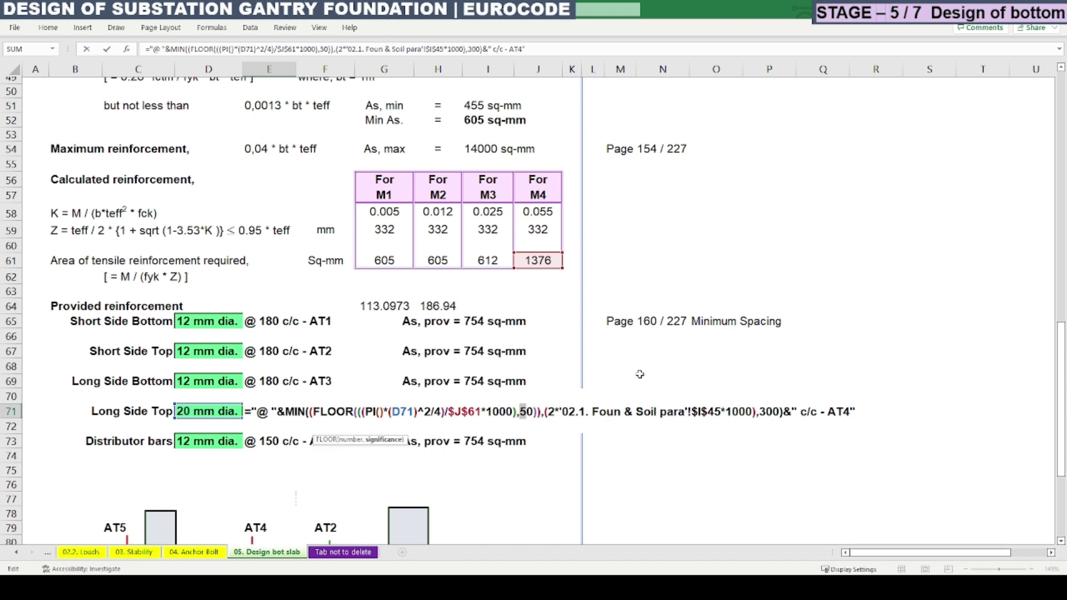
{"action": "key", "text": "Return"}
Step: Change the FLOOR rounding significance in the distributor bars (AT5) spacing formula in E73 to 10
{"action": "key", "text": "Down"}
{"action": "key", "text": "F2"}
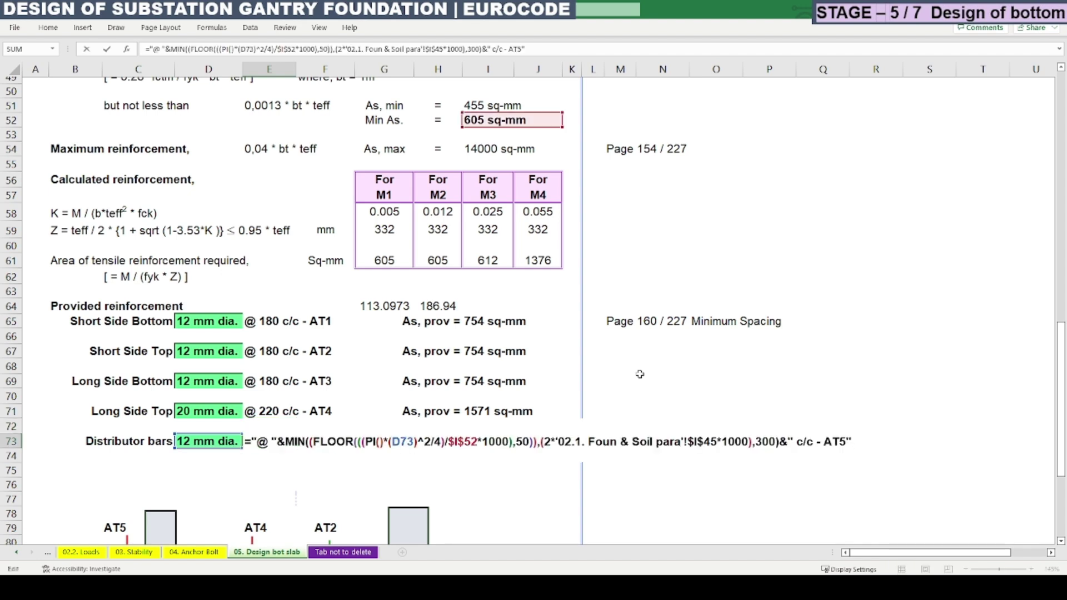
{"action": "key", "text": "Left"}
{"action": "key", "text": "Left"}
{"action": "key", "text": "Left"}
{"action": "key", "text": "Left"}
{"action": "key", "text": "Left"}
{"action": "key", "text": "Left"}
{"action": "key", "text": "Left"}
{"action": "key", "text": "Left"}
{"action": "key", "text": "Left"}
{"action": "key", "text": "Left"}
{"action": "key", "text": "Left"}
{"action": "key", "text": "Left"}
{"action": "key", "text": "Left"}
{"action": "key", "text": "Left"}
{"action": "key", "text": "Left"}
{"action": "key", "text": "Left"}
{"action": "key", "text": "Left"}
{"action": "key", "text": "Left"}
{"action": "key", "text": "Left"}
{"action": "key", "text": "Left"}
{"action": "key", "text": "Left"}
{"action": "key", "text": "Left"}
{"action": "key", "text": "Left"}
{"action": "key", "text": "Left"}
{"action": "key", "text": "Left"}
{"action": "key", "text": "Left"}
{"action": "key", "text": "Left"}
{"action": "key", "text": "Left"}
{"action": "key", "text": "Left"}
{"action": "key", "text": "Left"}
{"action": "key", "text": "Left"}
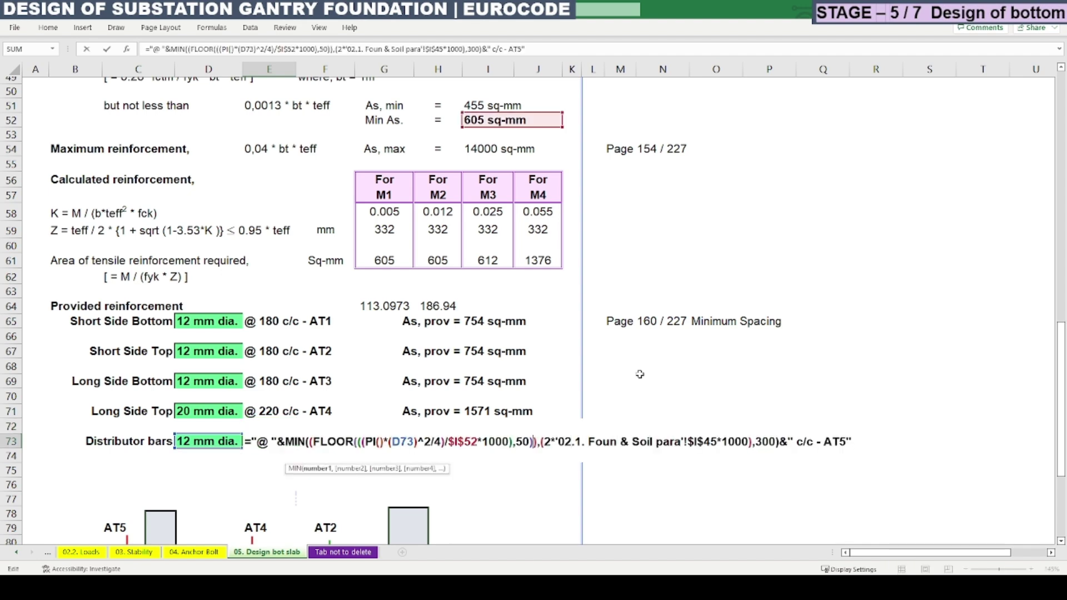
{"action": "key", "text": "Return"}
{"action": "key", "text": "Up"}
{"action": "key", "text": "Up"}
{"action": "key", "text": "Up"}
{"action": "key", "text": "Up"}
{"action": "key", "text": "Up"}
{"action": "key", "text": "Up"}
{"action": "key", "text": "Up"}
{"action": "key", "text": "Up"}
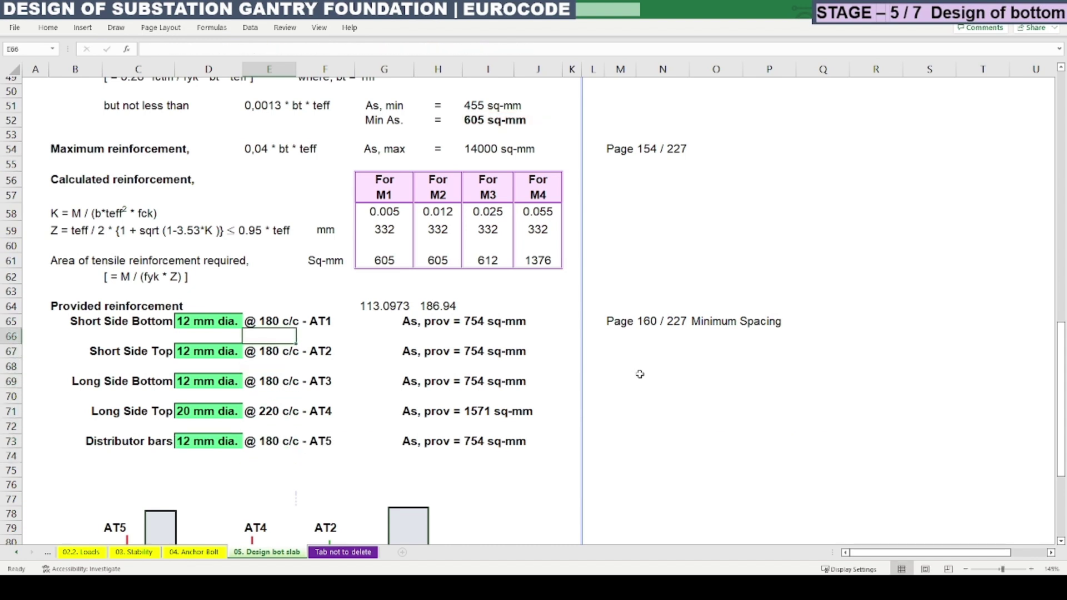
Step: Clear the bar area and spacing check values in G64:H64, above the provided reinforcement rows
{"action": "key", "text": "Right"}
{"action": "key", "text": "Up"}
{"action": "key", "text": "Up"}
{"action": "key", "text": "Right"}
{"action": "key", "text": "Right"}
{"action": "key", "text": "Left"}
{"action": "key", "text": "shift+Right"}
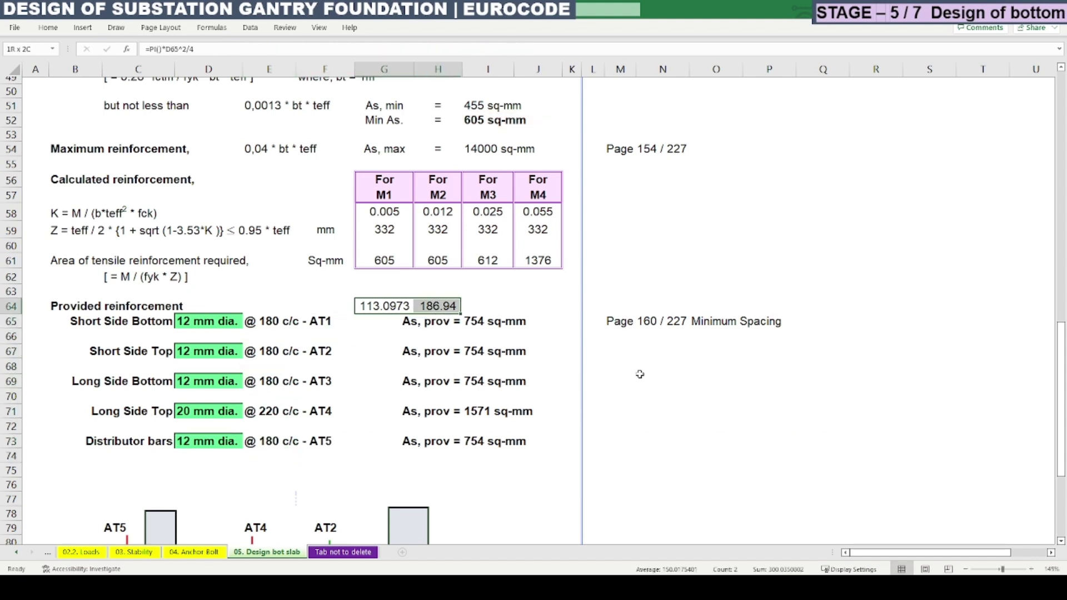
{"action": "key", "text": "Delete"}
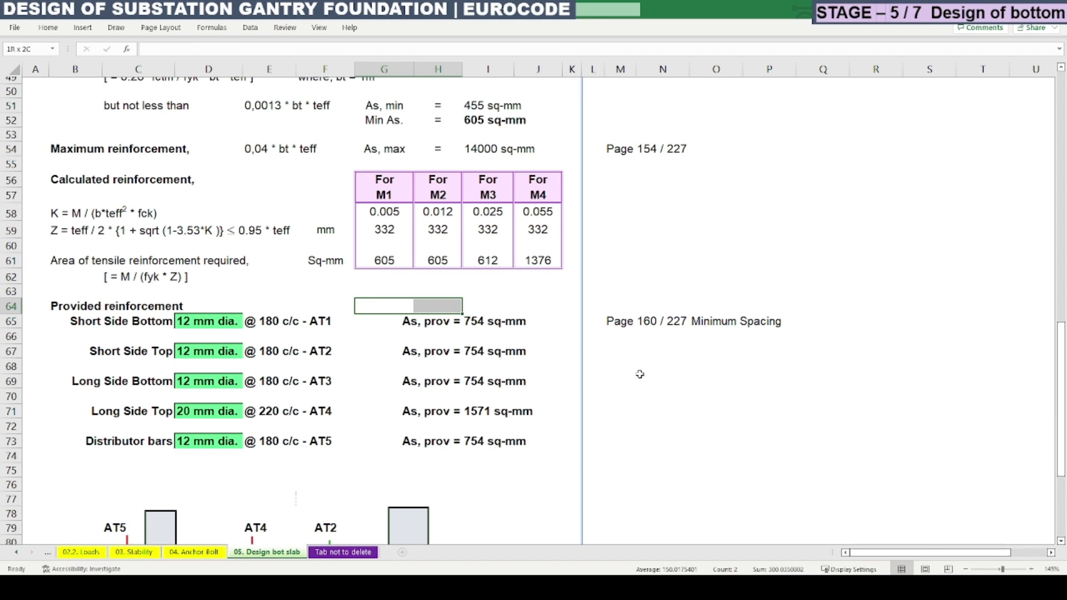
Step: Inspect the long side top (AT4) spacing in E71, and undo the clearing of G64:H64
{"action": "key", "text": "Down"}
{"action": "key", "text": "Down"}
{"action": "key", "text": "Left"}
{"action": "key", "text": "Left"}
{"action": "key", "text": "Down"}
{"action": "key", "text": "Down"}
{"action": "key", "text": "Down"}
{"action": "key", "text": "Down"}
{"action": "key", "text": "Down"}
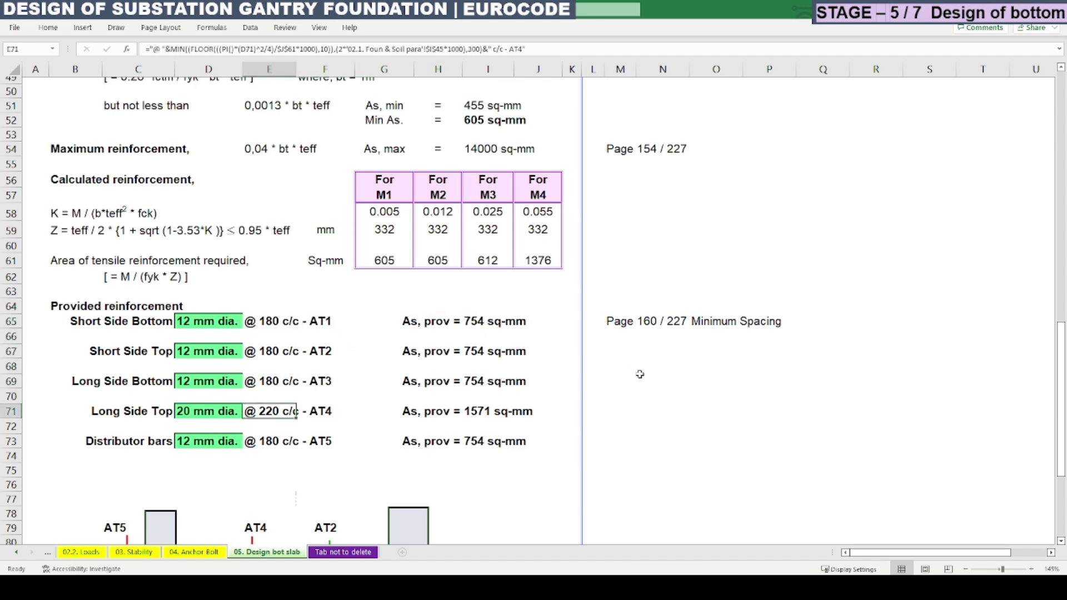
{"action": "key", "text": "Right"}
{"action": "key", "text": "Right"}
{"action": "key", "text": "Left"}
{"action": "key", "text": "Left"}
{"action": "key", "text": "ctrl+z"}
Step: Change the bar area check formula in G64 to =PI()*20^2/4 for a 20 mm bar
{"action": "key", "text": "F2"}
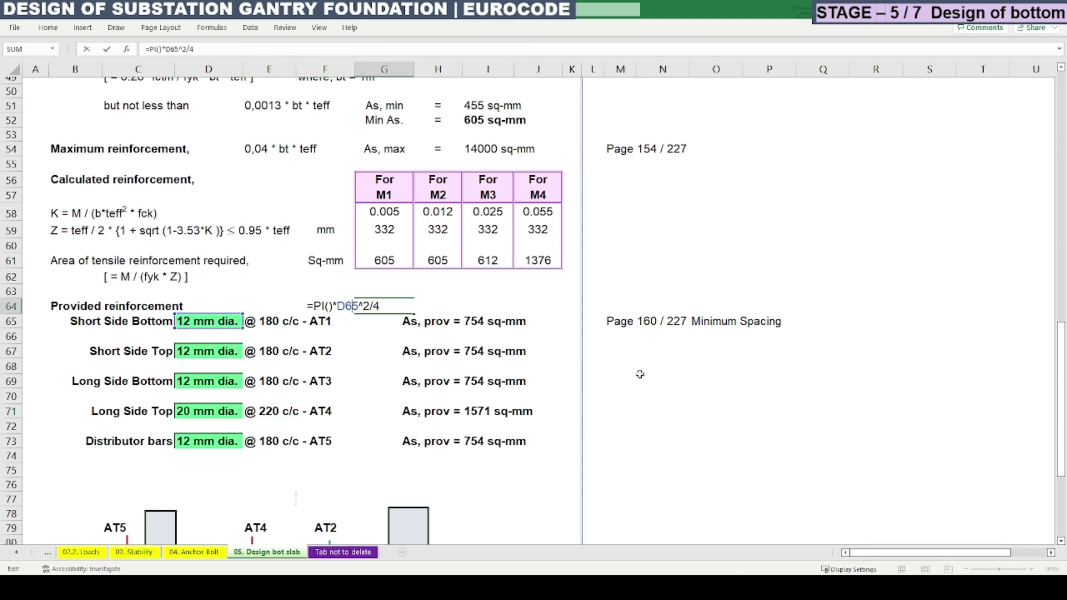
{"action": "key", "text": "shift+Left"}
{"action": "key", "text": "shift+Left"}
{"action": "key", "text": "shift+Left"}
{"action": "type", "text": "20"}
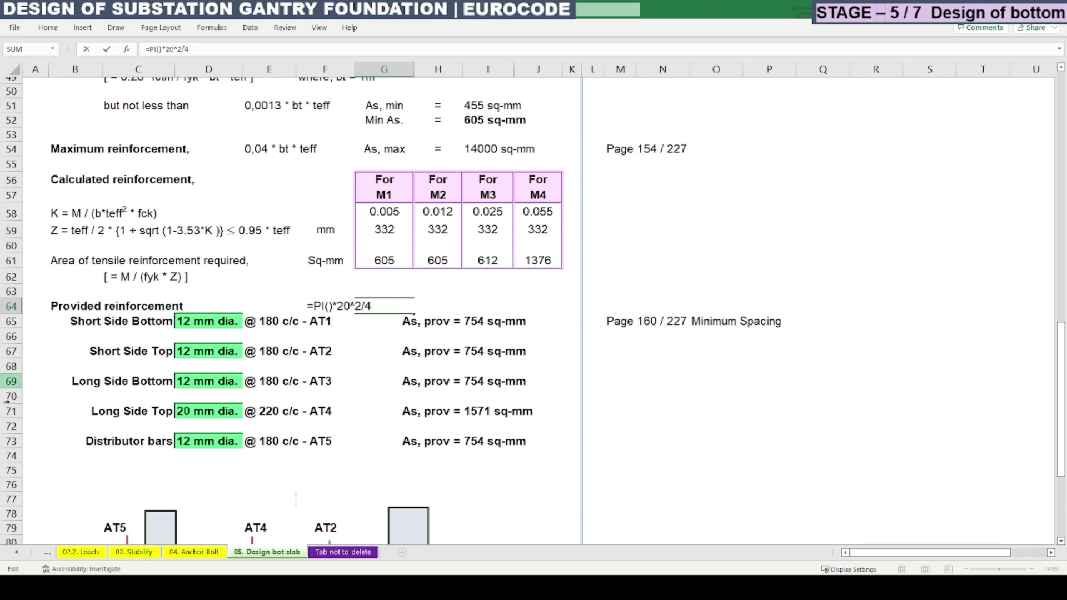
{"action": "key", "text": "ctrl+Return"}
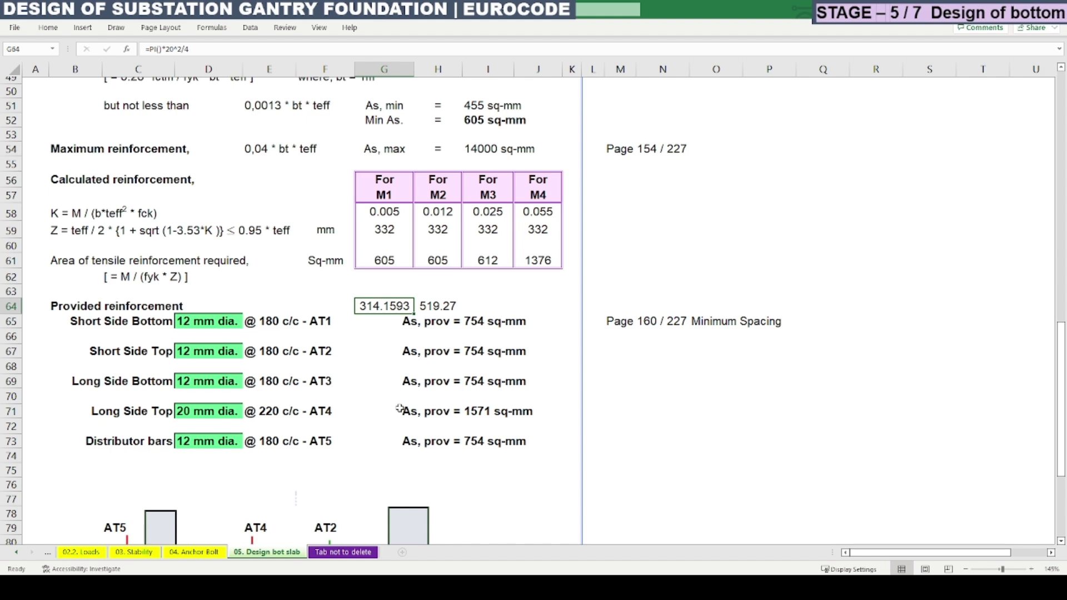
Step: Point the spacing check formula in H64 to the M4 required area, making it =G64/J61*1000
{"action": "key", "text": "Right"}
{"action": "key", "text": "F2"}
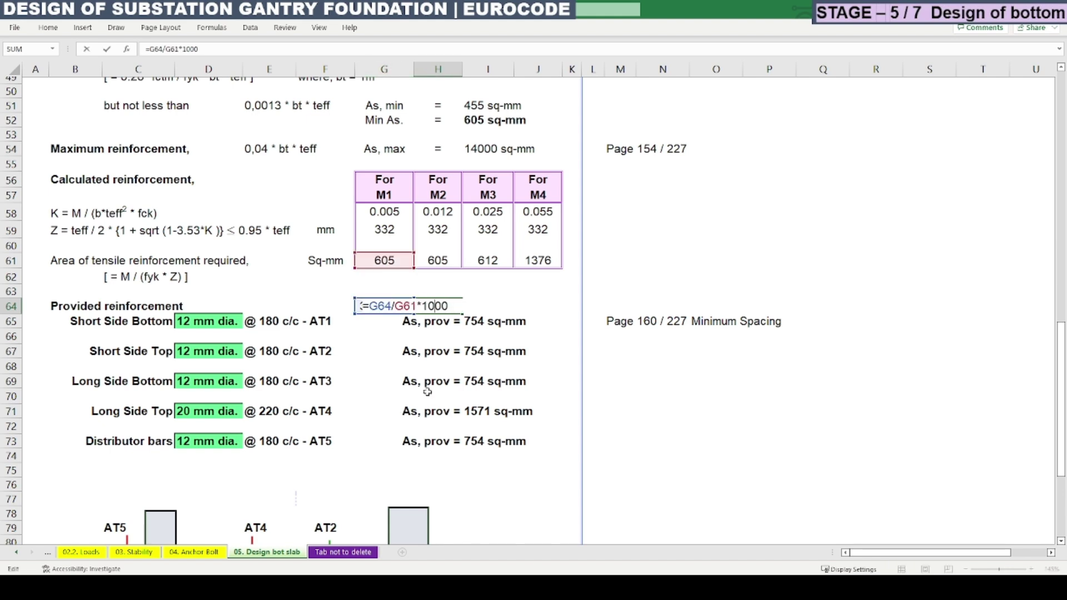
{"action": "left_click_drag", "start_coordinate": [401, 258], "coordinate": [540, 260]}
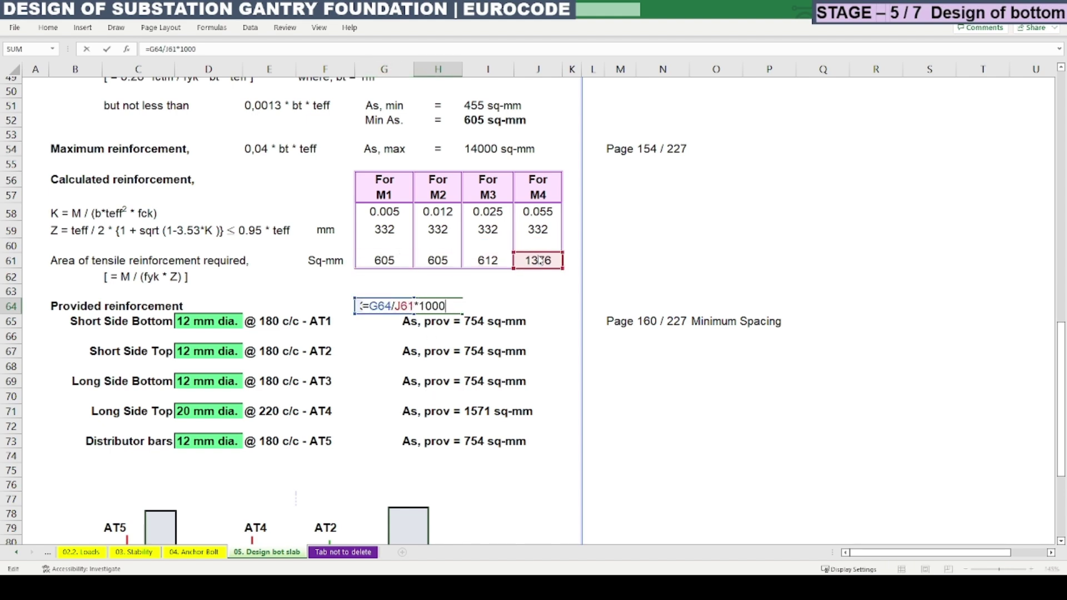
{"action": "key", "text": "ctrl+Return"}
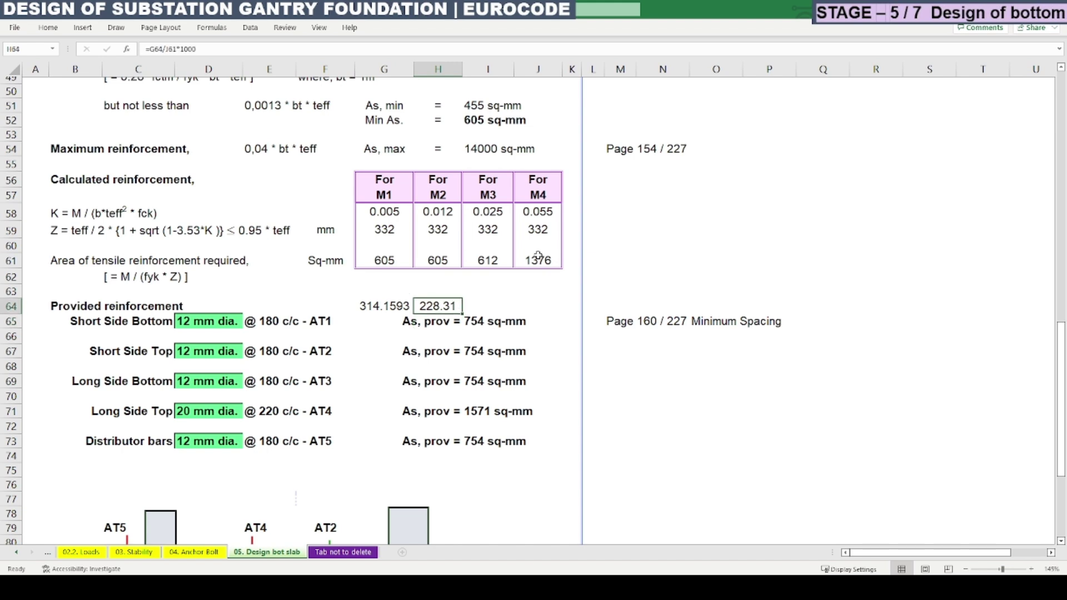
Step: Compare the trial spacing in H64 with the AT4 spacing in E71, and clear the trial calculation from G64:H64
{"action": "key", "text": "Left"}
{"action": "key", "text": "Down"}
{"action": "key", "text": "Down"}
{"action": "key", "text": "Down"}
{"action": "key", "text": "Down"}
{"action": "key", "text": "Up"}
{"action": "key", "text": "Up"}
{"action": "key", "text": "Up"}
{"action": "key", "text": "Up"}
{"action": "key", "text": "Left"}
{"action": "key", "text": "Right"}
{"action": "key", "text": "shift+Right"}
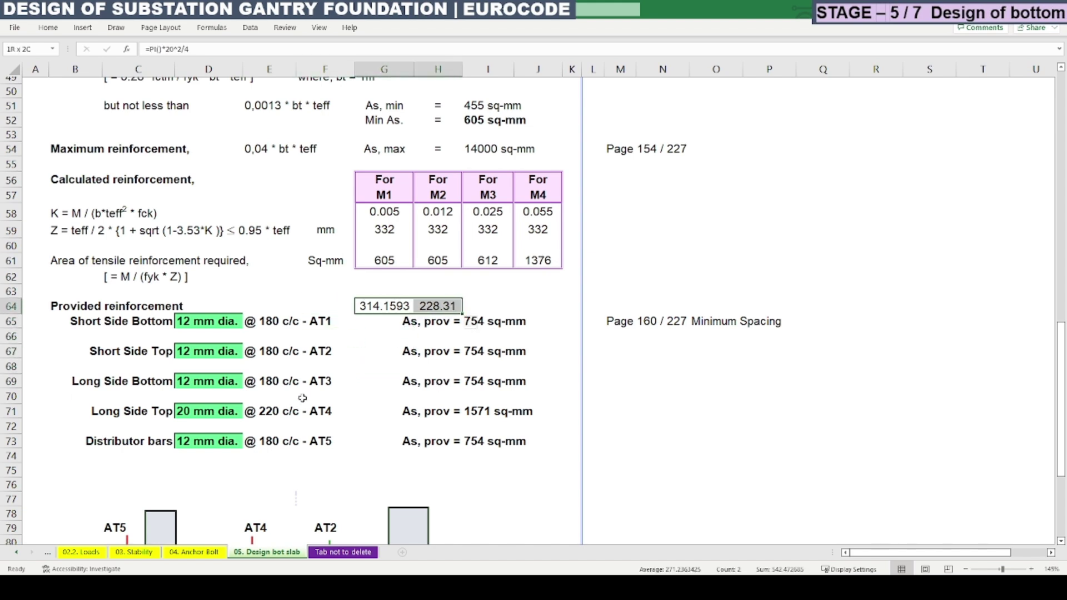
{"action": "left_click", "coordinate": [268, 411]}
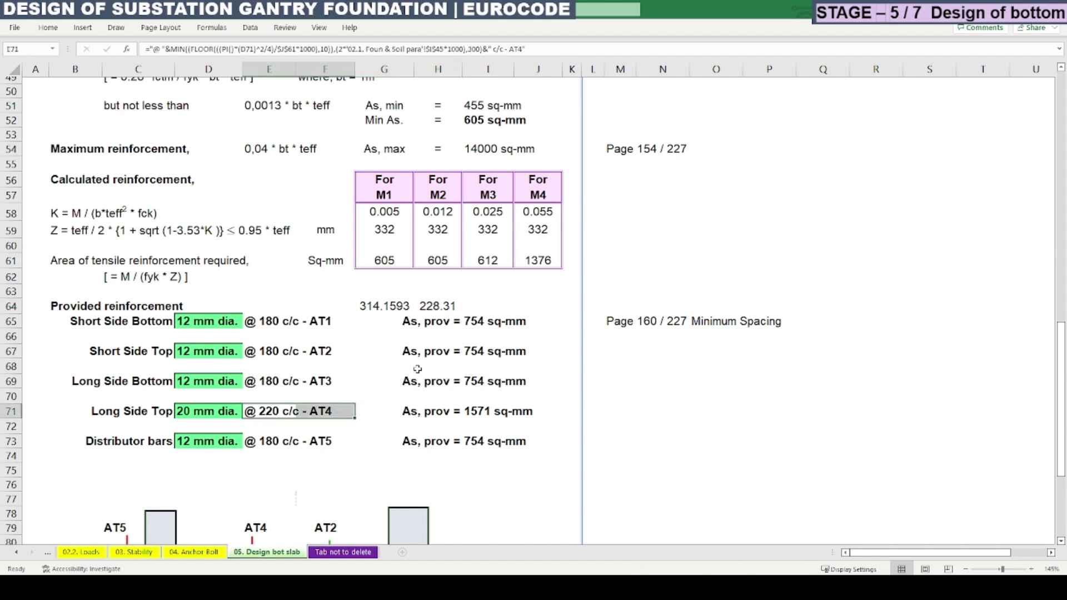
{"action": "left_click_drag", "start_coordinate": [376, 306], "coordinate": [430, 305]}
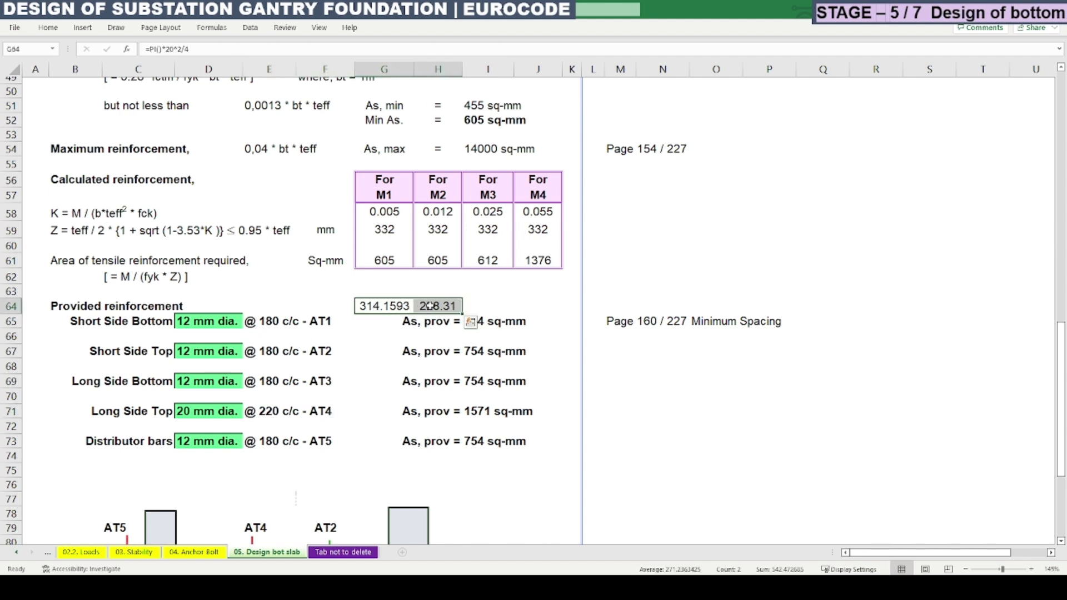
{"action": "key", "text": "Delete"}
Step: Change the FLOOR rounding significance in the short side bottom (AT1) provided area formula in I65 to 10
{"action": "key", "text": "Down"}
{"action": "key", "text": "Right"}
{"action": "key", "text": "F2"}
{"action": "key", "text": "Escape"}
{"action": "key", "text": "F2"}
{"action": "key", "text": "Escape"}
{"action": "key", "text": "Left"}
{"action": "key", "text": "Left"}
{"action": "key", "text": "Left"}
{"action": "key", "text": "Right"}
{"action": "key", "text": "Right"}
{"action": "key", "text": "Right"}
{"action": "key", "text": "F2"}
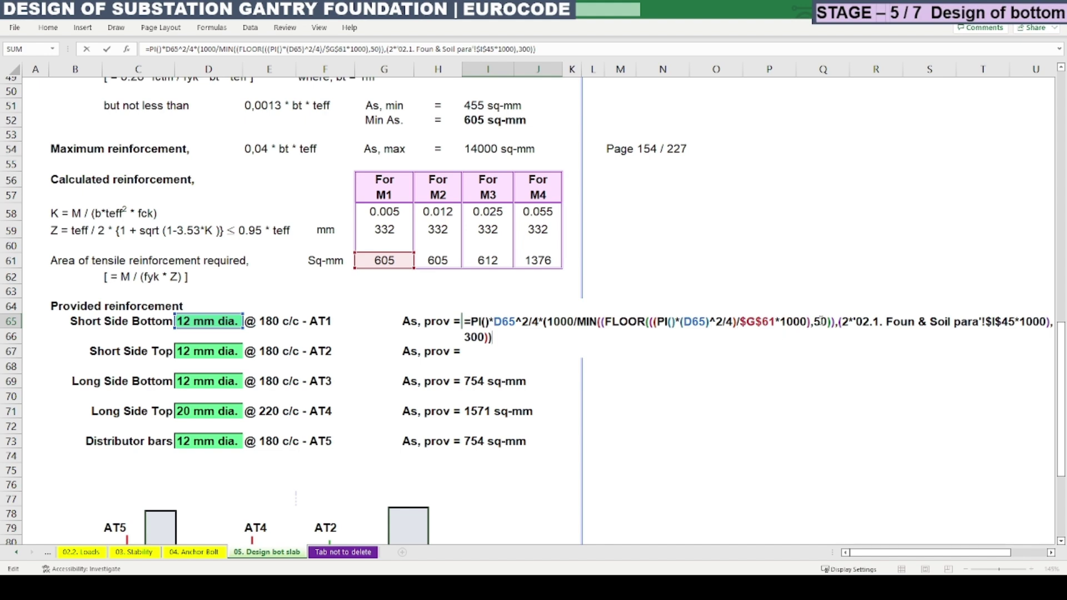
{"action": "left_click", "coordinate": [823, 323]}
{"action": "key", "text": "Return"}
Step: Change the FLOOR rounding significance in the short side top (AT2) provided area formula in I67 to 10
{"action": "key", "text": "Down"}
{"action": "key", "text": "F2"}
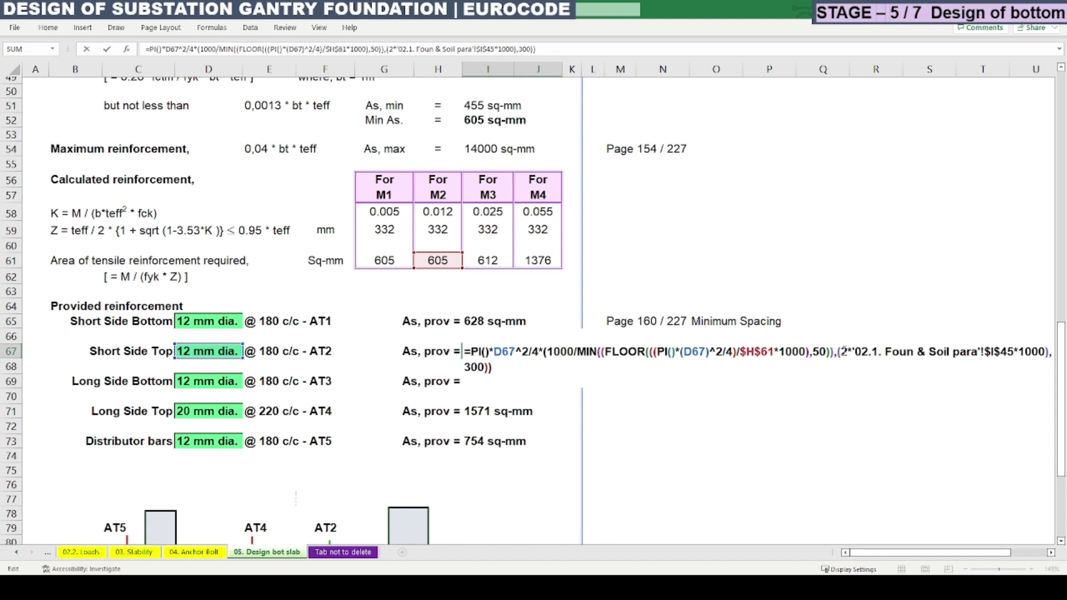
{"action": "left_click", "coordinate": [823, 352]}
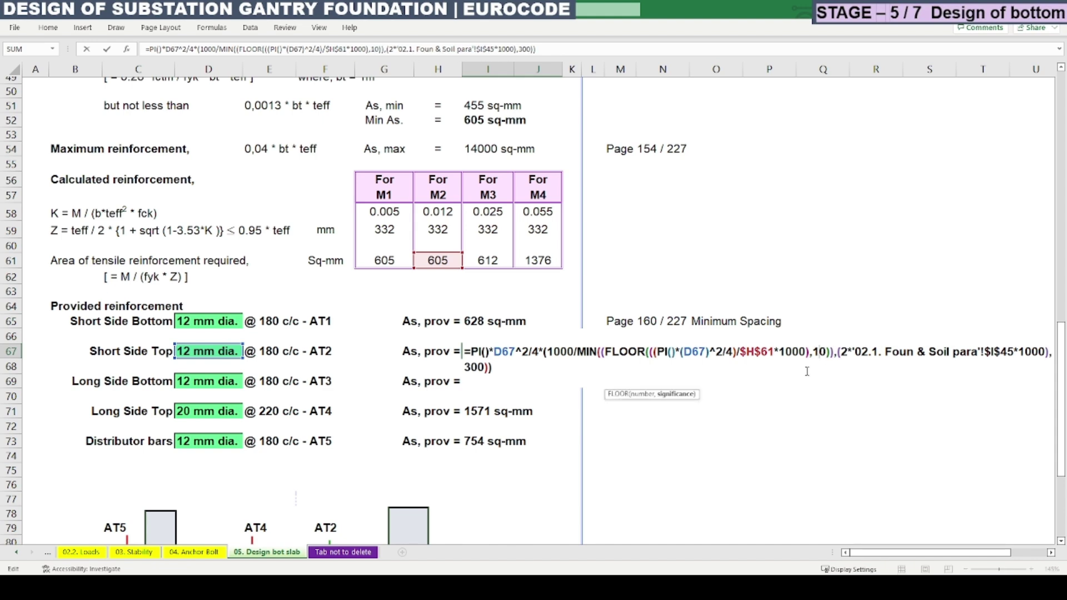
{"action": "key", "text": "Return"}
Step: Change the FLOOR rounding significance in the long side bottom (AT3) provided area formula in I69 to 10
{"action": "key", "text": "Down"}
{"action": "key", "text": "F2"}
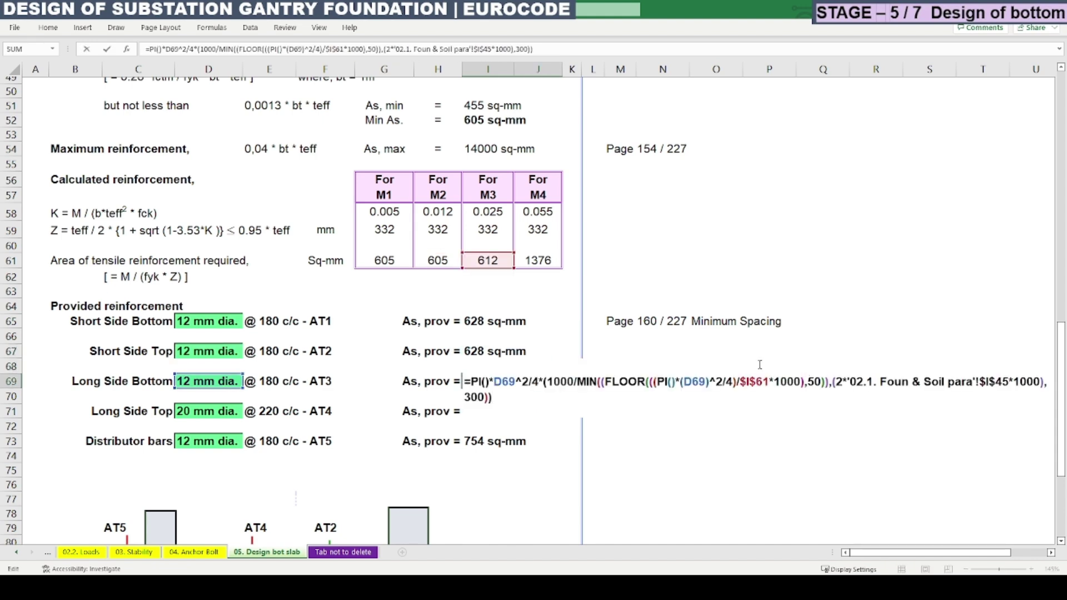
{"action": "left_click", "coordinate": [815, 380]}
{"action": "key", "text": "BackSpace"}
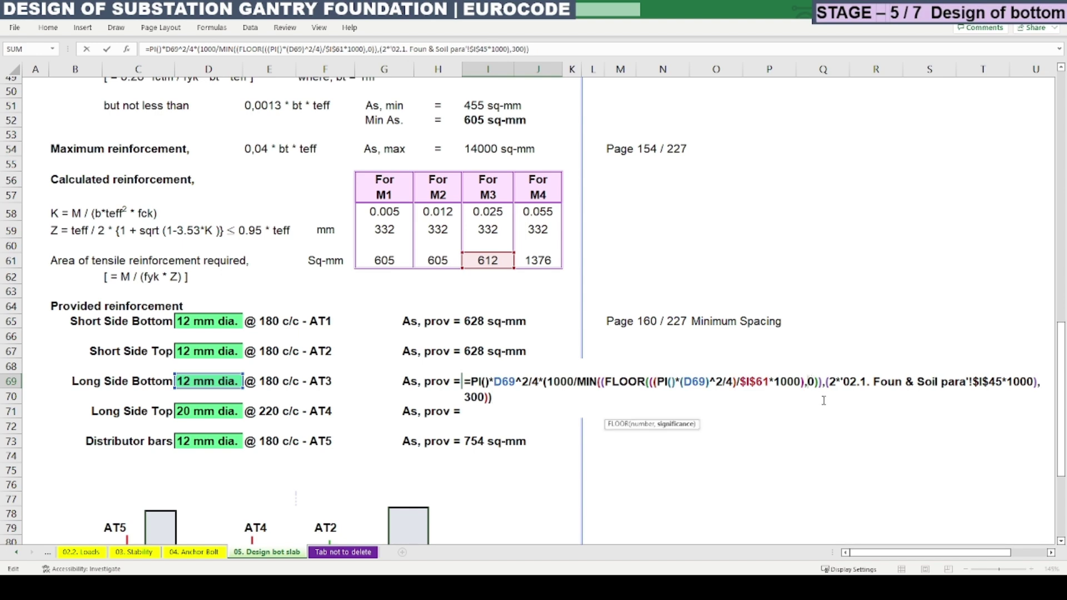
{"action": "key", "text": "Return"}
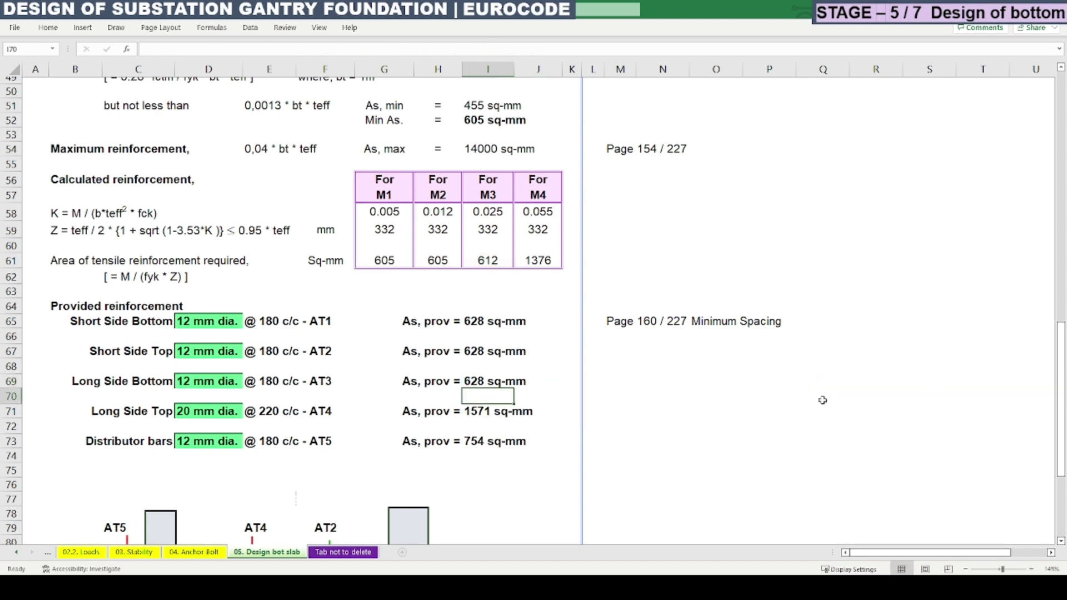
Step: Compare the provided AT1, AT2 and AT3 areas with the required M1 to M3 areas in G61:I61
{"action": "left_click", "coordinate": [489, 324]}
{"action": "left_click_drag", "start_coordinate": [493, 357], "coordinate": [493, 383]}
{"action": "left_click_drag", "start_coordinate": [383, 261], "coordinate": [482, 261]}
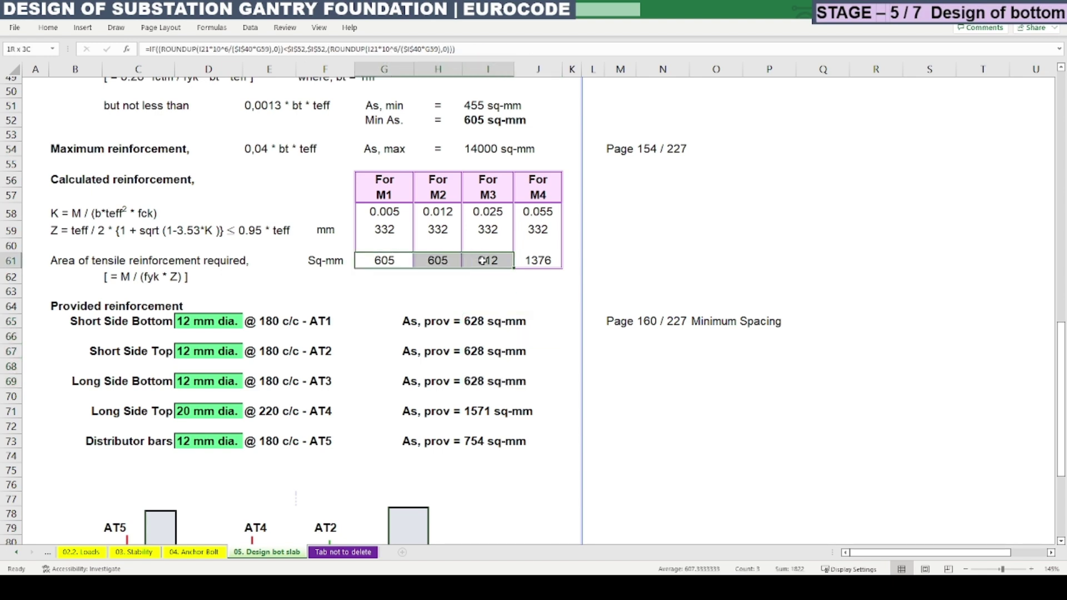
Step: Change the FLOOR rounding significance in the long side top (AT4) provided area formula in I71 to 10
{"action": "double_click", "coordinate": [477, 412]}
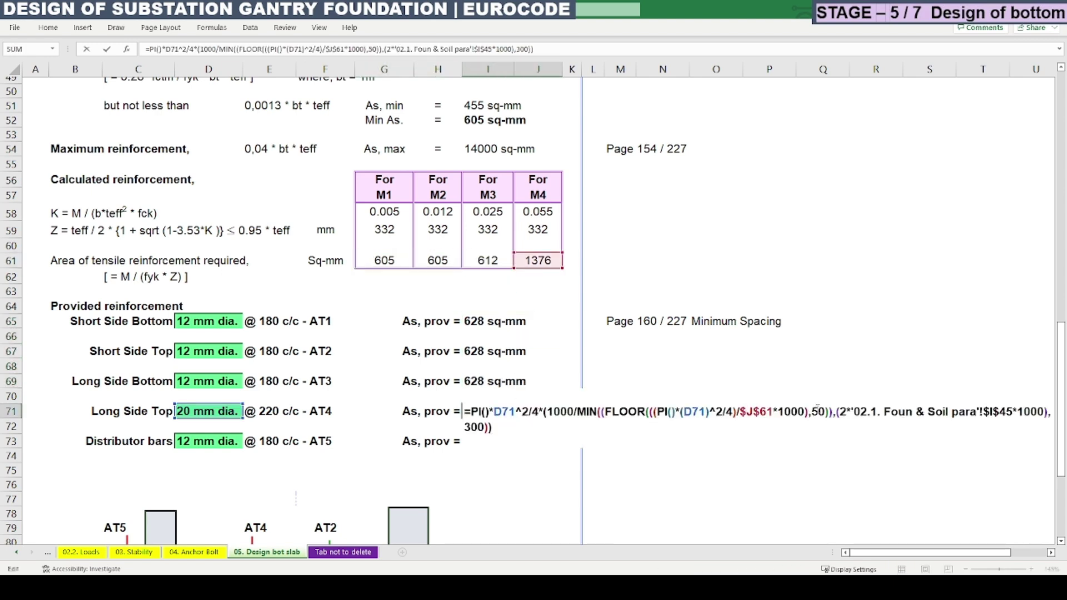
{"action": "double_click", "coordinate": [817, 411]}
{"action": "type", "text": "20"}
{"action": "key", "text": "Return"}
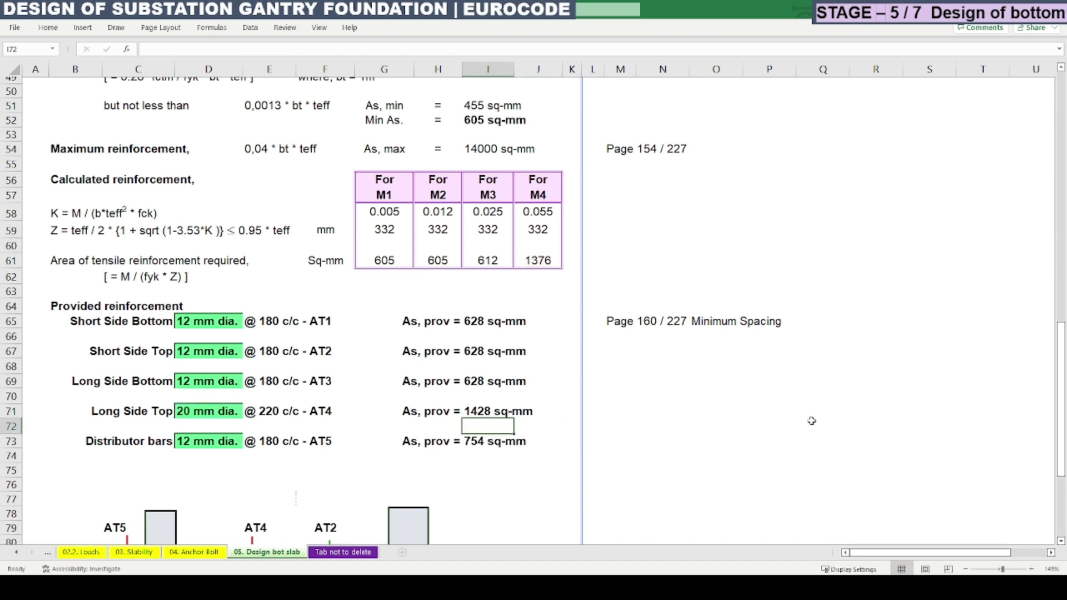
Step: Compare the provided AT4 area in I71 with the required M4 area in J61
{"action": "key", "text": "Down"}
{"action": "left_click", "coordinate": [505, 412]}
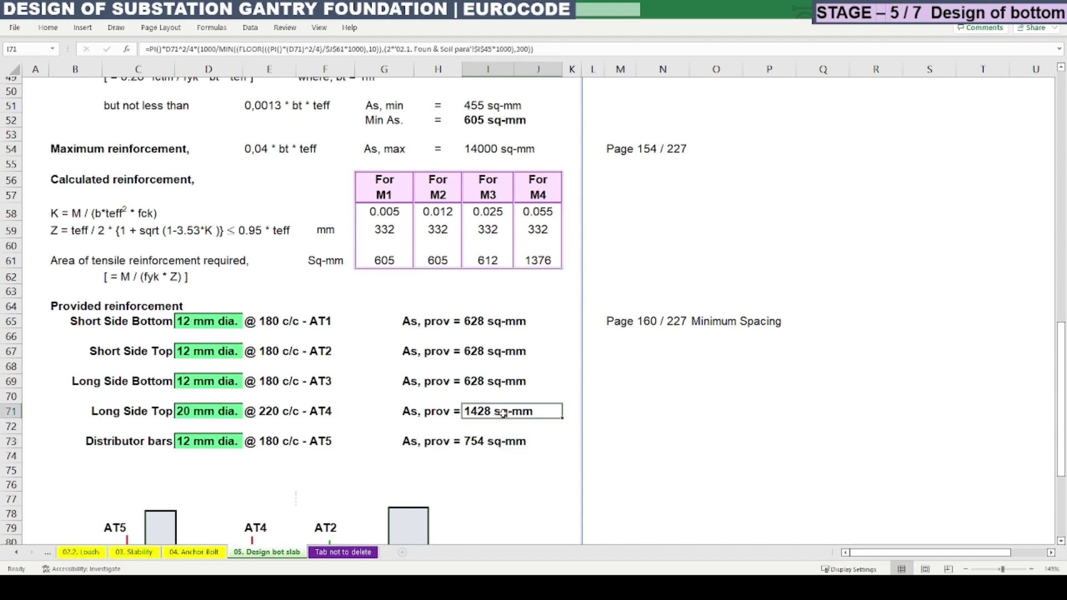
{"action": "left_click", "coordinate": [541, 261]}
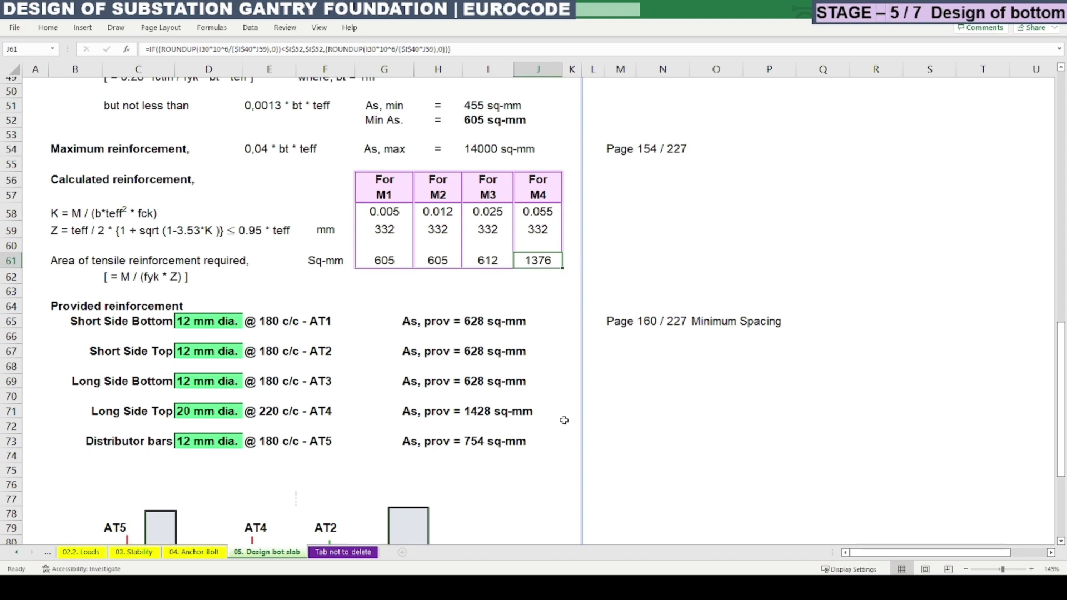
Step: Change the FLOOR rounding significance in the distributor bars (AT5) provided area formula in I73 to 10
{"action": "left_click", "coordinate": [489, 441]}
{"action": "key", "text": "F2"}
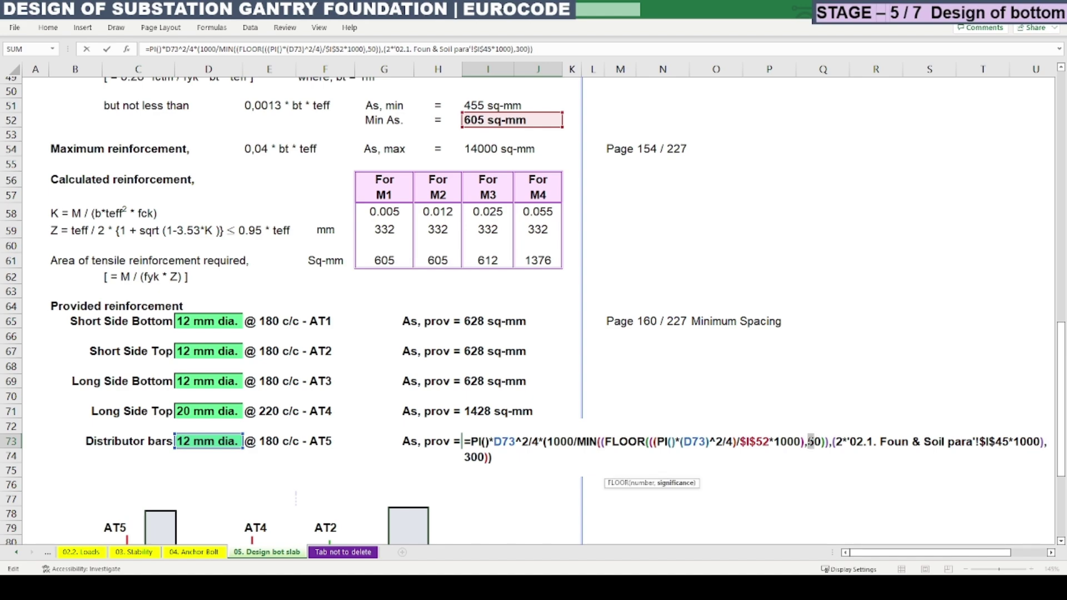
{"action": "key", "text": "Return"}
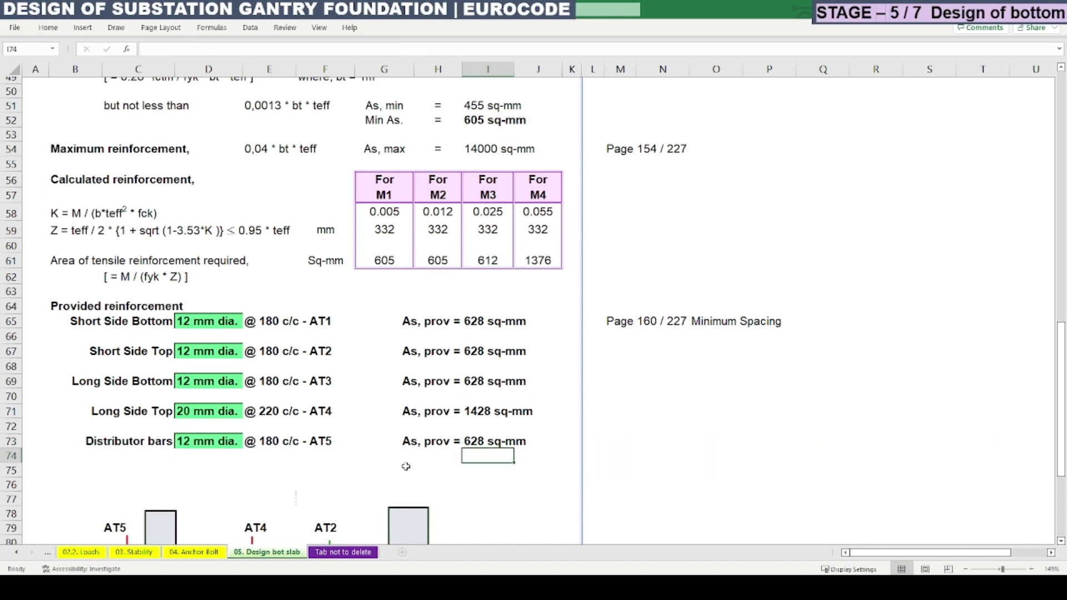
Step: Examine the distributor bars (AT5) spacing formula in E73 and the minimum reinforcement cell it references, leaving it unedited
{"action": "scroll", "coordinate": [408, 471], "scroll_direction": "down", "scroll_amount": 3}
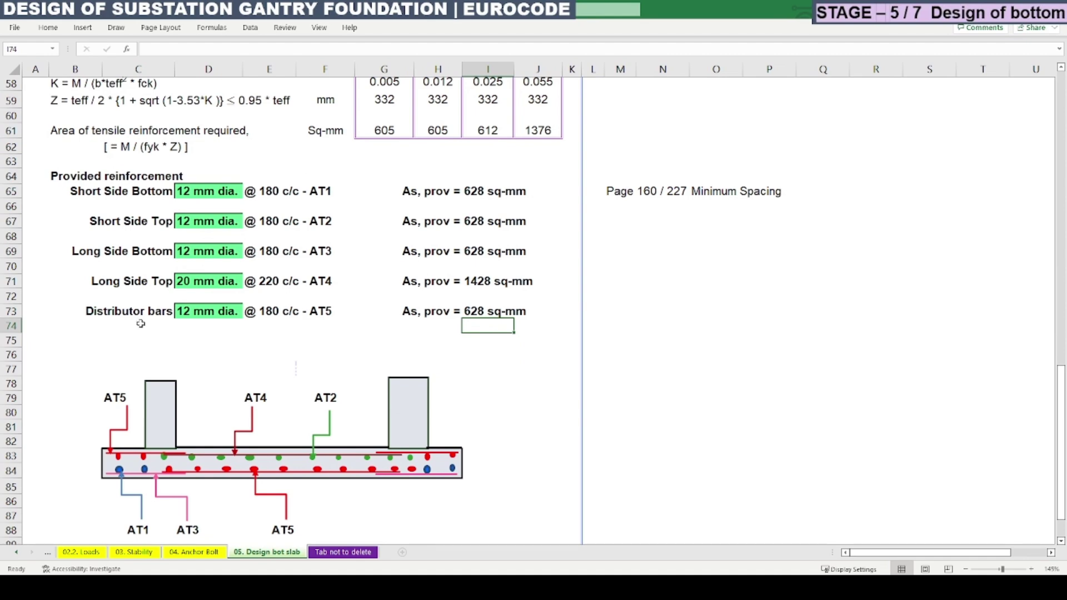
{"action": "left_click", "coordinate": [203, 314]}
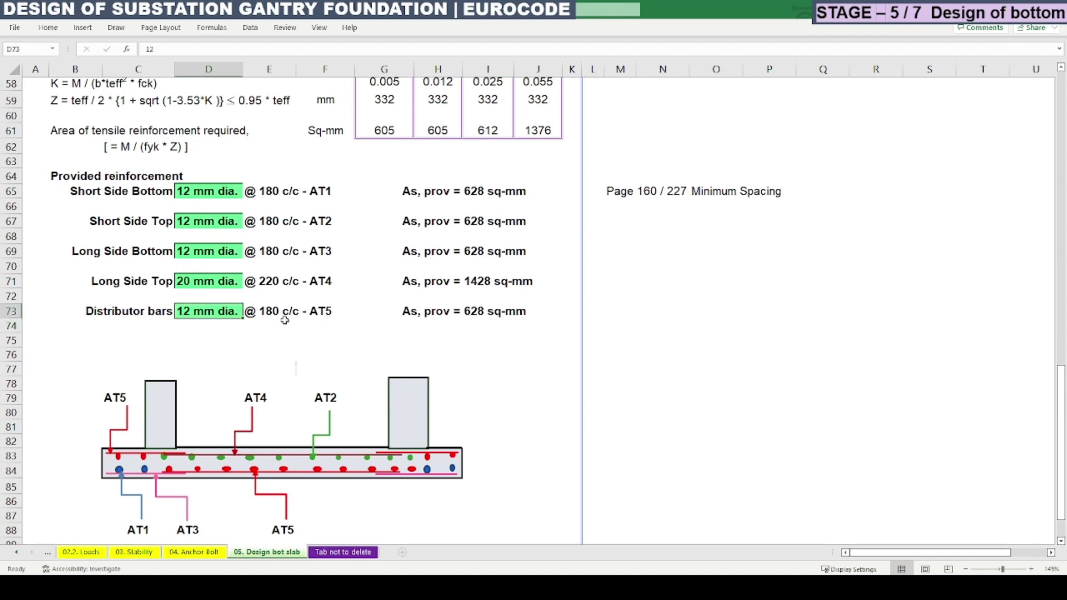
{"action": "scroll", "coordinate": [322, 336], "scroll_direction": "up", "scroll_amount": 1}
{"action": "scroll", "coordinate": [262, 393], "scroll_direction": "up", "scroll_amount": 1}
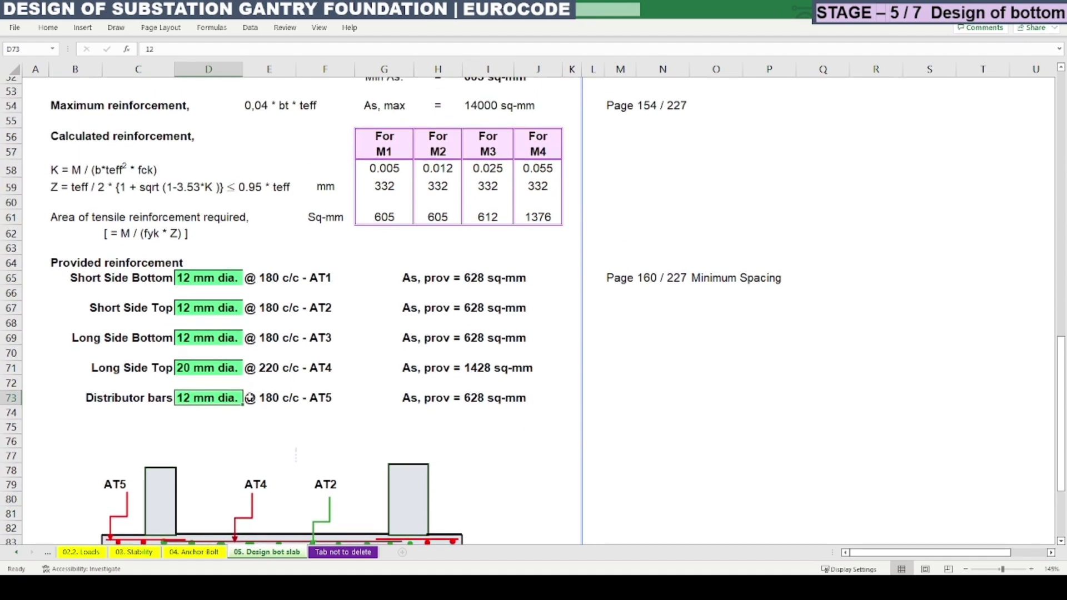
{"action": "left_click", "coordinate": [254, 399]}
{"action": "double_click", "coordinate": [253, 399]}
{"action": "scroll", "coordinate": [389, 333], "scroll_direction": "up", "scroll_amount": 4}
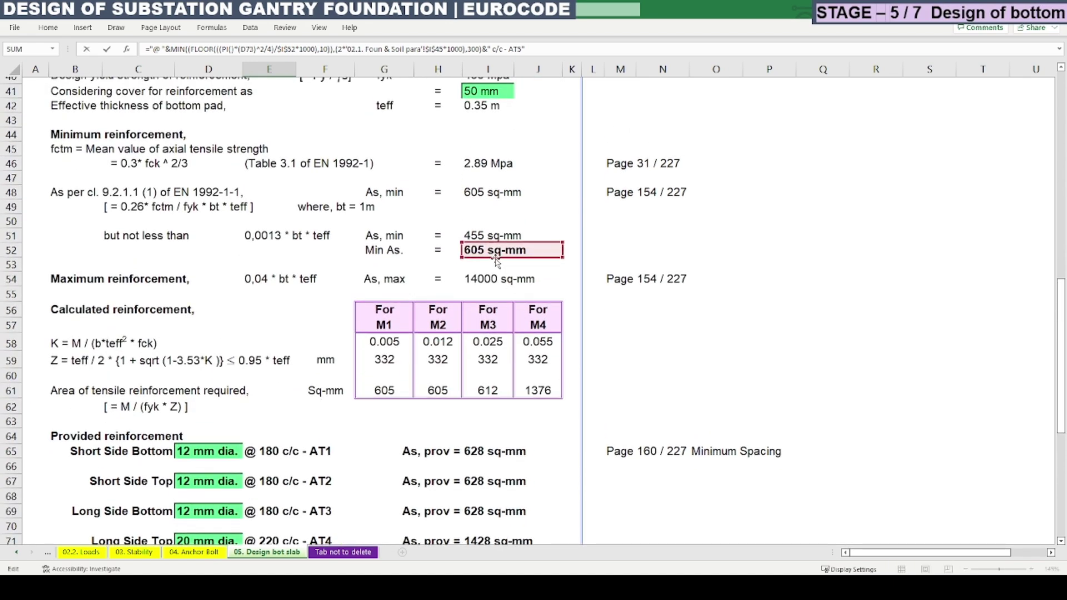
{"action": "key", "text": "Escape"}
{"action": "scroll", "coordinate": [500, 333], "scroll_direction": "down", "scroll_amount": 3}
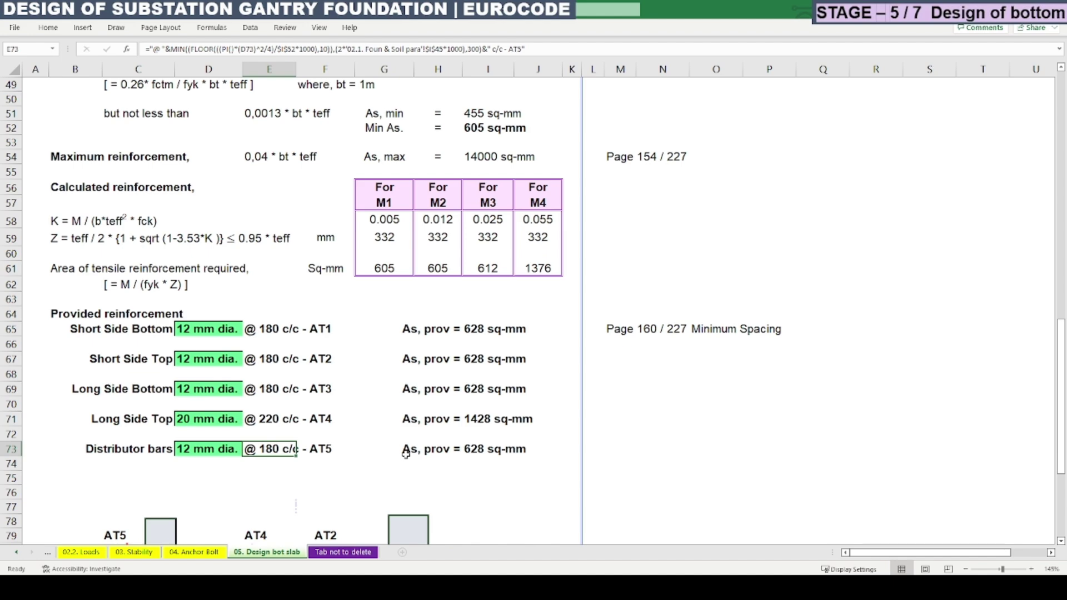
Step: Review the distributor bar row and the AT1 to AT5 bar layout in the pad section sketch over rows 78 to 89
{"action": "scroll", "coordinate": [405, 453], "scroll_direction": "down", "scroll_amount": 3}
{"action": "left_click", "coordinate": [198, 376]}
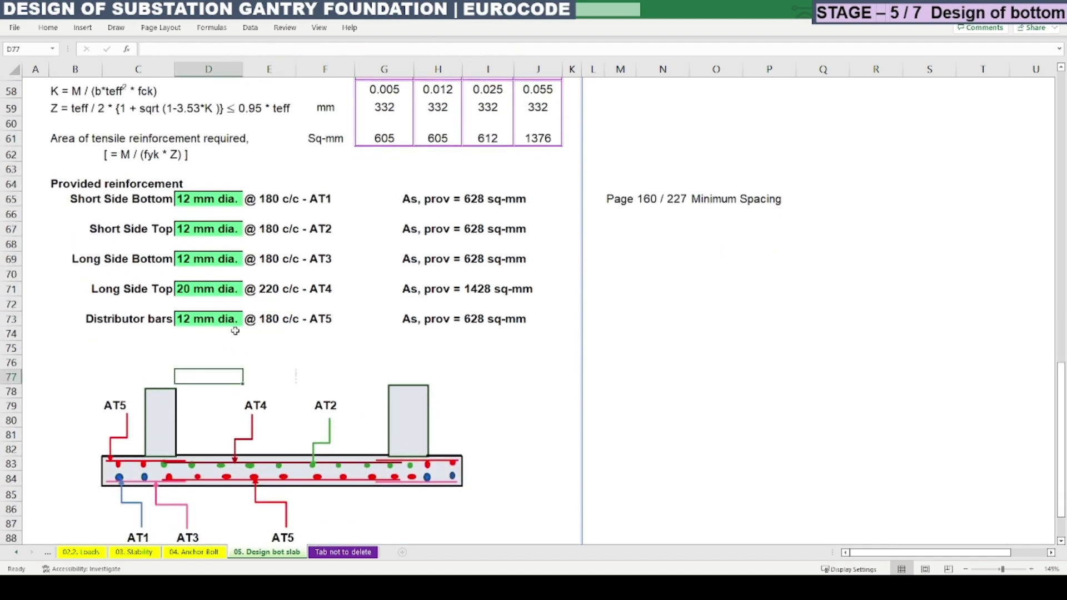
{"action": "left_click", "coordinate": [192, 322]}
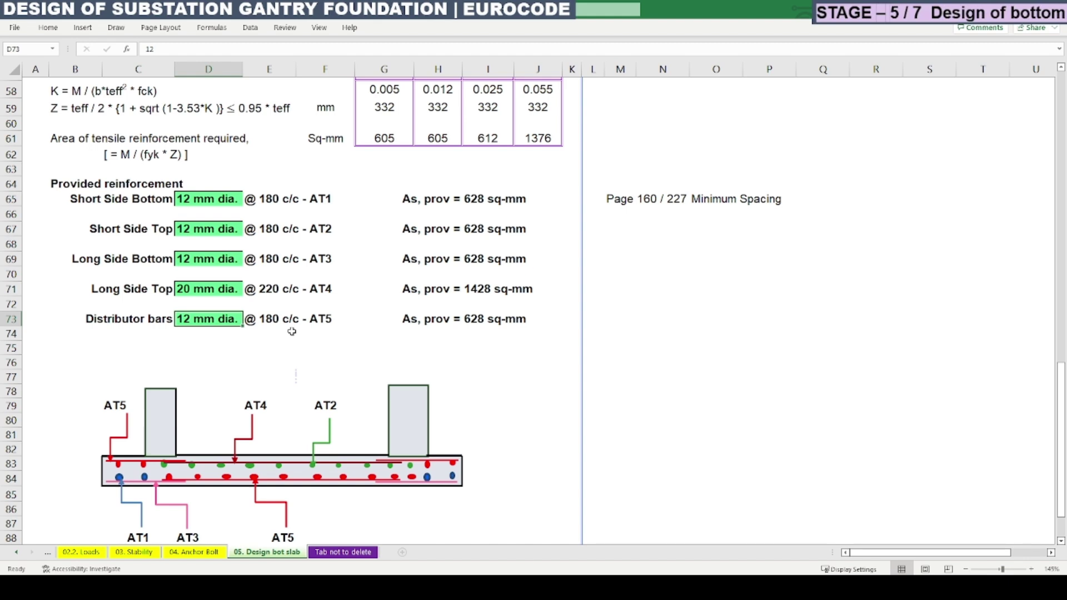
{"action": "left_click_drag", "start_coordinate": [262, 328], "coordinate": [340, 350]}
{"action": "scroll", "coordinate": [341, 350], "scroll_direction": "down", "scroll_amount": 1}
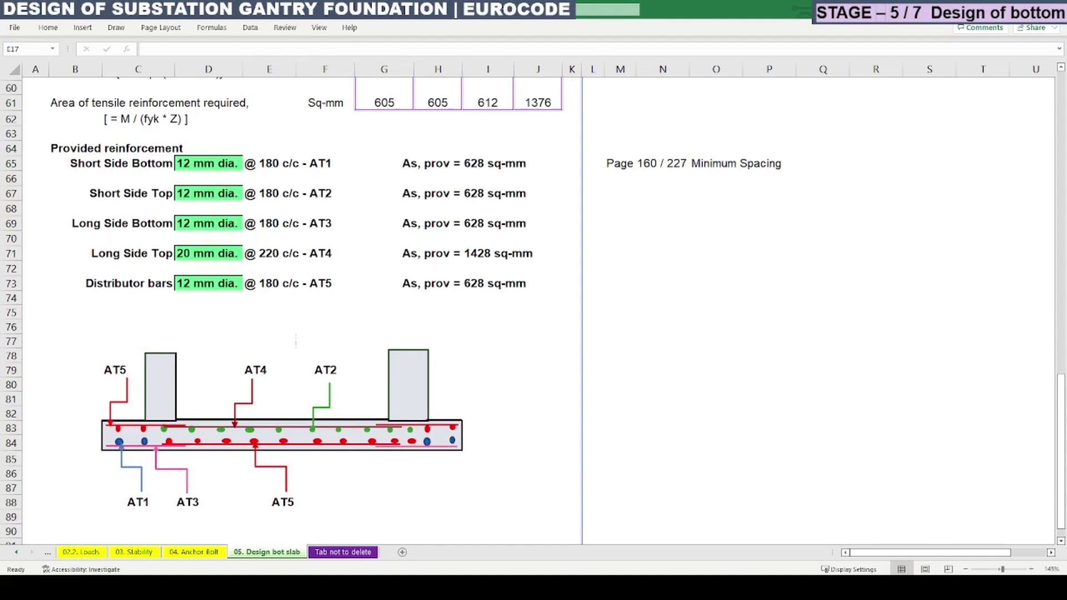
{"action": "left_click", "coordinate": [494, 325]}
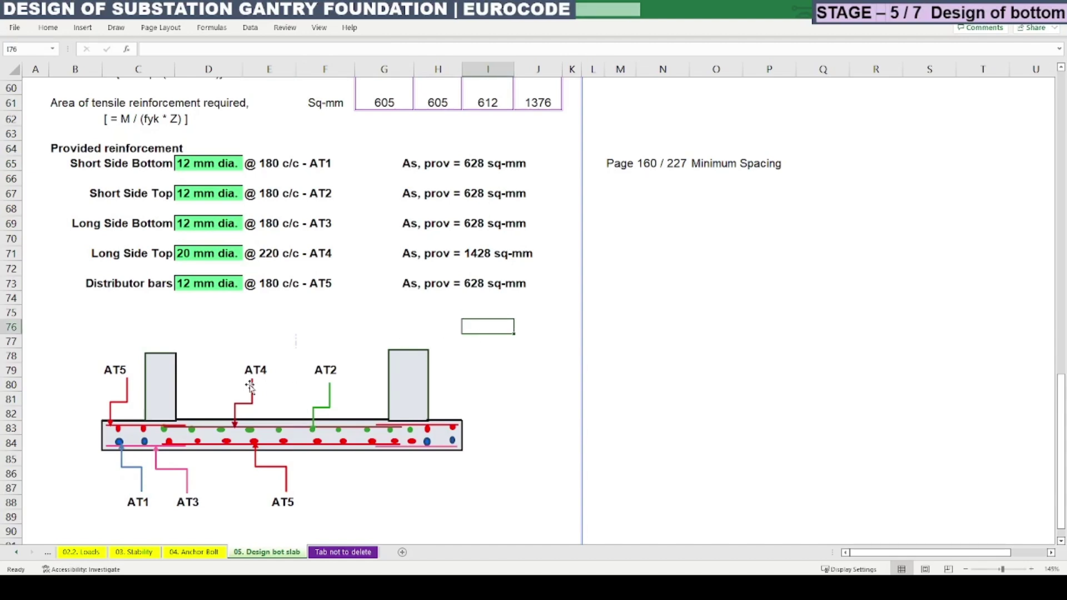
{"action": "left_click_drag", "start_coordinate": [98, 350], "coordinate": [456, 515]}
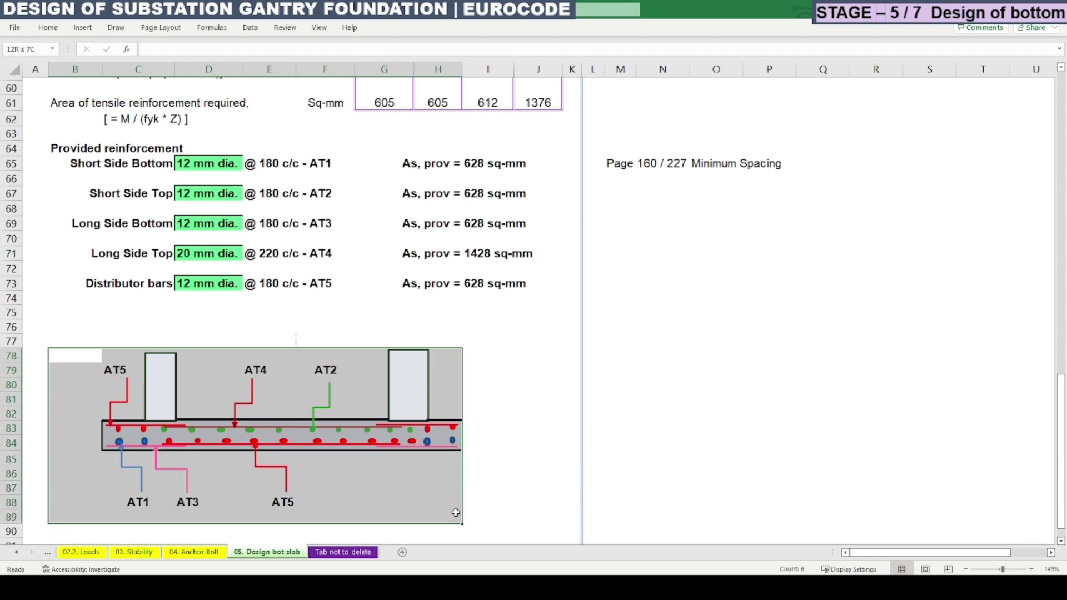
Step: Match the bottom bar labels AT1 and AT3 in the pad section sketch with their provided reinforcement rows 65 and 69
{"action": "left_click", "coordinate": [134, 503]}
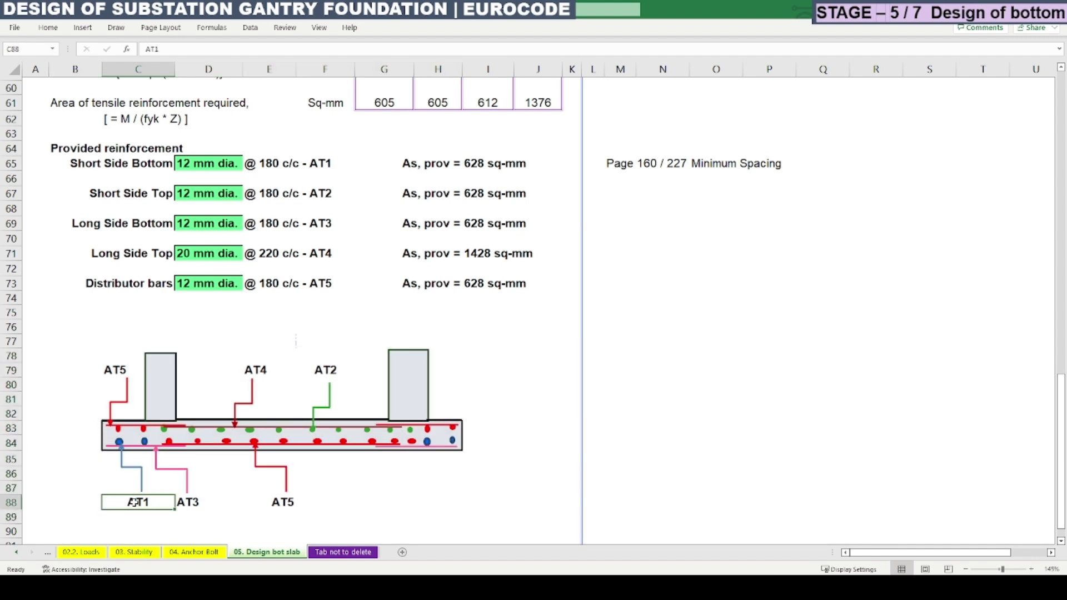
{"action": "left_click_drag", "start_coordinate": [78, 170], "coordinate": [350, 164]}
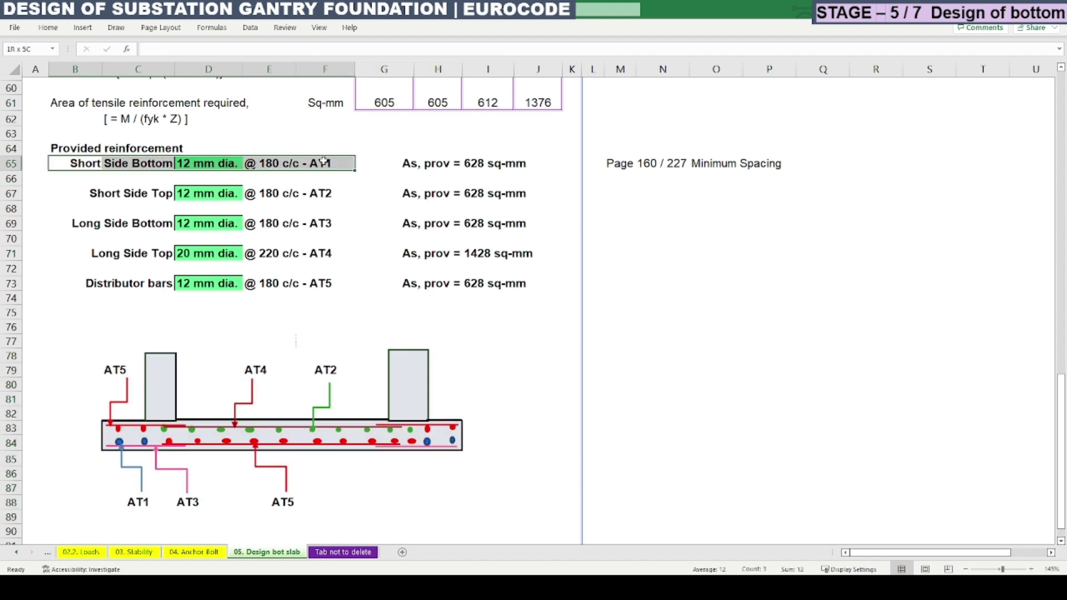
{"action": "left_click", "coordinate": [132, 504]}
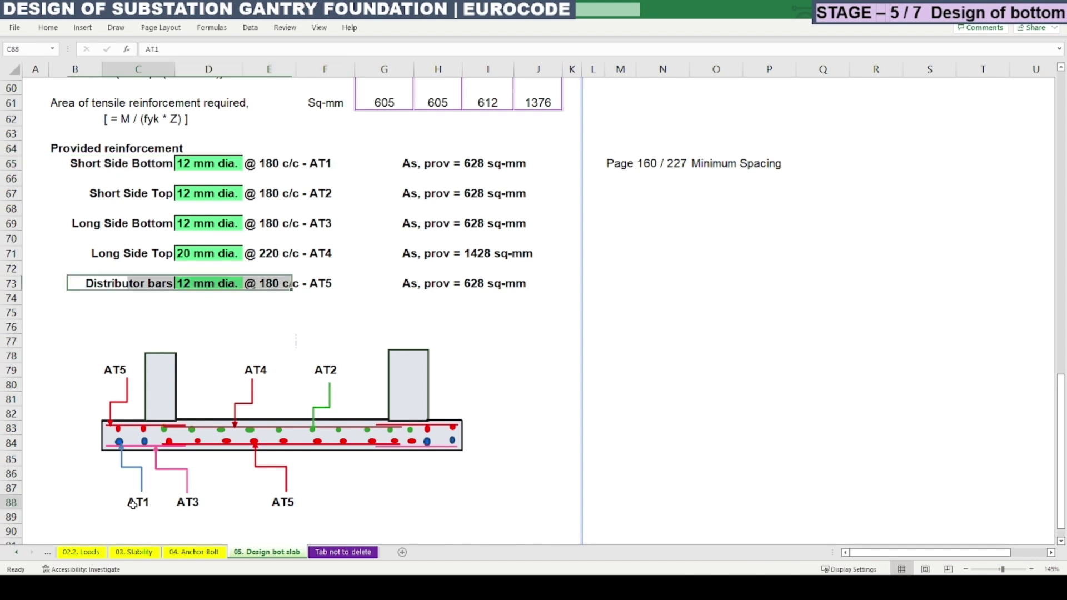
{"action": "left_click", "coordinate": [123, 447]}
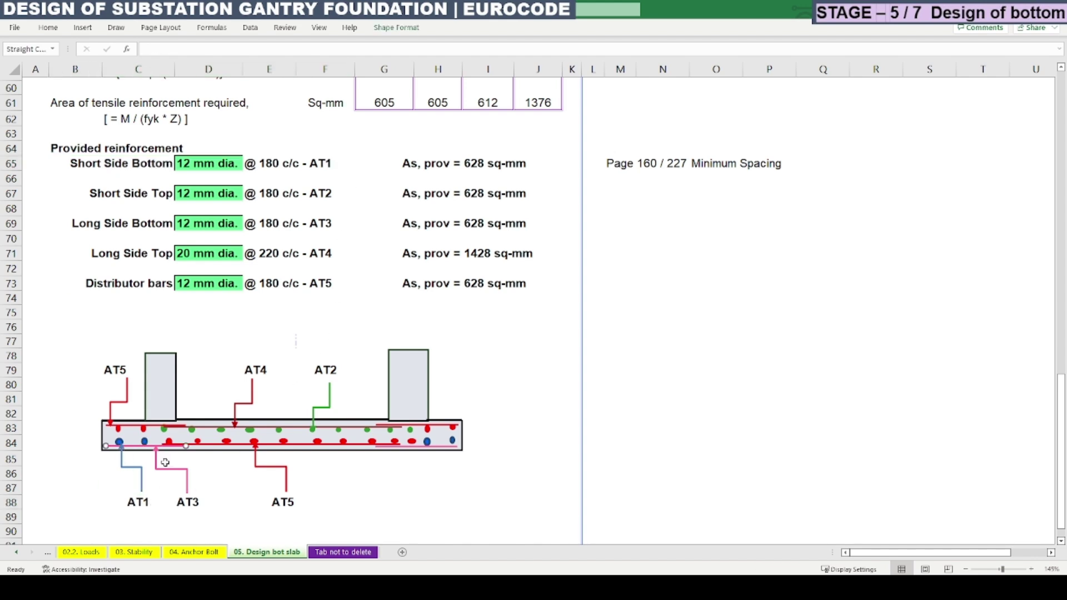
{"action": "left_click", "coordinate": [189, 509]}
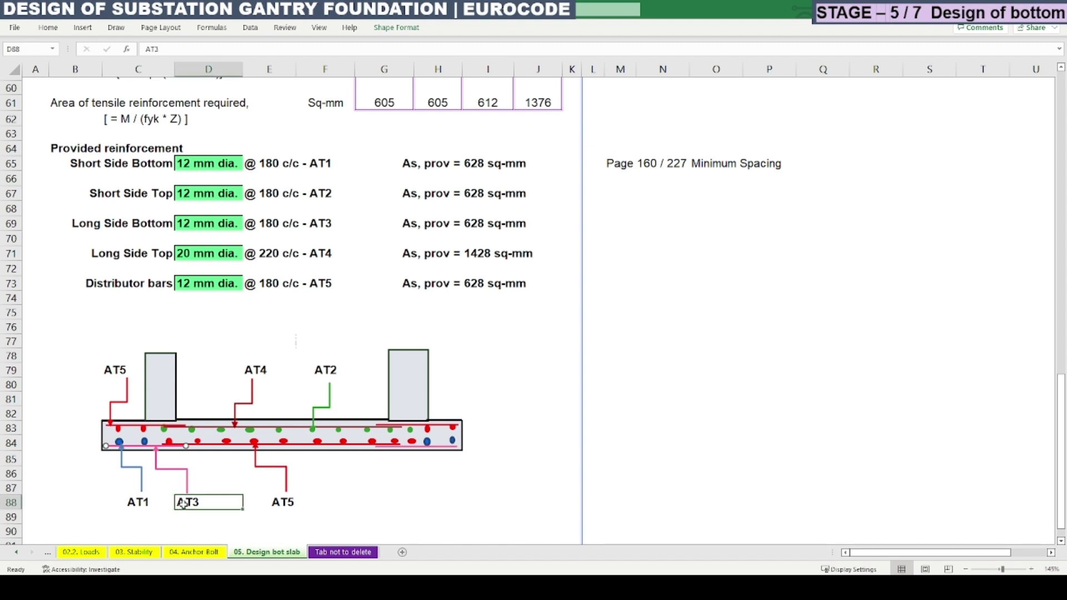
{"action": "left_click_drag", "start_coordinate": [65, 220], "coordinate": [524, 224]}
Step: Match the top bar labels AT2 and AT4 in the section sketch with their provided reinforcement rows 67 and 71
{"action": "left_click", "coordinate": [336, 371]}
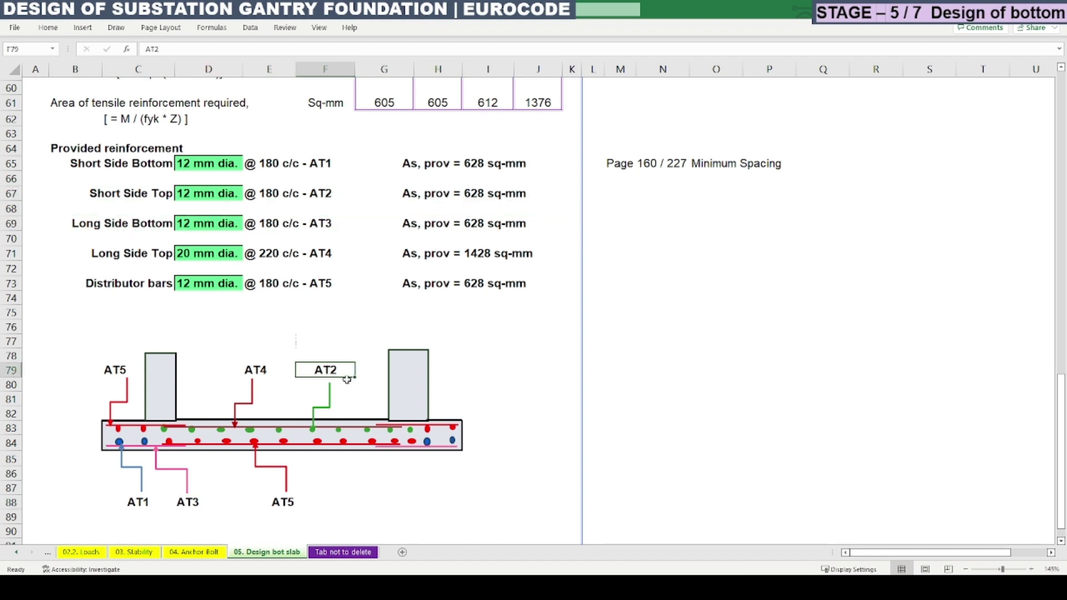
{"action": "mouse_move", "coordinate": [91, 180]}
{"action": "left_mouse_down"}
{"action": "mouse_move", "coordinate": [341, 183]}
{"action": "mouse_move", "coordinate": [342, 200]}
{"action": "left_mouse_up"}
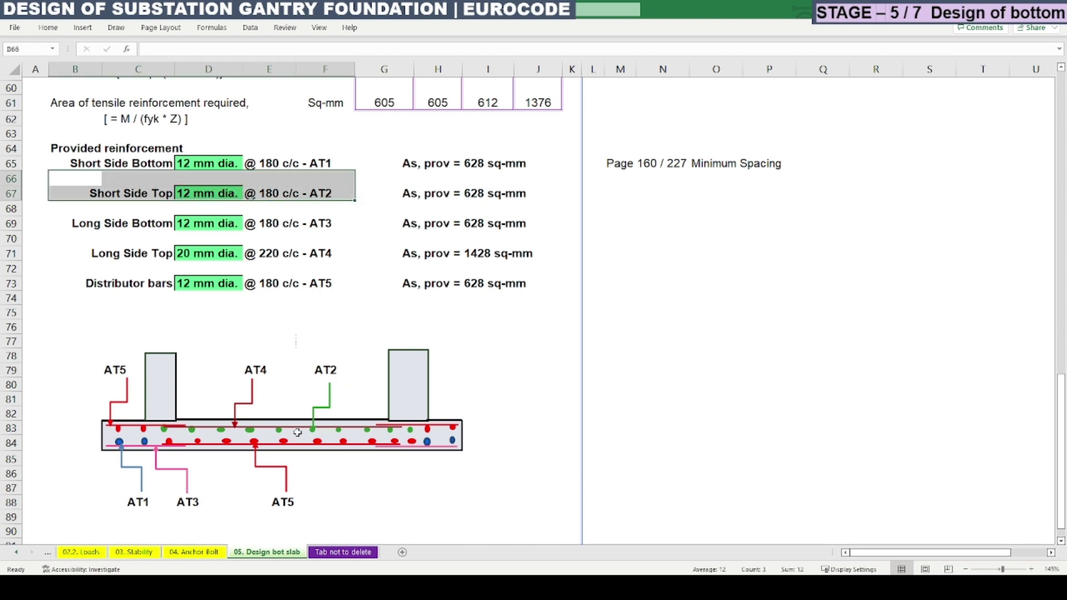
{"action": "left_click", "coordinate": [251, 372]}
{"action": "left_click_drag", "start_coordinate": [98, 255], "coordinate": [363, 256]}
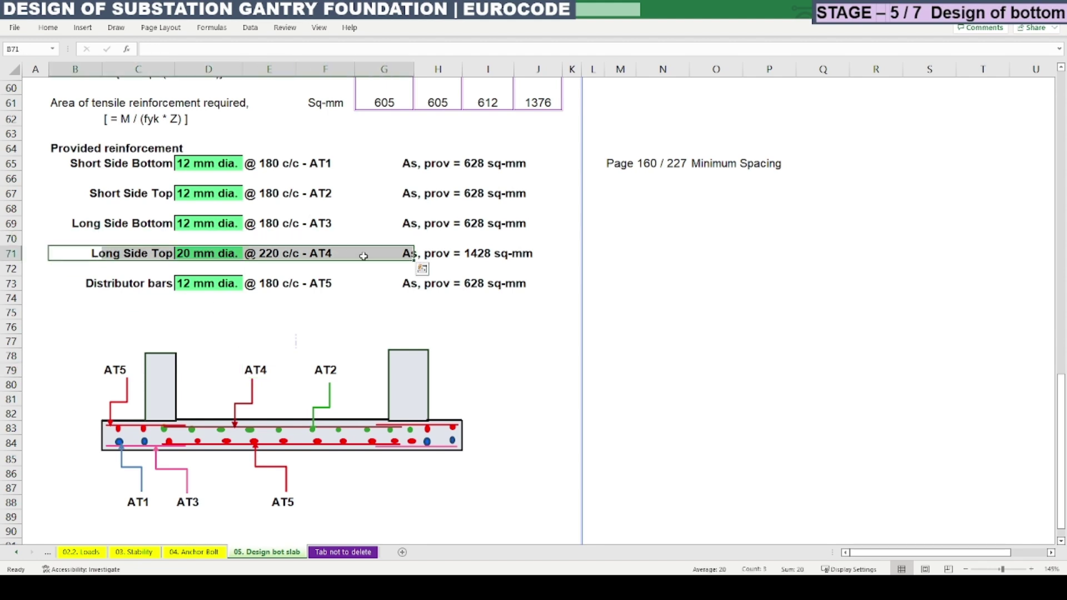
{"action": "left_click", "coordinate": [270, 427]}
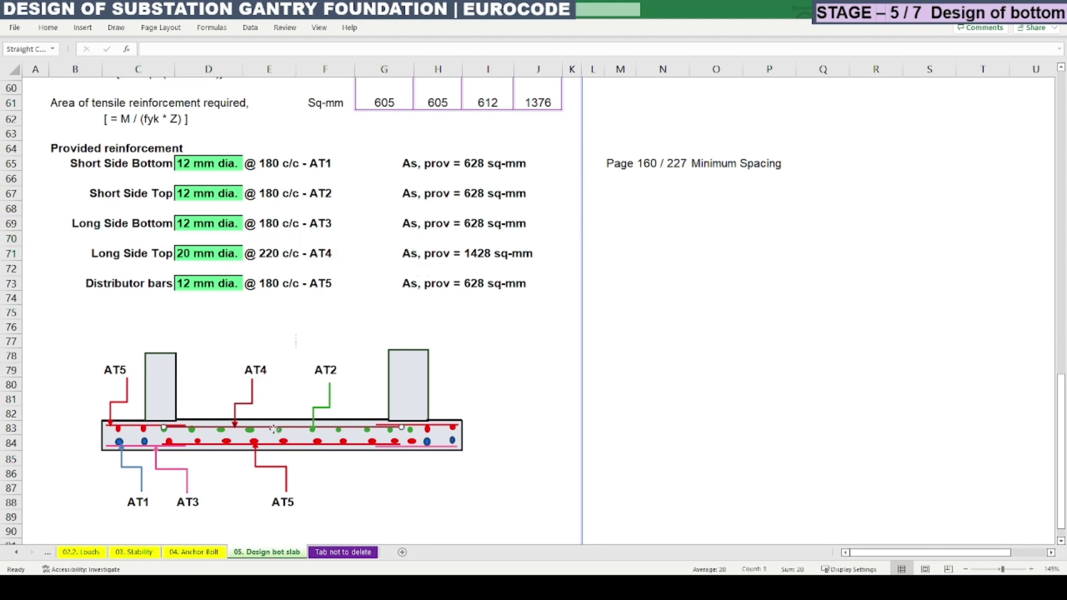
{"action": "left_click", "coordinate": [295, 351]}
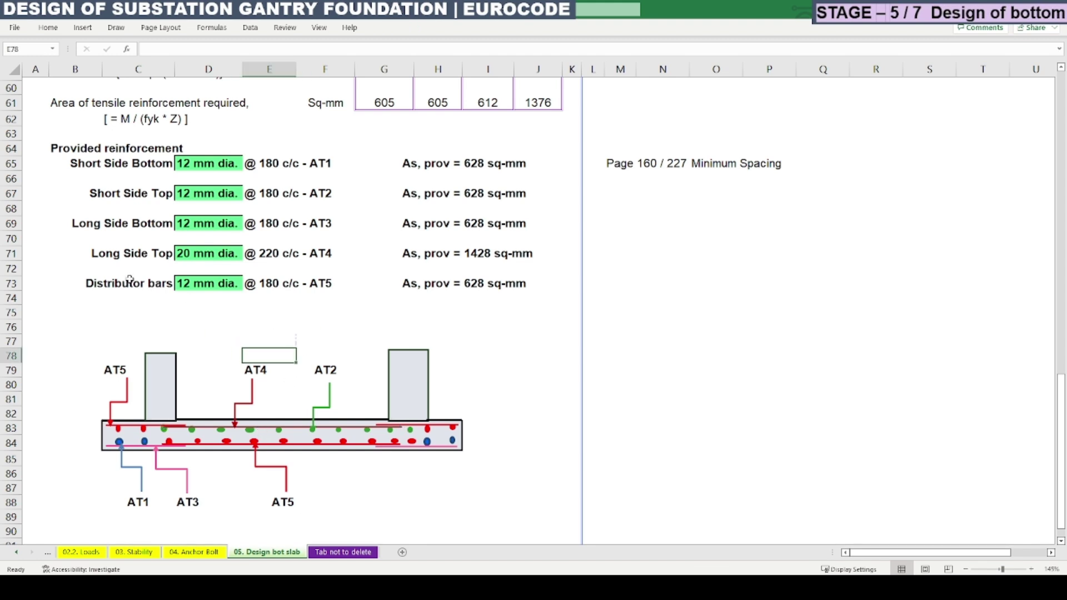
Step: Compare the distributor bars row 73 with the AT5 bars drawn in the pad section sketch
{"action": "left_click_drag", "start_coordinate": [95, 284], "coordinate": [494, 284]}
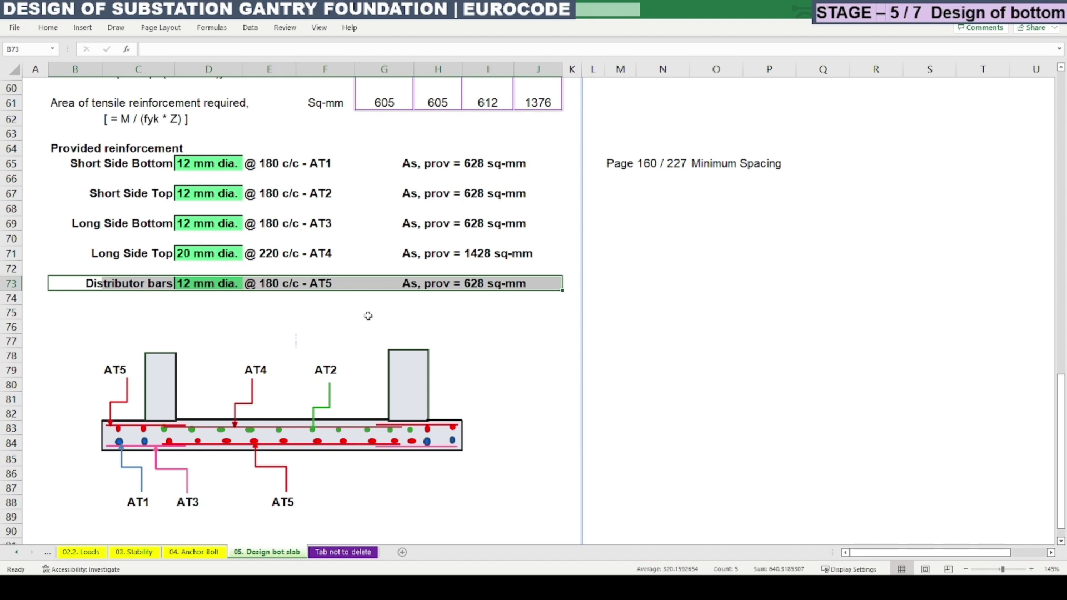
{"action": "left_click", "coordinate": [130, 427]}
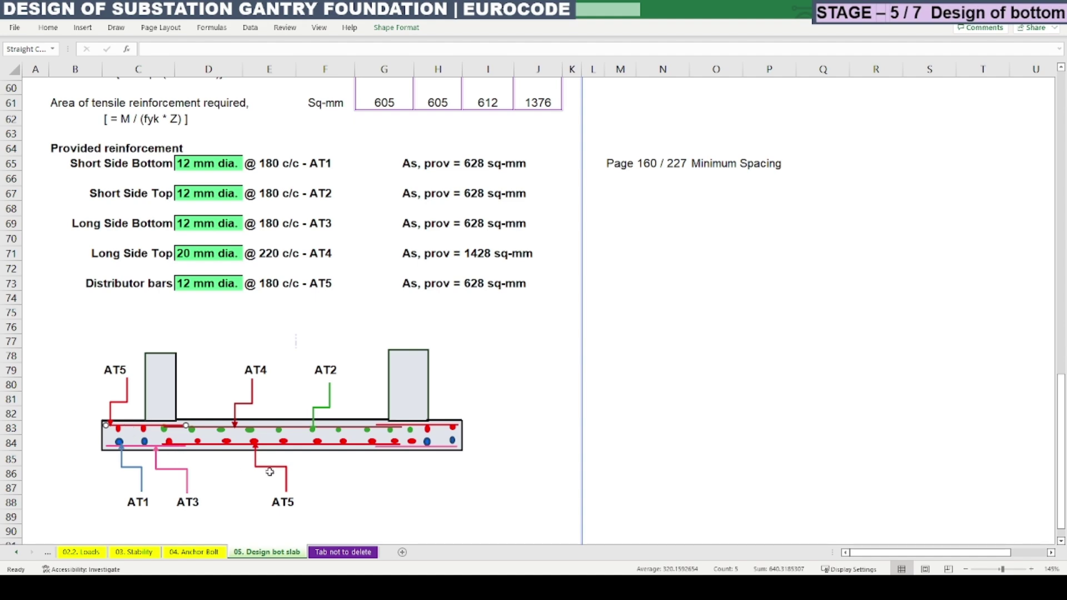
{"action": "left_click", "coordinate": [334, 489]}
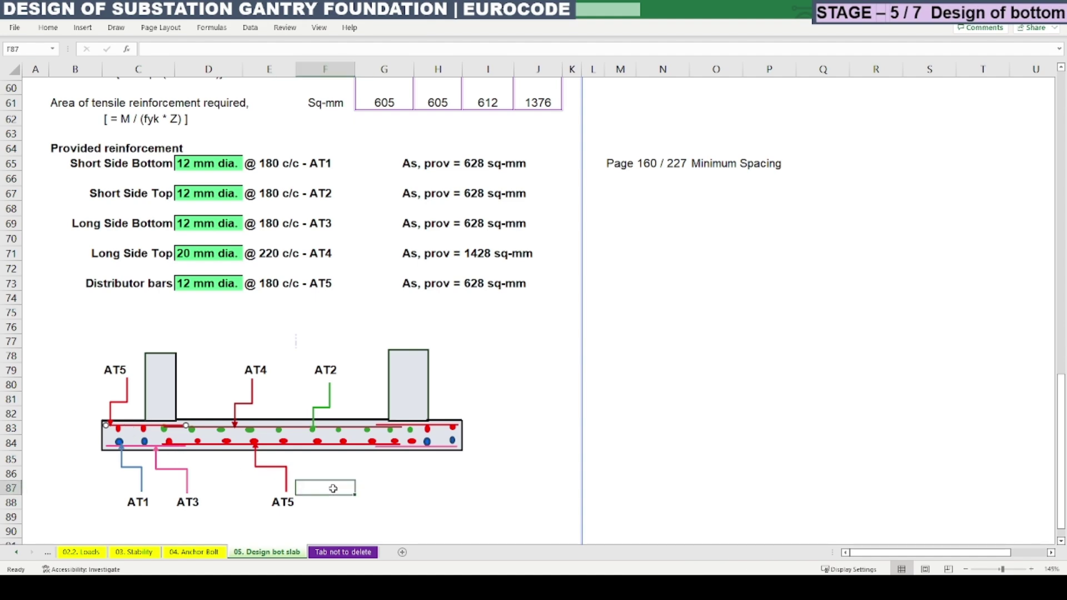
Step: Examine the X and Y direction bending moment diagrams beside the foundation plan to relate them to the bar layout
{"action": "left_click", "coordinate": [265, 373]}
{"action": "scroll", "coordinate": [571, 378], "scroll_direction": "up", "scroll_amount": 20}
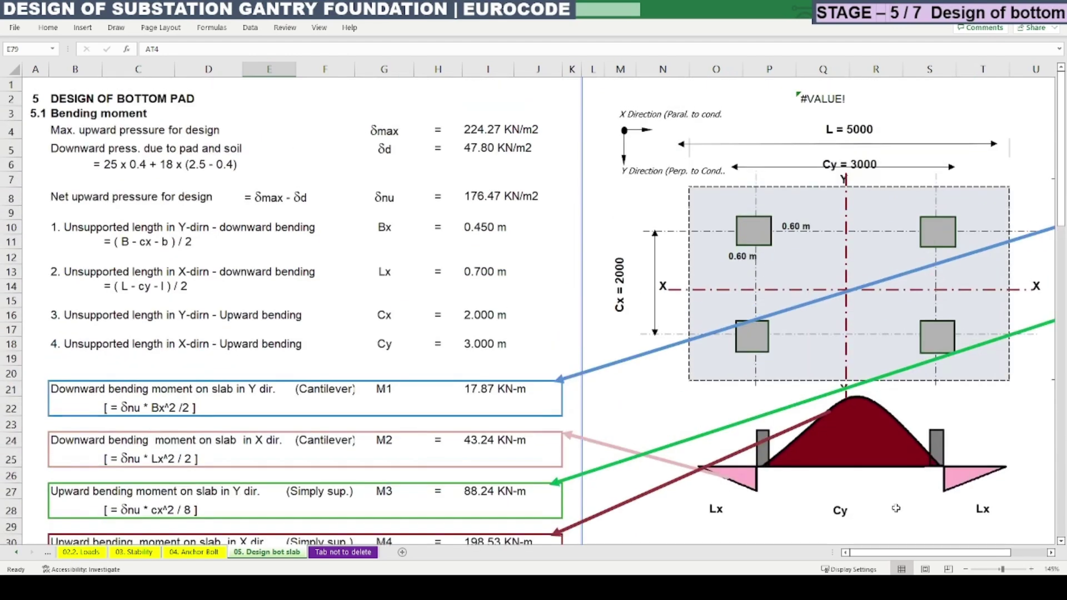
{"action": "left_click_drag", "start_coordinate": [898, 556], "coordinate": [934, 556]}
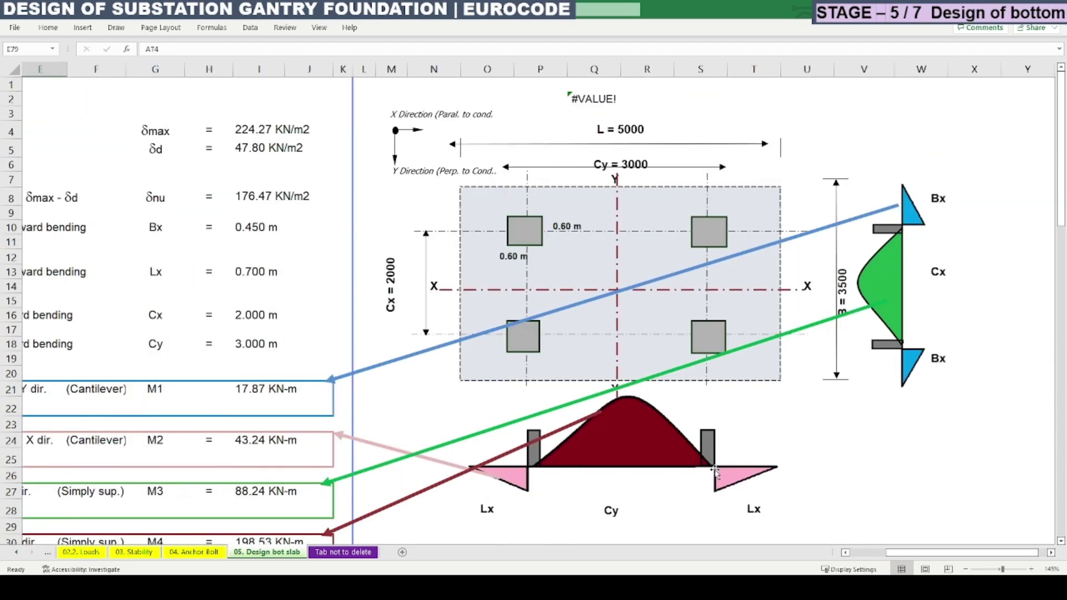
{"action": "left_click", "coordinate": [630, 401]}
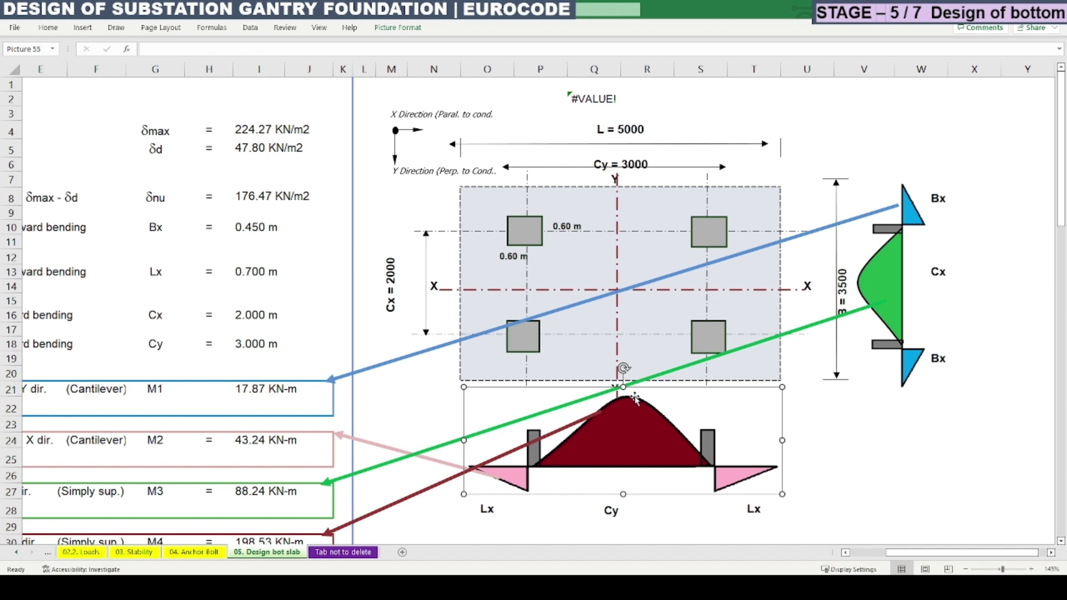
{"action": "left_click", "coordinate": [860, 279]}
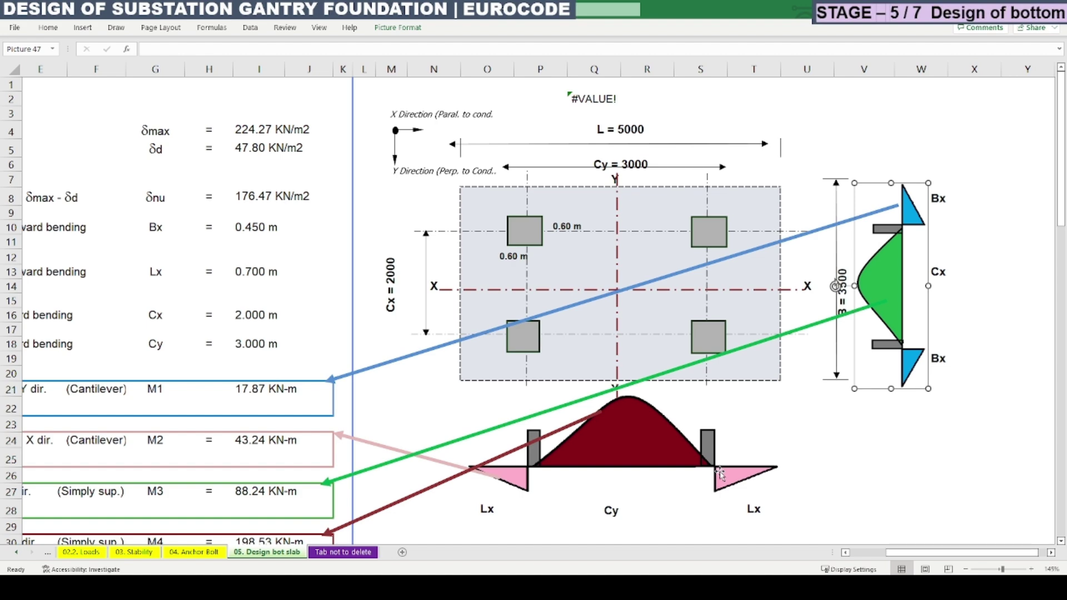
{"action": "left_click_drag", "start_coordinate": [894, 553], "coordinate": [853, 553]}
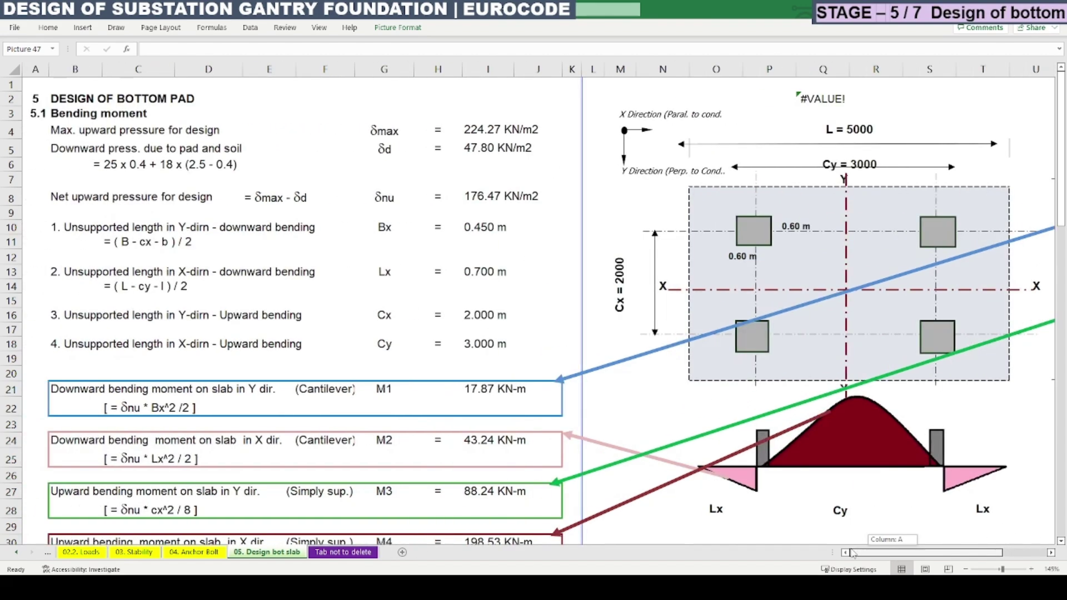
Step: Return to the pad section sketch and review the AT1 and AT3 bottom bar labels in row 88
{"action": "scroll", "coordinate": [341, 351], "scroll_direction": "down", "scroll_amount": 20}
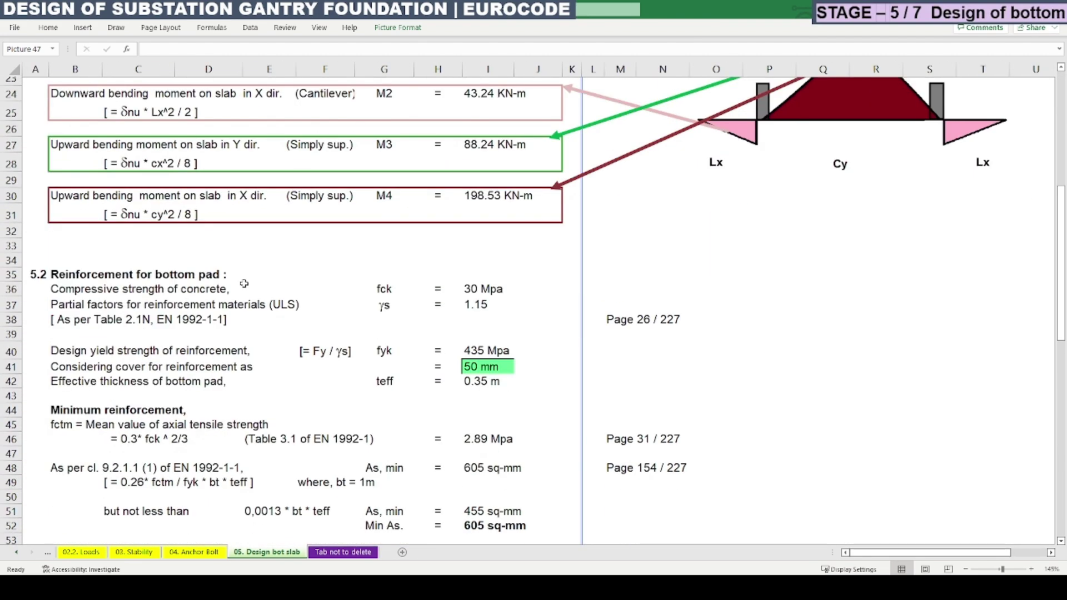
{"action": "scroll", "coordinate": [286, 303], "scroll_direction": "up", "scroll_amount": 2}
{"action": "scroll", "coordinate": [283, 304], "scroll_direction": "down", "scroll_amount": 1}
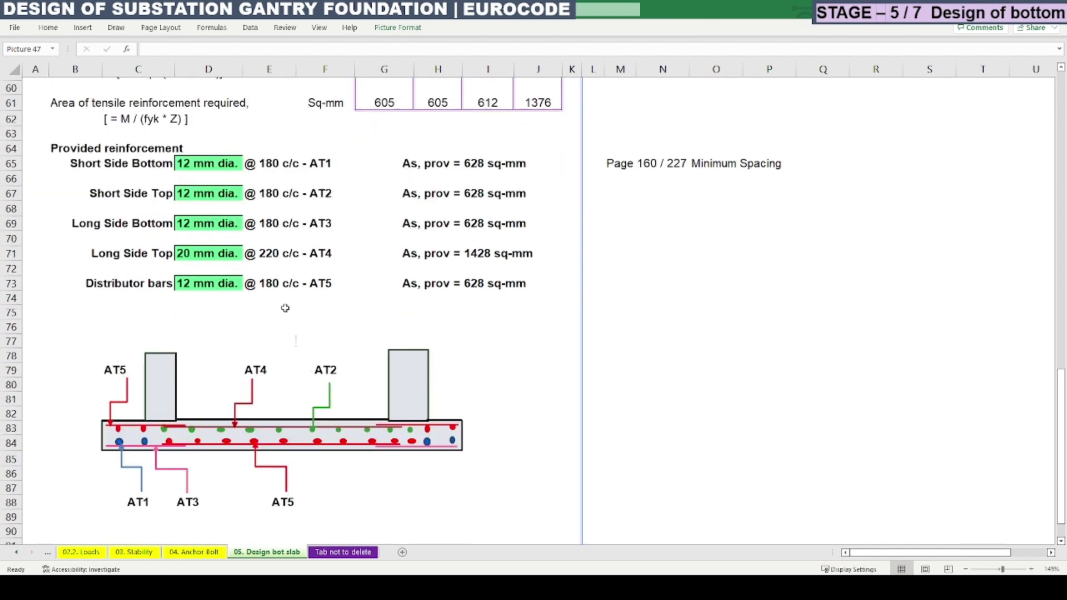
{"action": "left_click", "coordinate": [138, 504]}
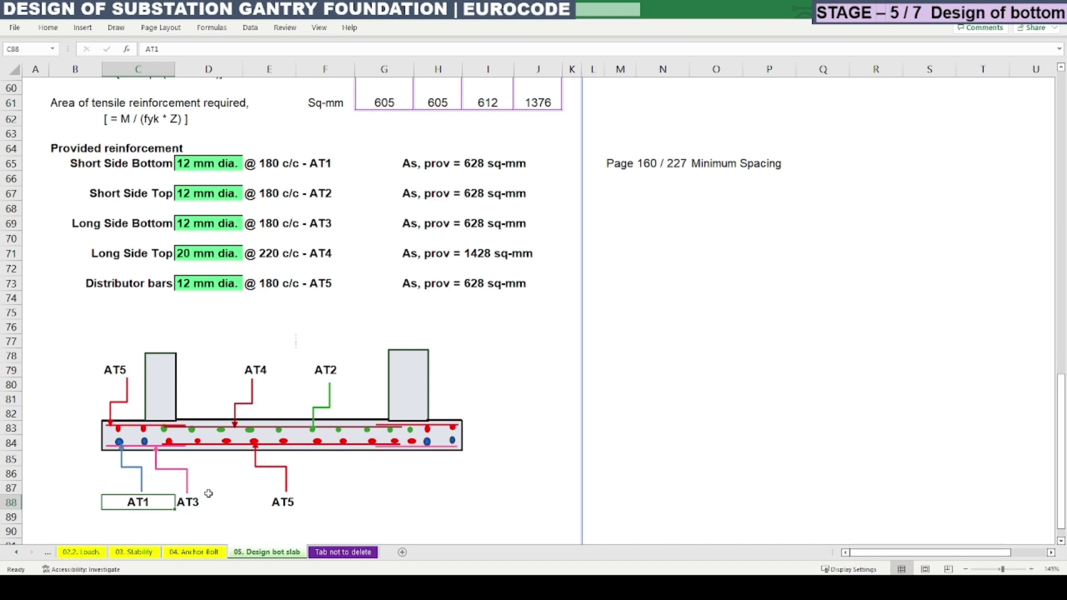
{"action": "left_click", "coordinate": [192, 506], "text": "shift"}
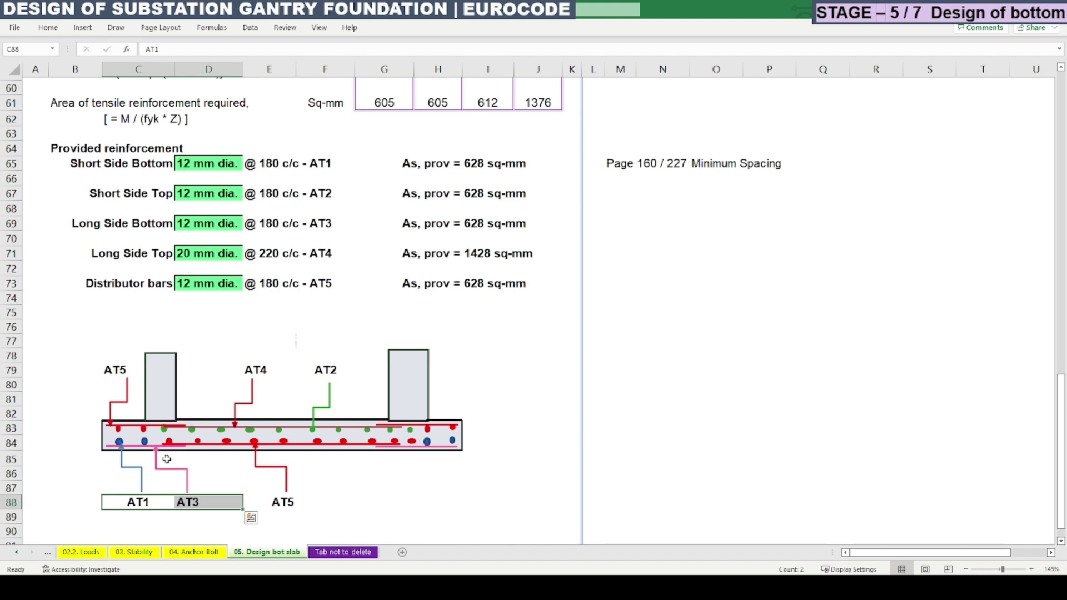
Step: Review the AT4 and AT2 top bars between the two columns in the pad section sketch
{"action": "left_click", "coordinate": [261, 369]}
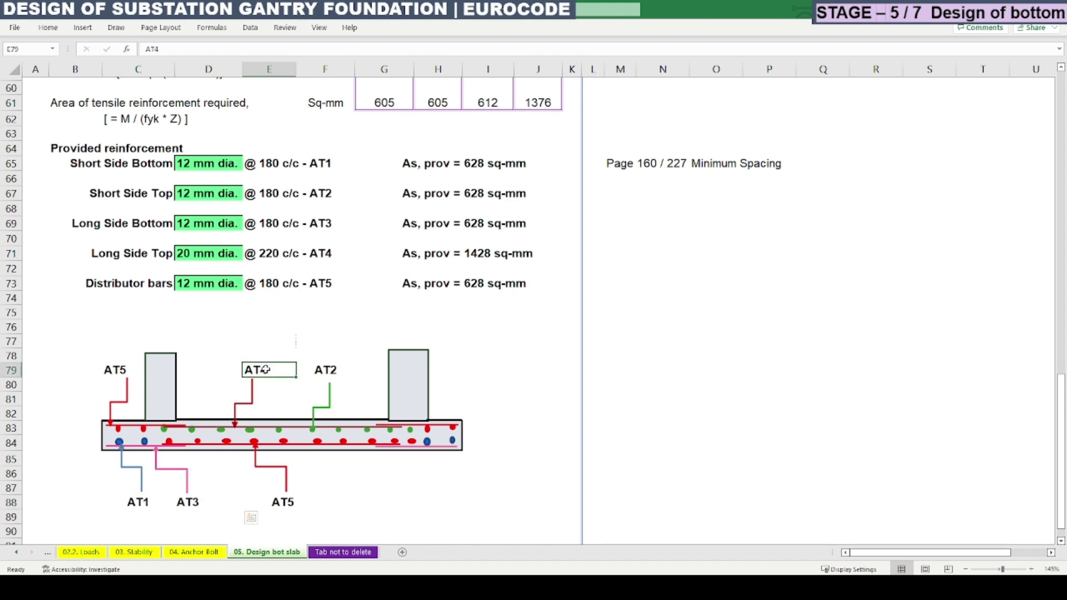
{"action": "left_click", "coordinate": [332, 368], "text": "shift"}
{"action": "left_click_drag", "start_coordinate": [291, 329], "coordinate": [317, 352]}
{"action": "left_click_drag", "start_coordinate": [260, 376], "coordinate": [369, 376]}
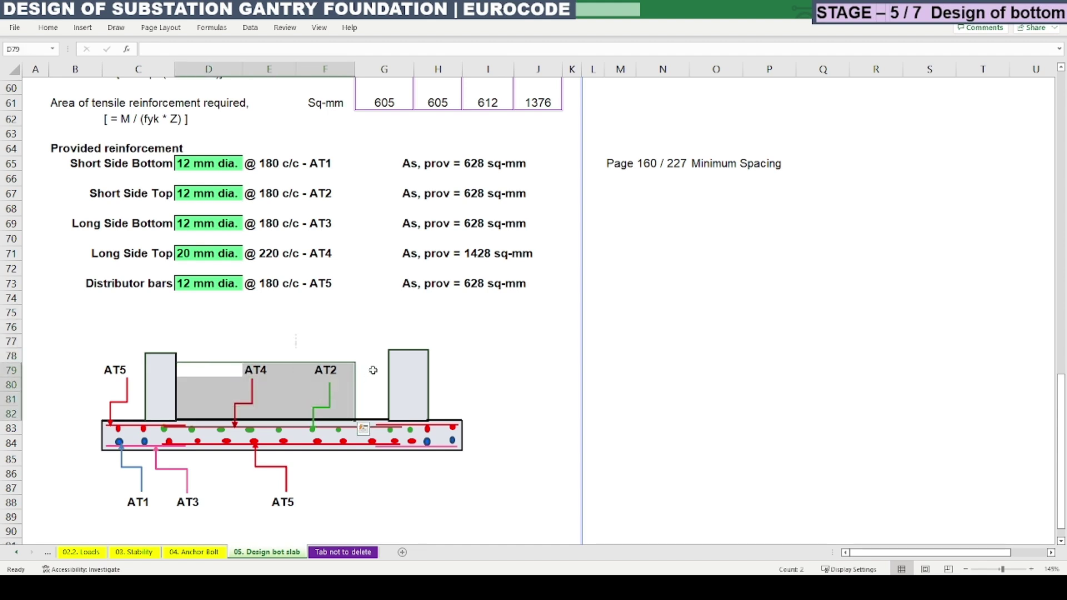
{"action": "left_click", "coordinate": [377, 346]}
Step: Inspect the bottom AT5 bar line between the columns and the upper AT5 leader in the section sketch
{"action": "left_click", "coordinate": [221, 450]}
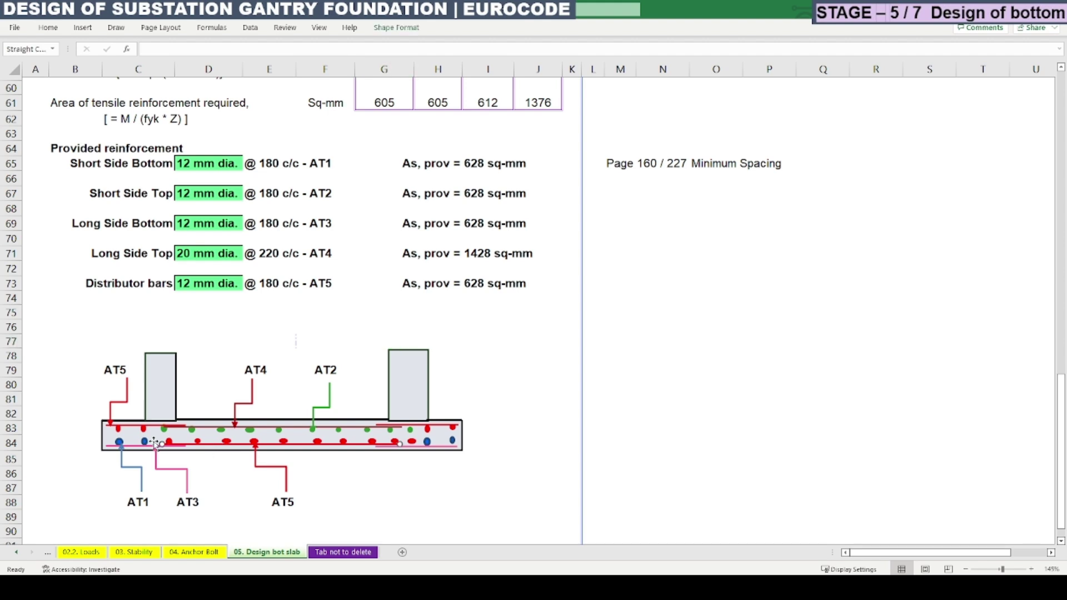
{"action": "left_click", "coordinate": [126, 401]}
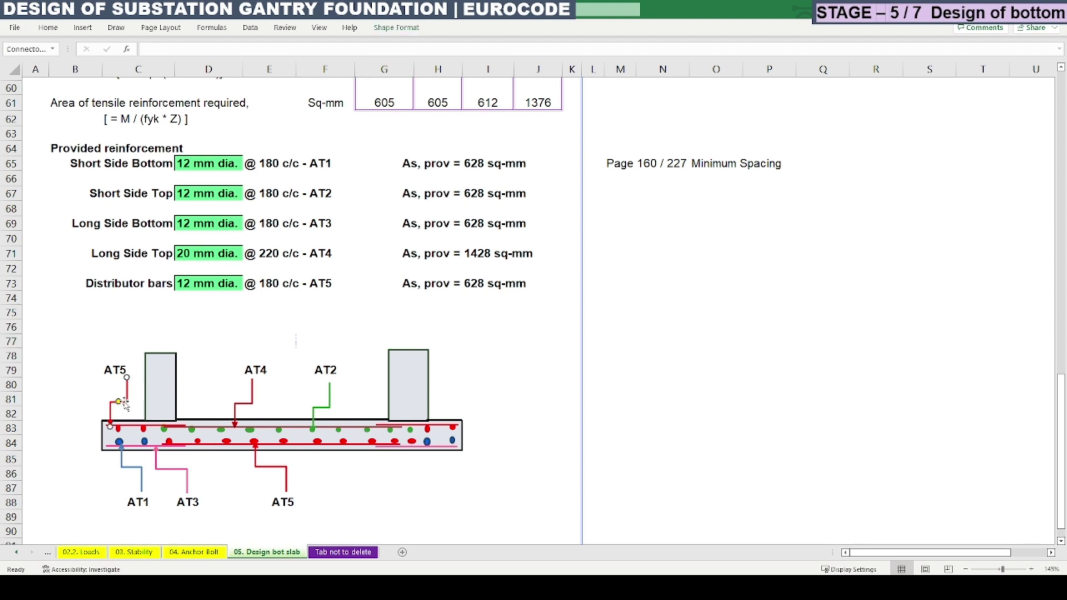
{"action": "left_click", "coordinate": [350, 328]}
Step: Review the minimum, maximum and calculated reinforcement for M1 to M4 above the provided reinforcement, and return to the section sketch
{"action": "scroll", "coordinate": [395, 383], "scroll_direction": "up", "scroll_amount": 2}
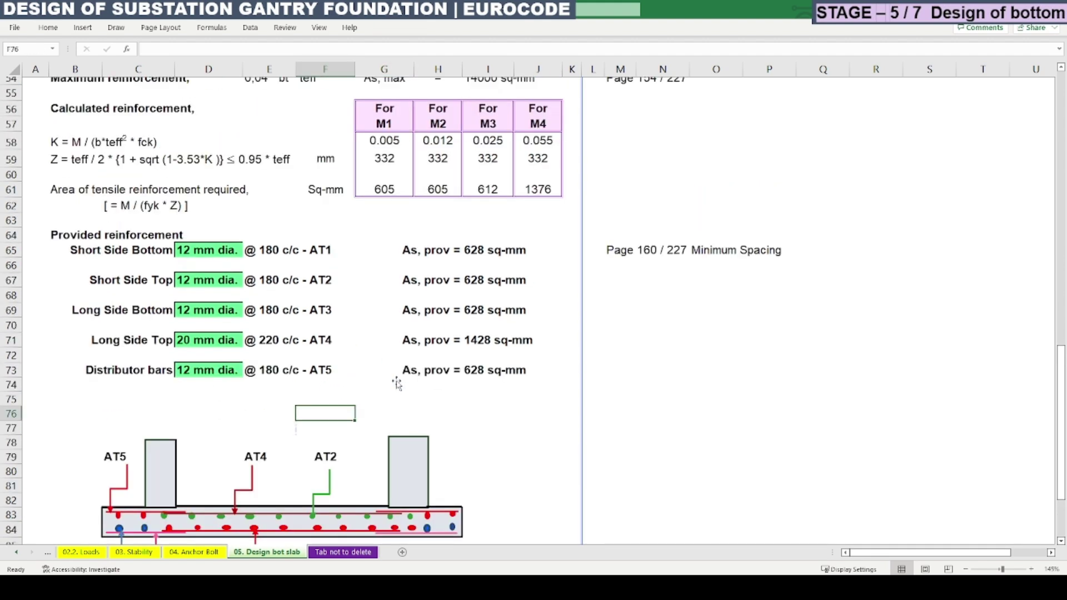
{"action": "scroll", "coordinate": [397, 384], "scroll_direction": "up", "scroll_amount": 4}
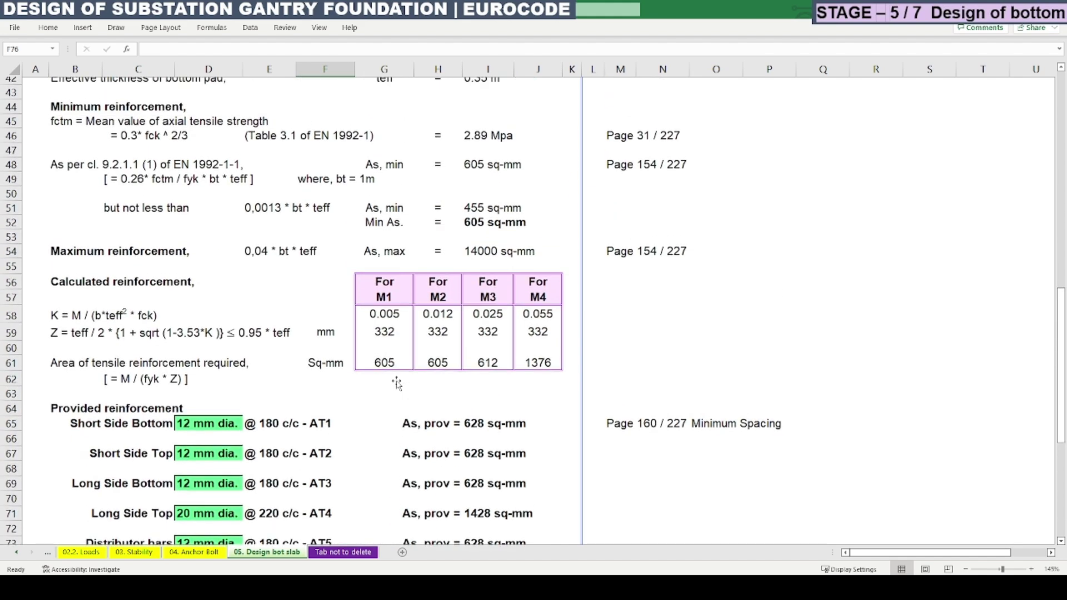
{"action": "scroll", "coordinate": [397, 383], "scroll_direction": "down", "scroll_amount": 6}
{"action": "left_click", "coordinate": [584, 385]}
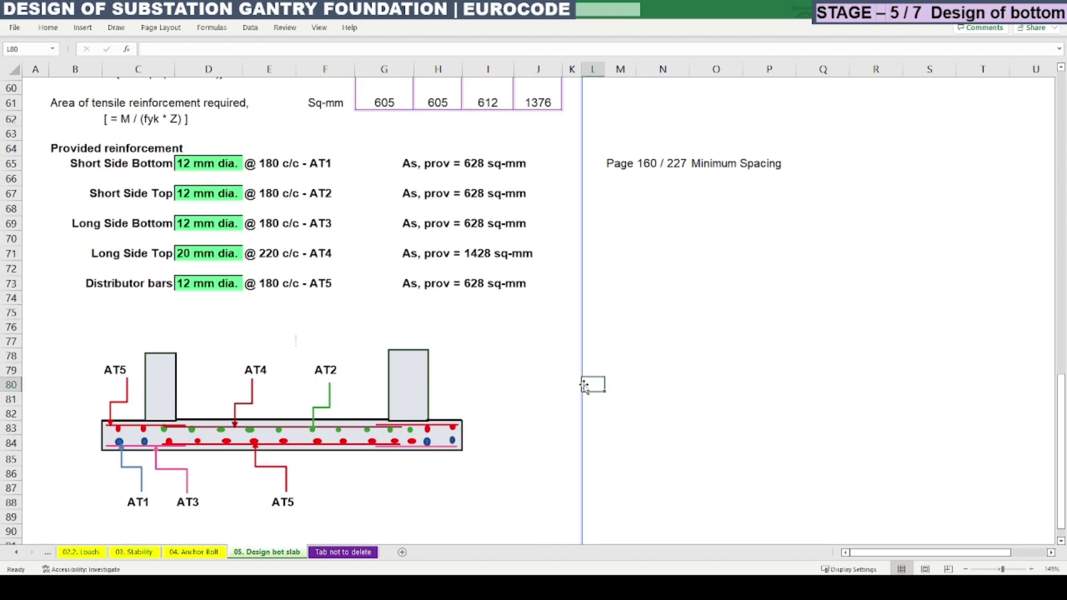